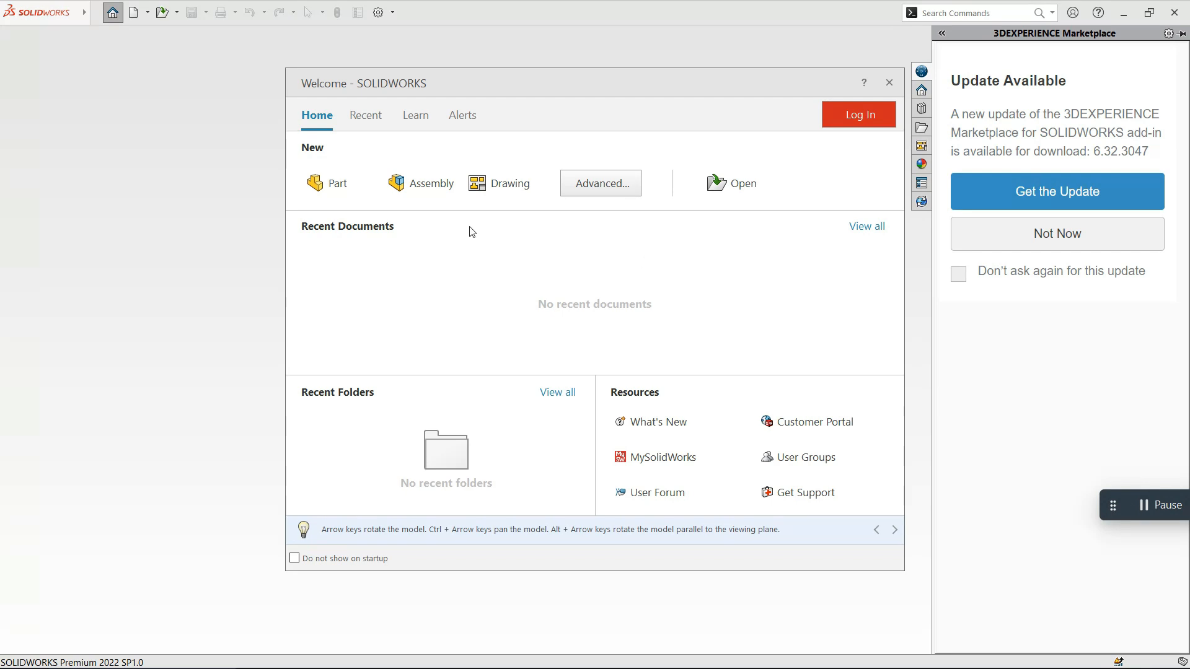
Create a new part and start a sketch on the Top Plane
click(343, 182)
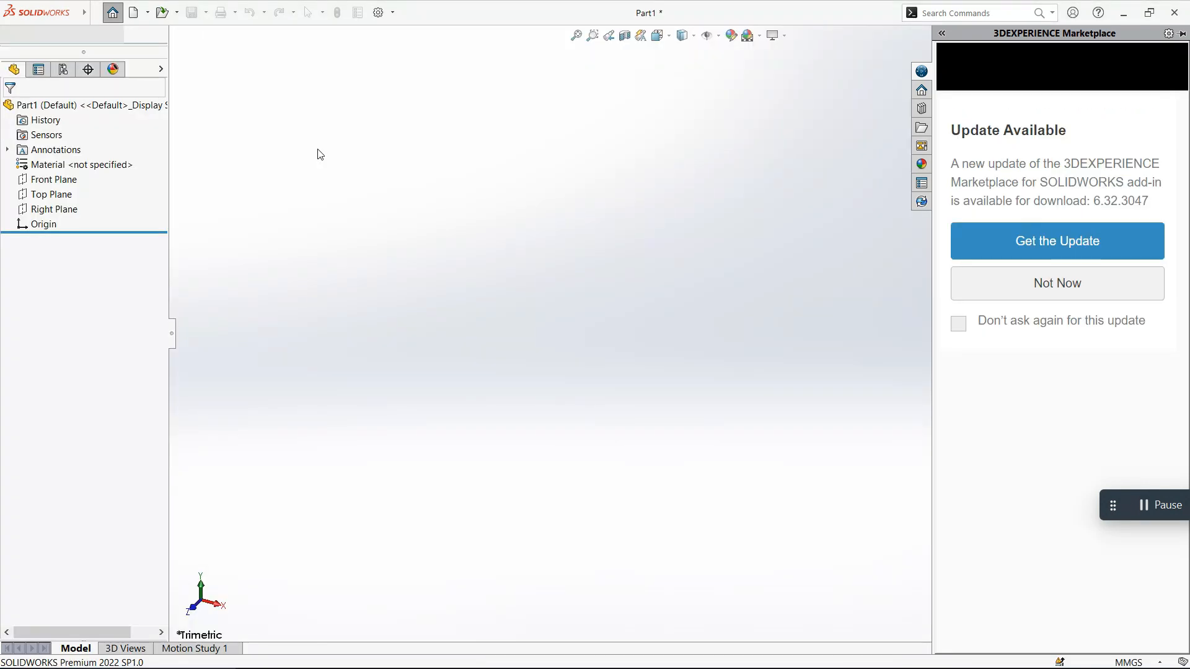
click(689, 300)
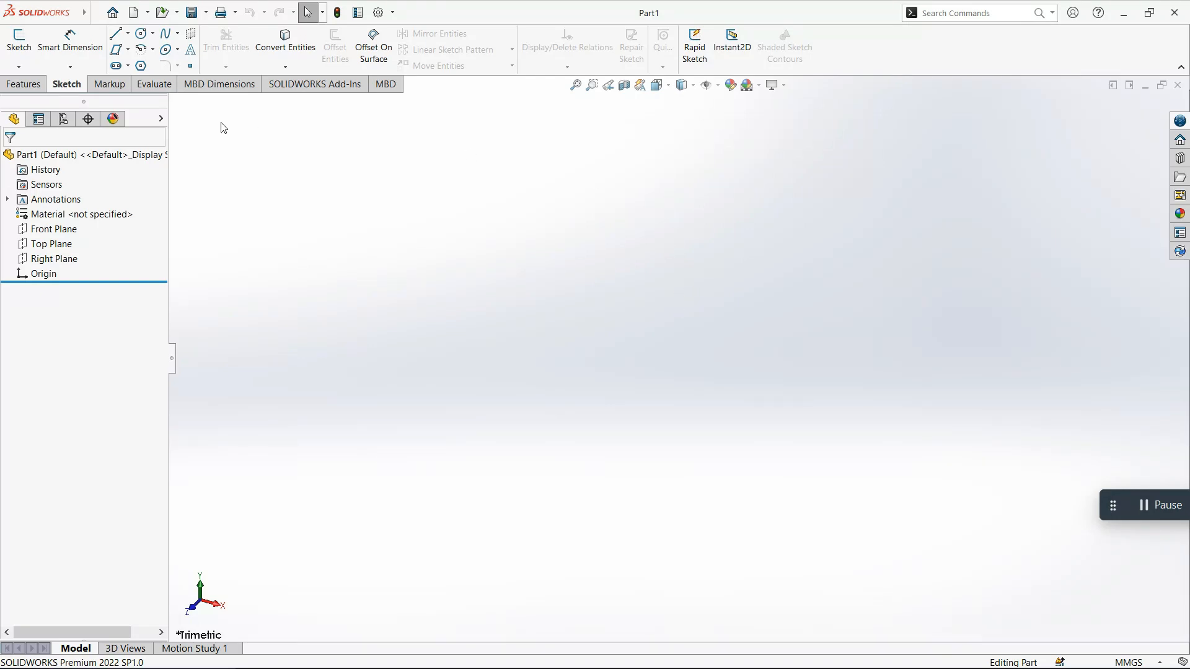
click(55, 244)
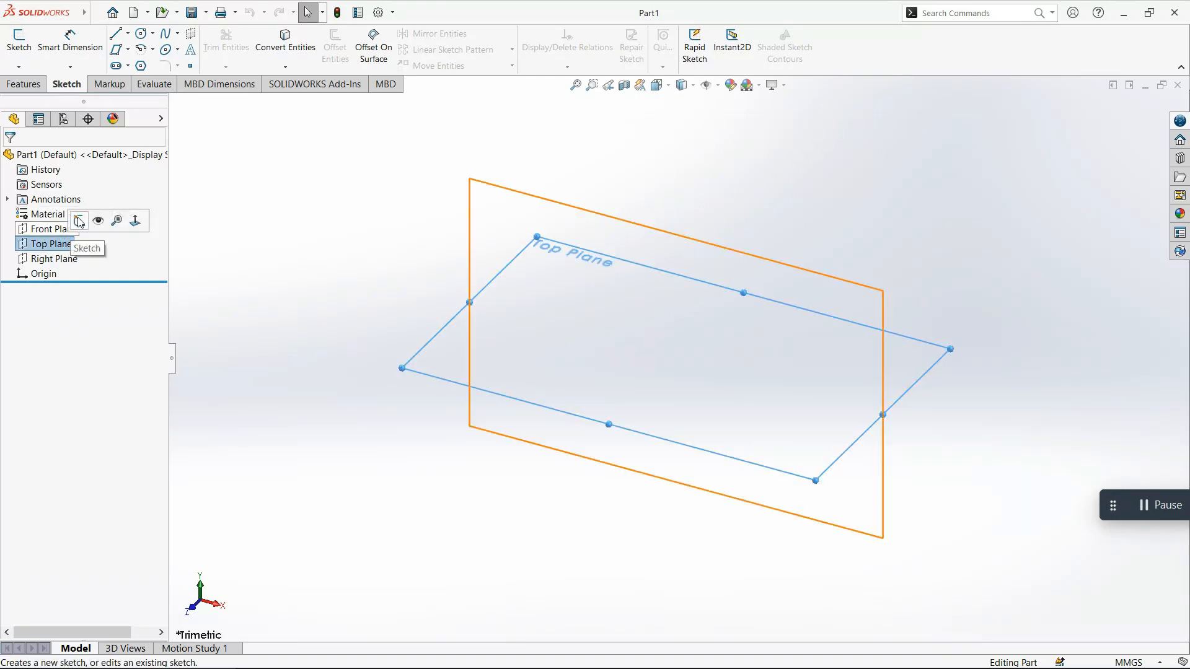
click(77, 218)
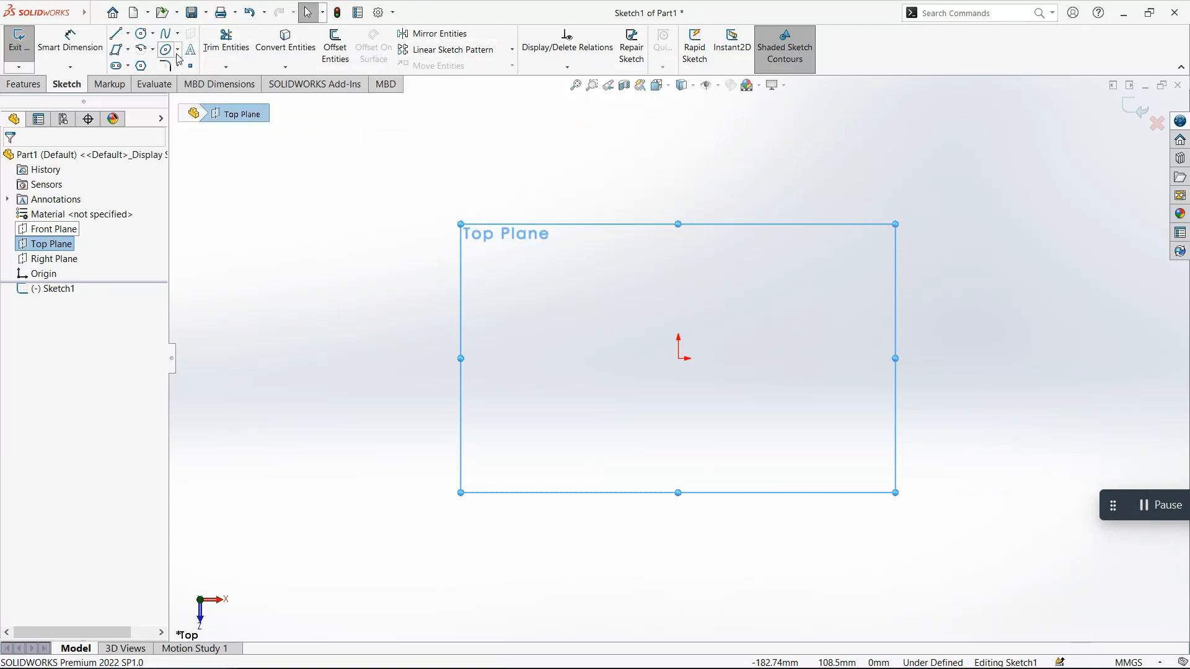
Sketch a horizontal straight slot starting at the origin, about 103 mm between centers and 65 mm wide
click(118, 65)
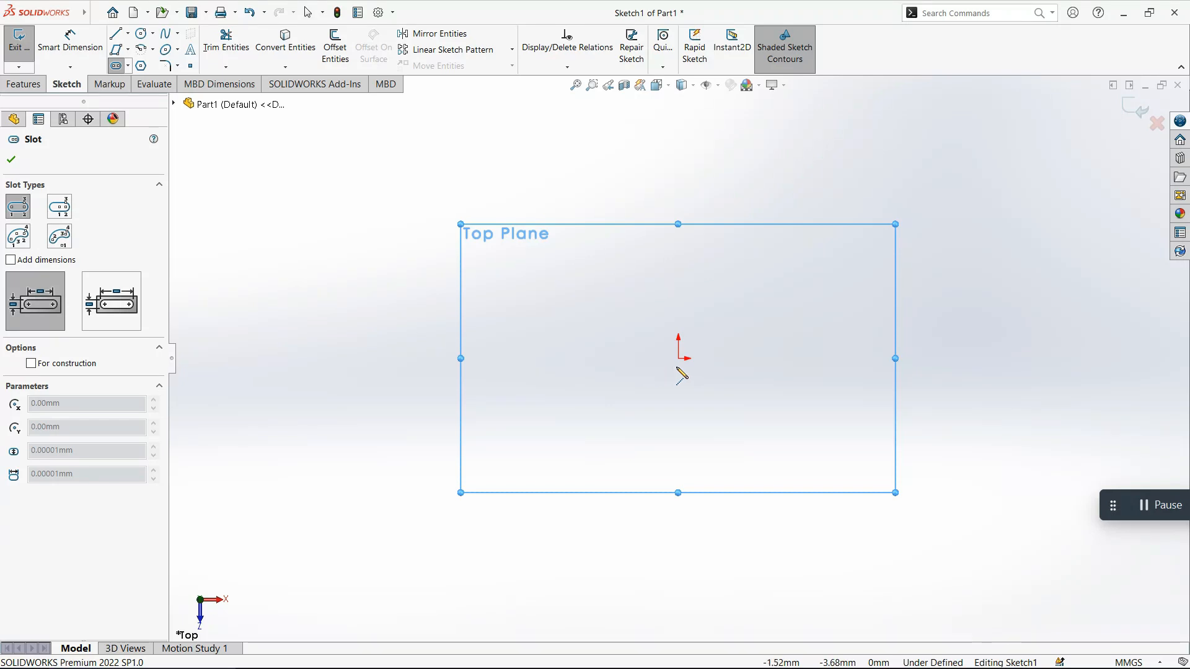
click(679, 359)
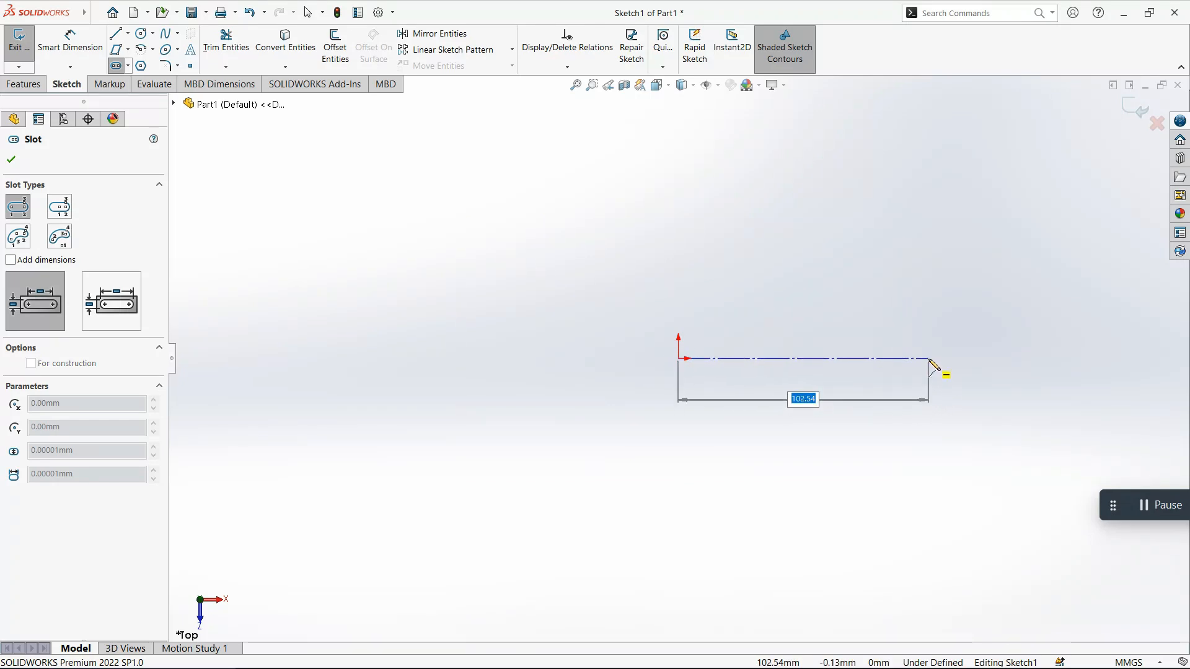
click(928, 358)
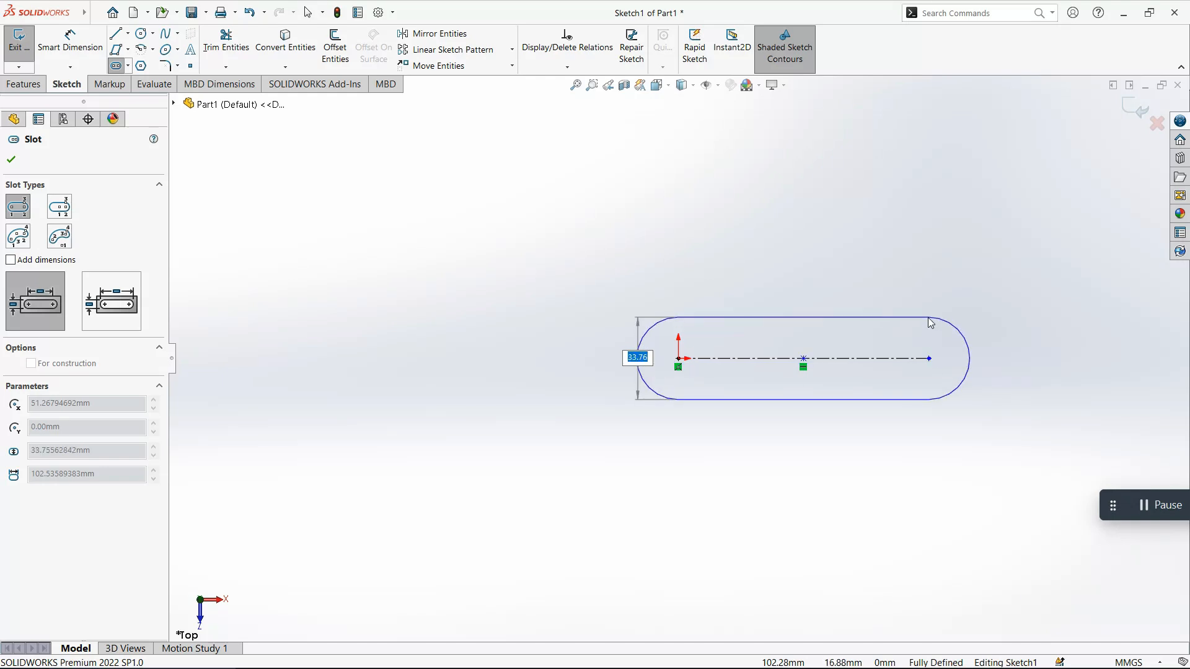
click(937, 283)
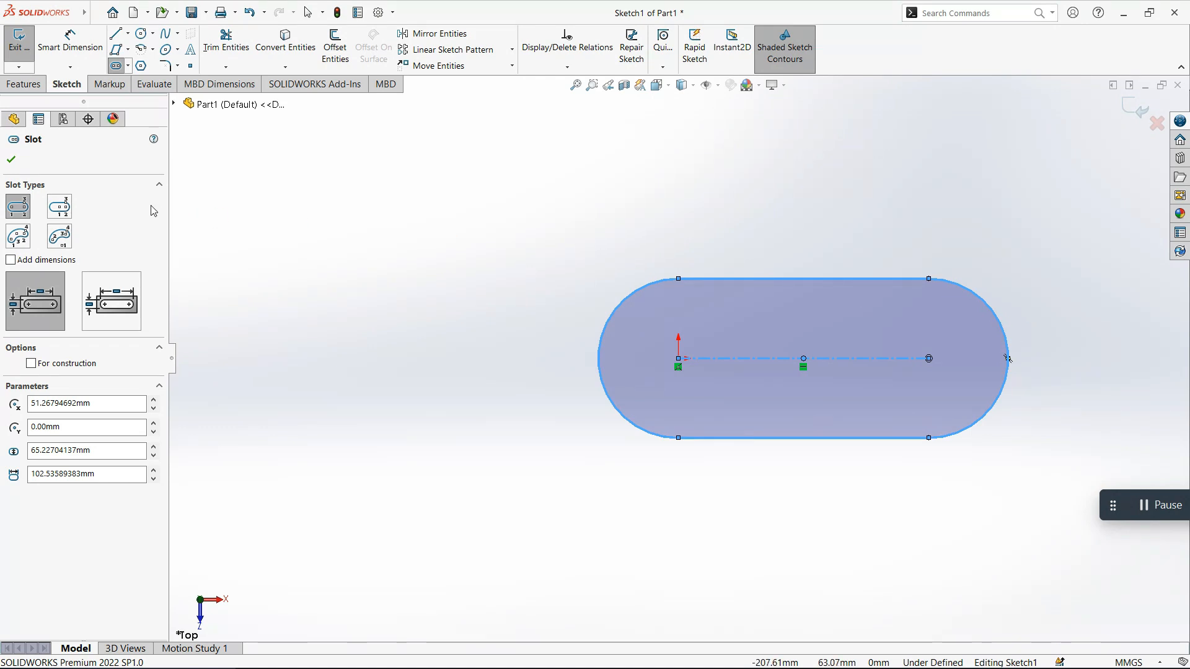
Sketch a horizontal centerpoint straight slot above the first one, about 147 mm between centers and 49 mm wide
click(59, 207)
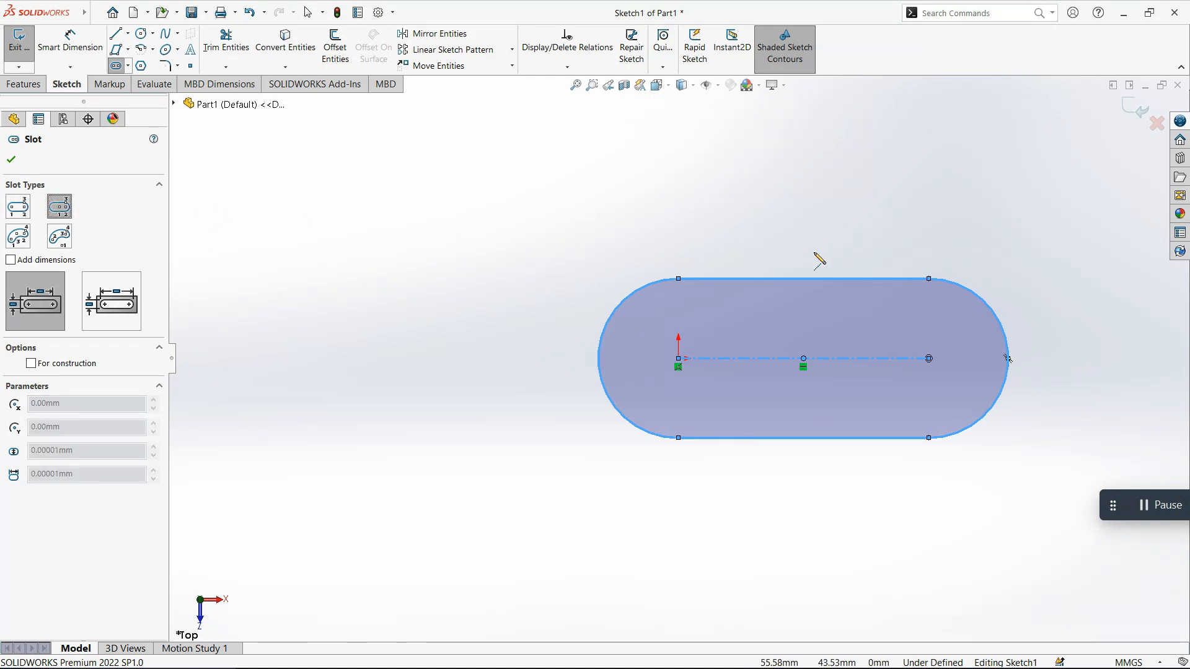
click(795, 172)
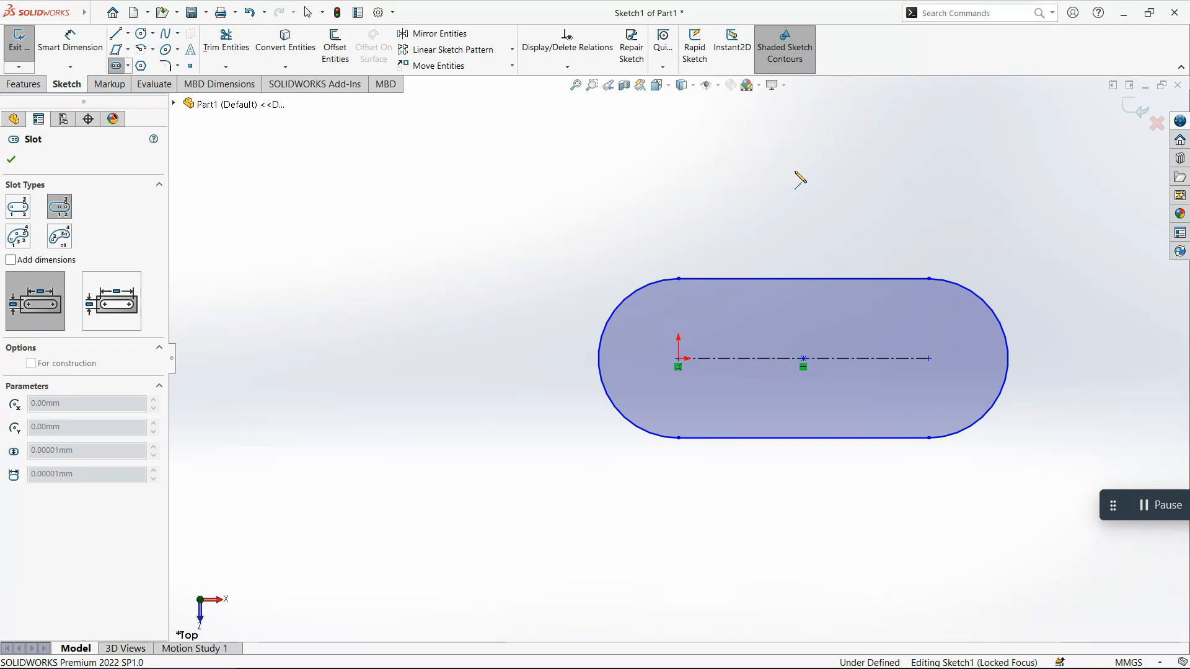
click(788, 163)
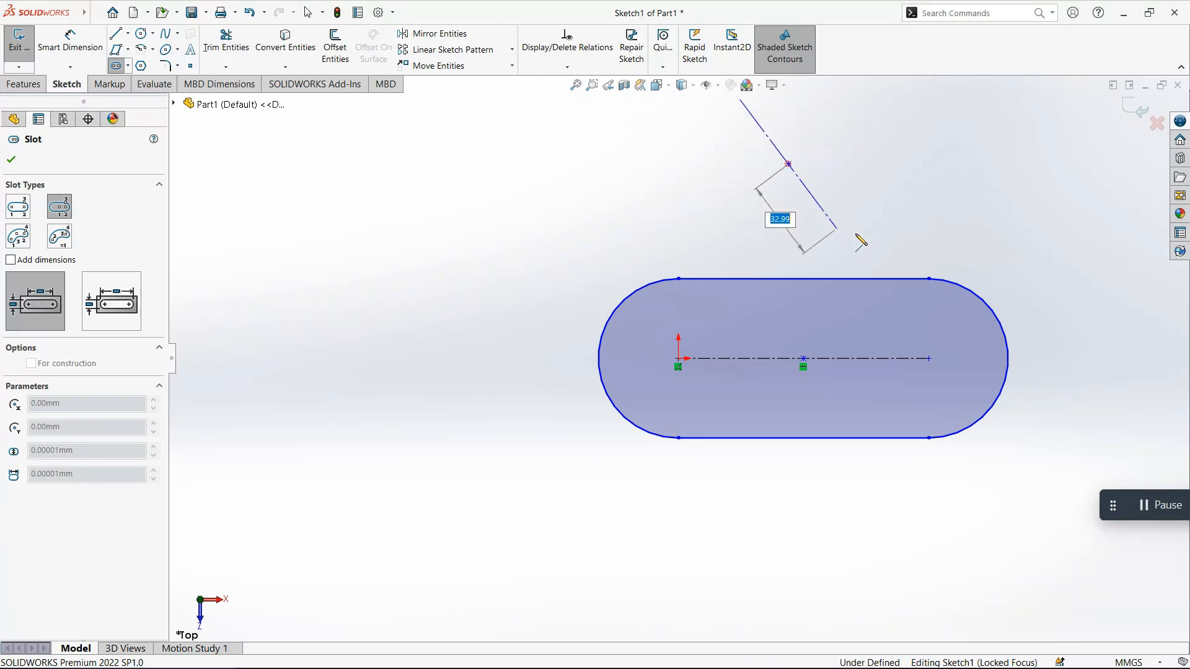
click(968, 165)
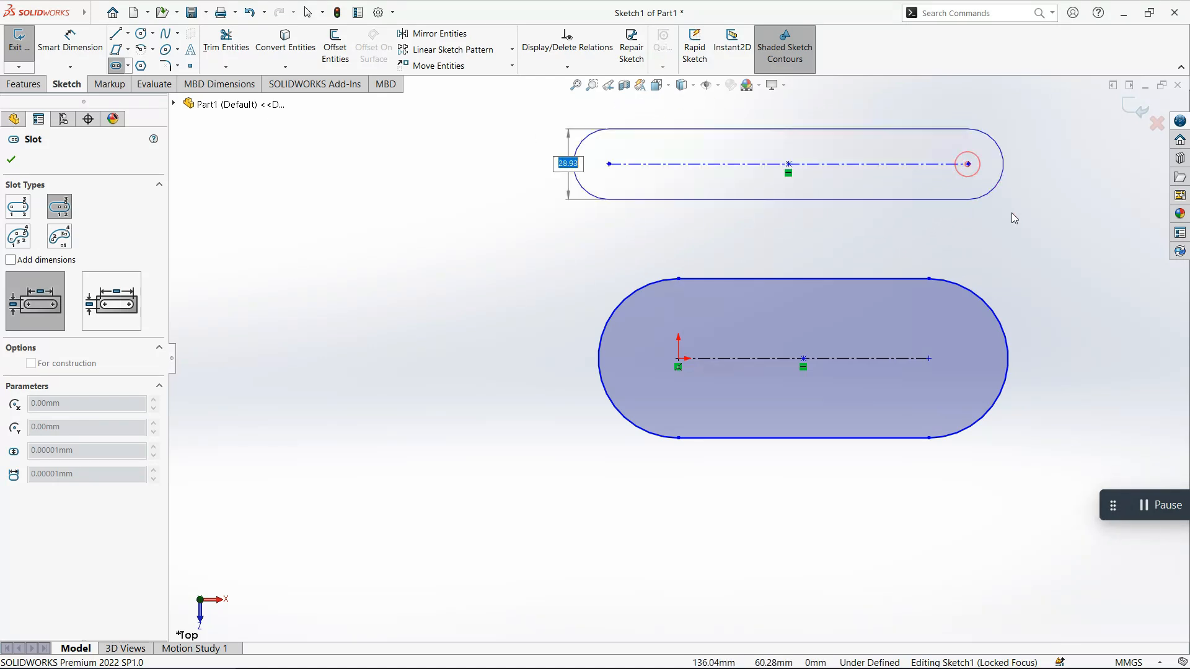
click(1027, 162)
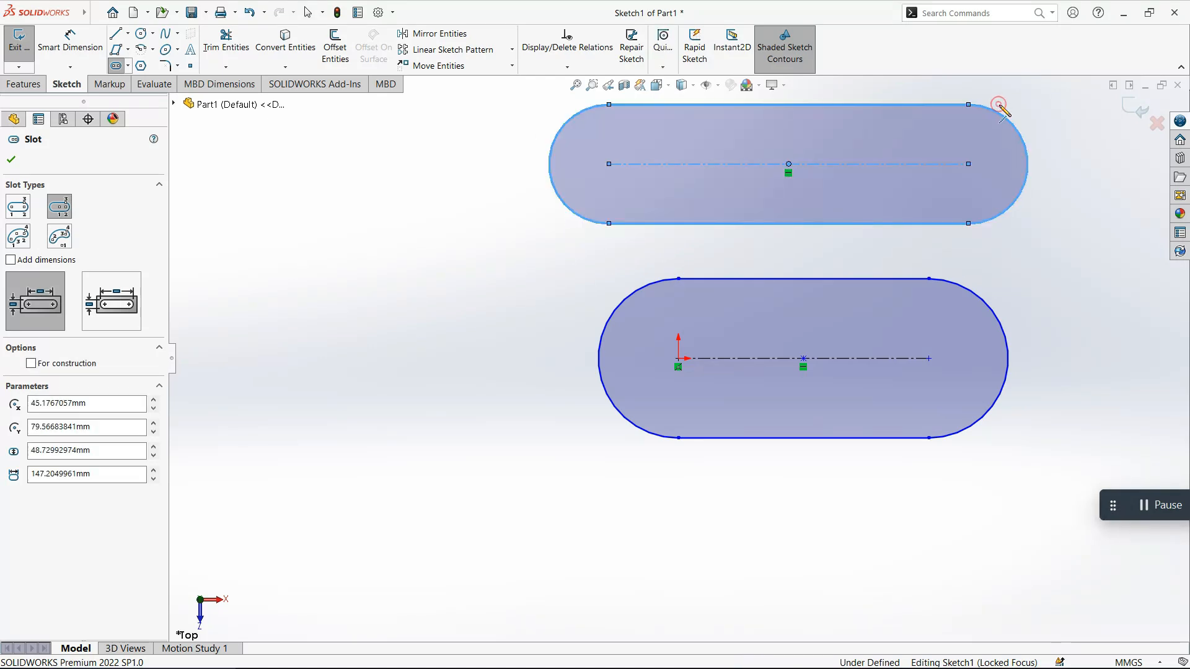
Sketch a 3 point arc slot to the left of the straight slots, about 46 mm in radius and 27 mm wide
click(19, 236)
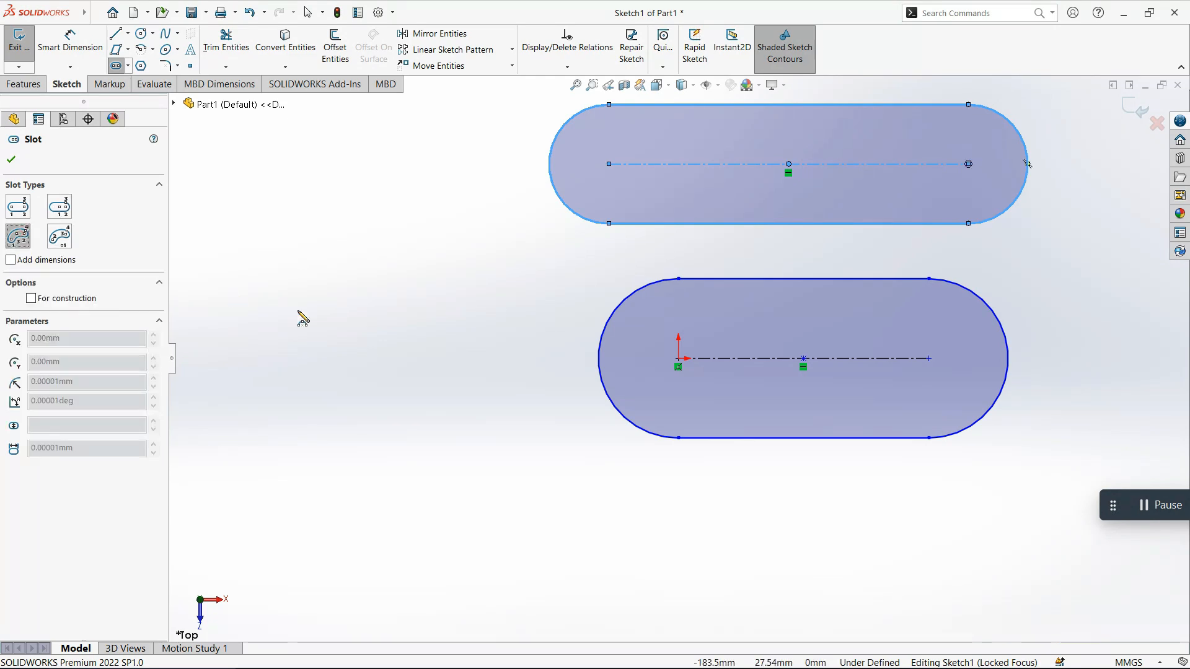
click(301, 533)
click(370, 335)
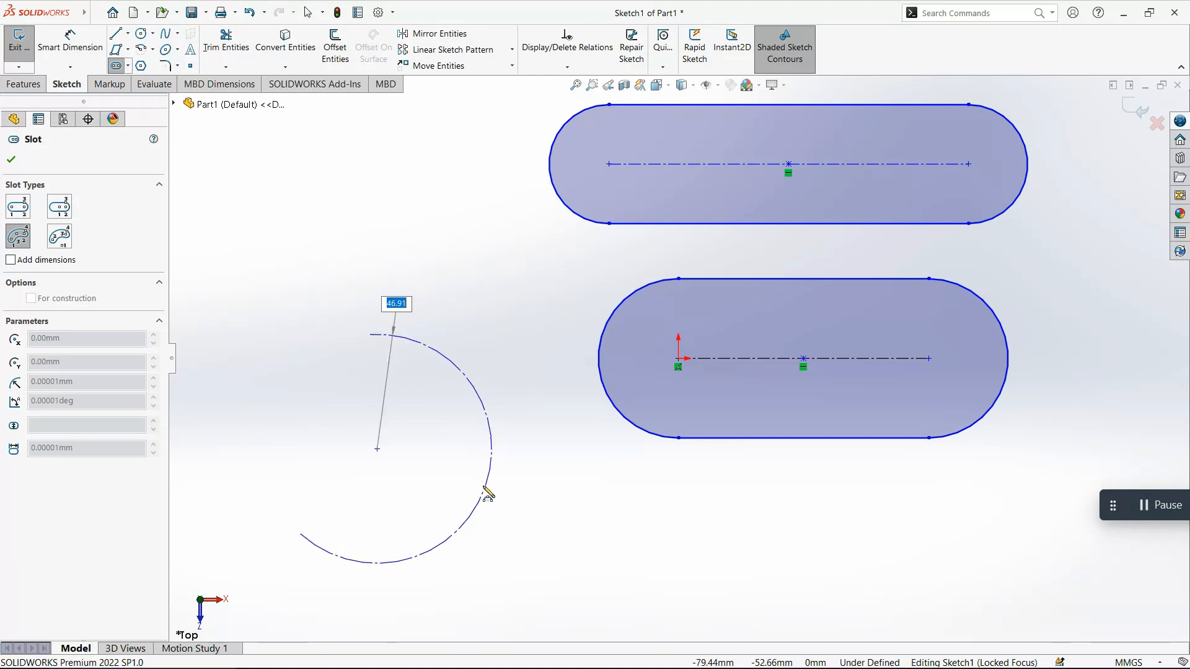
click(481, 485)
click(517, 499)
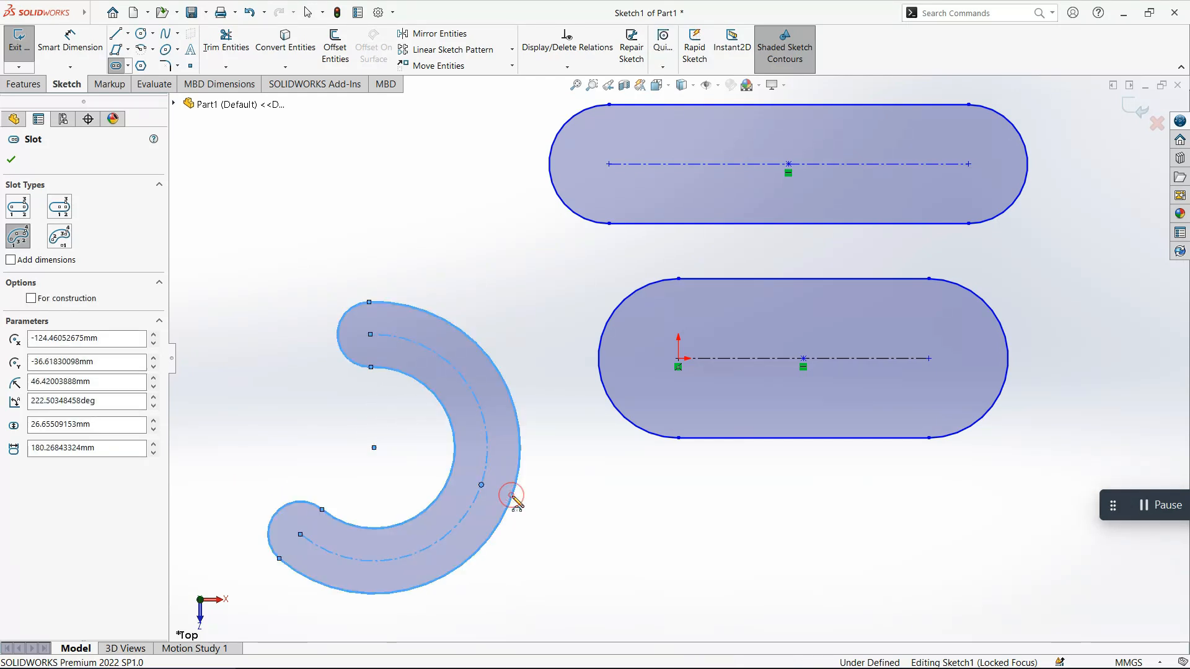
Sketch a centerpoint arc slot below the straight slots, about 86 mm in radius, 126 degrees in angle and 47 mm wide
click(62, 239)
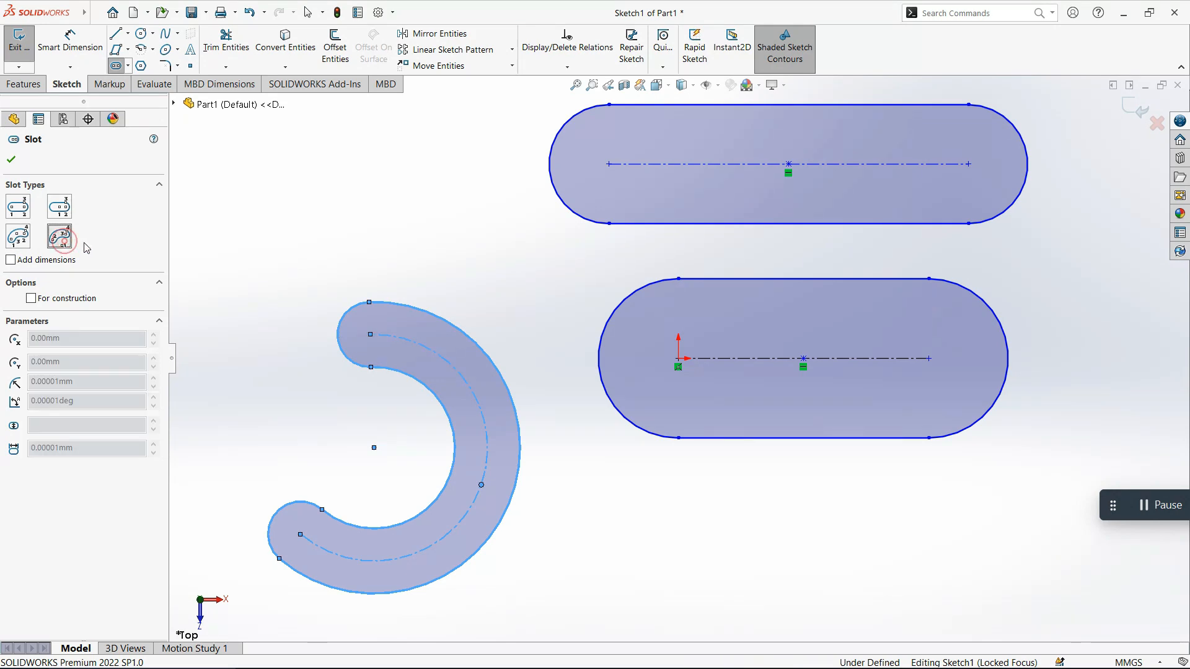
scroll(638, 457, up, 2)
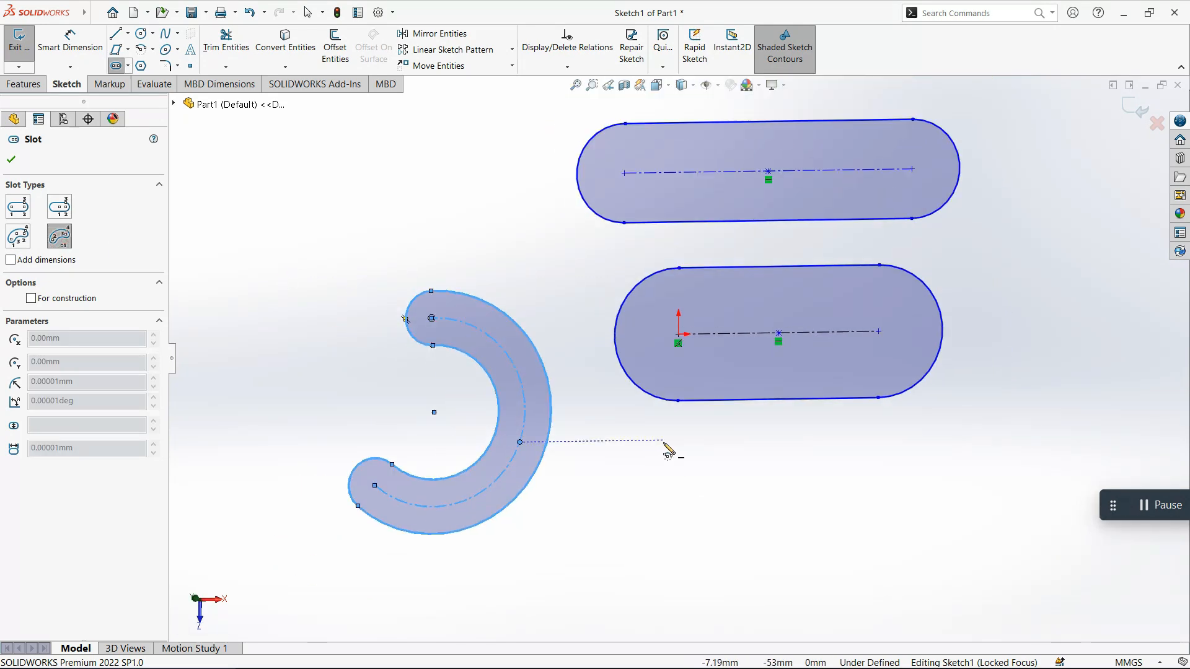
scroll(669, 451, down, 2)
scroll(675, 452, up, 3)
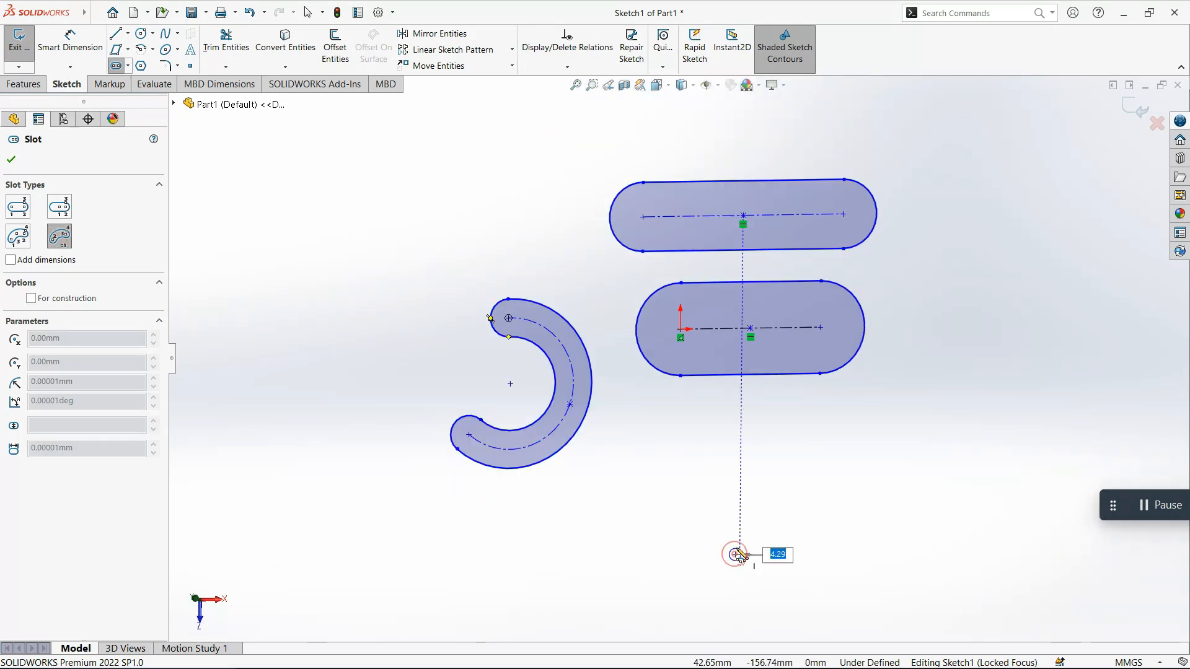
click(735, 555)
click(632, 500)
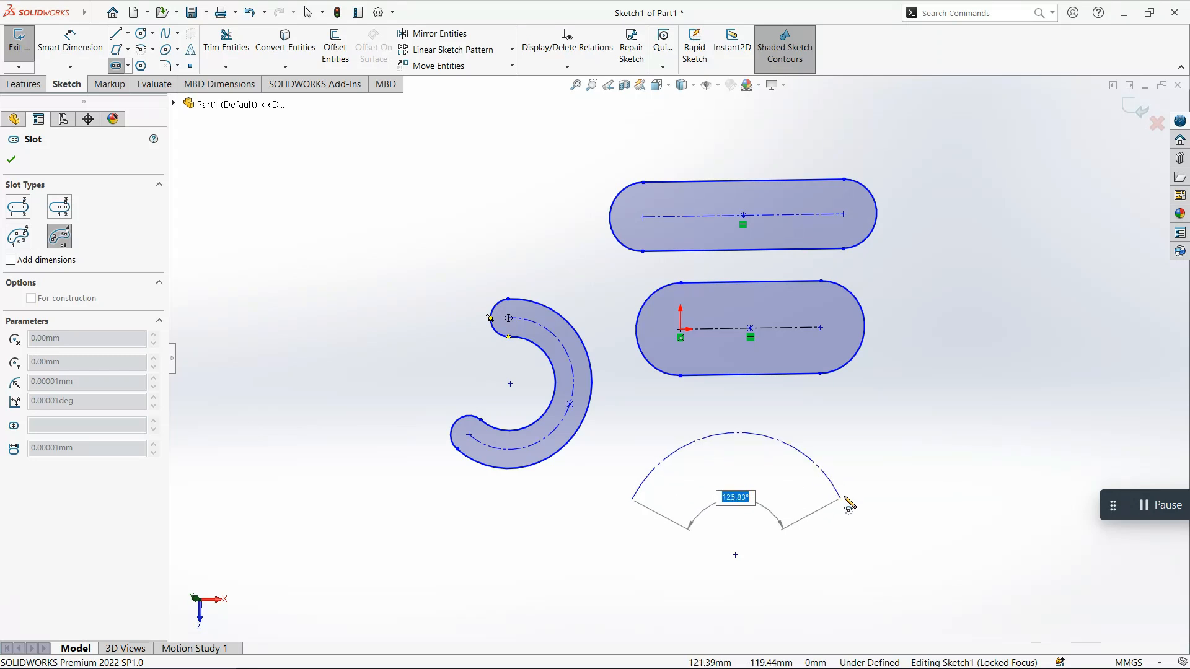
click(849, 505)
click(866, 483)
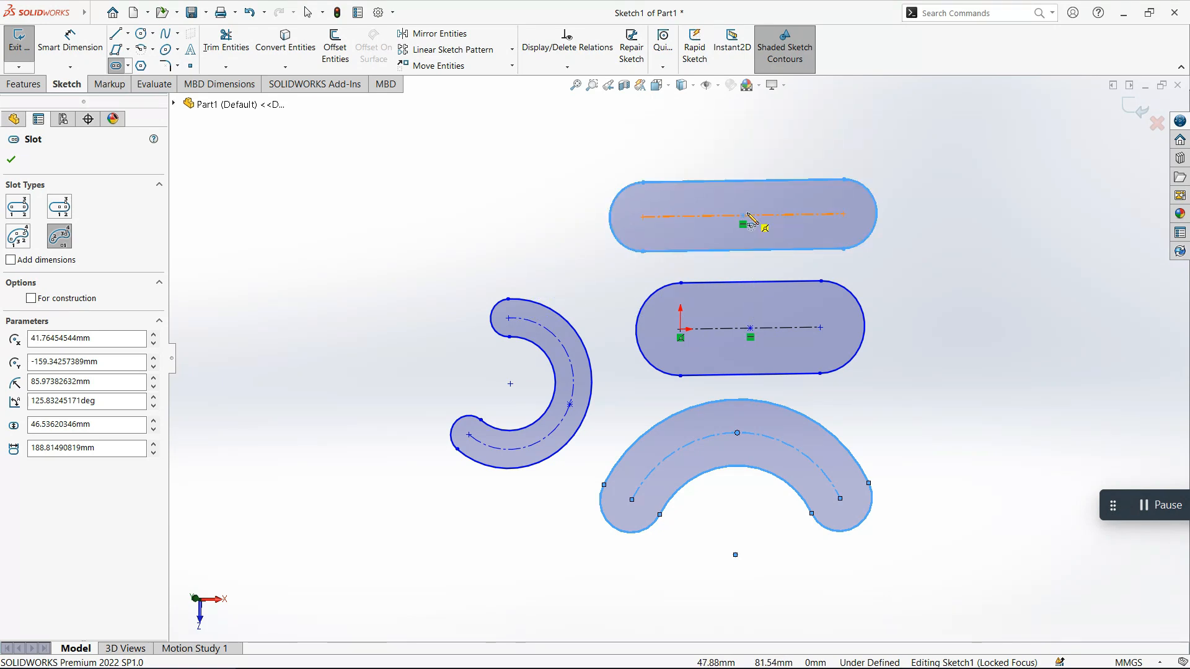
key(Escape)
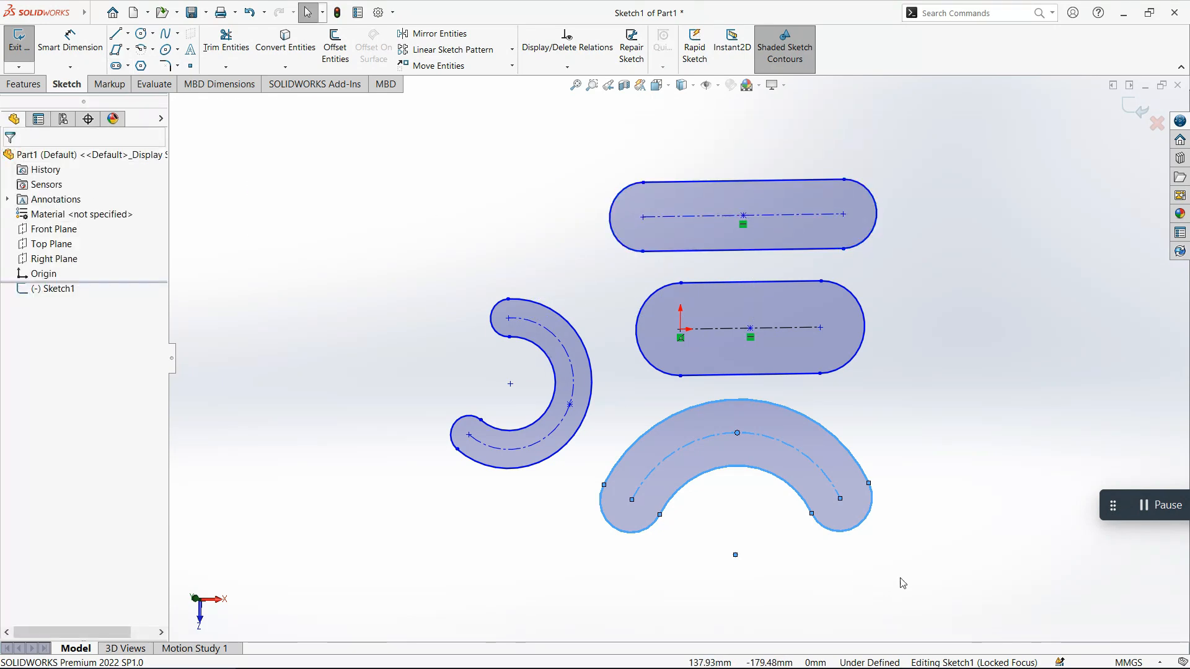
Select all four slots in the sketch and delete them
click(267, 403)
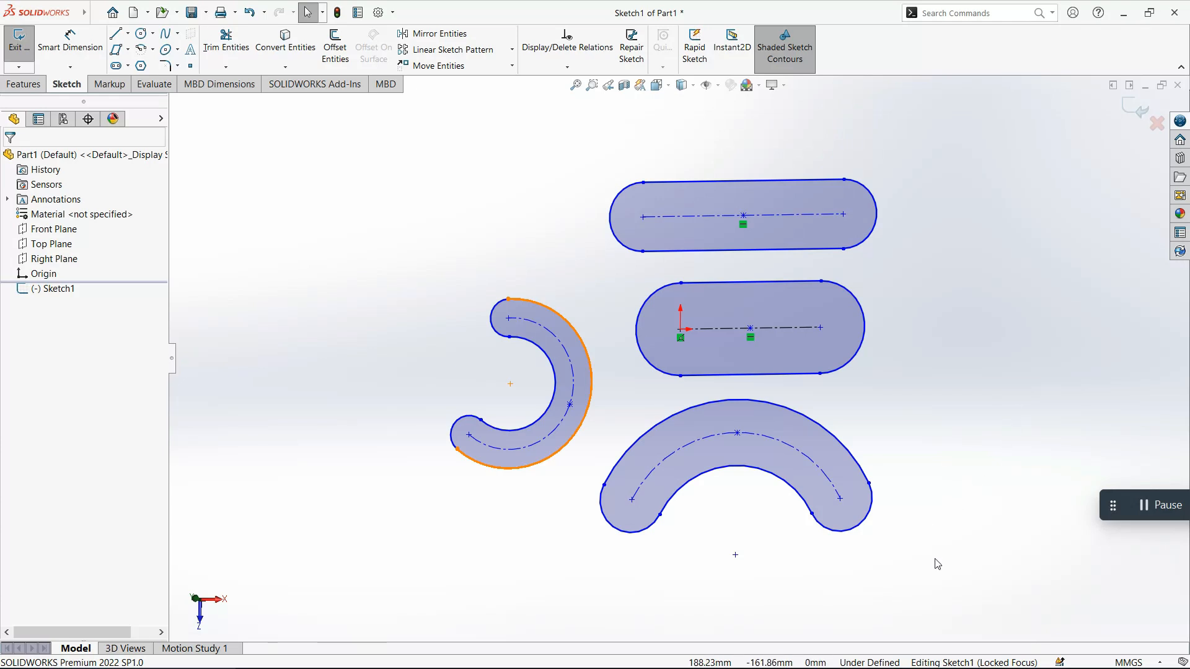
mouse_move(975, 561)
mouse_down()
mouse_move(433, 106)
mouse_move(397, 168)
mouse_up()
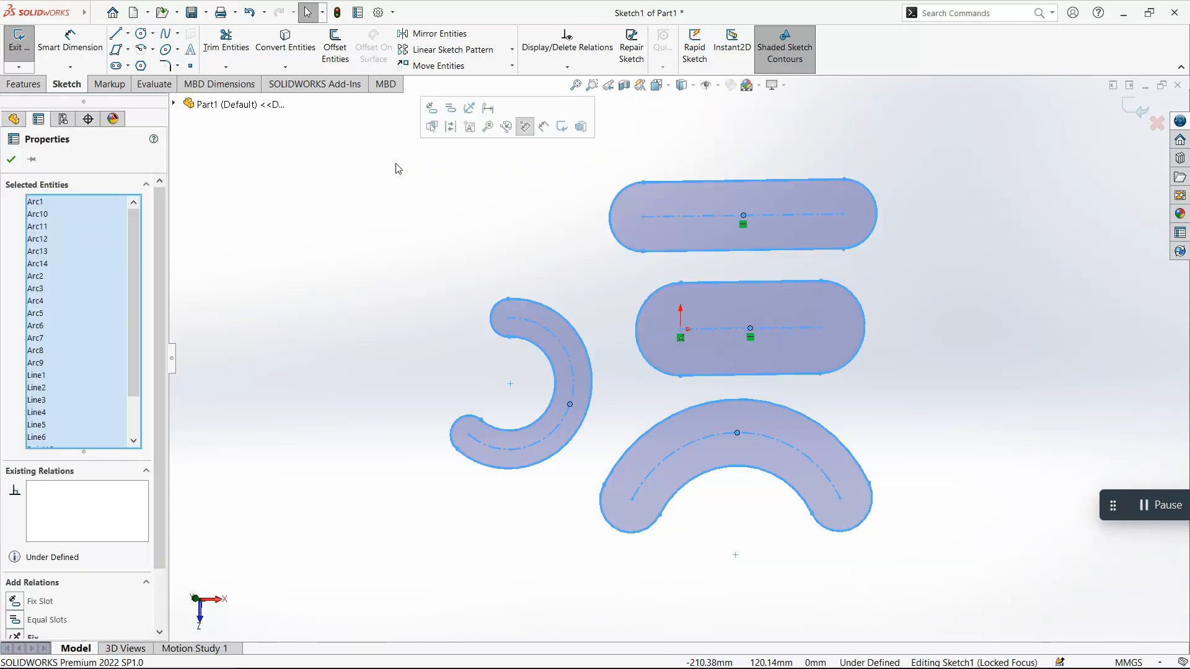
right_click(481, 253)
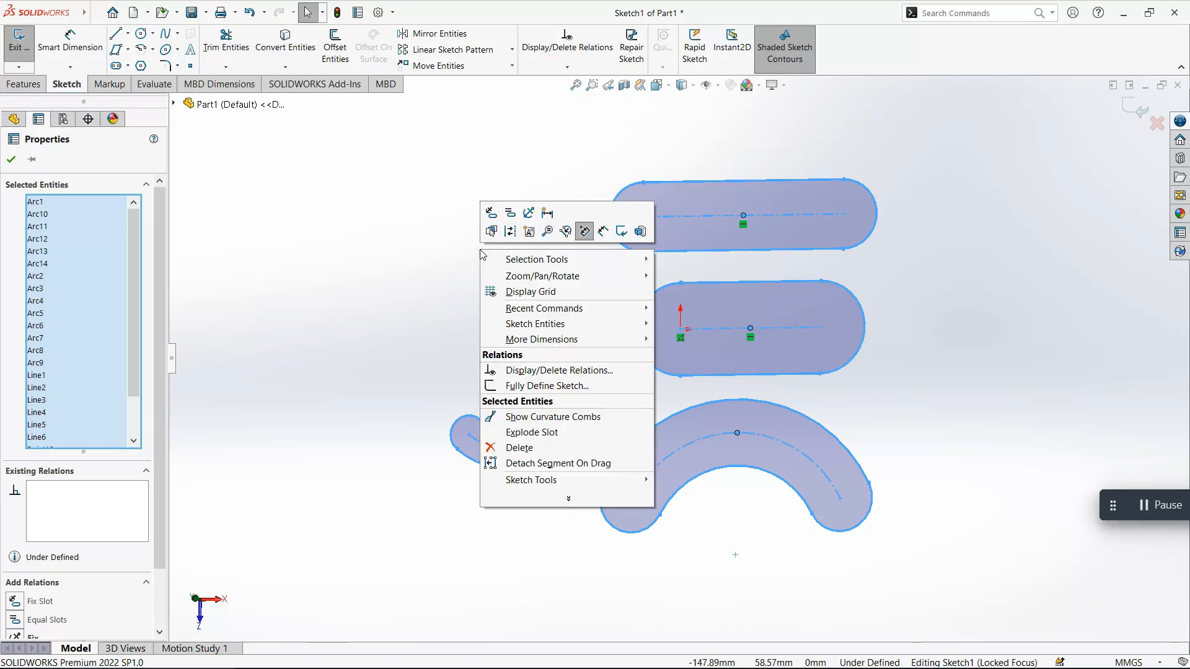
click(549, 449)
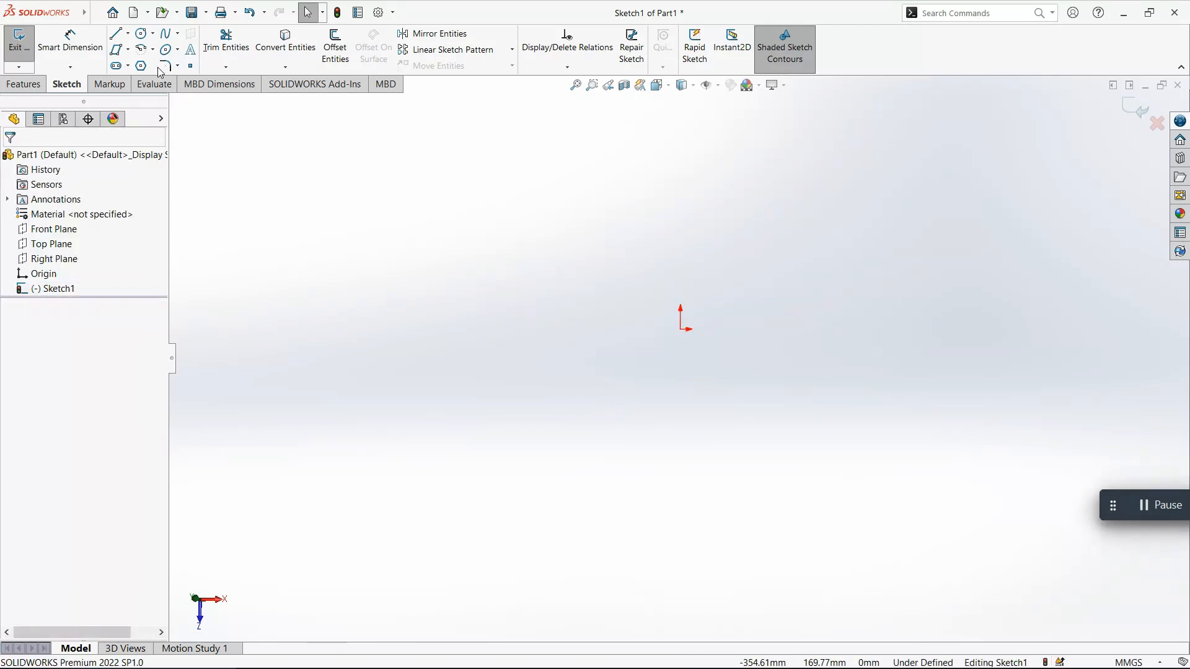
Sketch a horizontal straight slot starting at the origin, about 106 mm between centers and 48 mm wide, and finish the Slot command
click(118, 66)
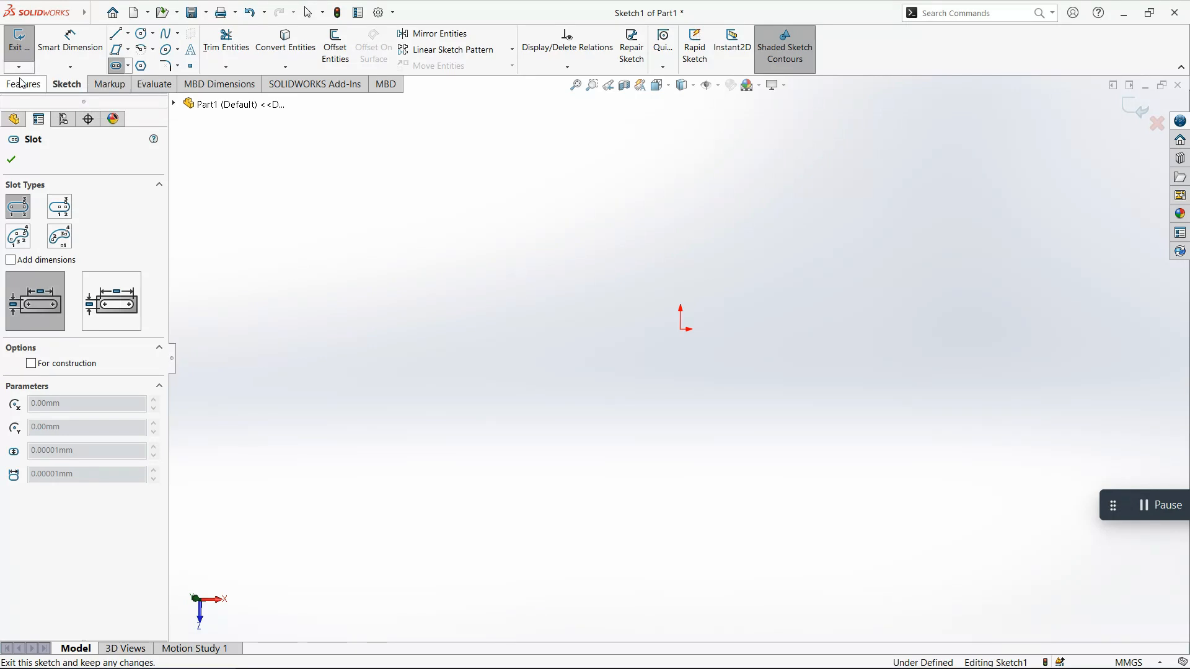
click(681, 329)
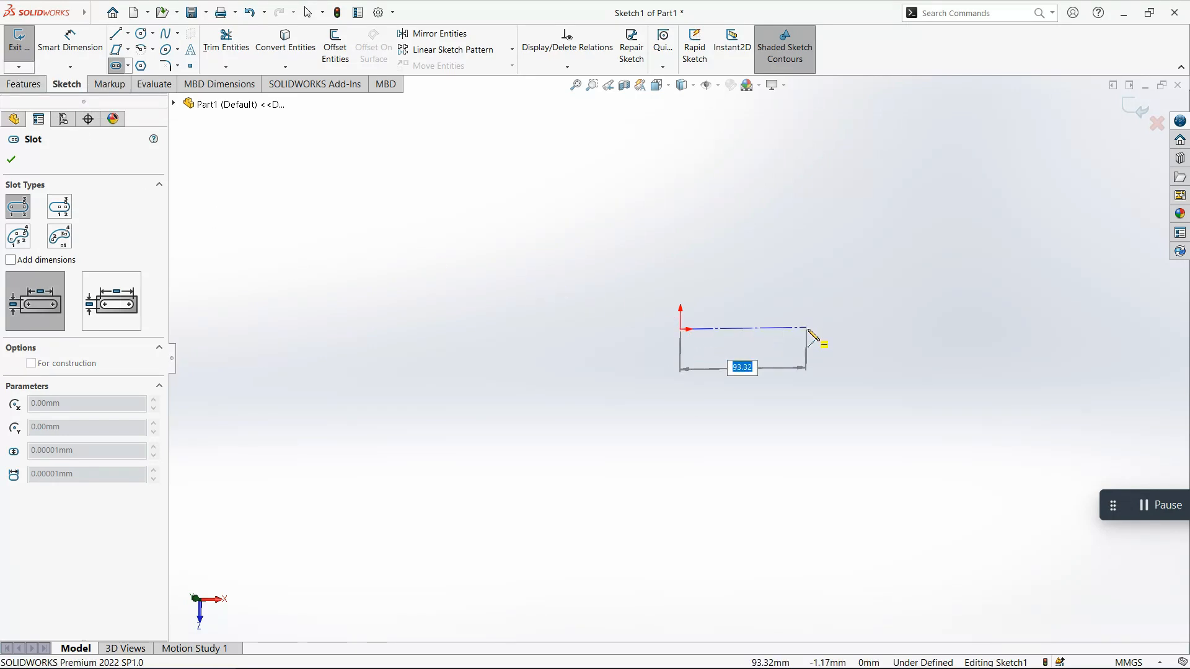
click(826, 327)
click(809, 294)
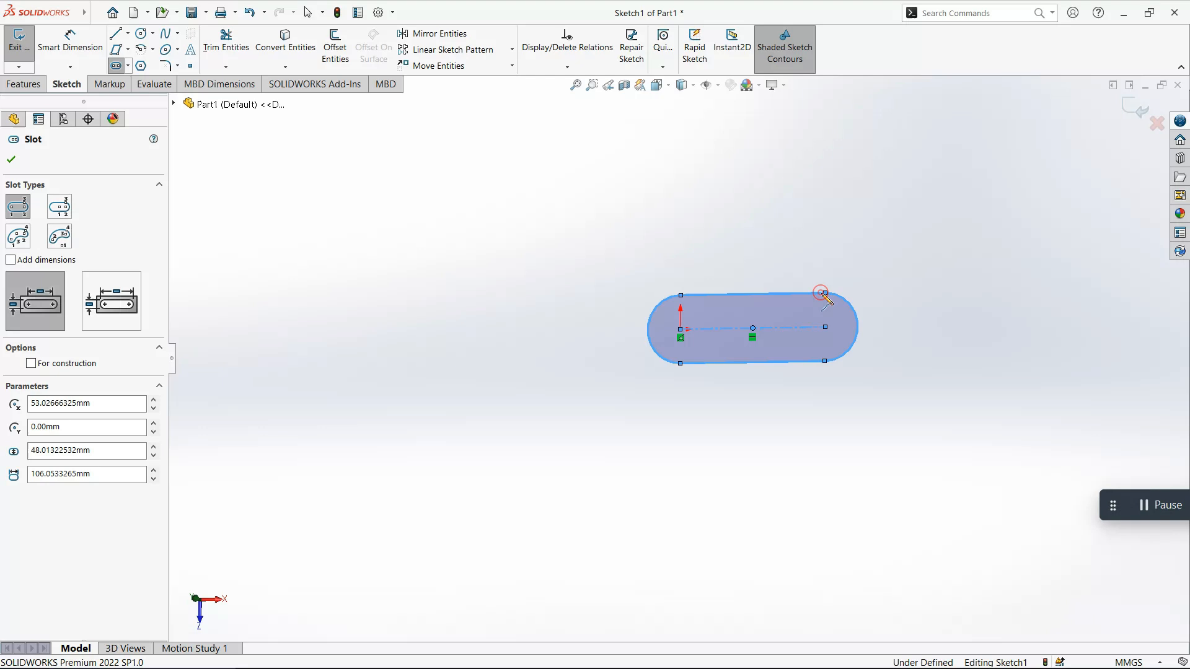
right_click(785, 296)
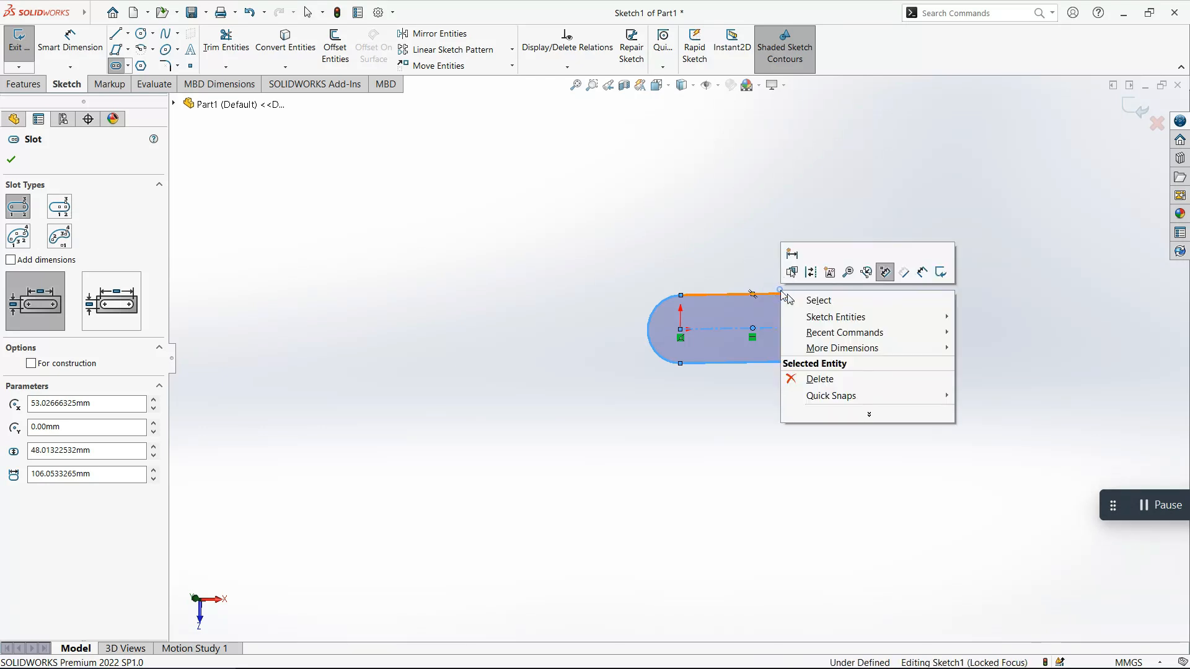
click(11, 159)
click(11, 159)
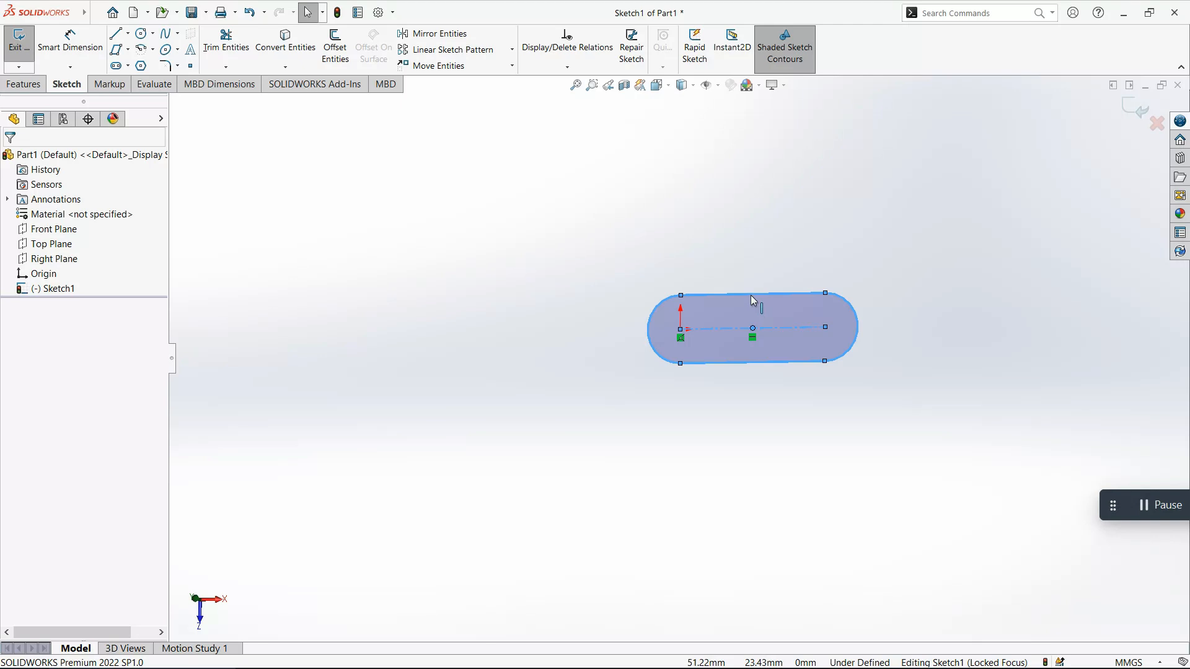
right_click(753, 301)
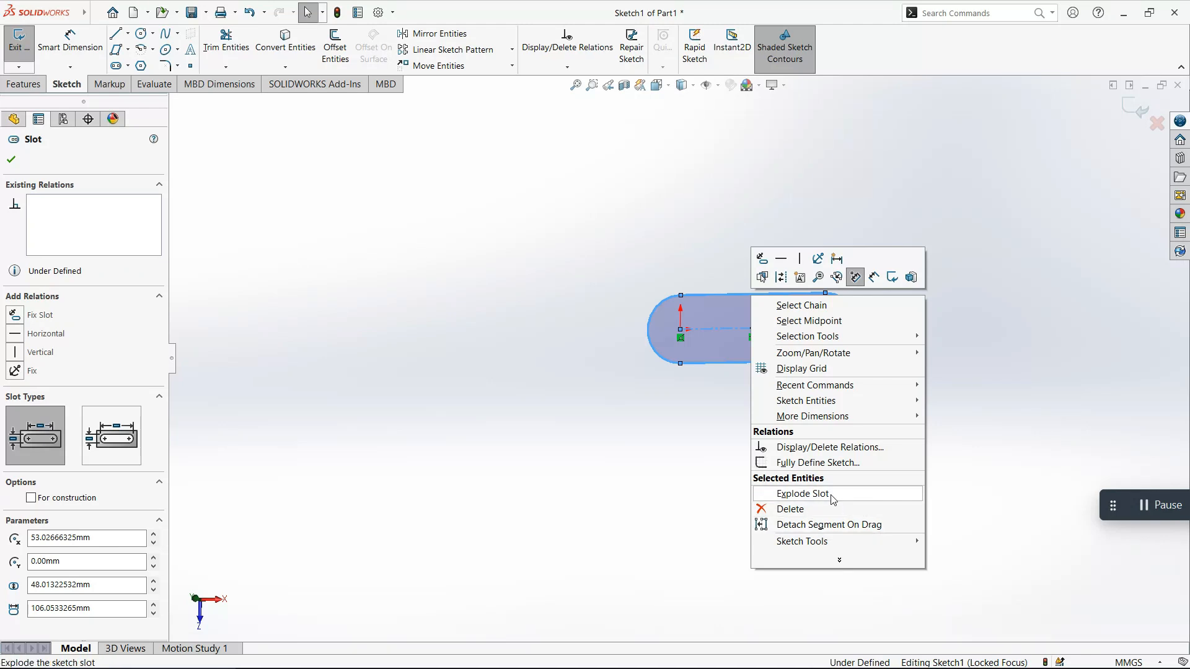
click(683, 435)
click(998, 457)
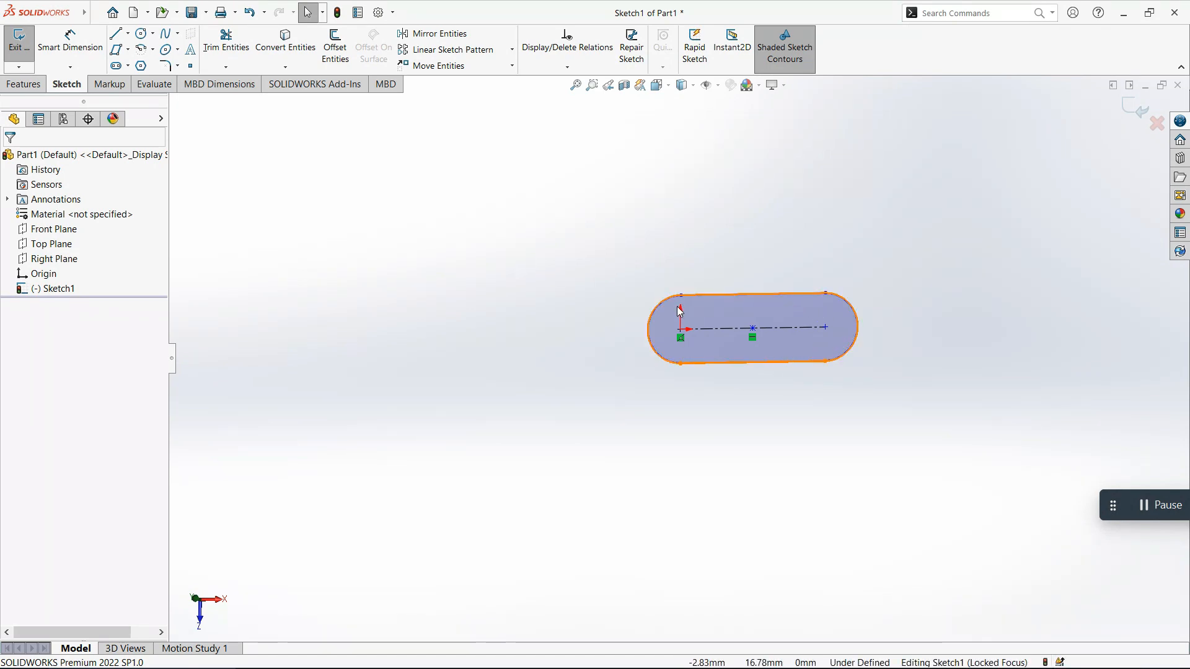
click(841, 350)
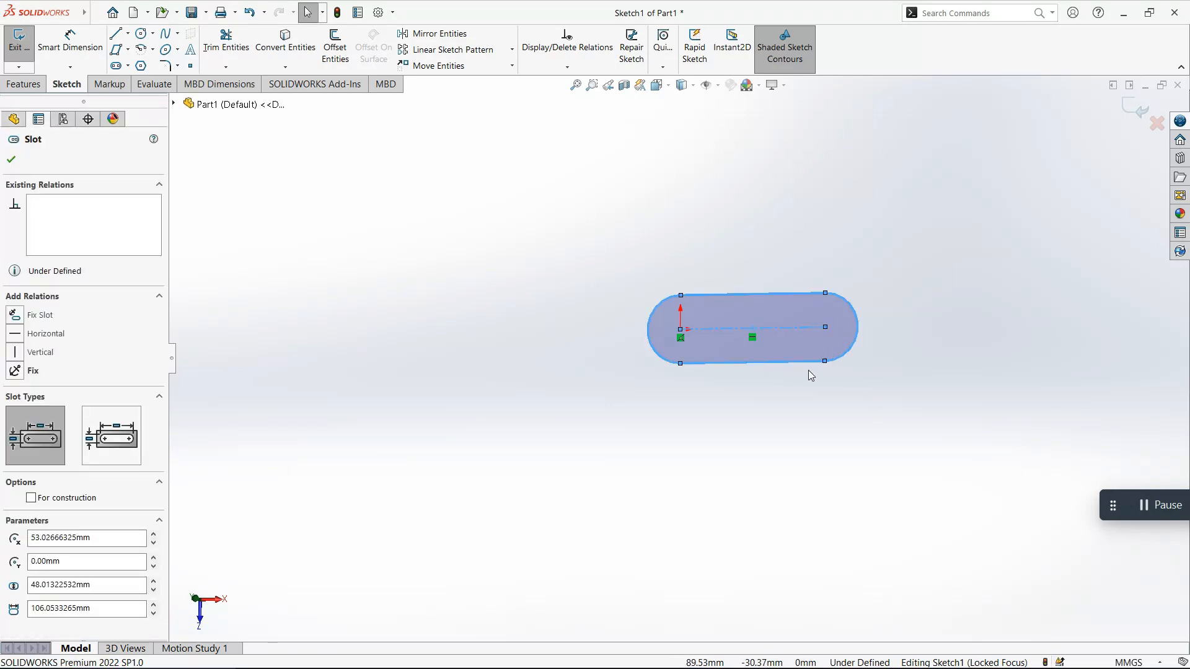
click(825, 409)
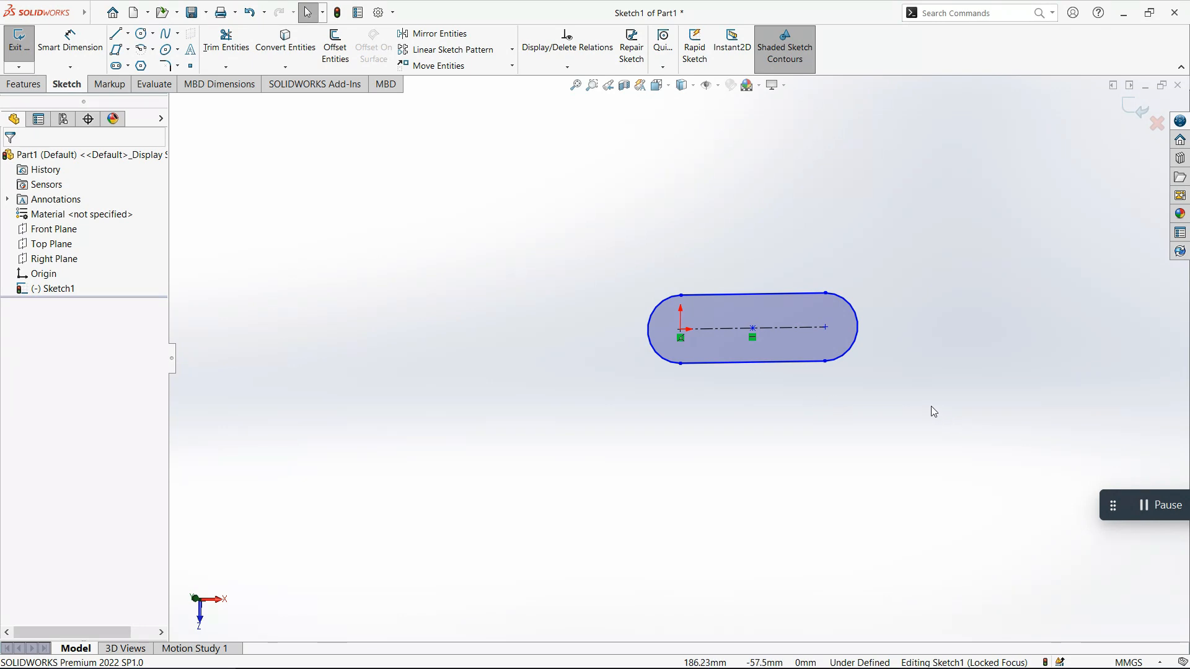
Select the whole straight slot and explode it into separate lines and arcs
drag(892, 398, 638, 272)
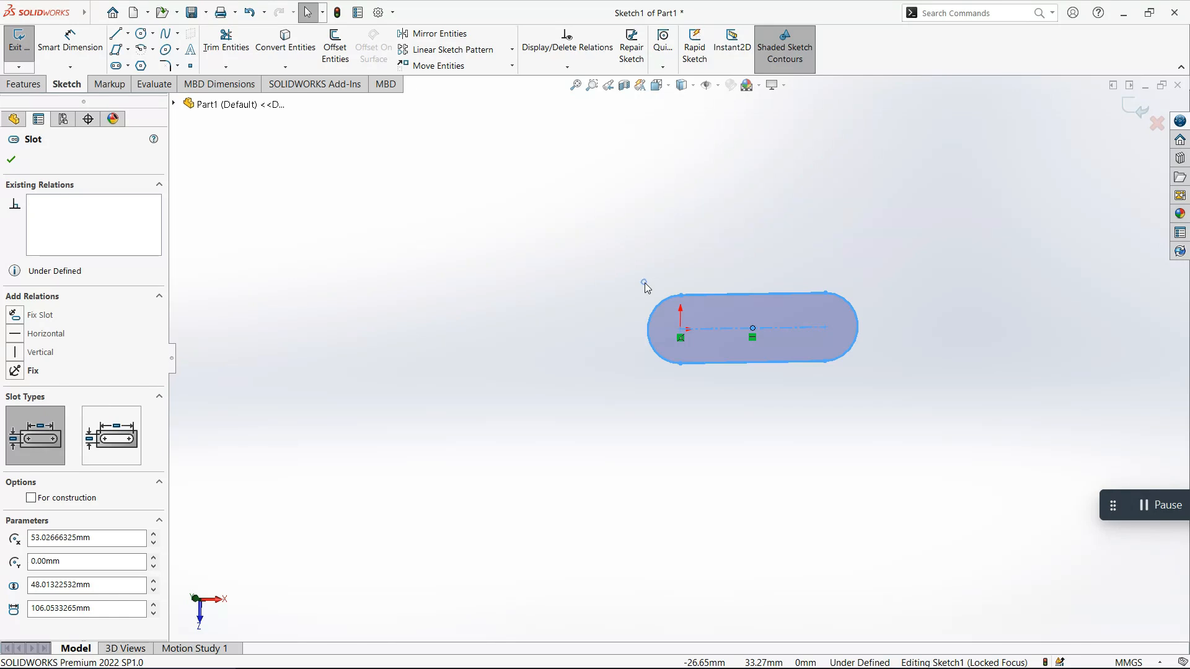
right_click(645, 283)
click(714, 450)
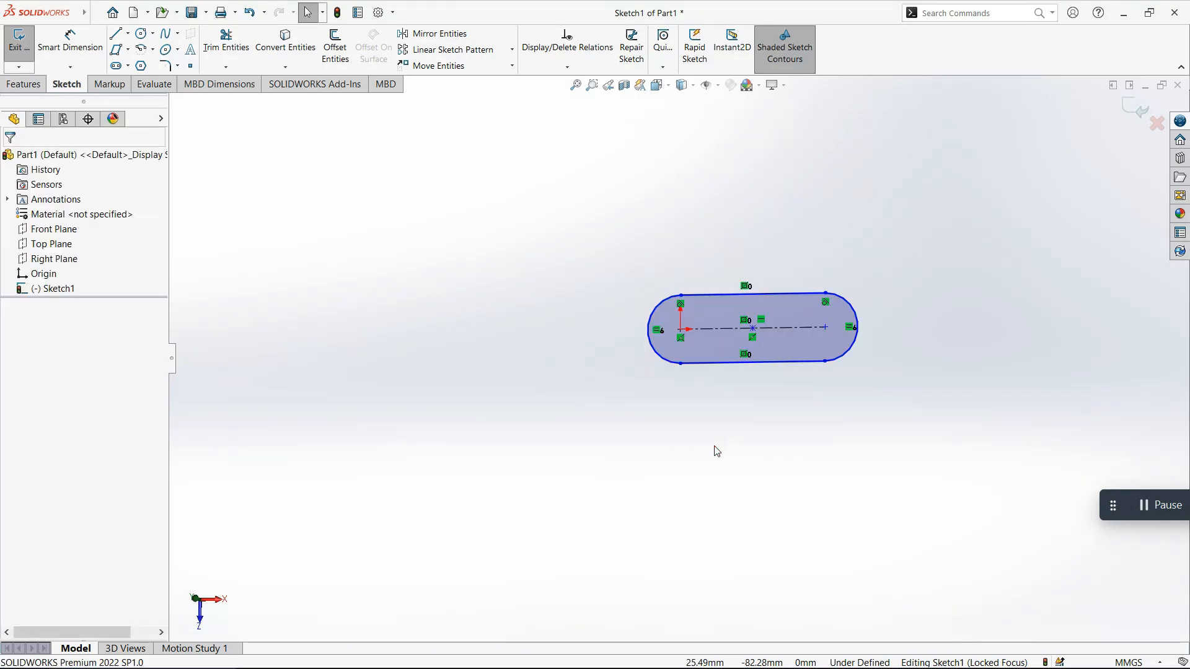
Check the exploded slot's lower line and move its right end point to about X 120, Y -19 mm
click(820, 363)
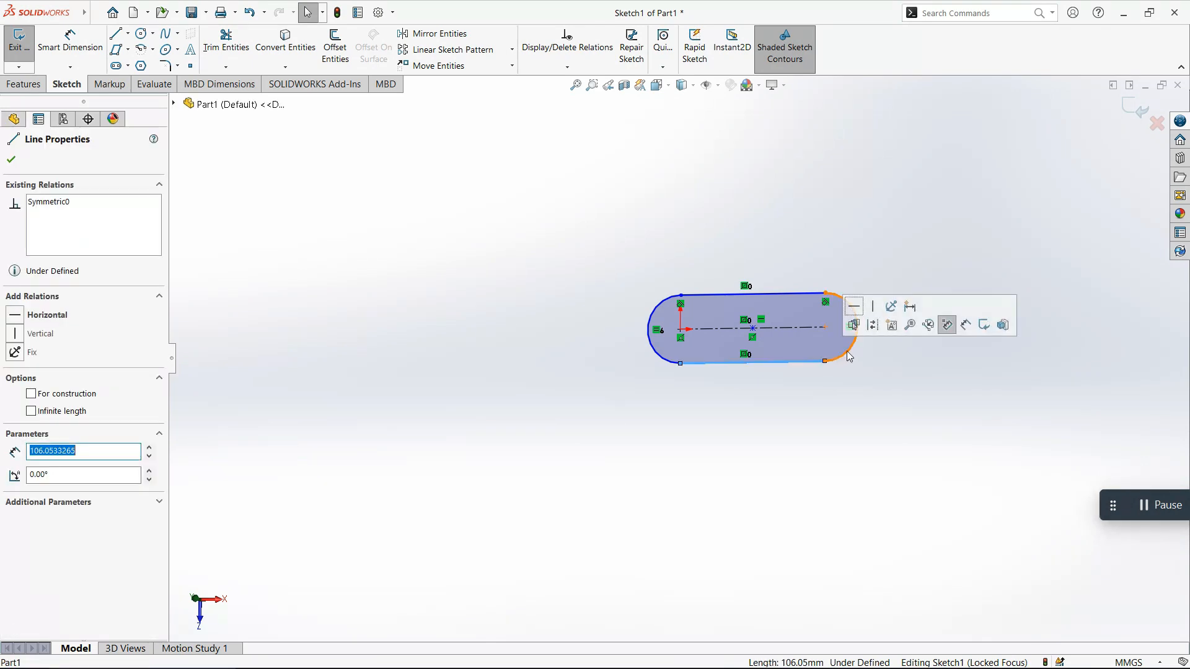
click(841, 377)
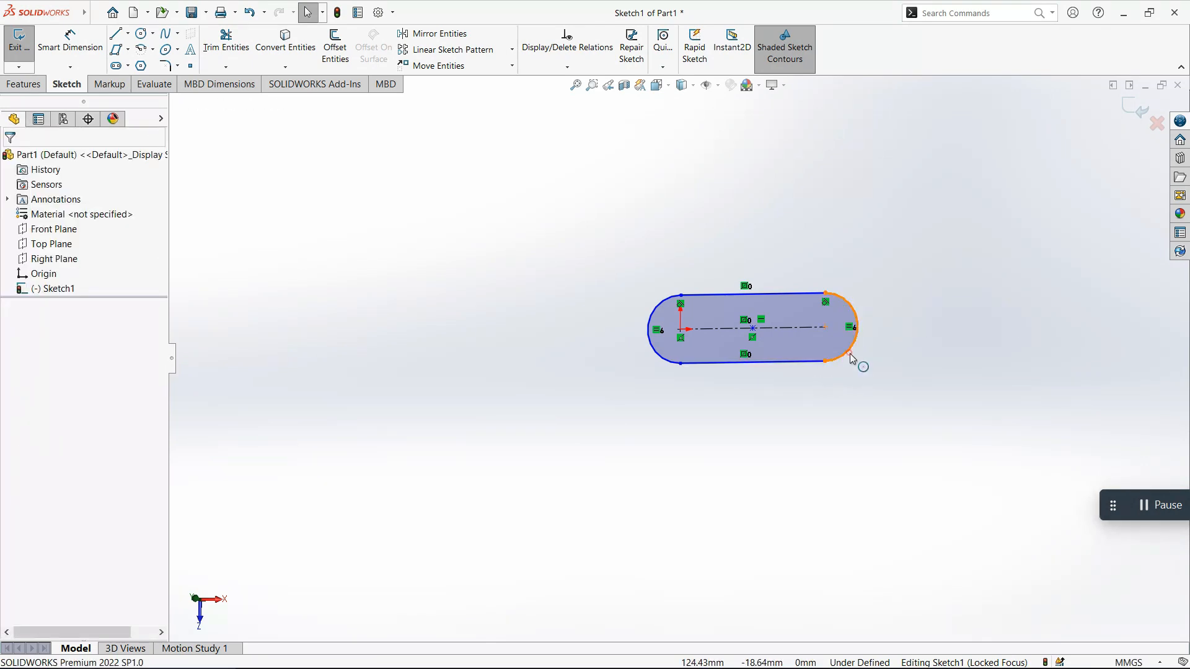
mouse_move(831, 368)
mouse_down()
mouse_move(898, 411)
mouse_move(903, 374)
mouse_move(746, 387)
mouse_move(732, 378)
mouse_move(905, 419)
mouse_move(836, 374)
mouse_up()
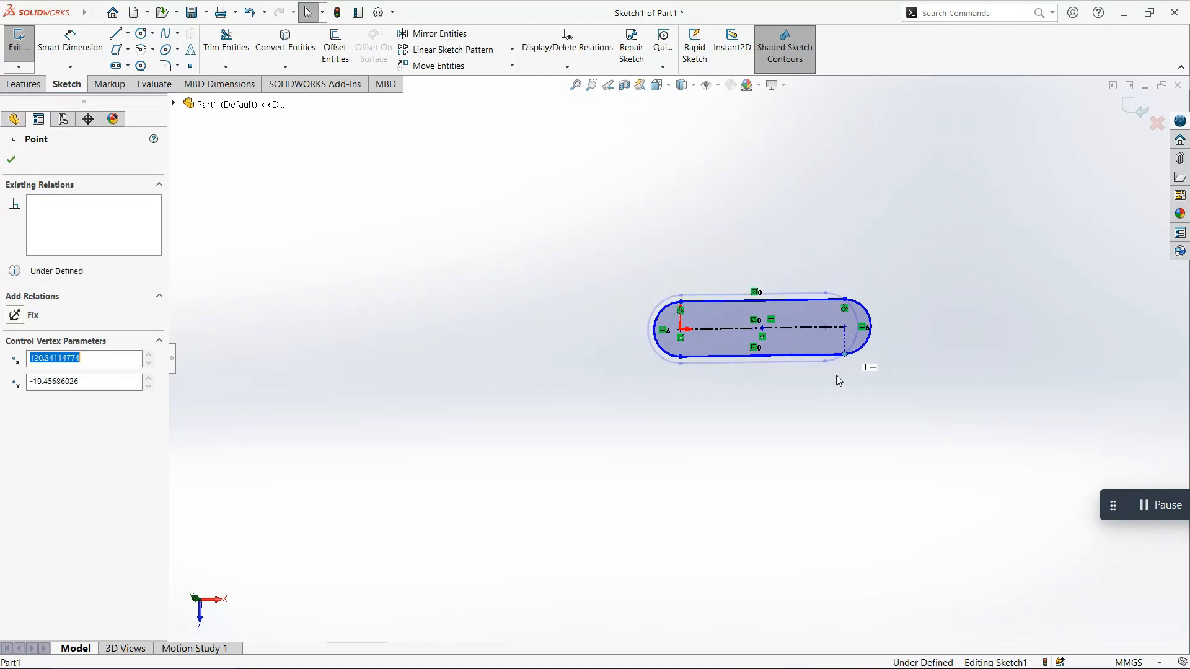
click(829, 390)
Select all entities of the exploded slot and delete them from the sketch
drag(913, 392, 638, 254)
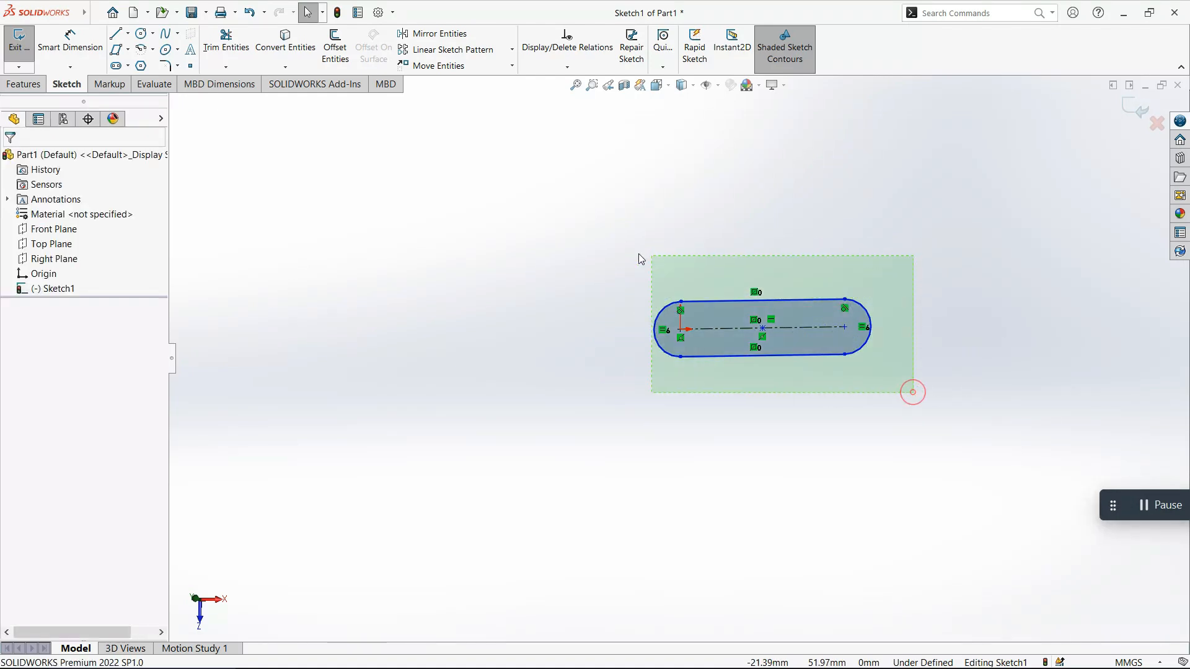
right_click(550, 244)
click(614, 406)
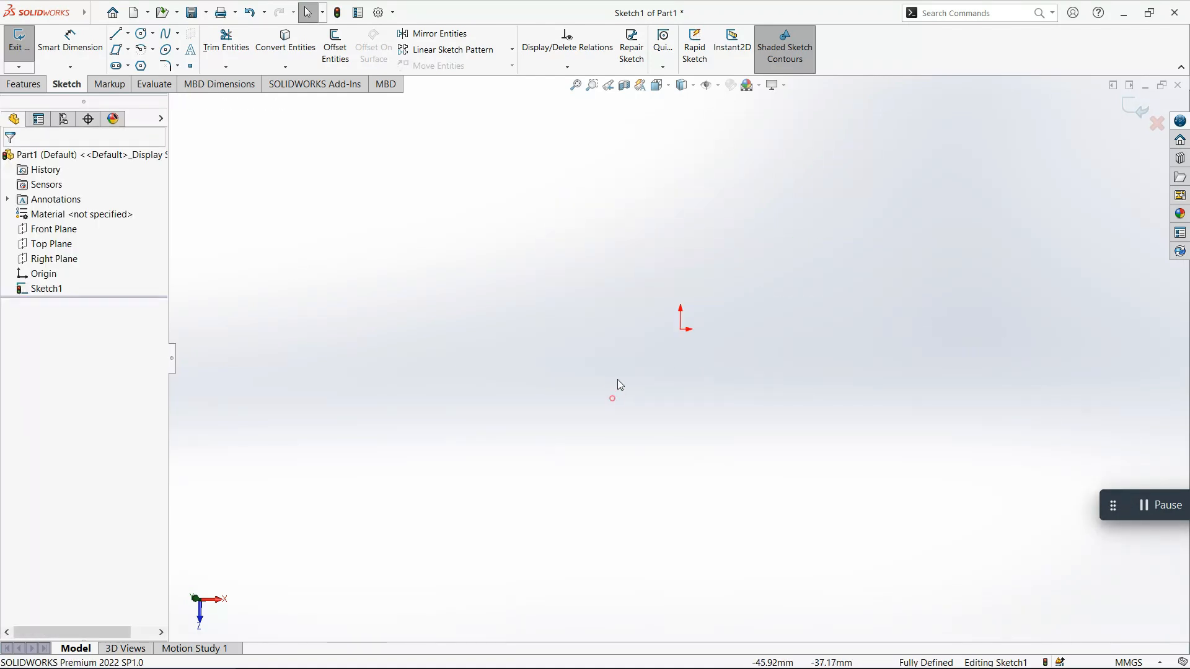
mouse_move(3, 26)
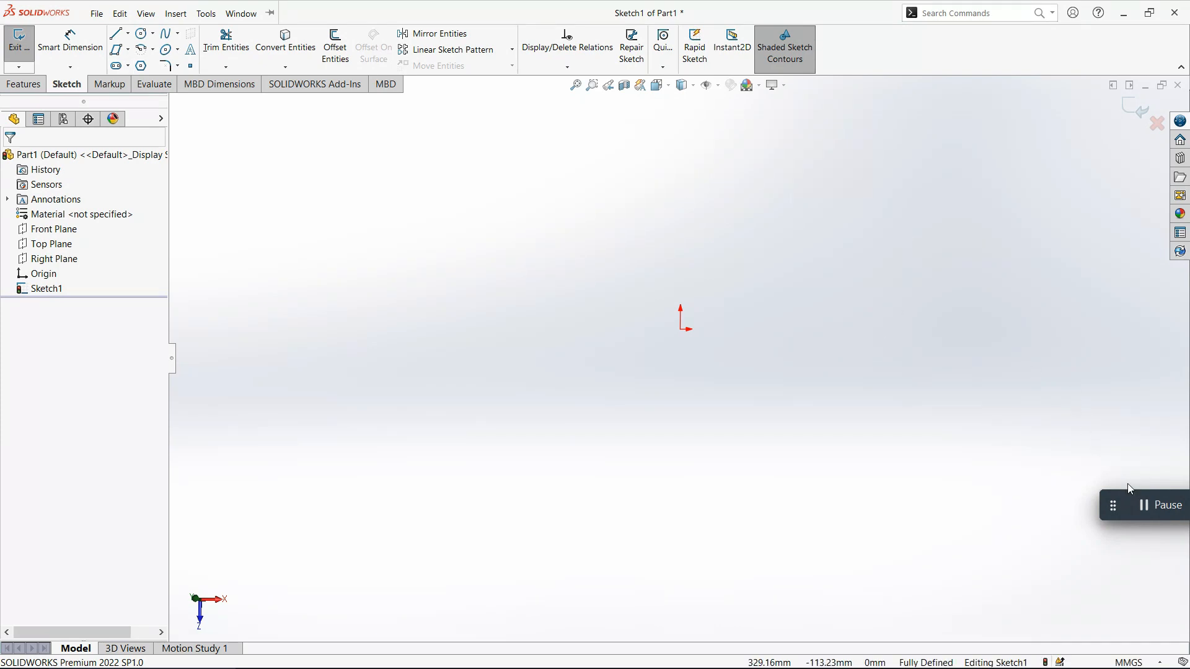
click(1158, 502)
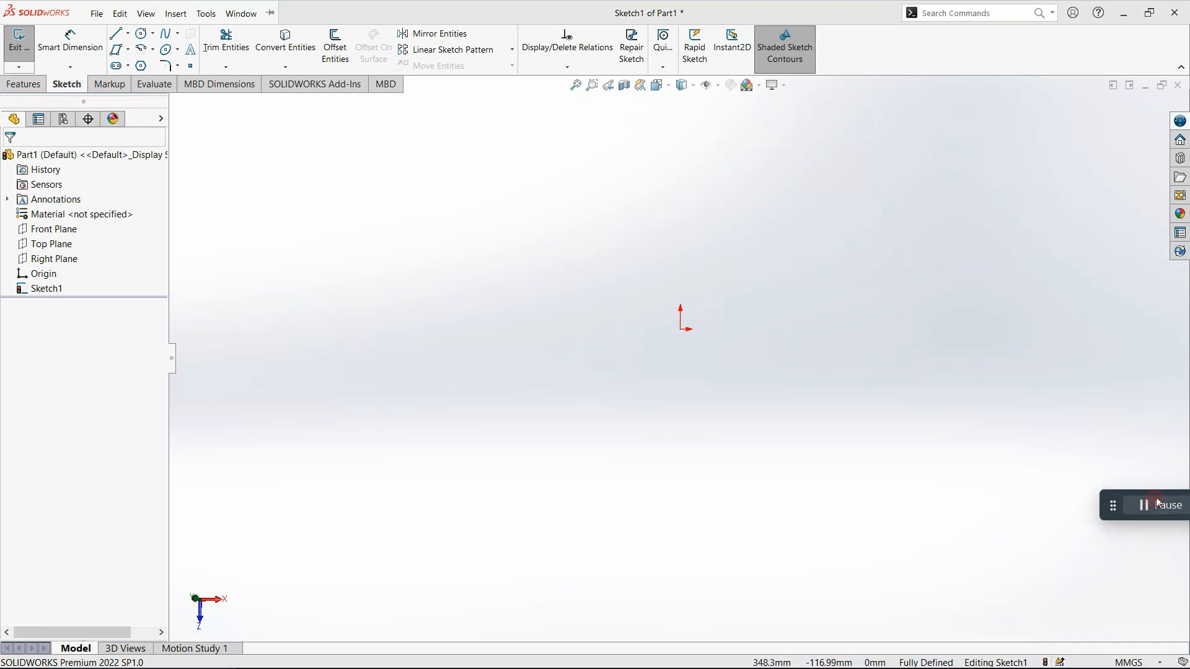
click(178, 34)
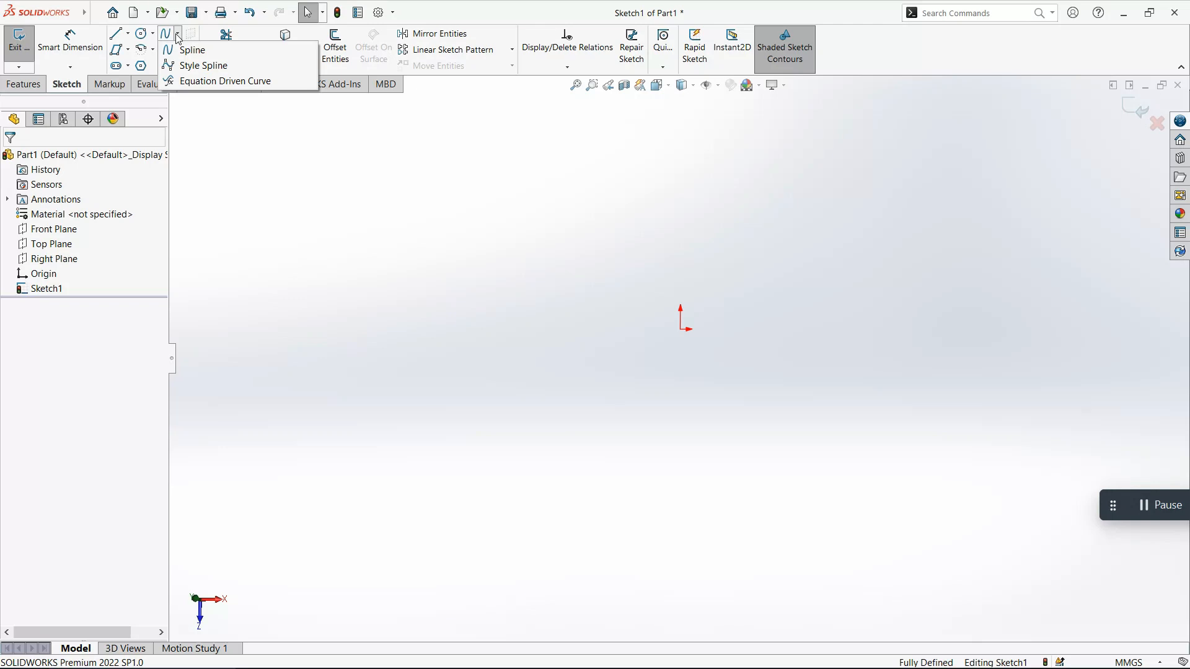
click(178, 36)
click(179, 49)
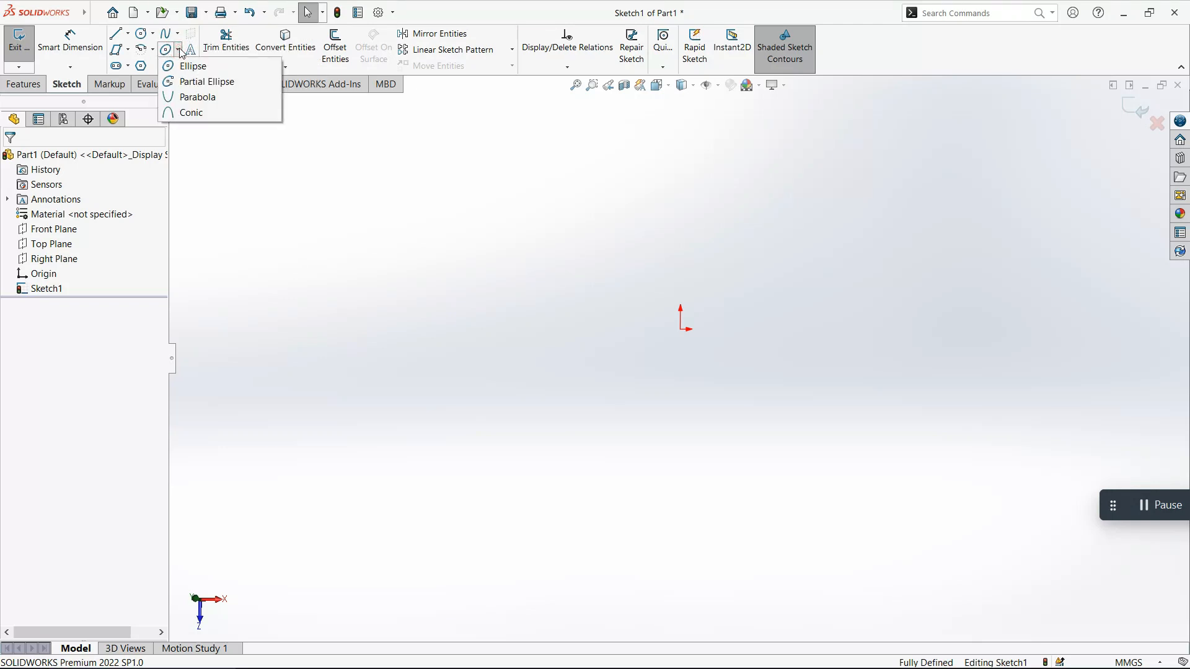
click(180, 49)
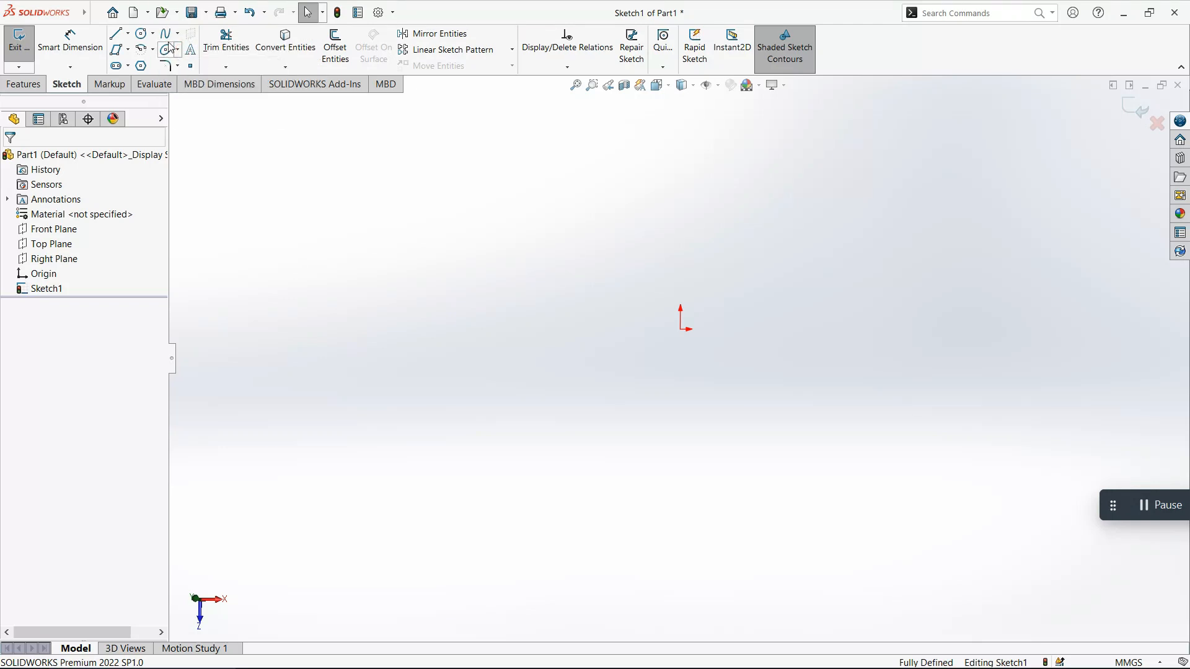
Sketch an ellipse centered on the origin, about 87 mm in major radius and 44 mm in minor radius, and finish the Ellipse command
click(171, 54)
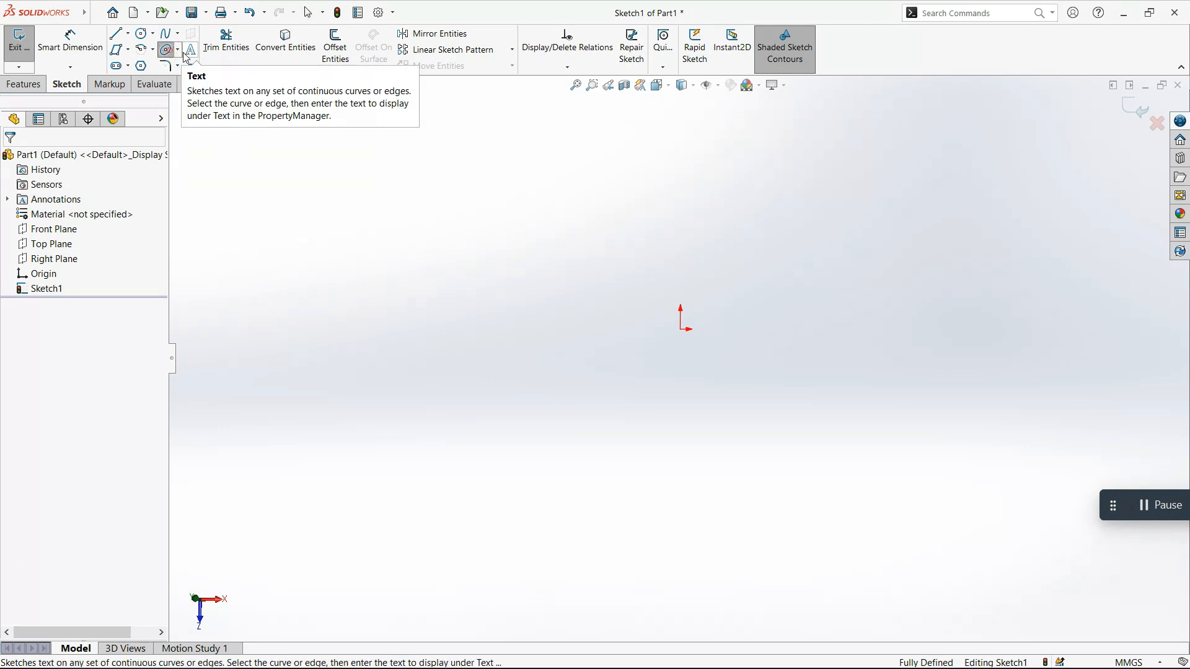
click(682, 330)
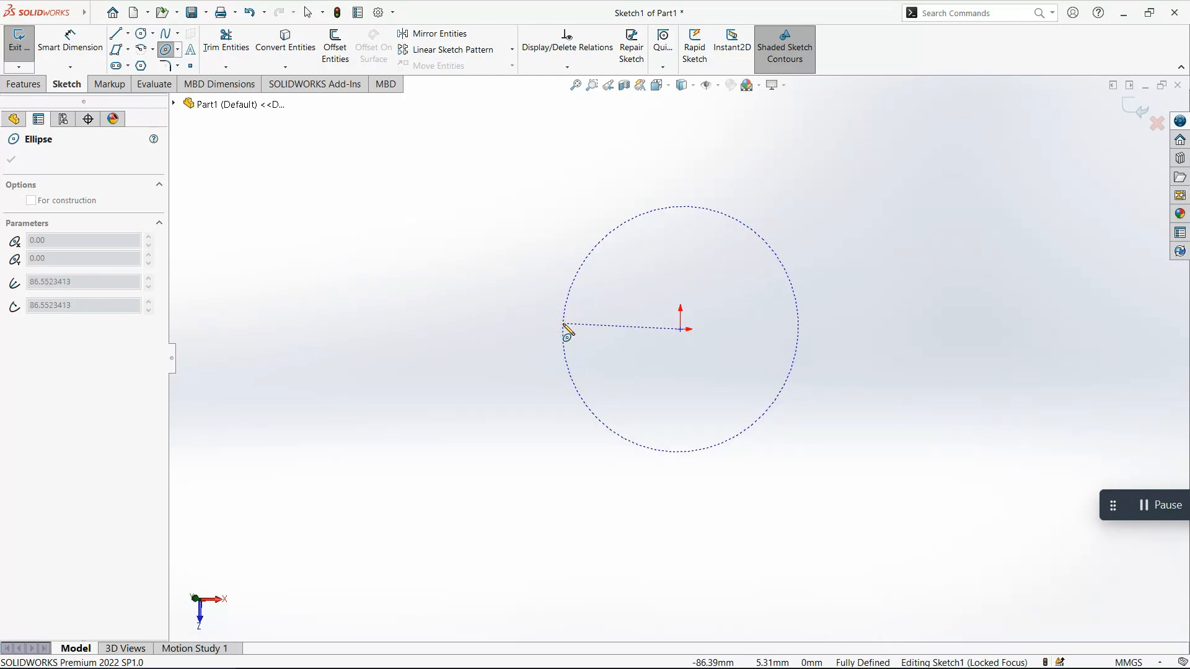
click(564, 324)
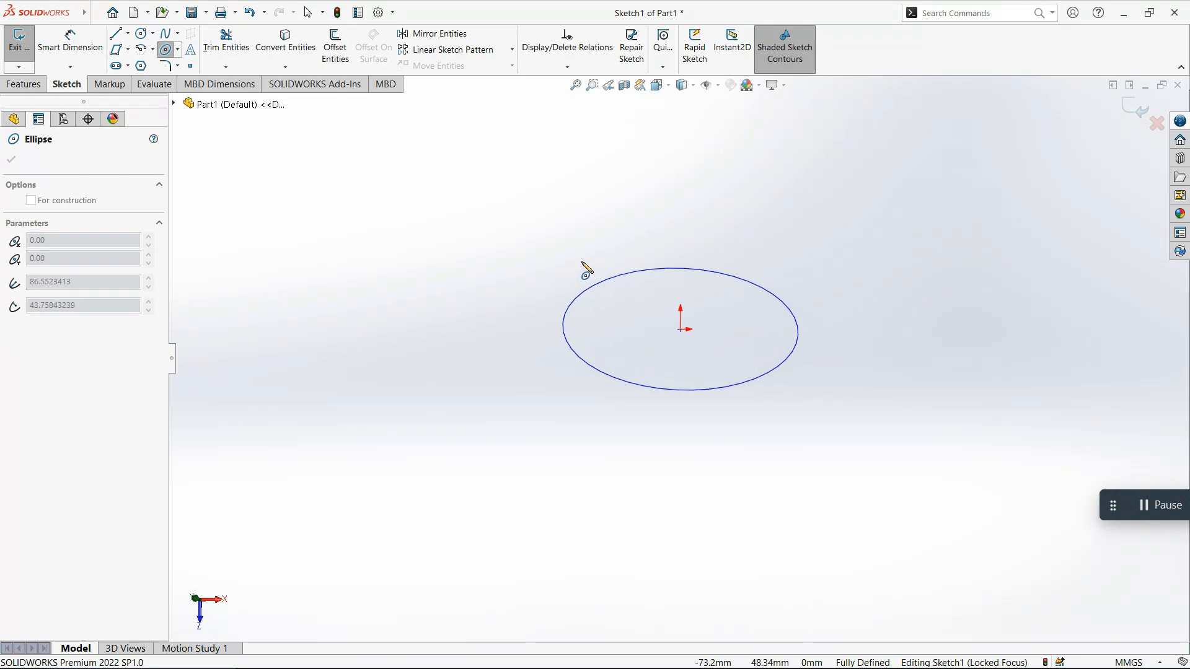
click(584, 265)
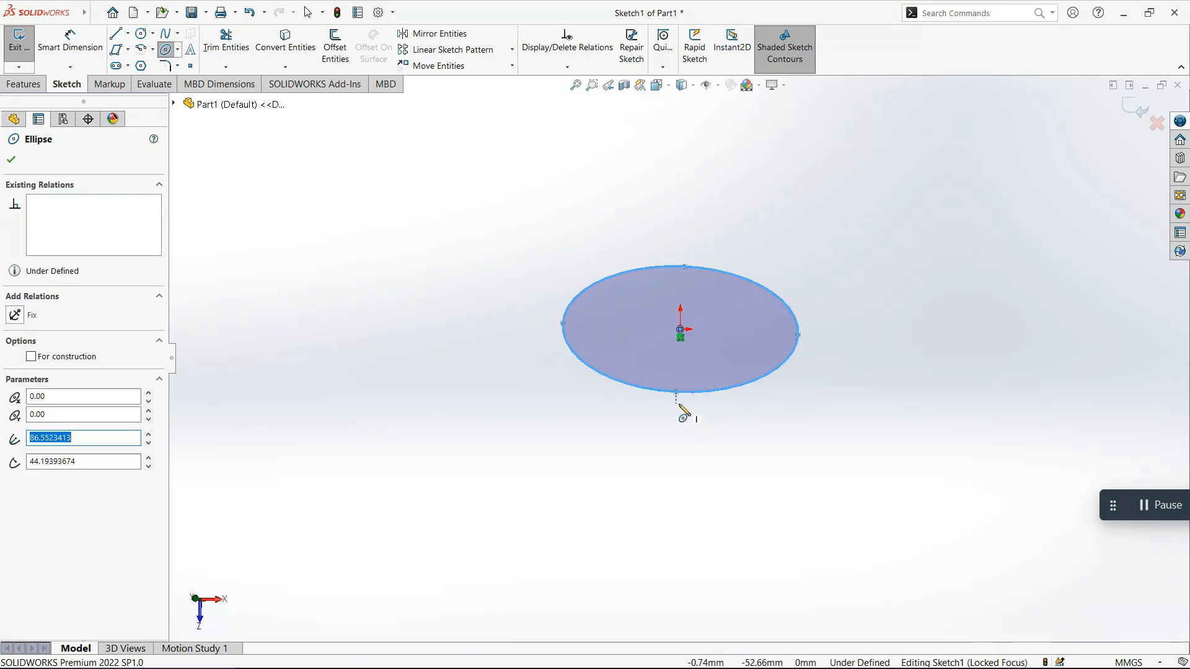
key(Escape)
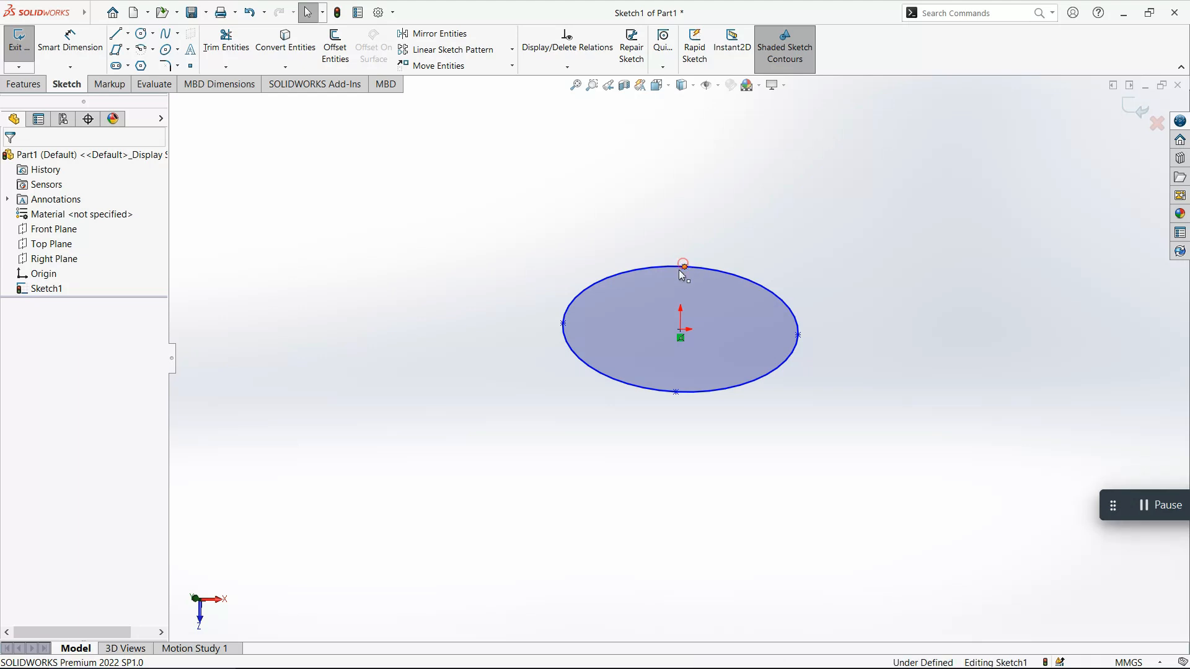
Add a horizontal relation between the ellipse's two major axis end points and its center at the origin
click(562, 323)
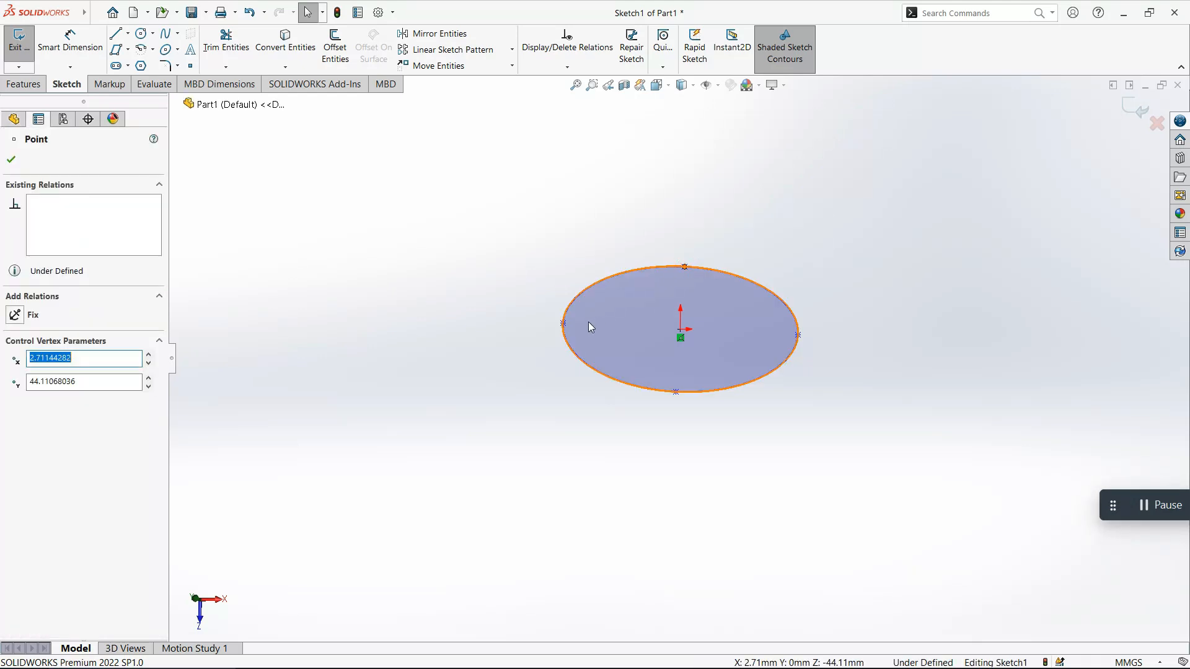
click(676, 392)
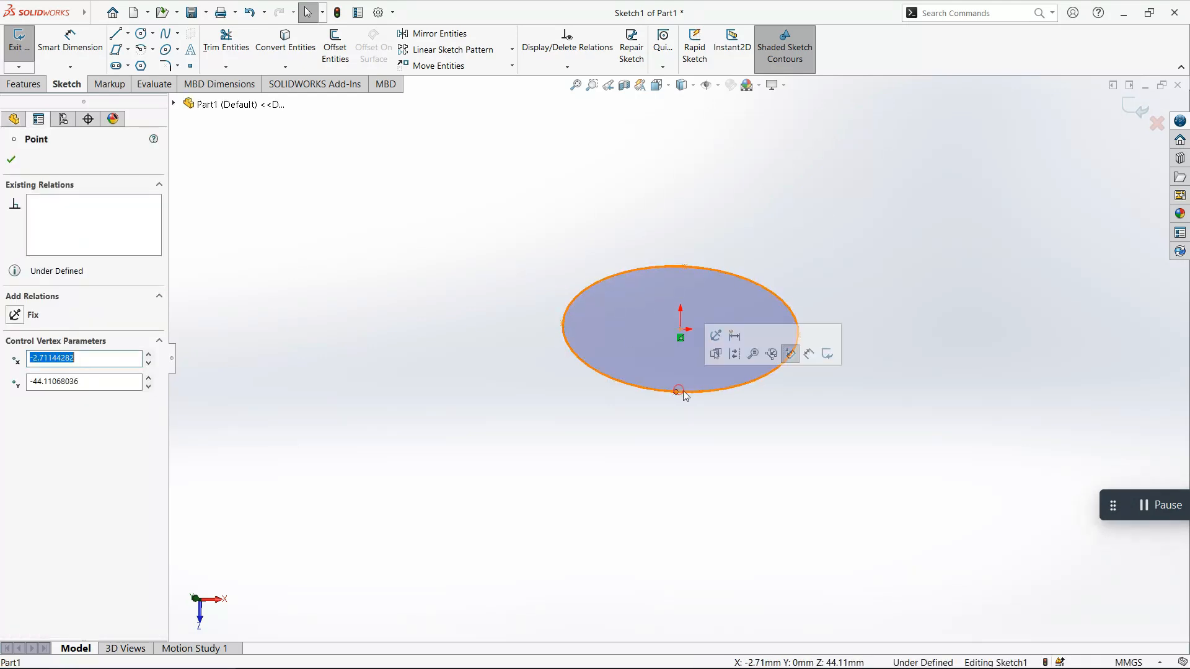
click(906, 283)
click(798, 334)
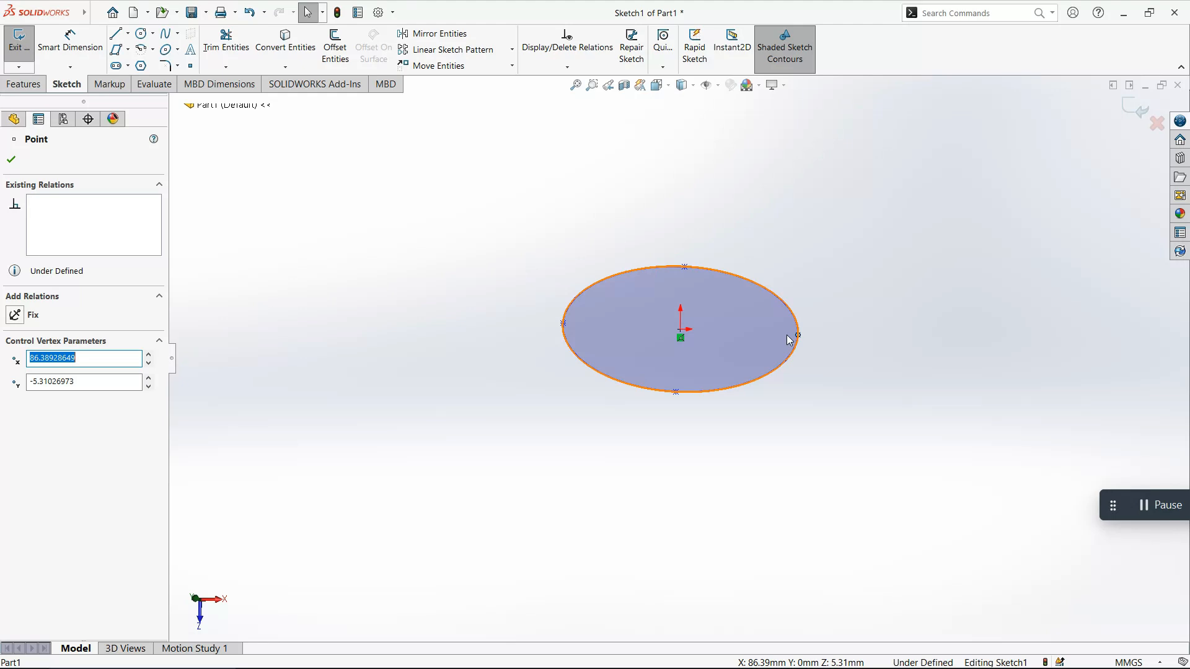
ctrl+click(563, 323)
ctrl+click(679, 336)
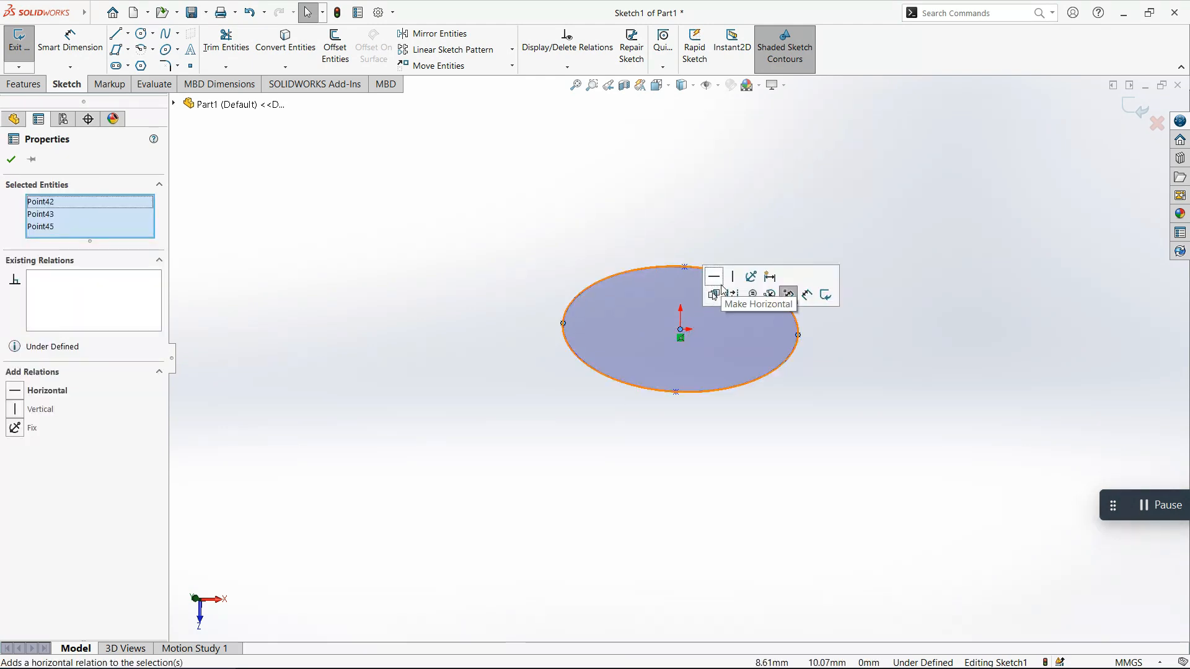
click(718, 282)
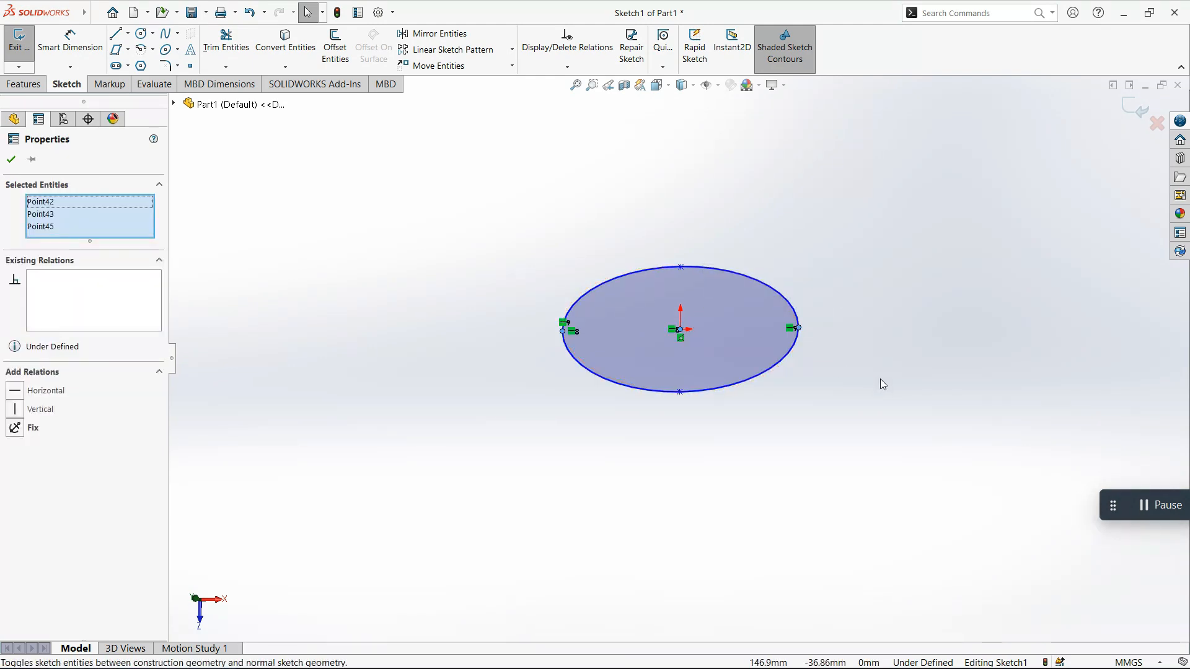
click(880, 379)
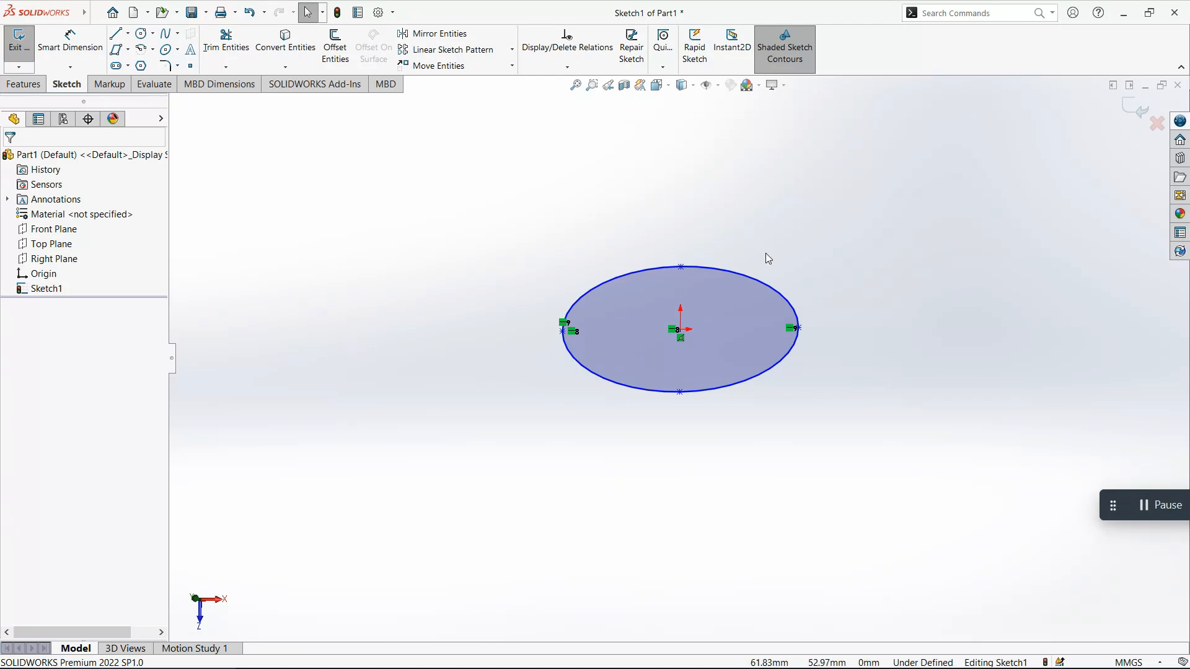
Move the ellipse's upper axis point inward to reduce the minor radius to about 34 mm
scroll(765, 253, down, 3)
scroll(582, 447, up, 2)
scroll(582, 446, down, 3)
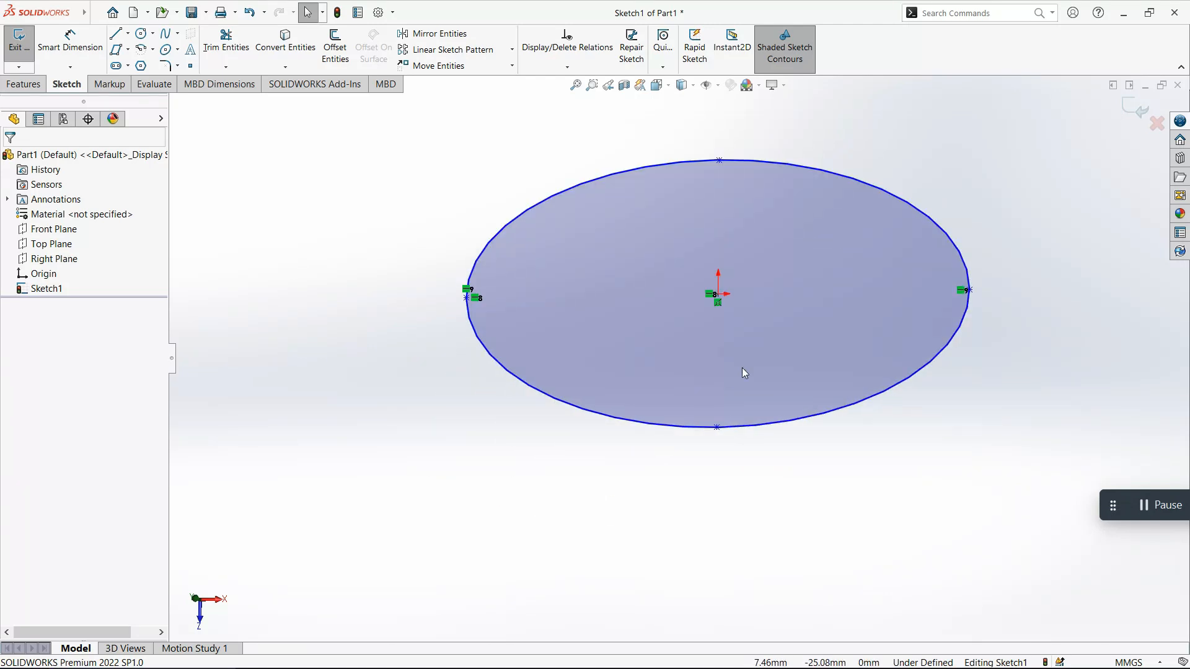
drag(717, 161, 719, 192)
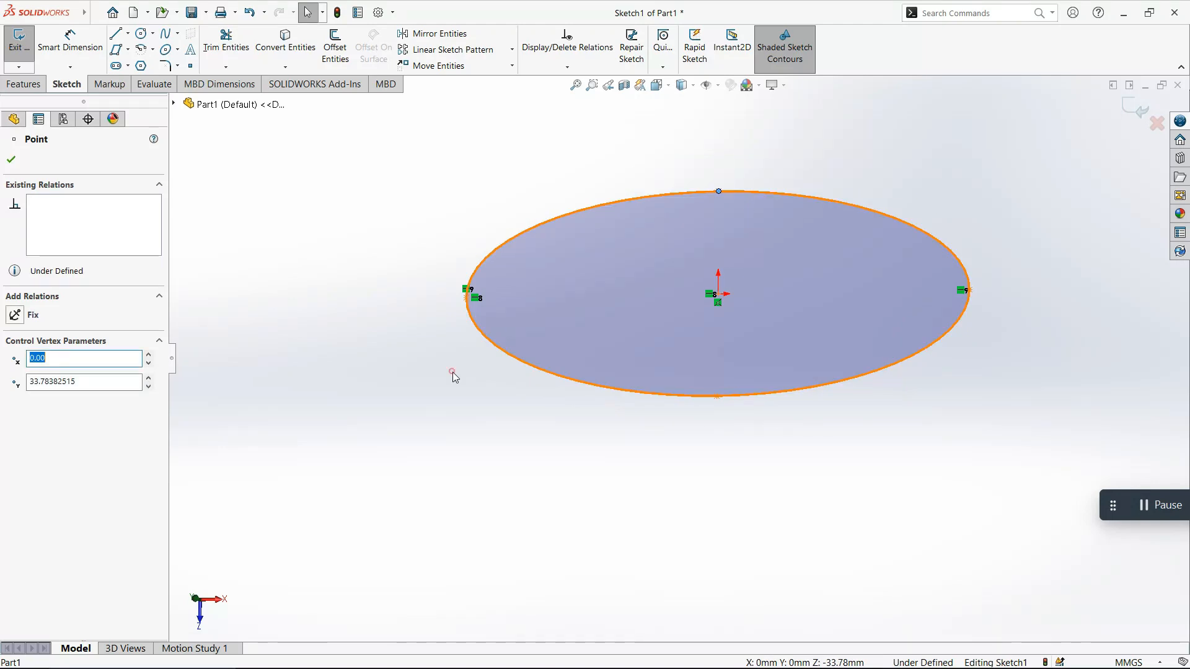
click(490, 498)
right_drag(490, 499, 489, 428)
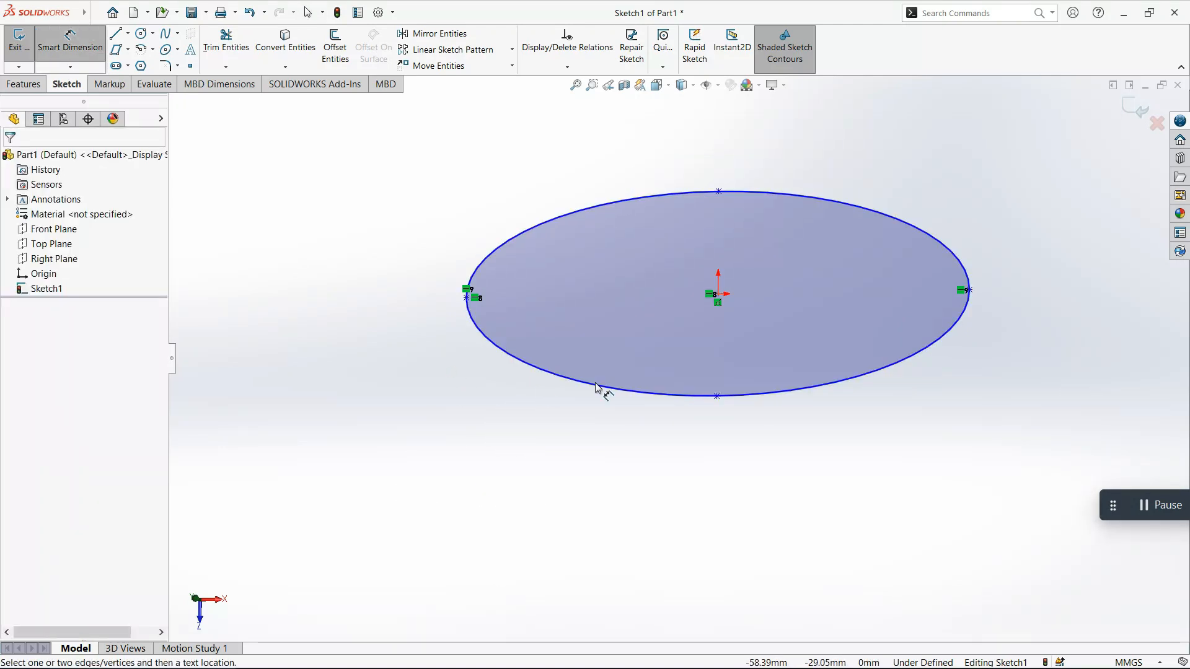
click(717, 398)
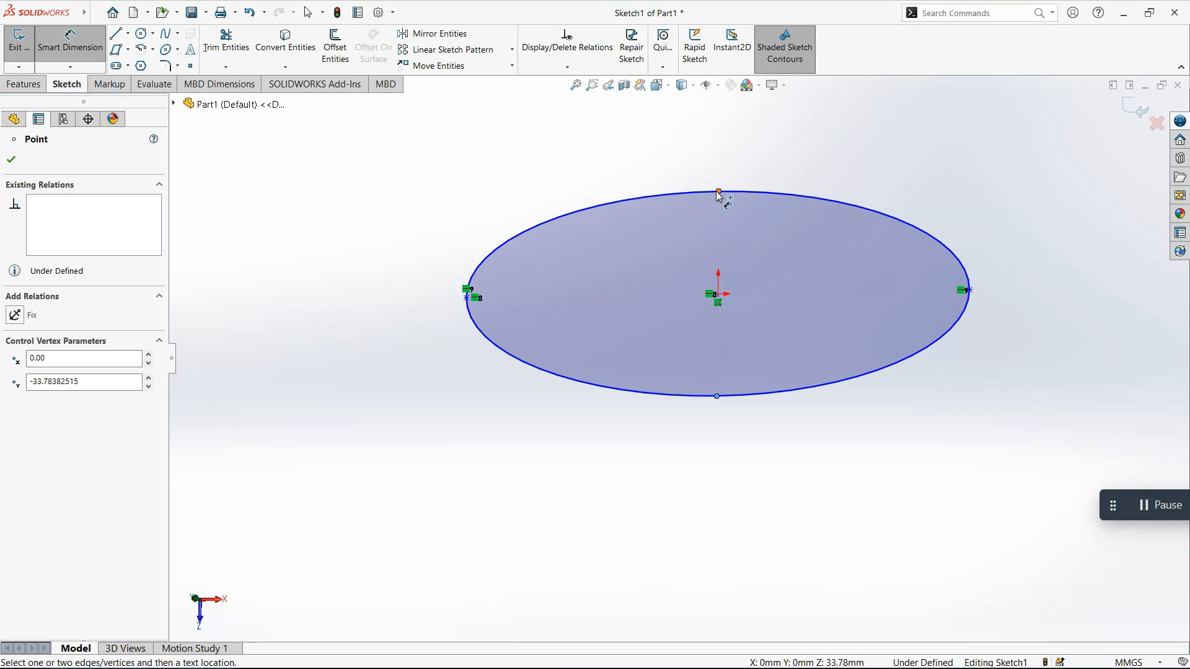
key(Escape)
key(Escape)
Dimension the distance between the ellipse's upper and lower axis points as 60 mm, placing it to the left of the ellipse
click(55, 40)
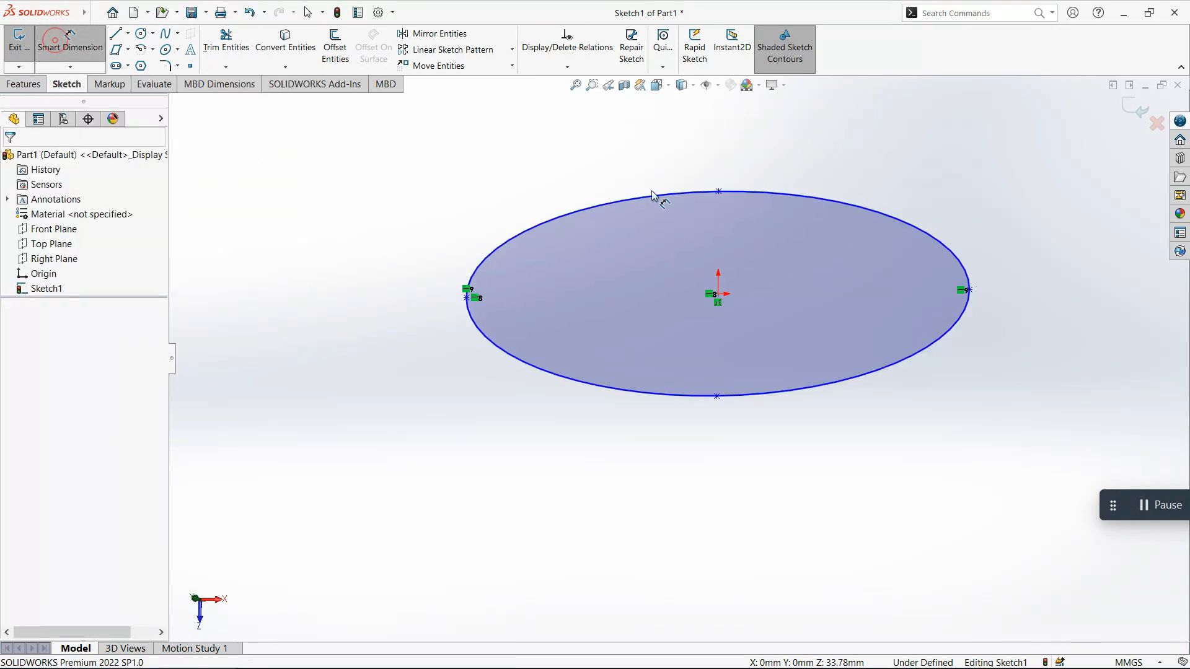
click(718, 192)
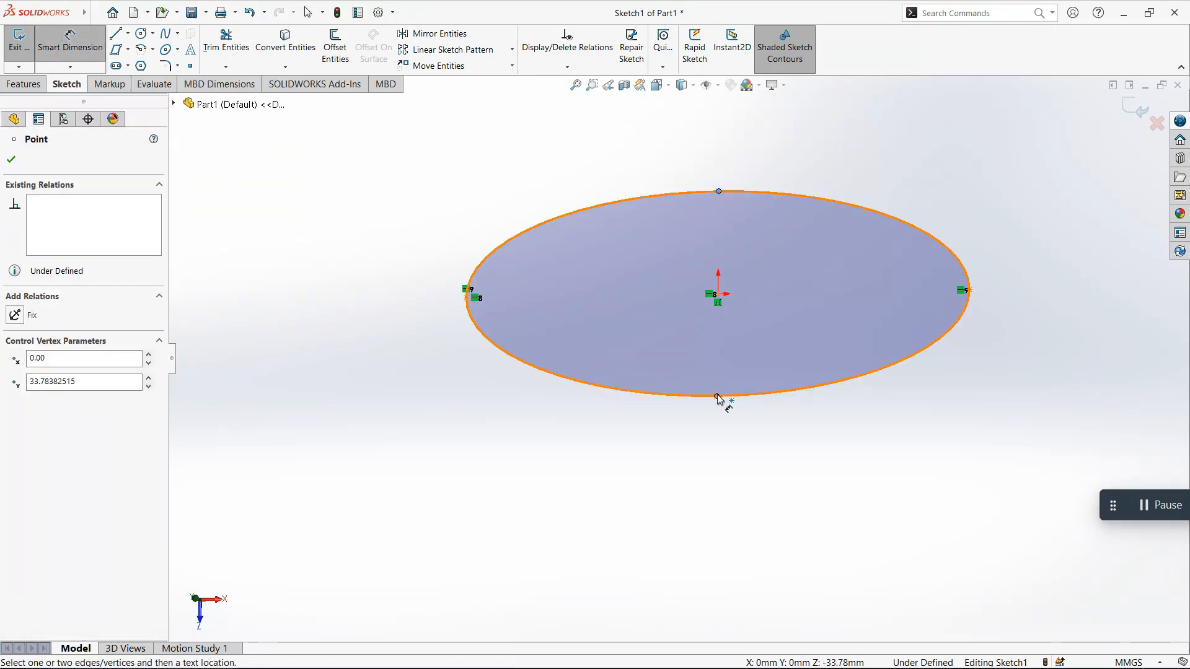
click(717, 398)
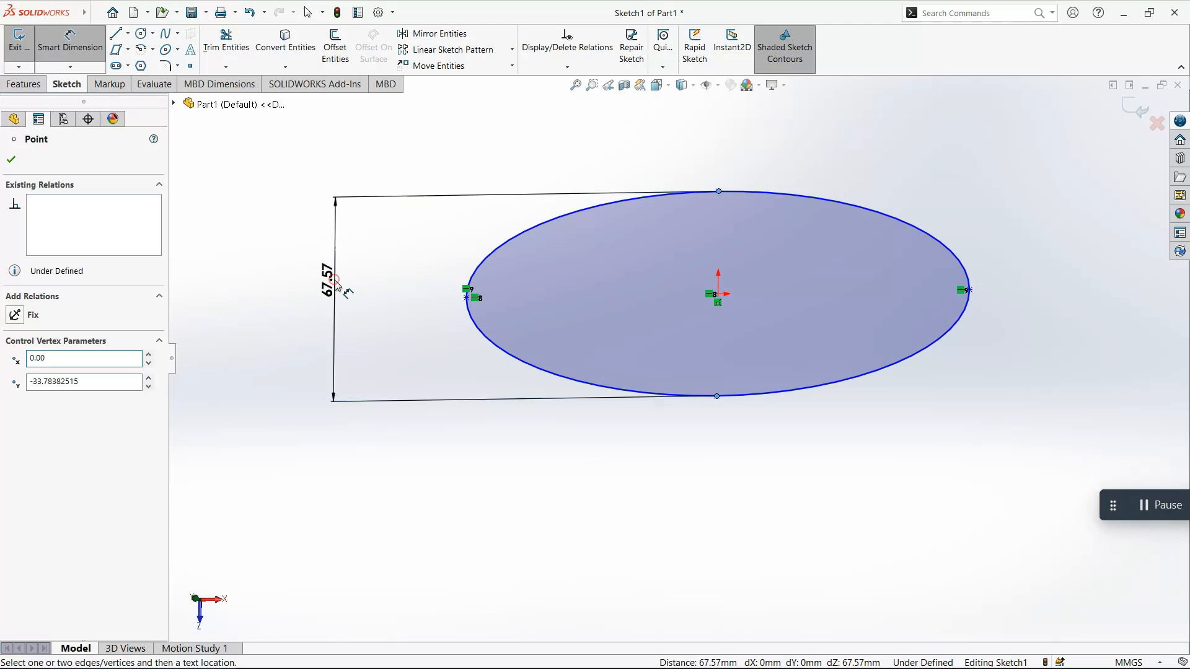
click(336, 282)
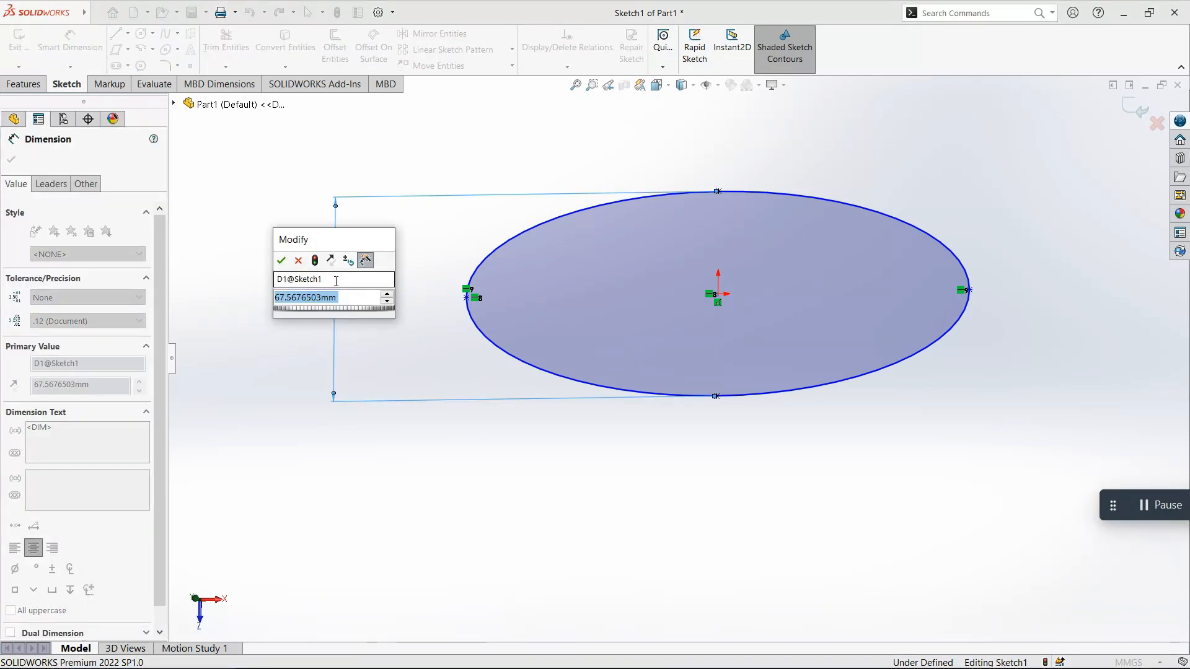
text(60)
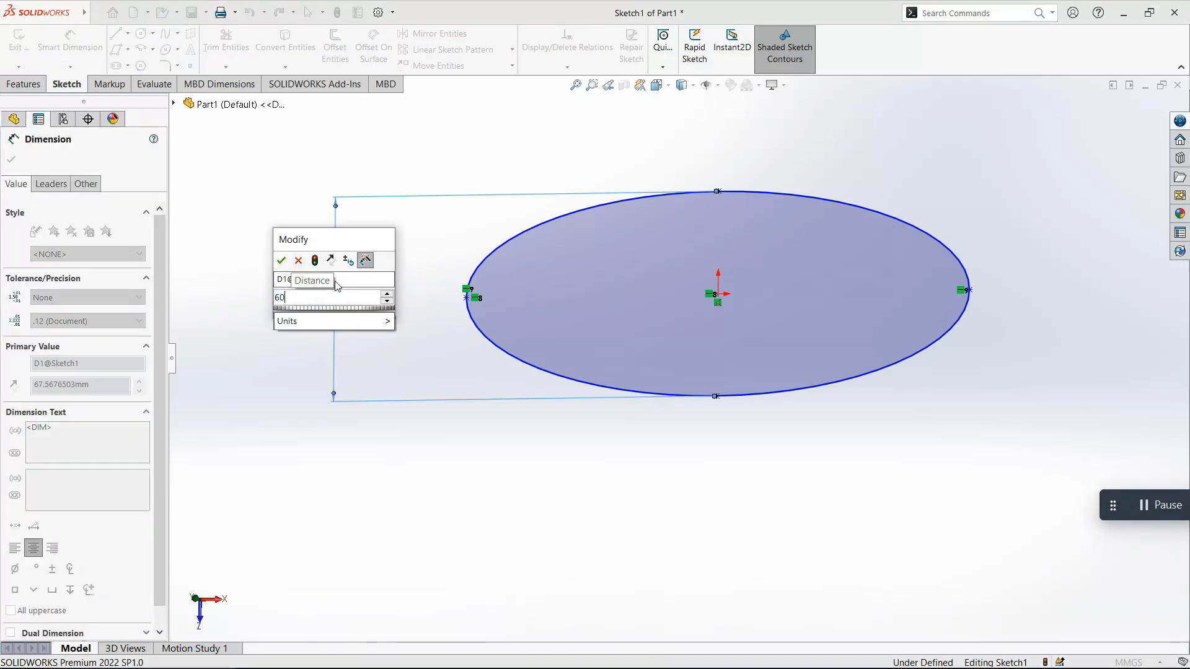
key(Return)
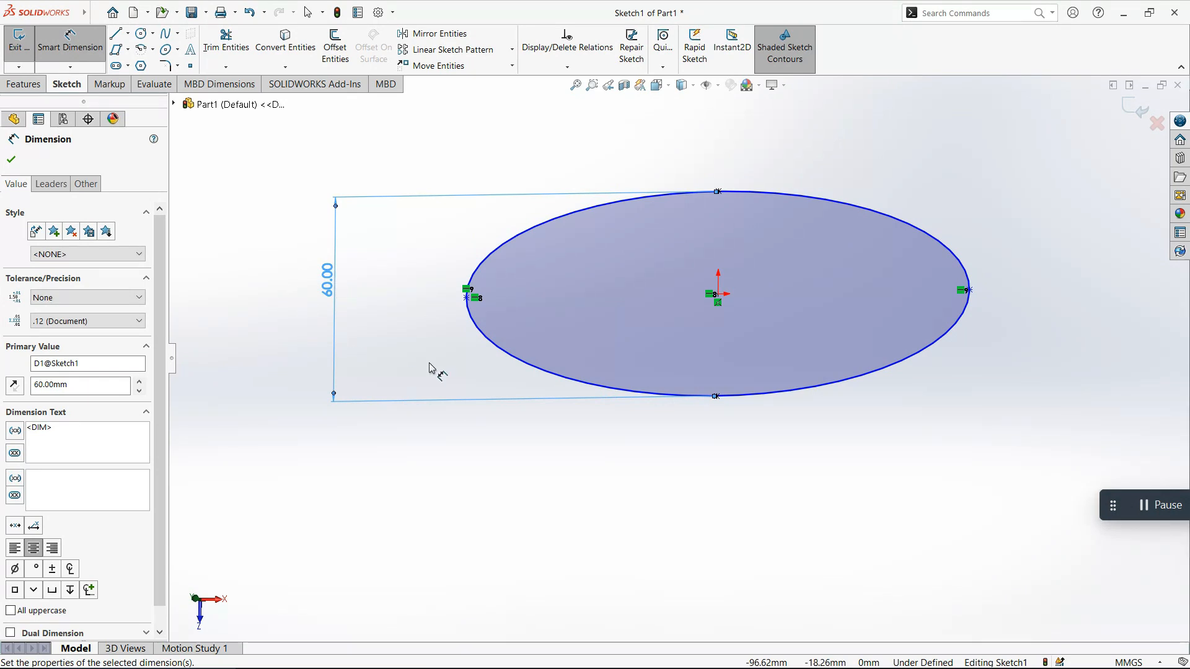
Dimension the distance between the ellipse's two major axis end points as 200 mm, placed above the ellipse, and exit the sketch
click(467, 297)
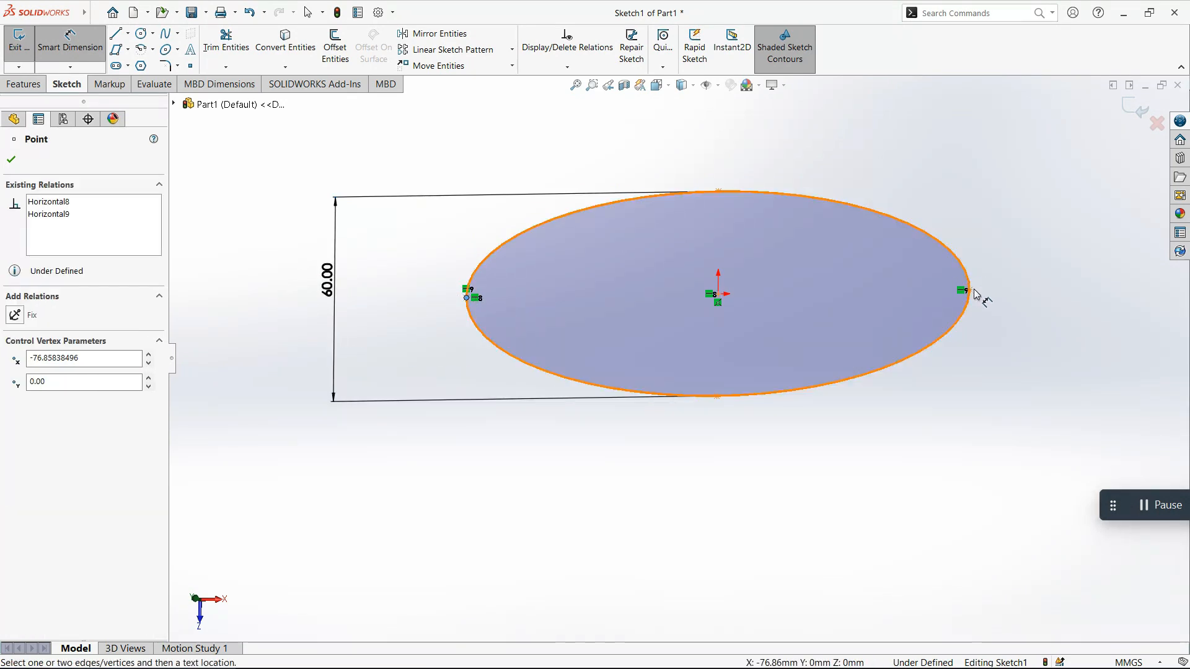
click(971, 291)
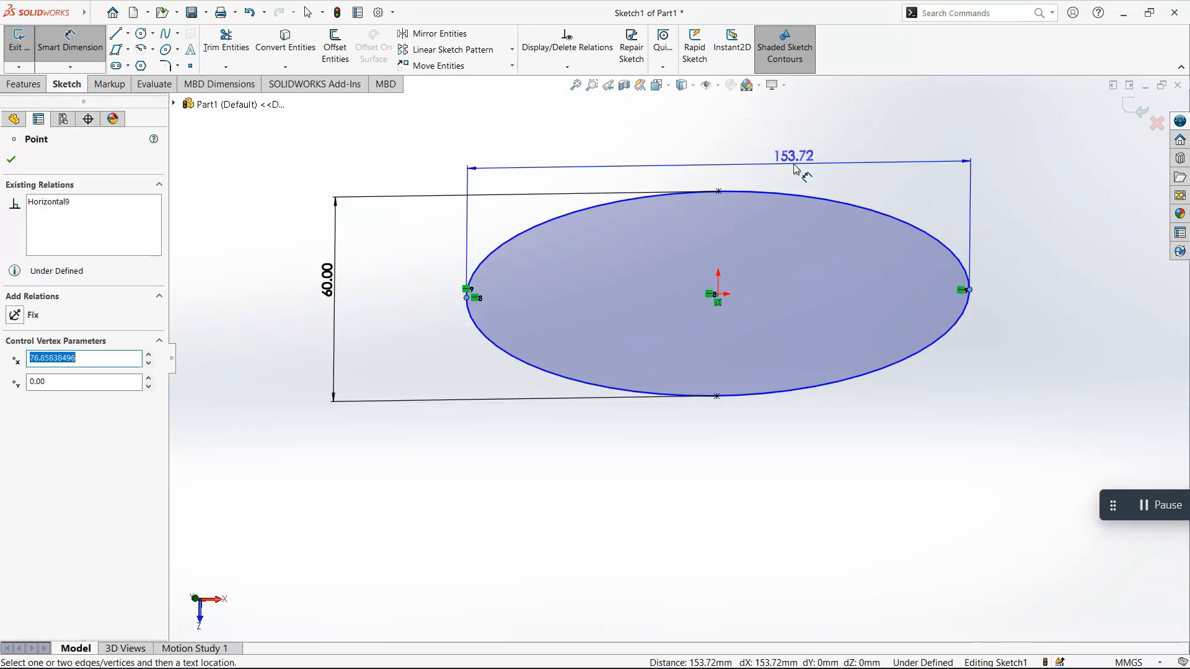
click(719, 156)
key(BackSpace)
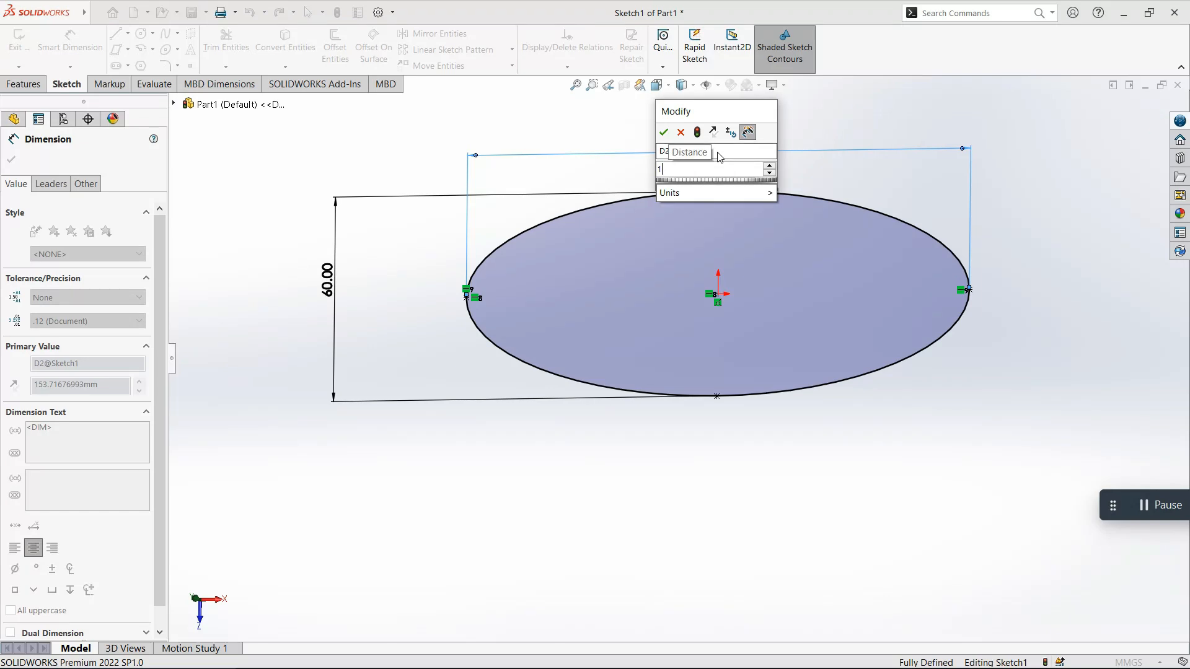
text(200)
key(Return)
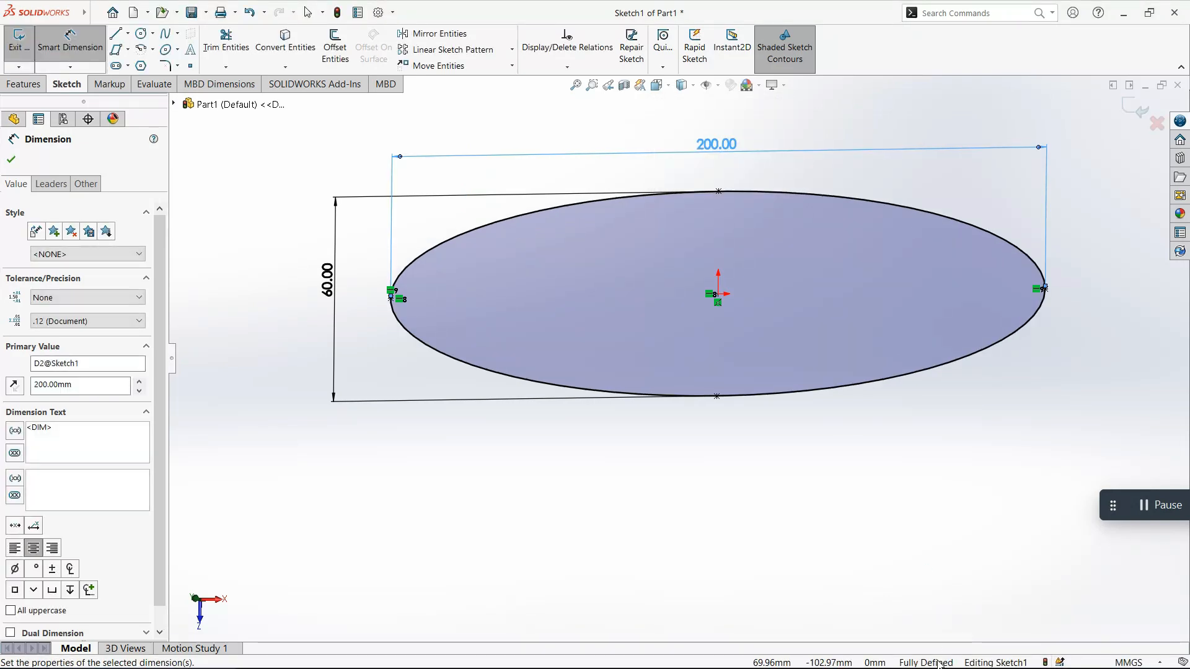
key(Escape)
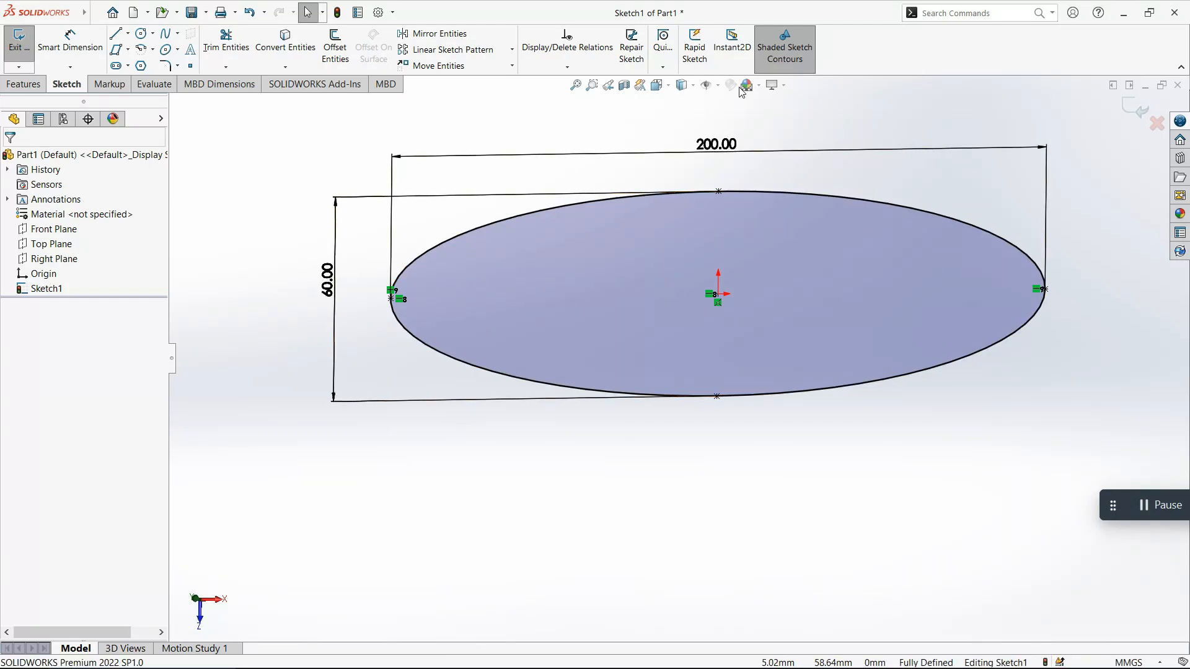
click(1136, 109)
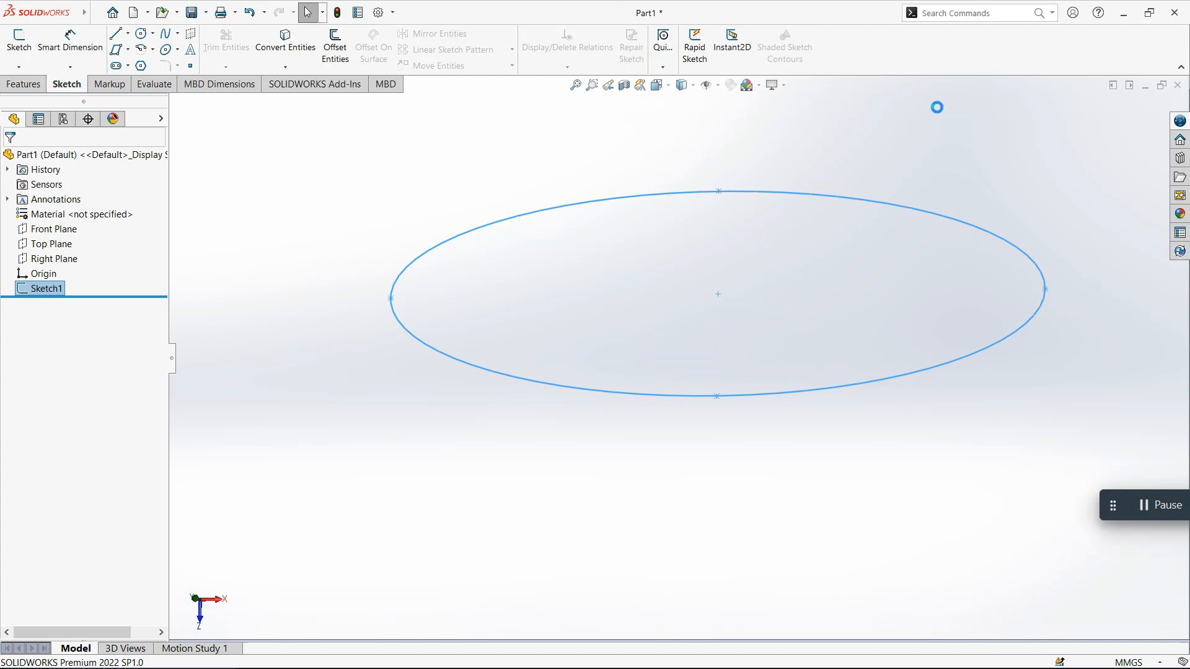
click(788, 133)
Try the Backdrop - Grey with Overhead Light and Soft Spotlight scenes, and set the background scene to Plain White
click(760, 87)
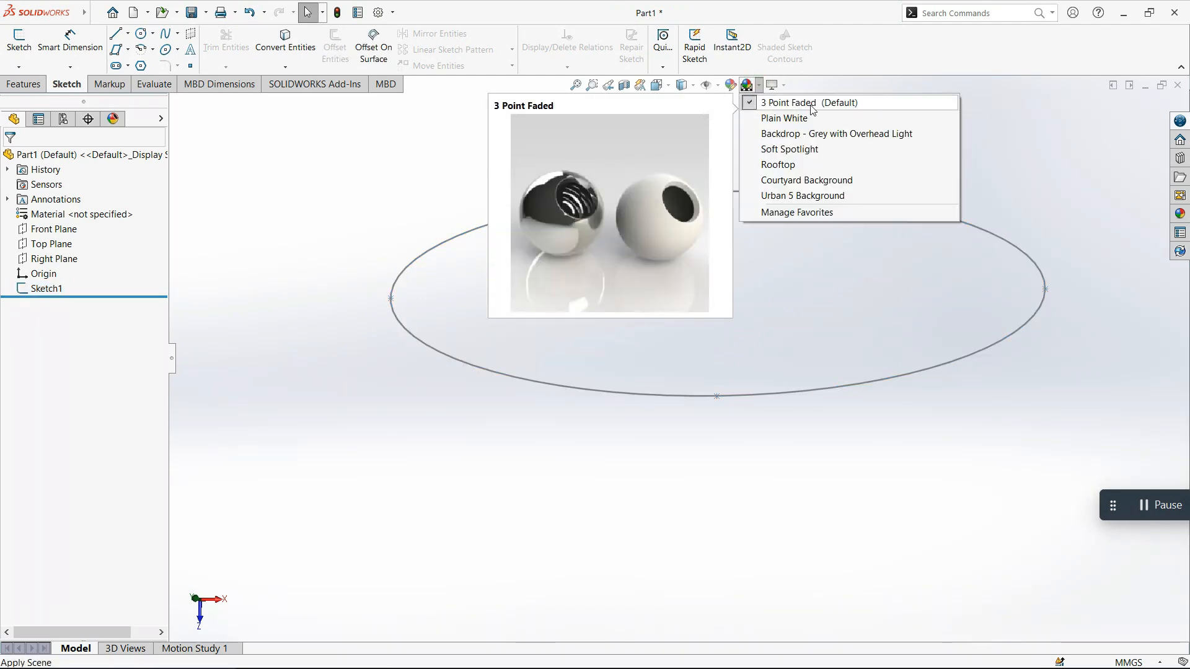
click(808, 118)
click(769, 85)
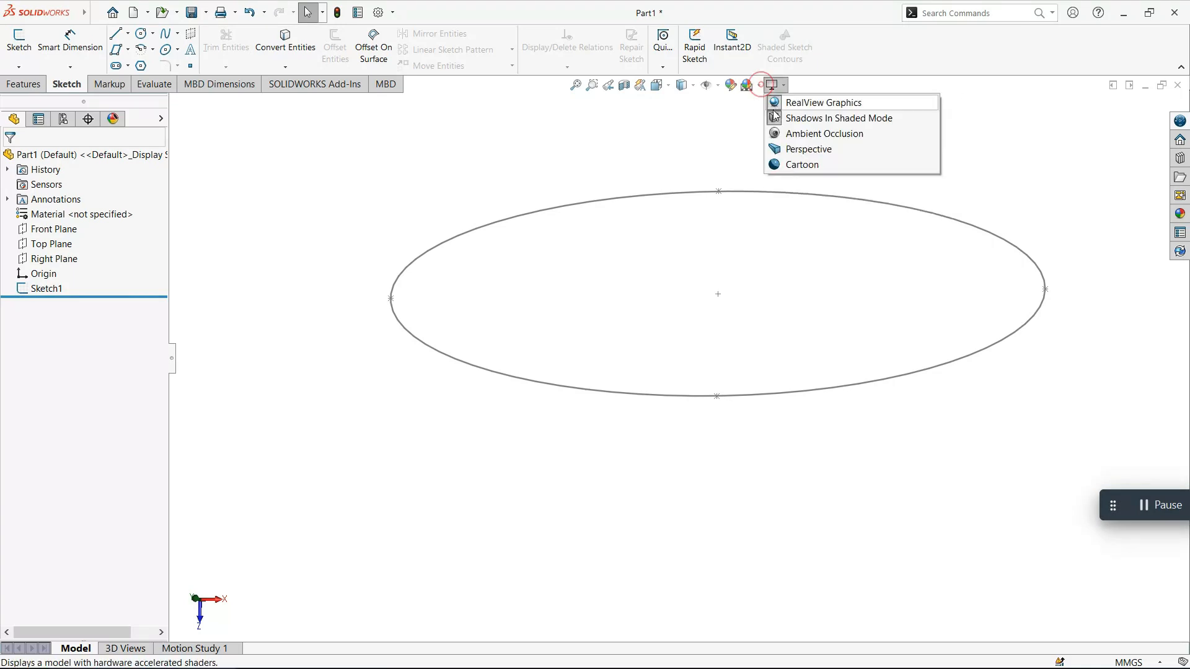
click(760, 86)
click(781, 133)
click(760, 88)
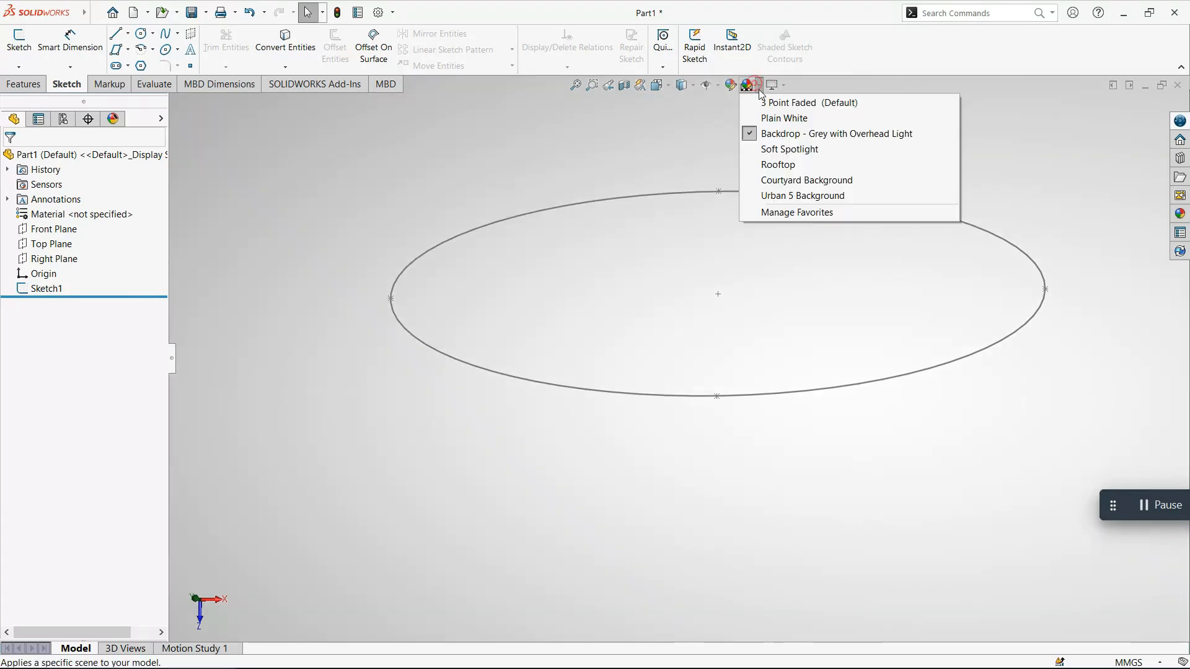
click(763, 150)
click(759, 87)
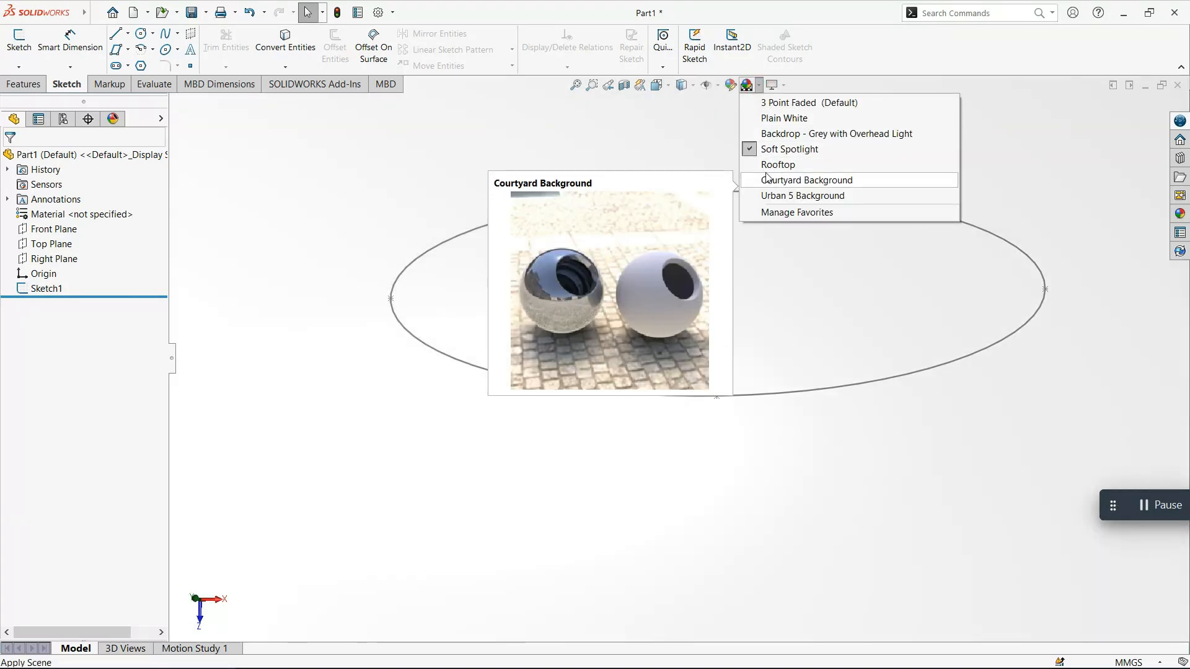
click(762, 118)
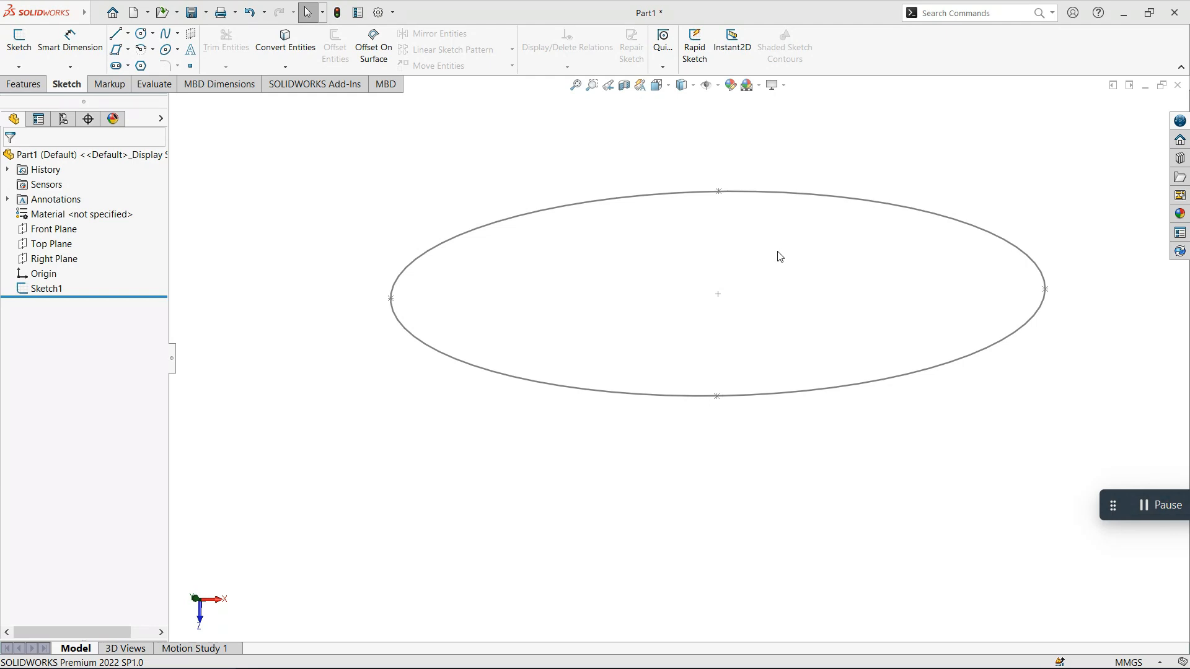
click(770, 87)
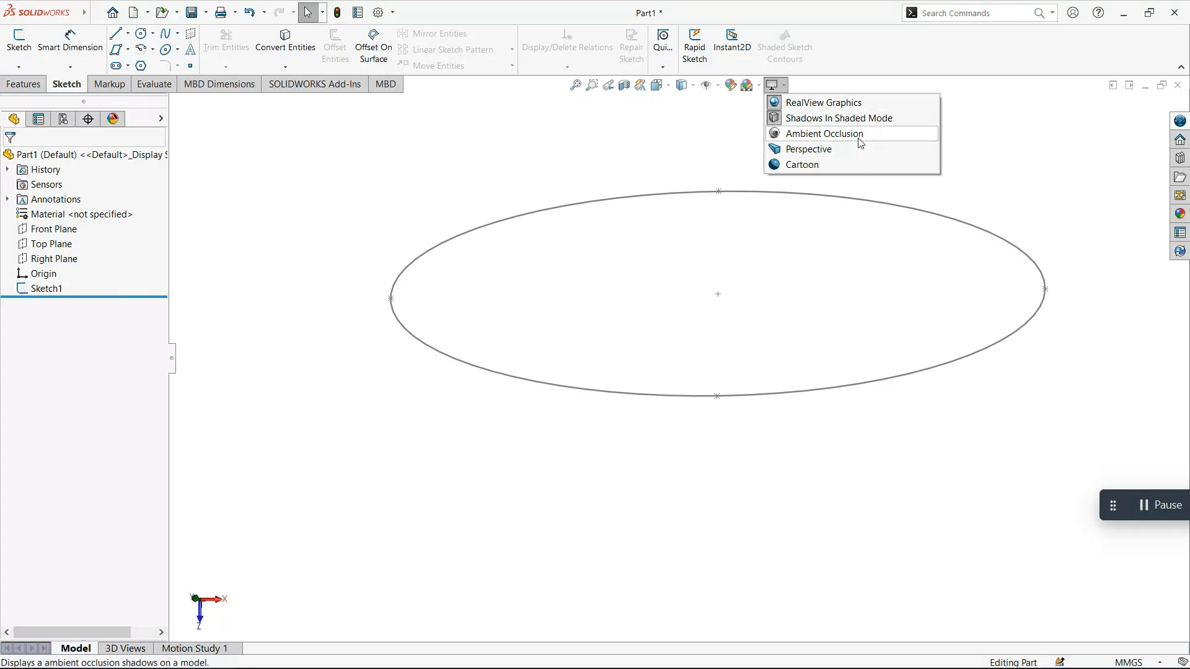
click(1057, 217)
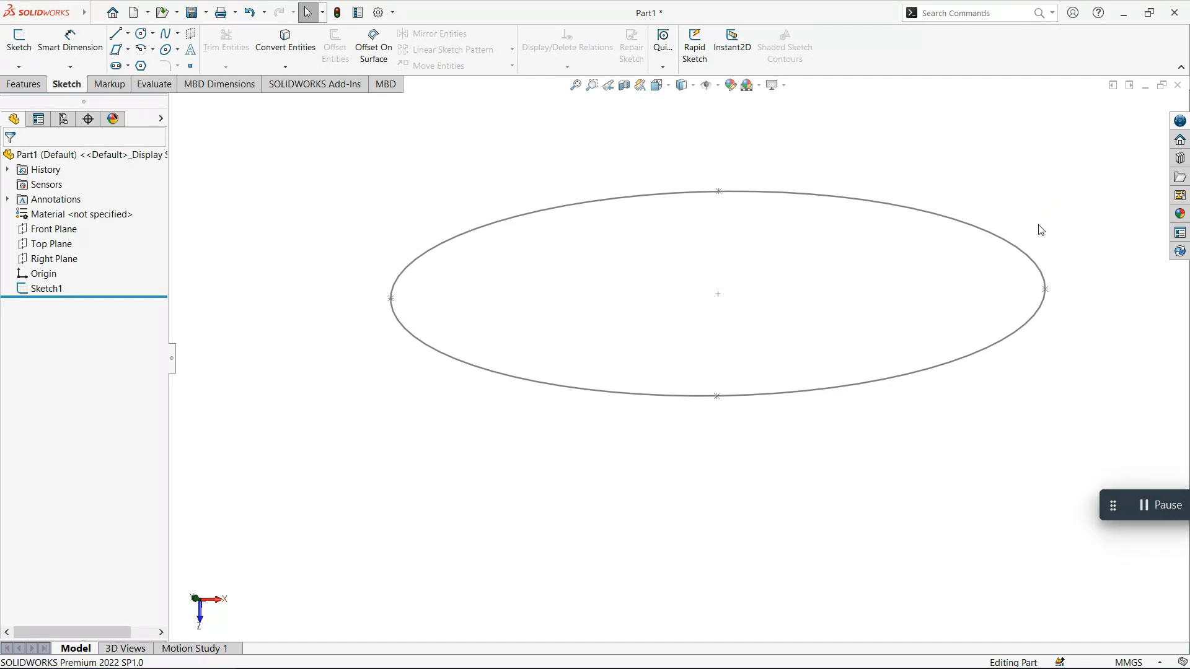
Rename the ellipse's sketch in the feature tree as "ellipse" and clear the selection
click(1012, 247)
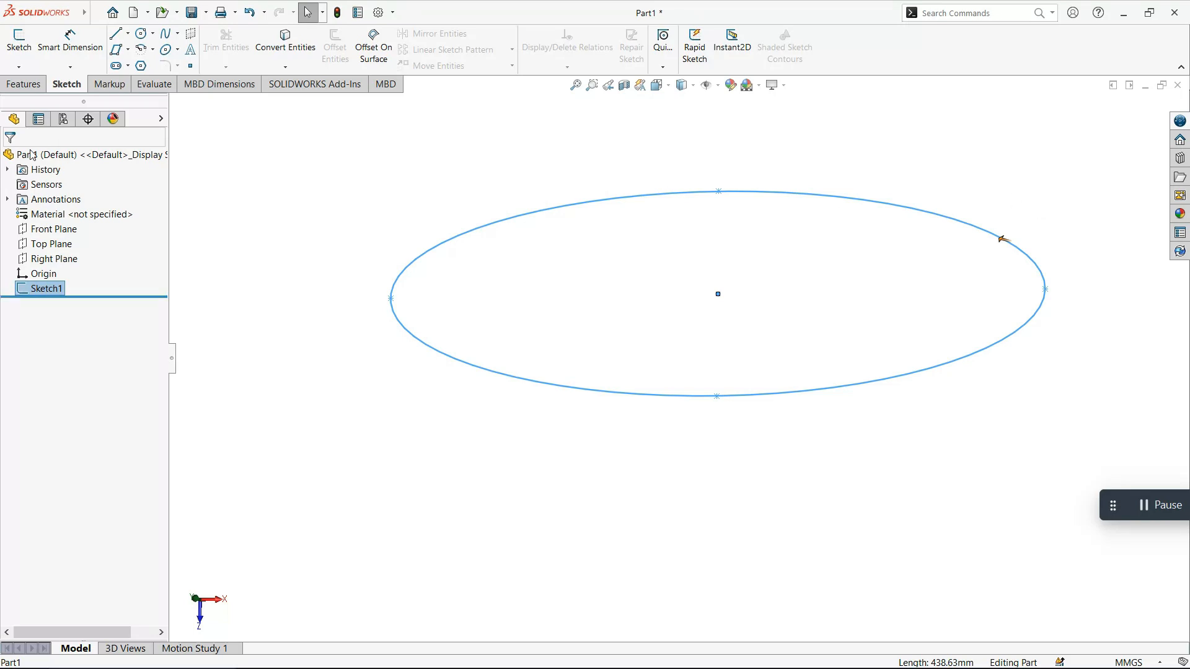
right_click(42, 292)
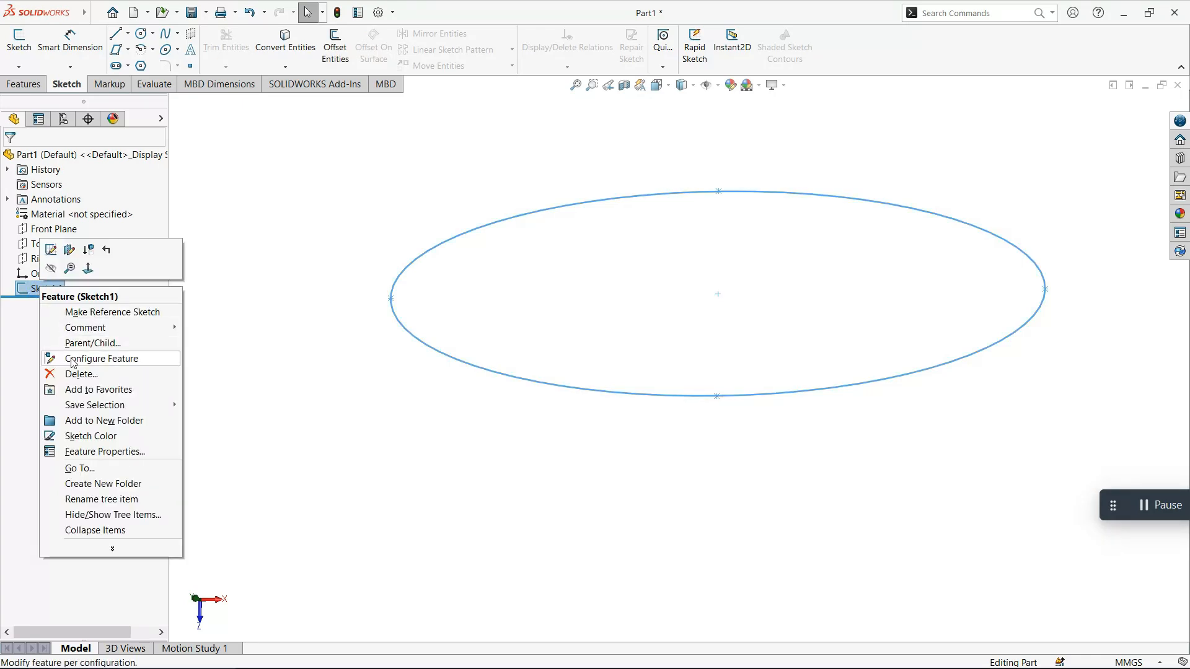
click(108, 502)
text(ell)
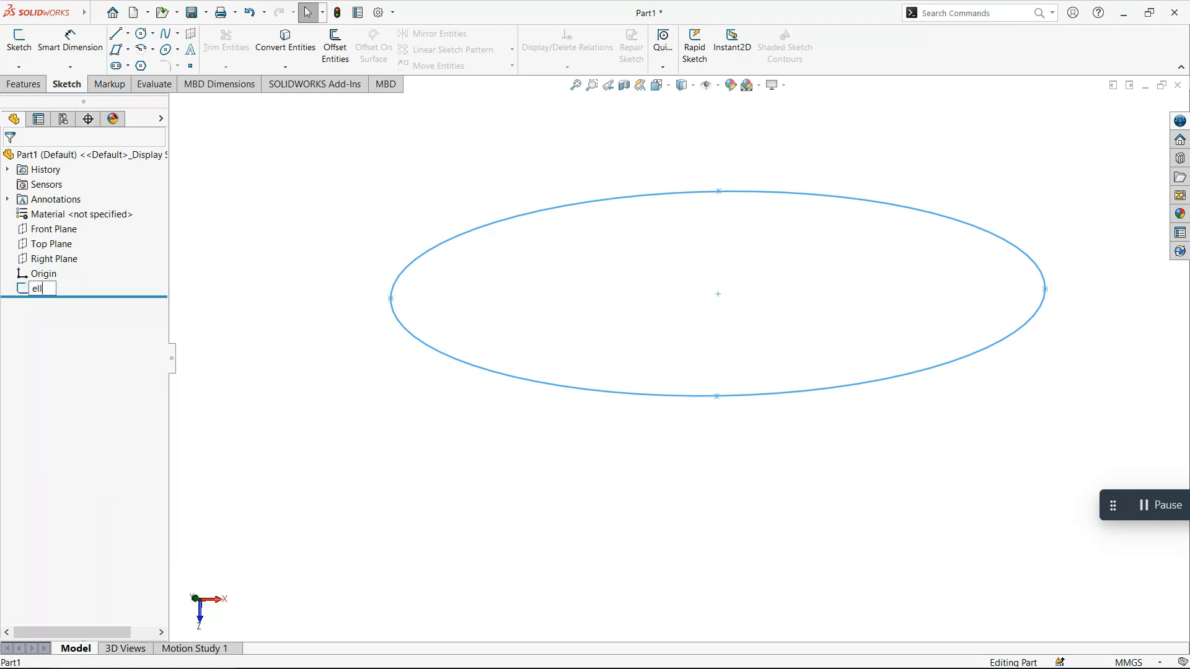
text(ipse)
key(Return)
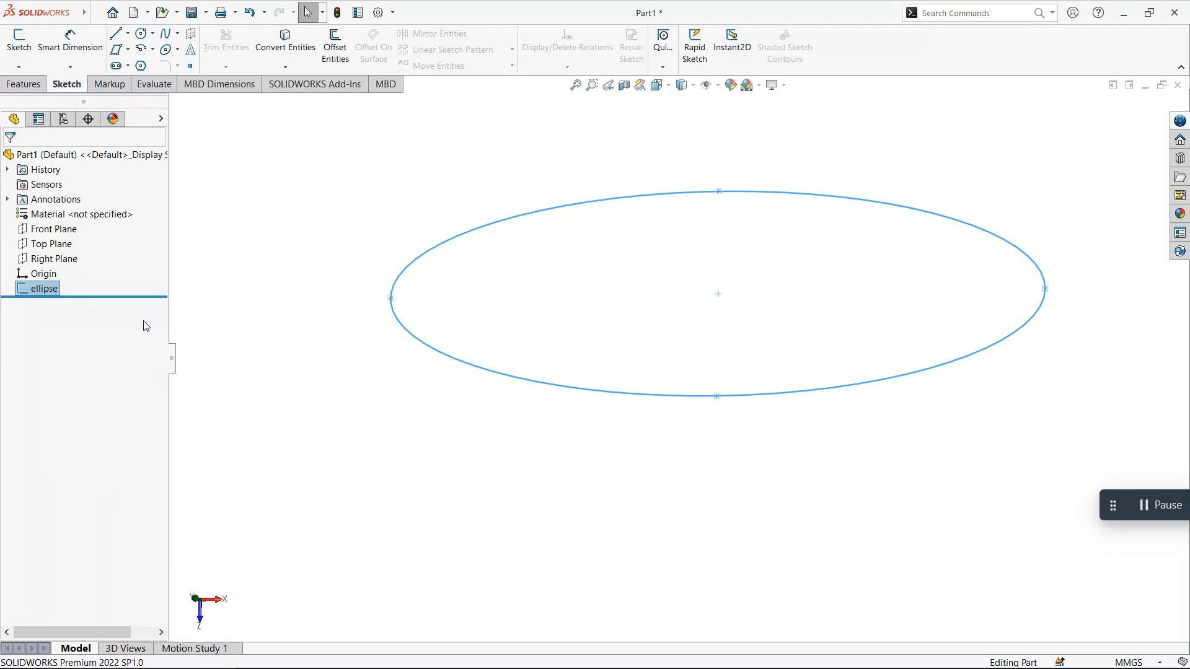
click(340, 269)
In a new Top Plane sketch, draw an ellipse centered on the origin, about 89 mm major and 25 mm minor radius, and exit the sketch
click(64, 244)
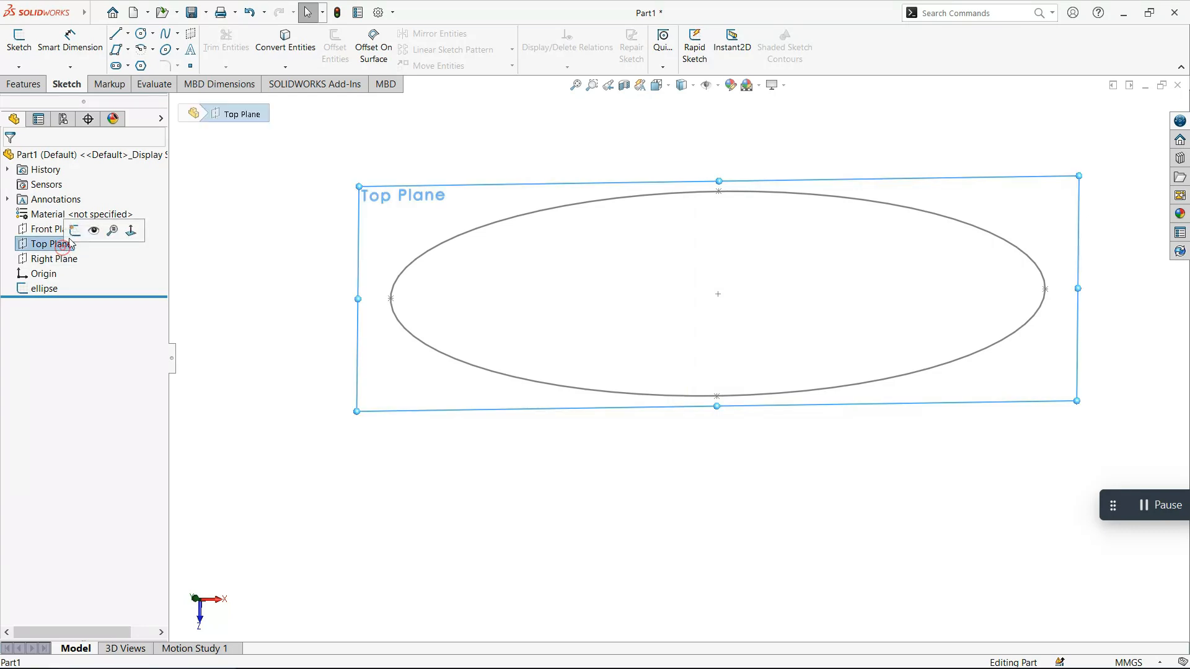
click(74, 234)
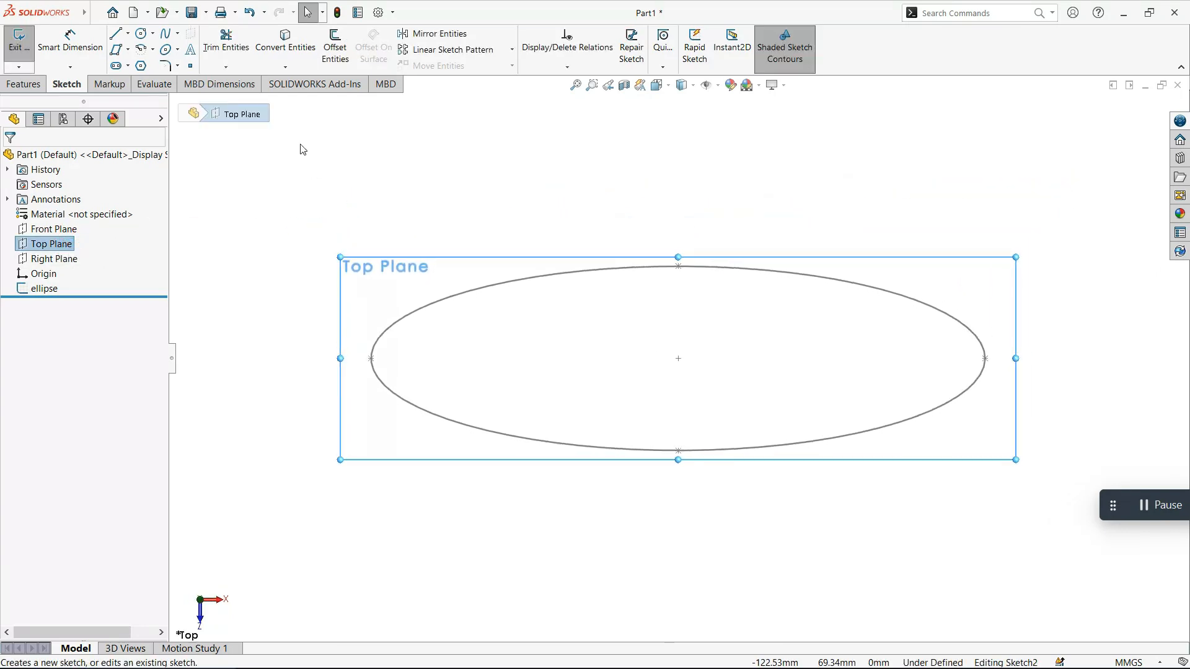
click(165, 49)
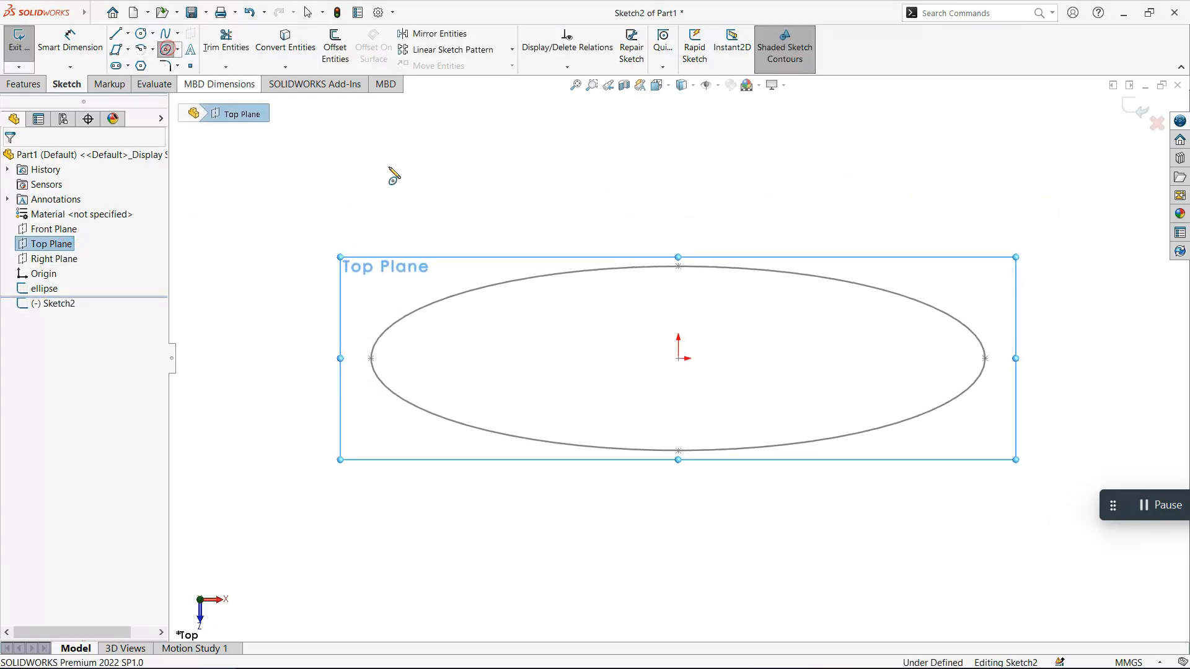
click(679, 358)
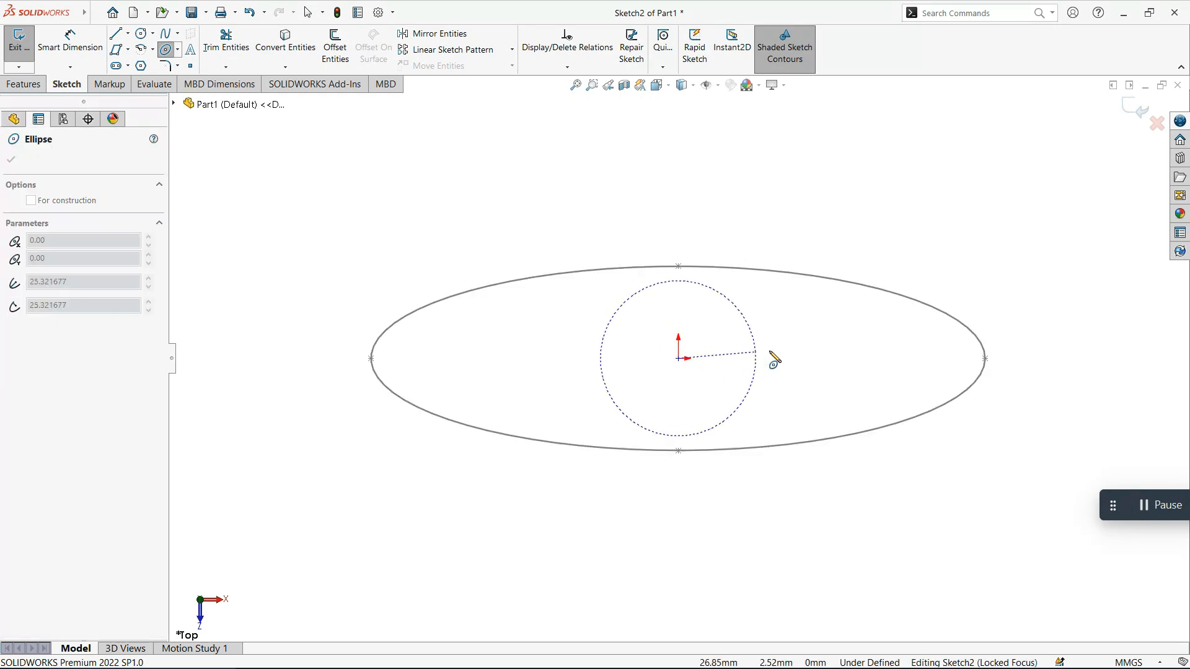
click(953, 361)
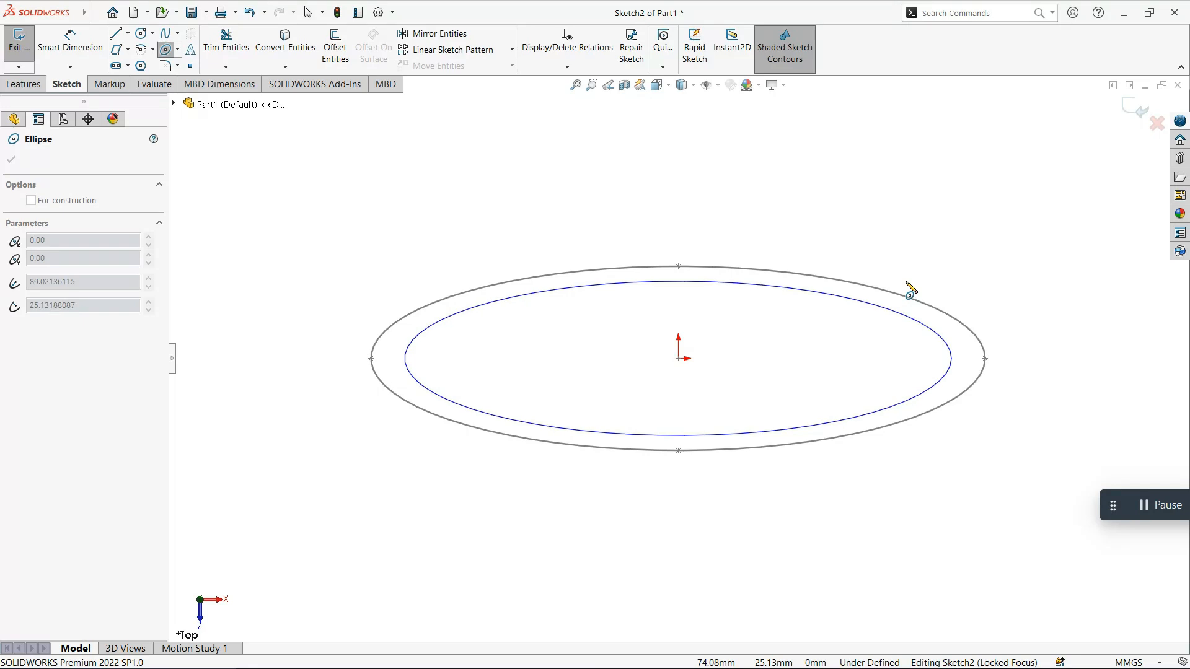
click(908, 292)
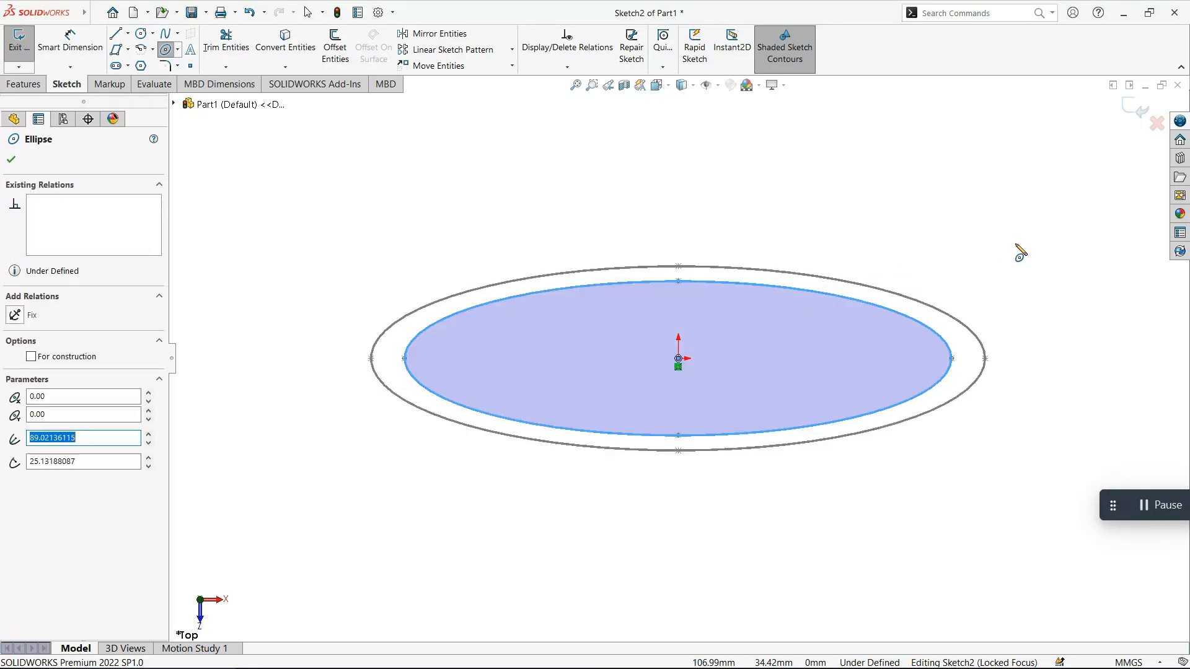
key(Escape)
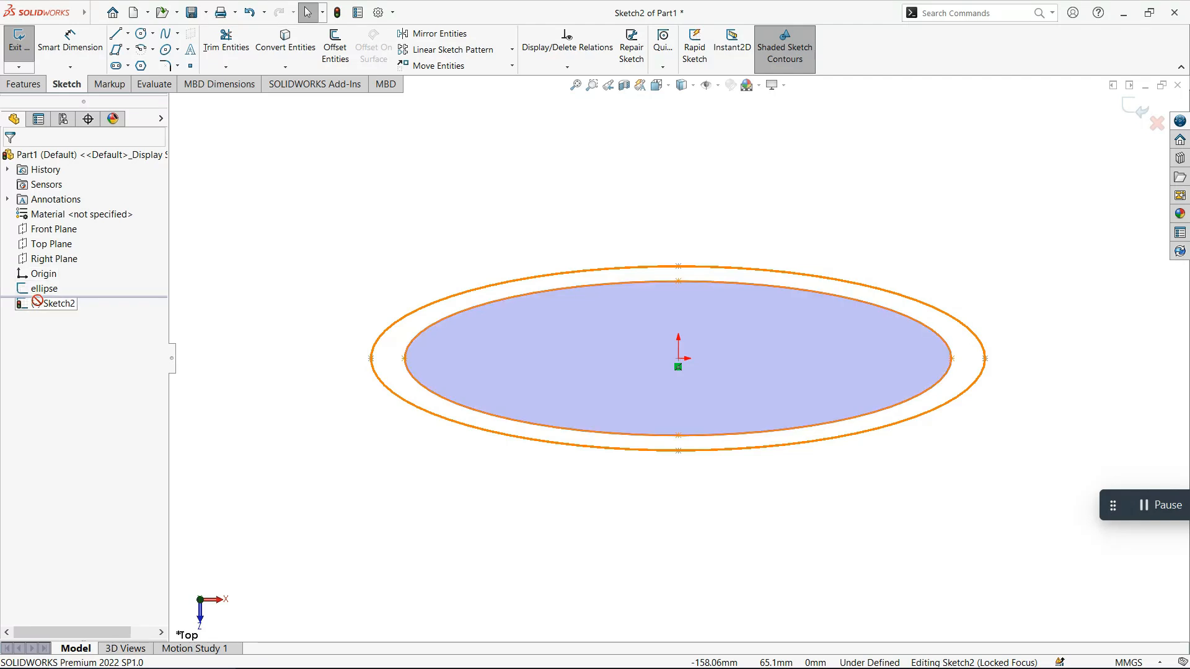
click(1136, 113)
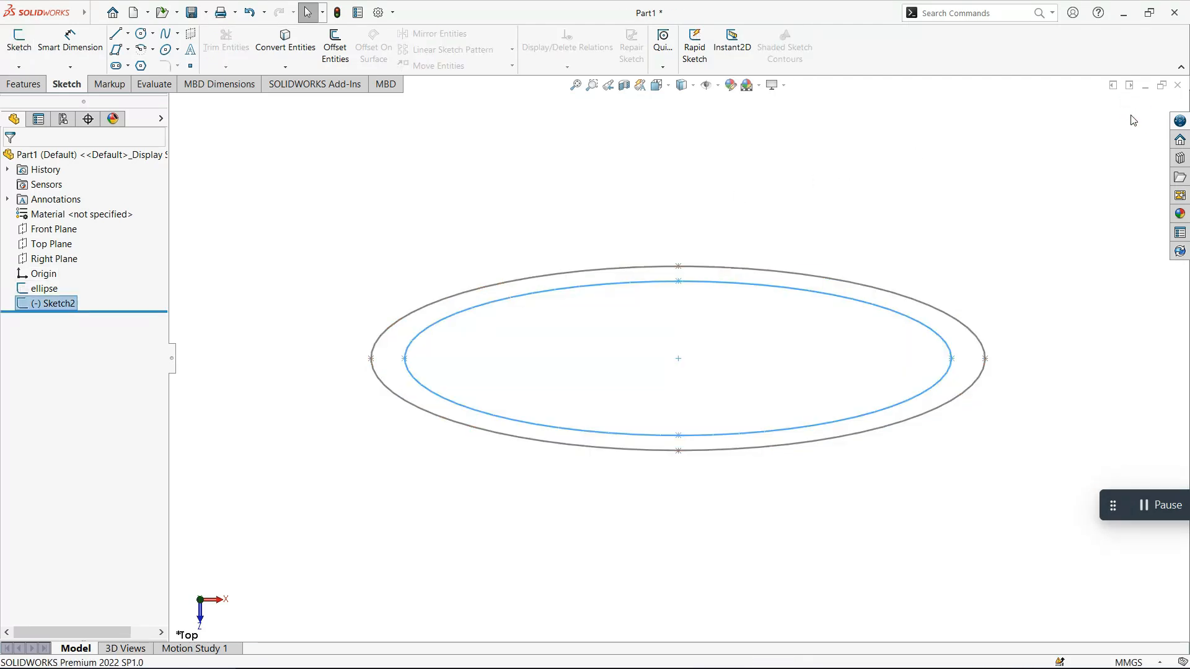
click(1052, 146)
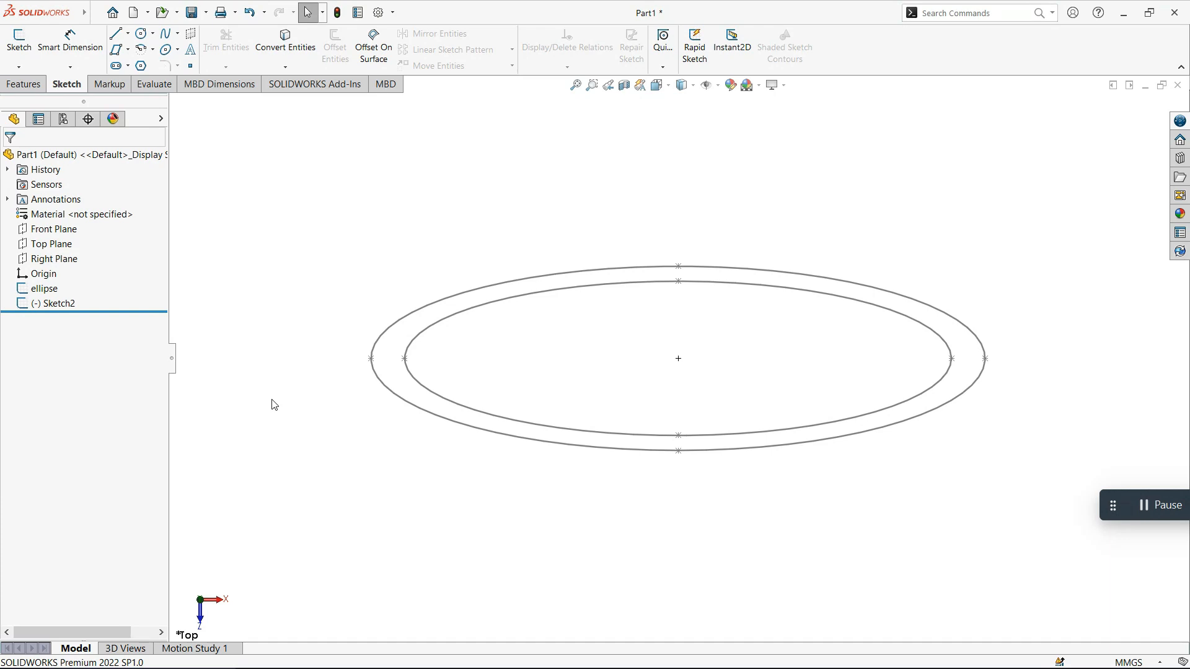
View the two ellipses in isometric, and try the mouse gesture wheel's standard views, ending in the Top view
click(655, 86)
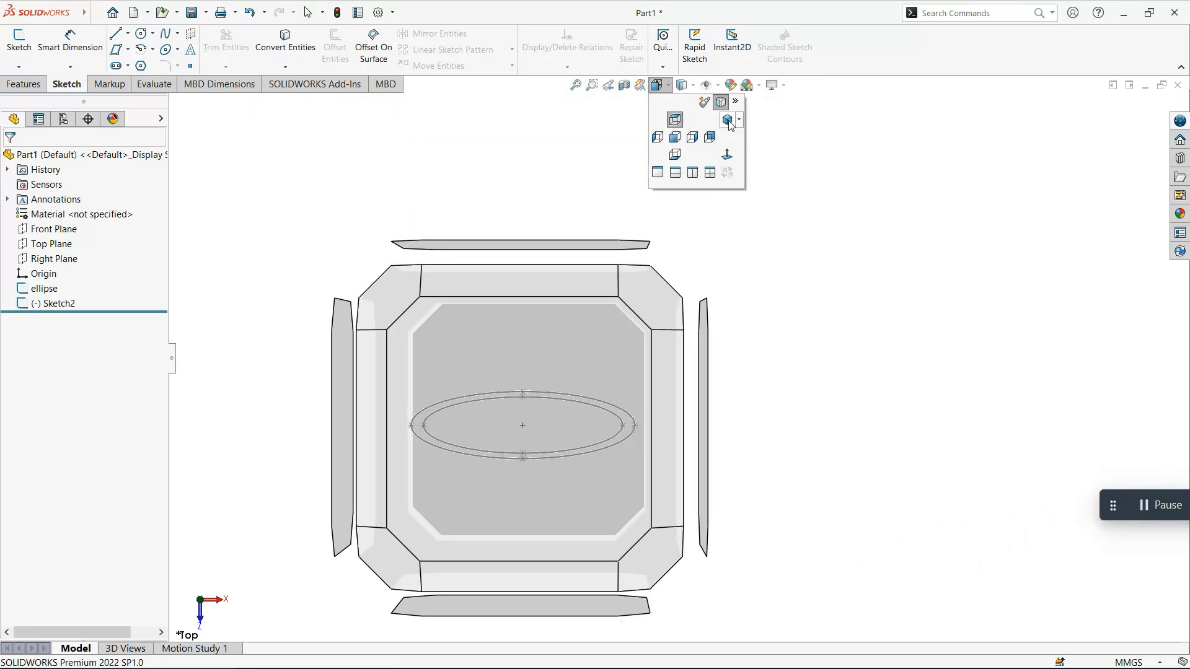
click(729, 122)
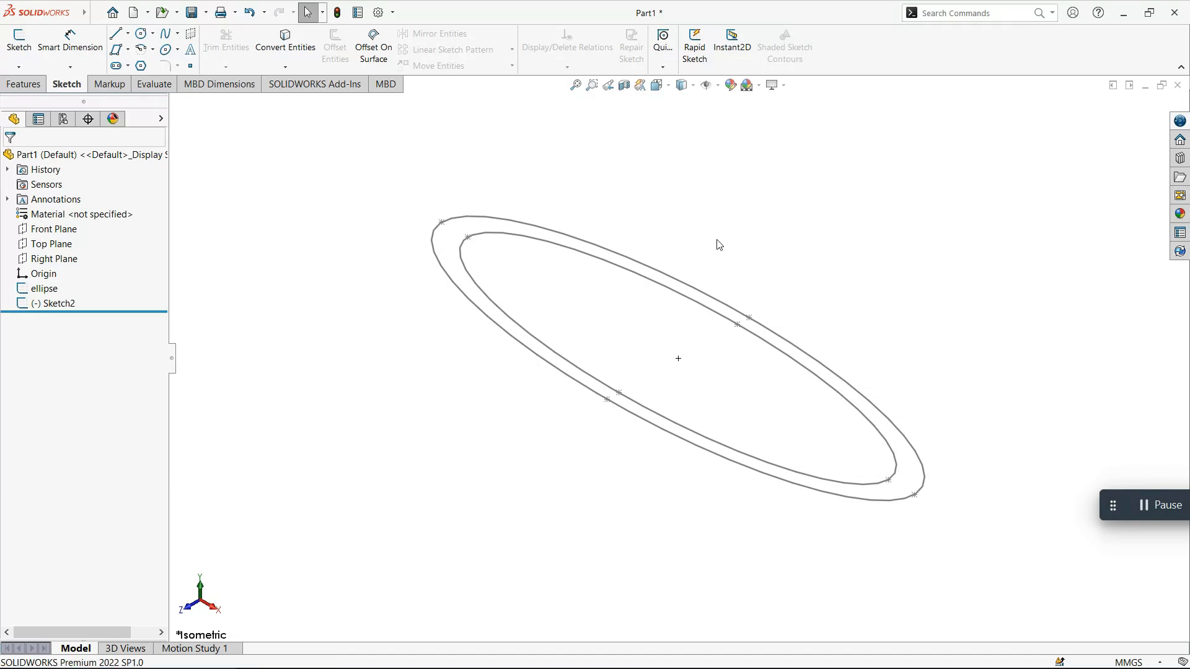
right_drag(715, 241, 727, 230)
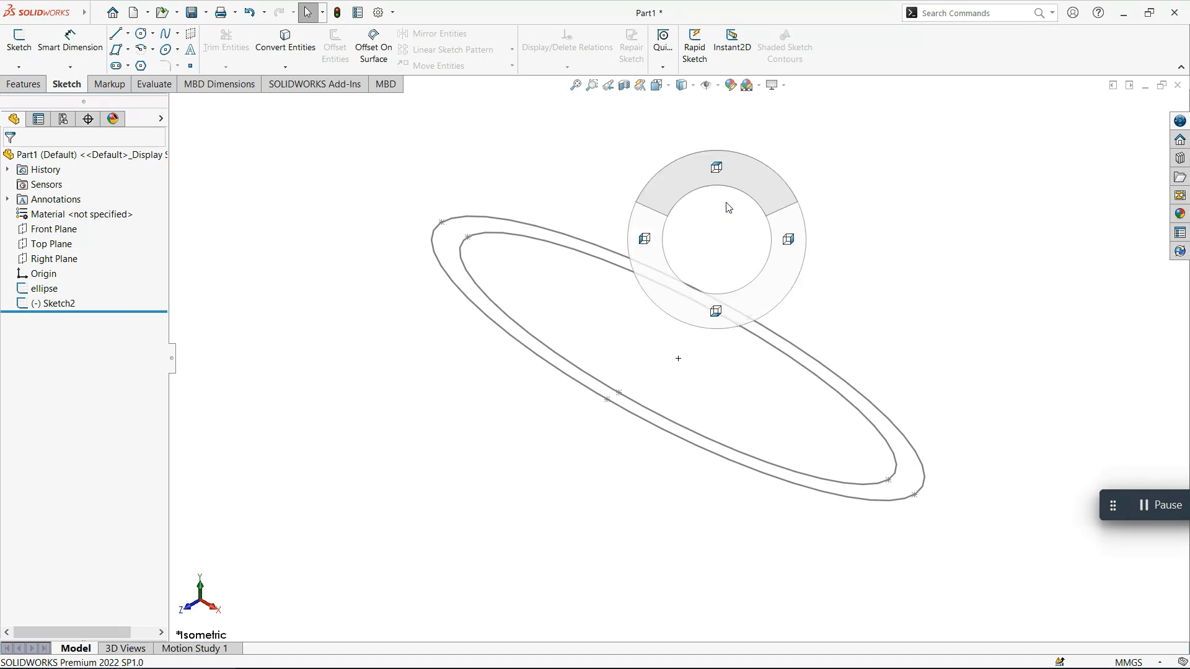
right_drag(728, 208, 738, 341)
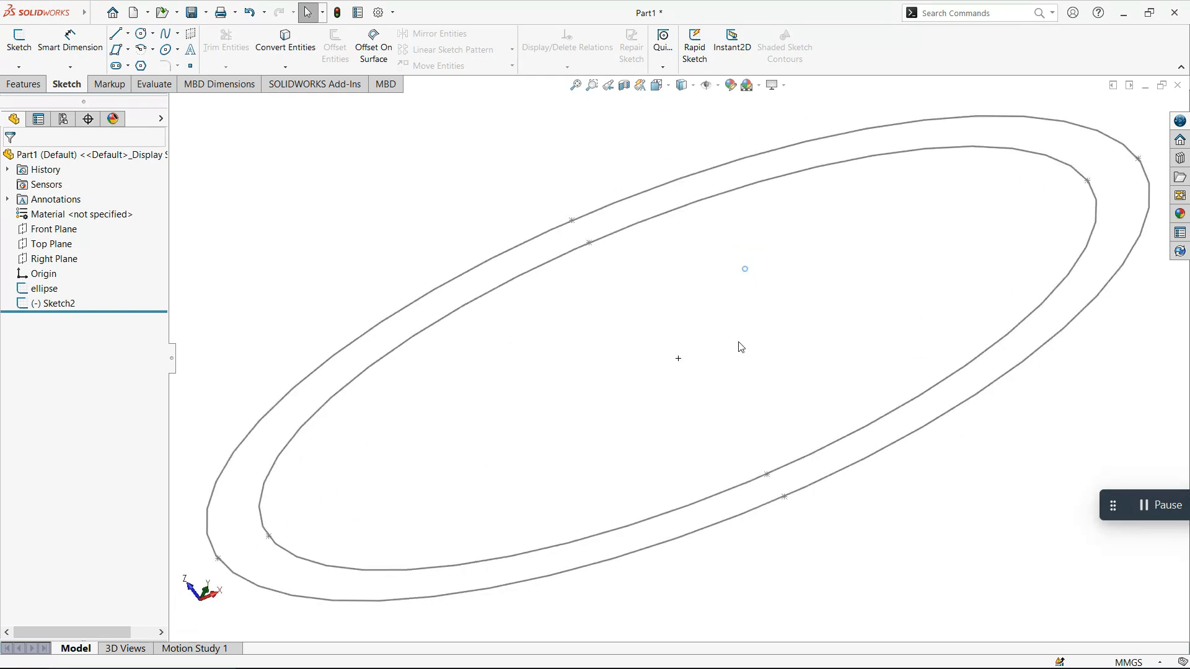
right_drag(735, 298, 674, 301)
right_drag(712, 352, 711, 302)
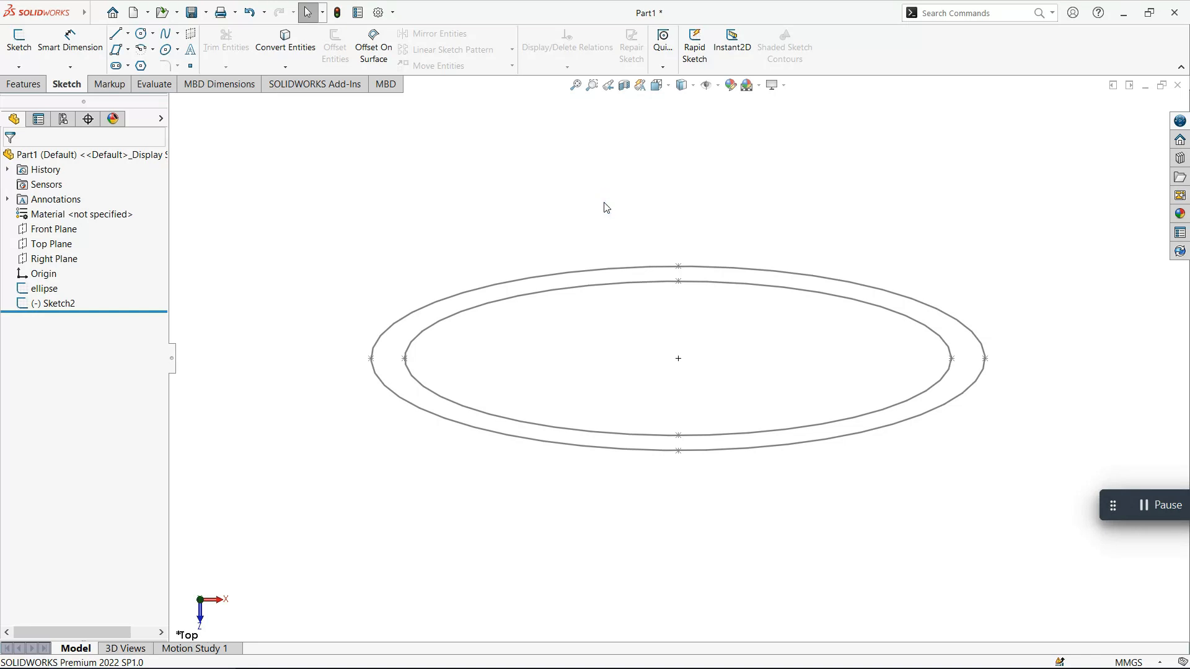
right_drag(606, 207, 611, 208)
In the interface customization, try 12 mouse gestures, set the gesture wheel to 8 Gestures, and apply the settings
click(379, 12)
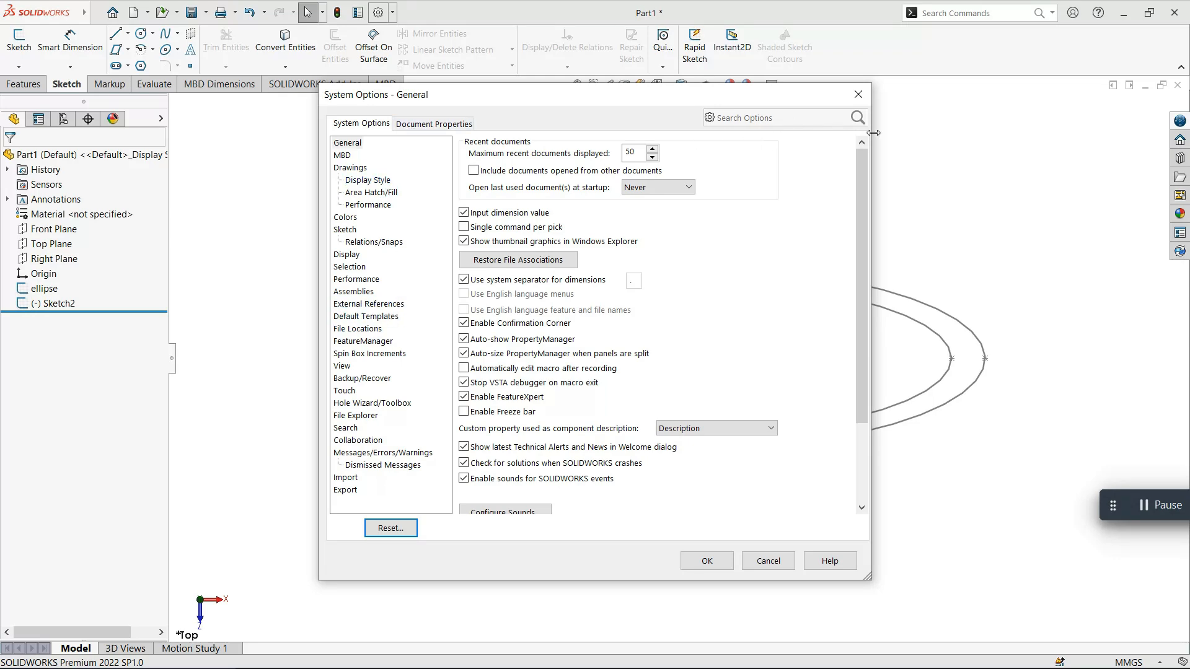
click(859, 93)
right_click(863, 69)
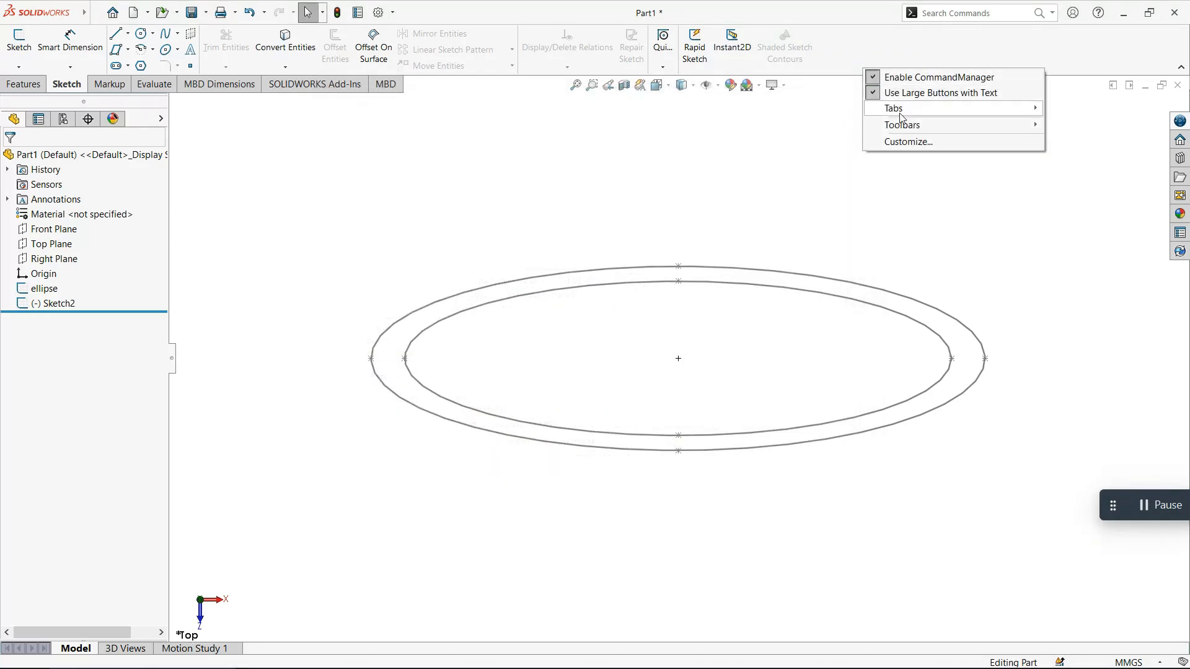
mouse_move(906, 125)
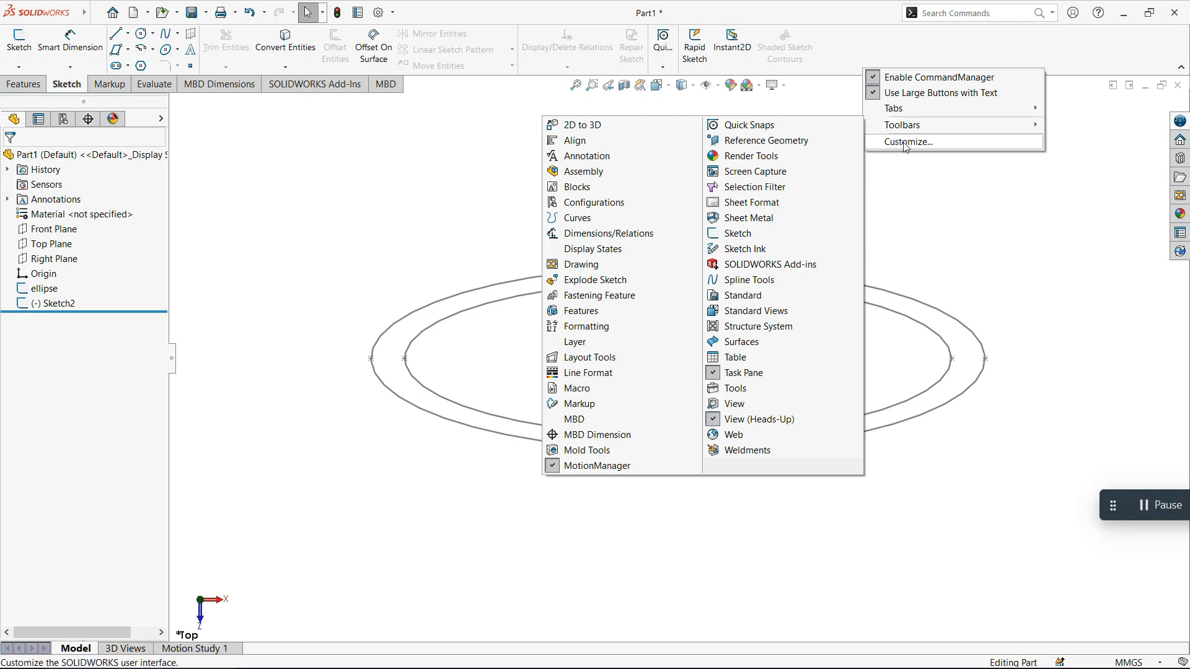
click(908, 142)
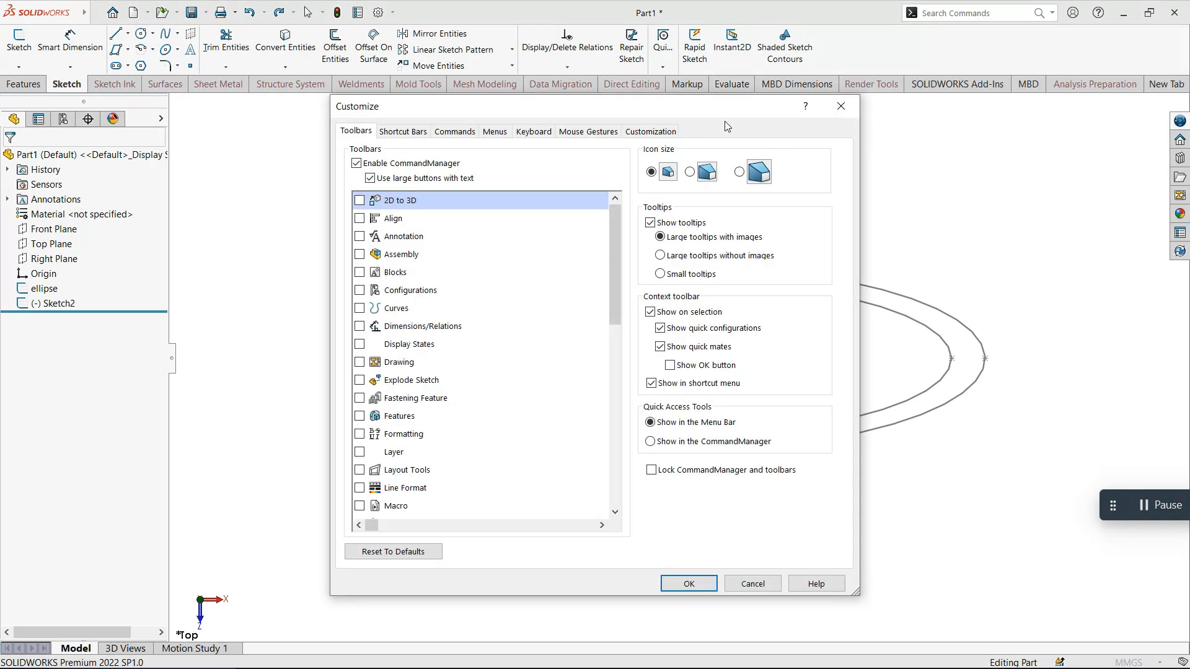
click(600, 130)
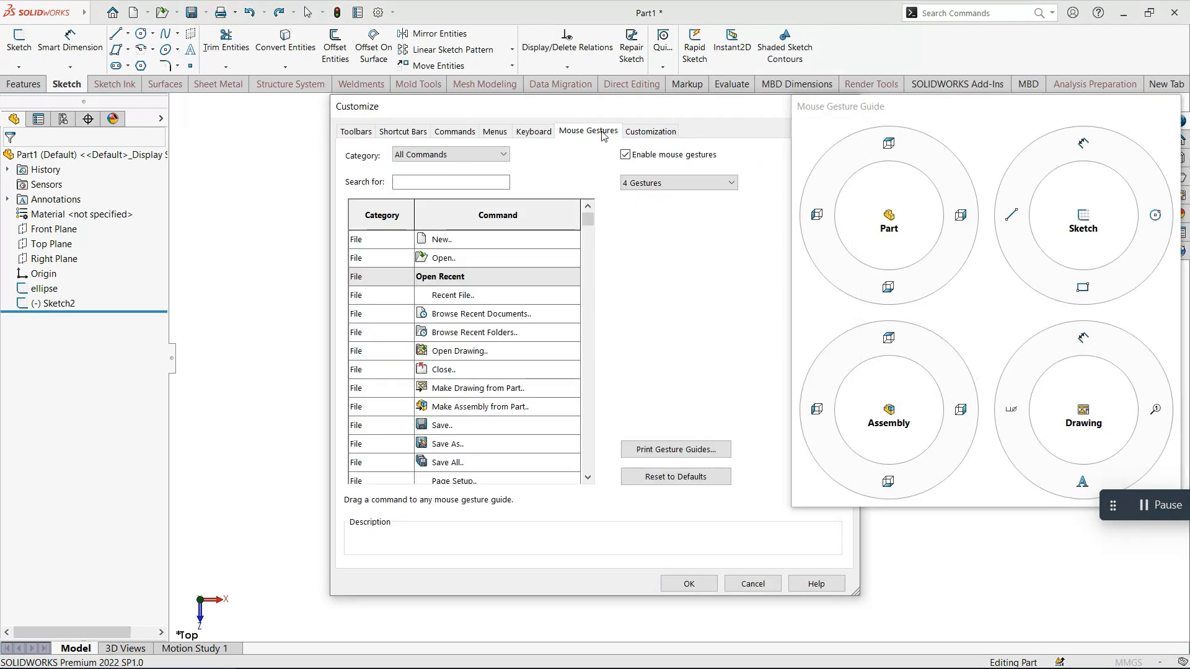
click(637, 184)
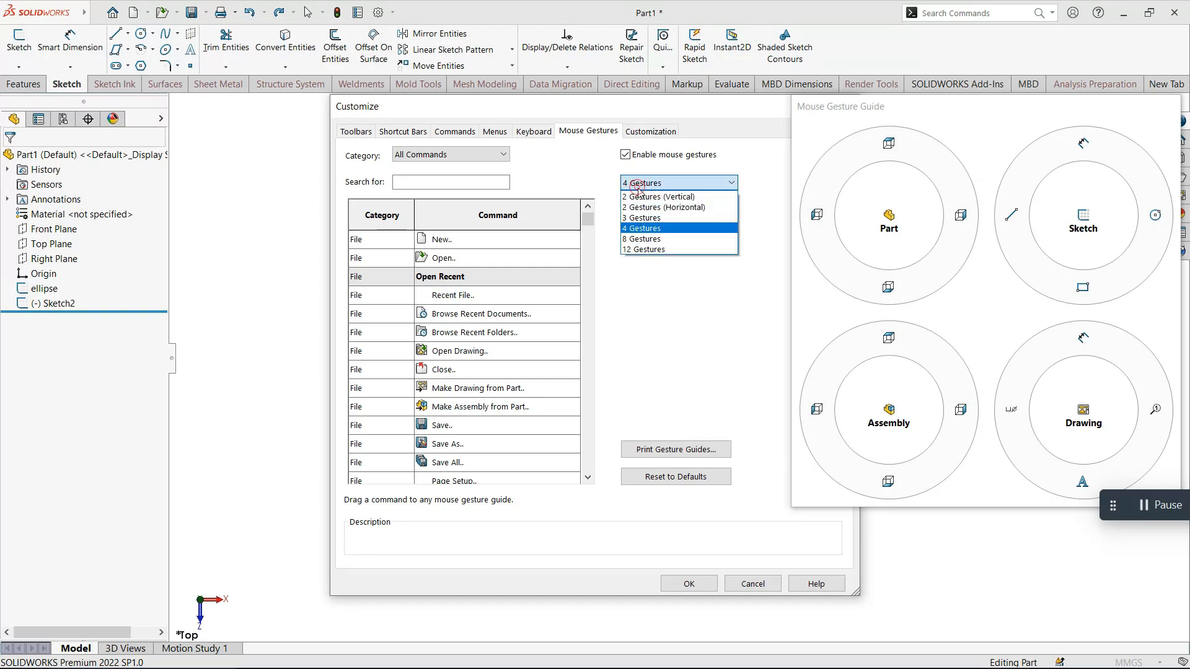
click(648, 240)
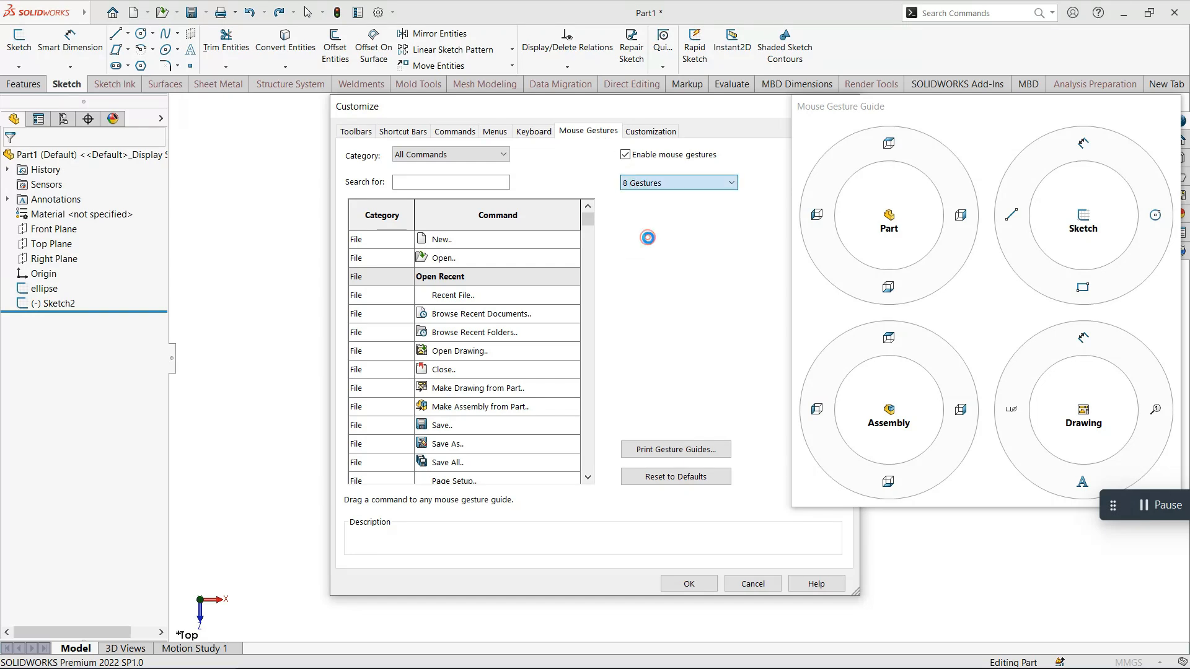
click(718, 190)
click(693, 250)
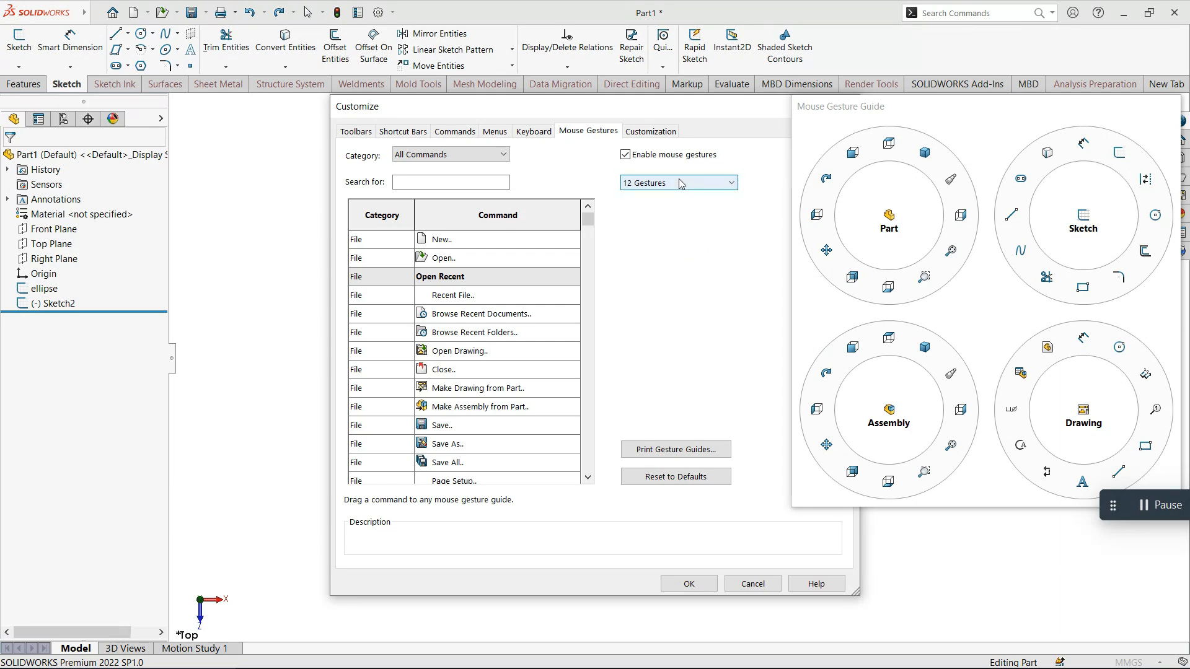
click(679, 183)
click(681, 238)
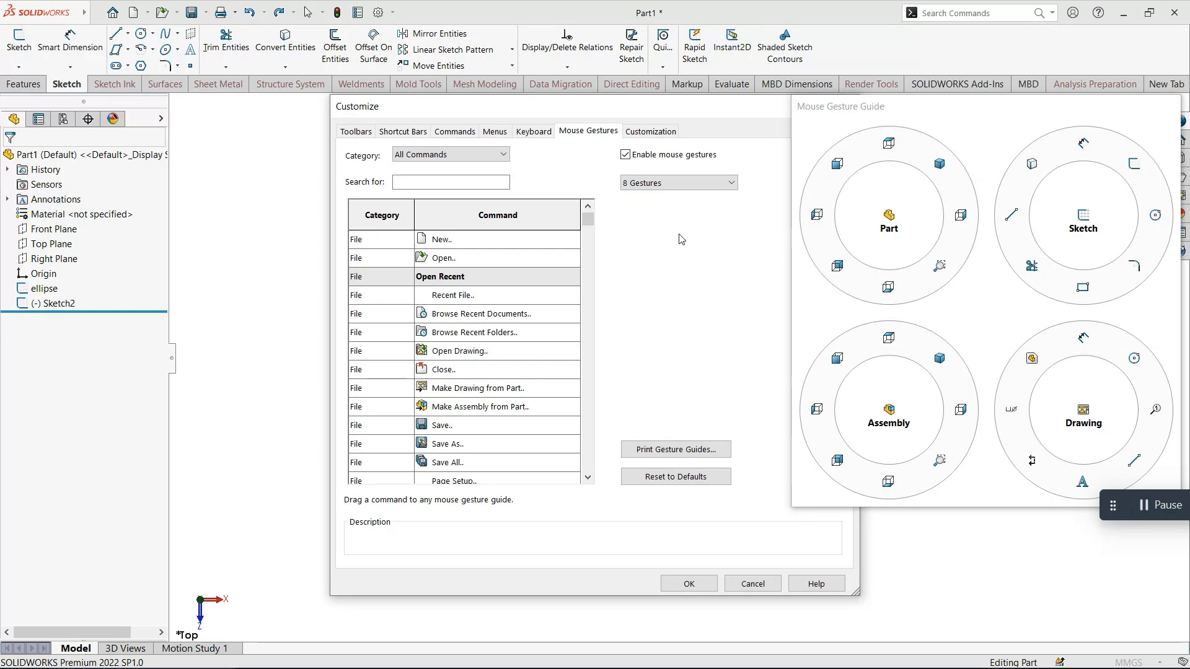
click(711, 581)
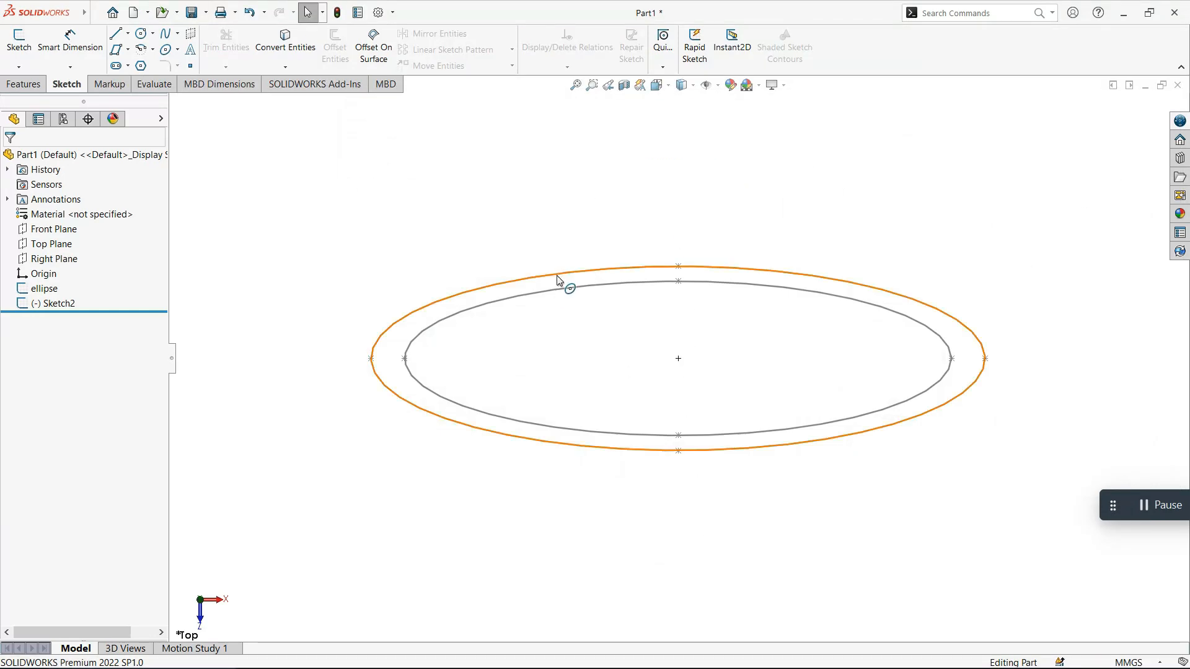
Try the eight-gesture mouse wheel's standard views on the ellipses, including Bottom and Right, ending in the Trimetric view
mouse_move(588, 333)
right_down()
mouse_move(613, 304)
mouse_move(596, 342)
right_up()
click(595, 339)
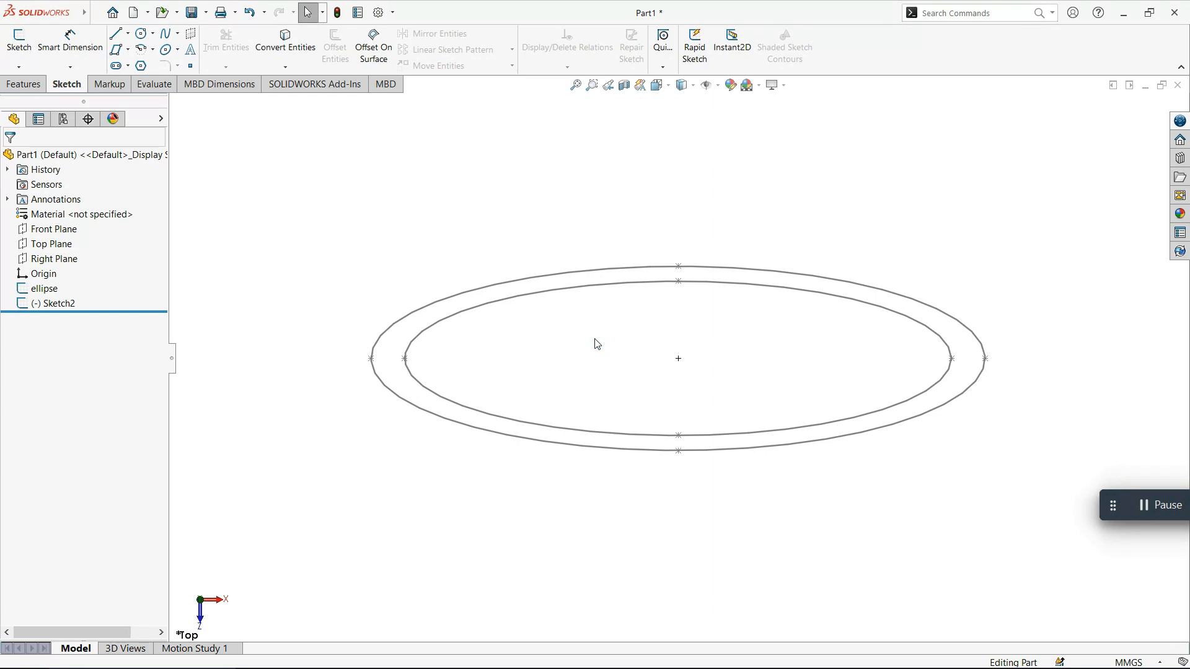
right_drag(597, 345, 653, 277)
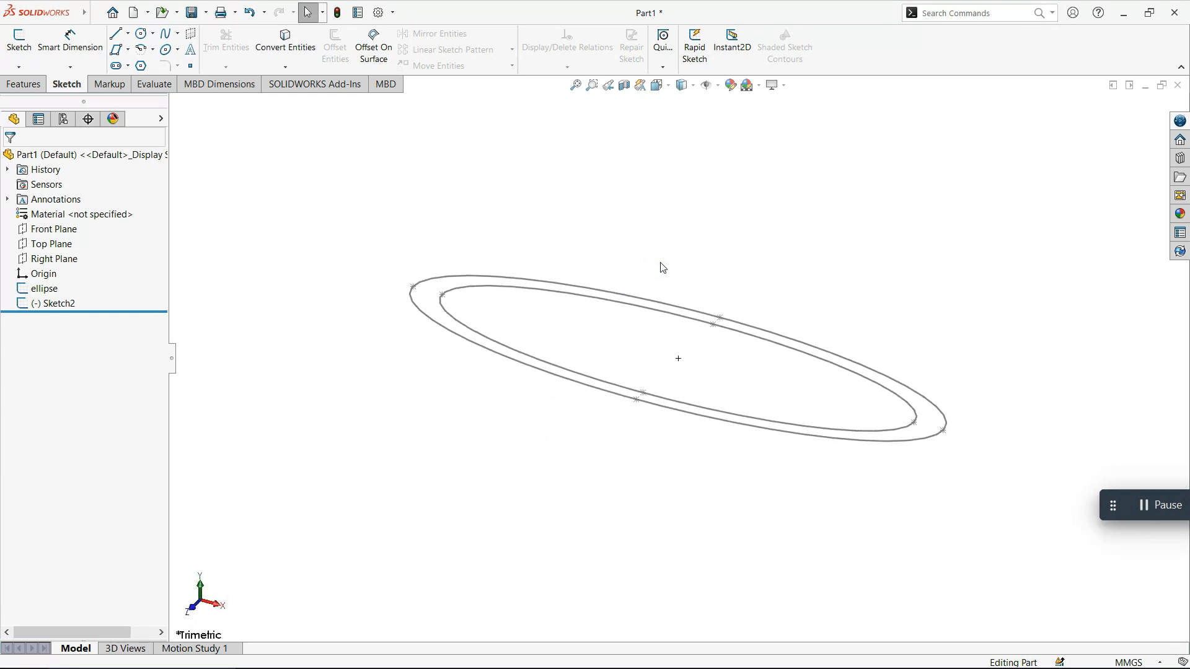
right_drag(662, 268, 664, 217)
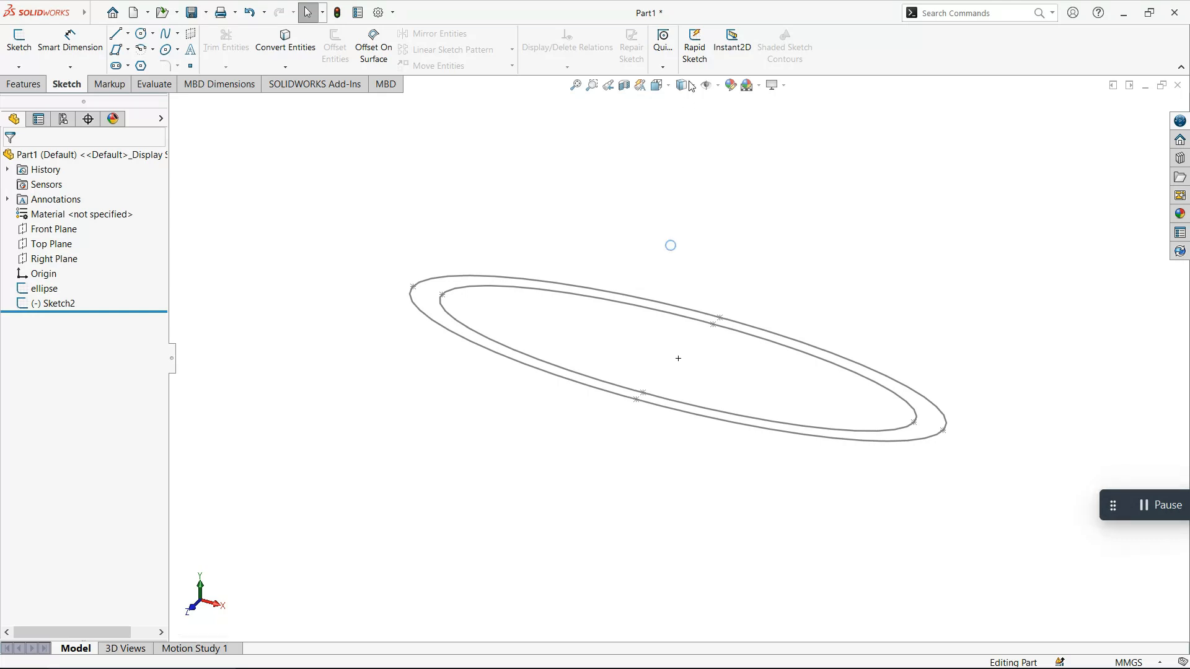
right_drag(701, 183, 710, 406)
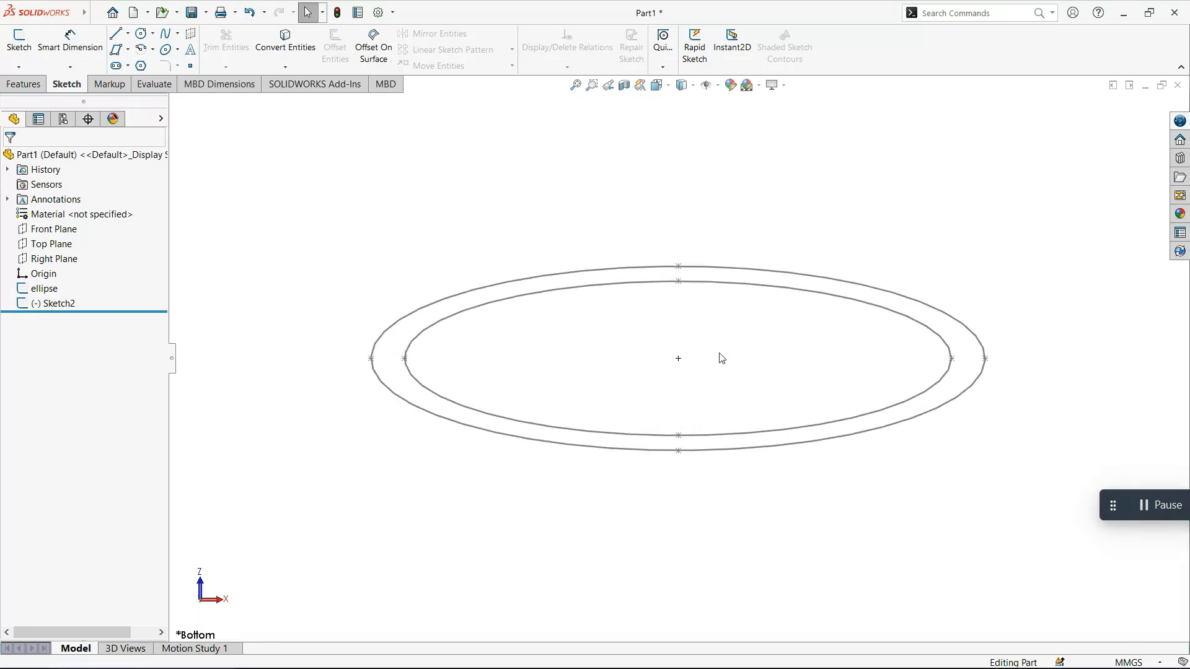
right_drag(719, 352, 495, 347)
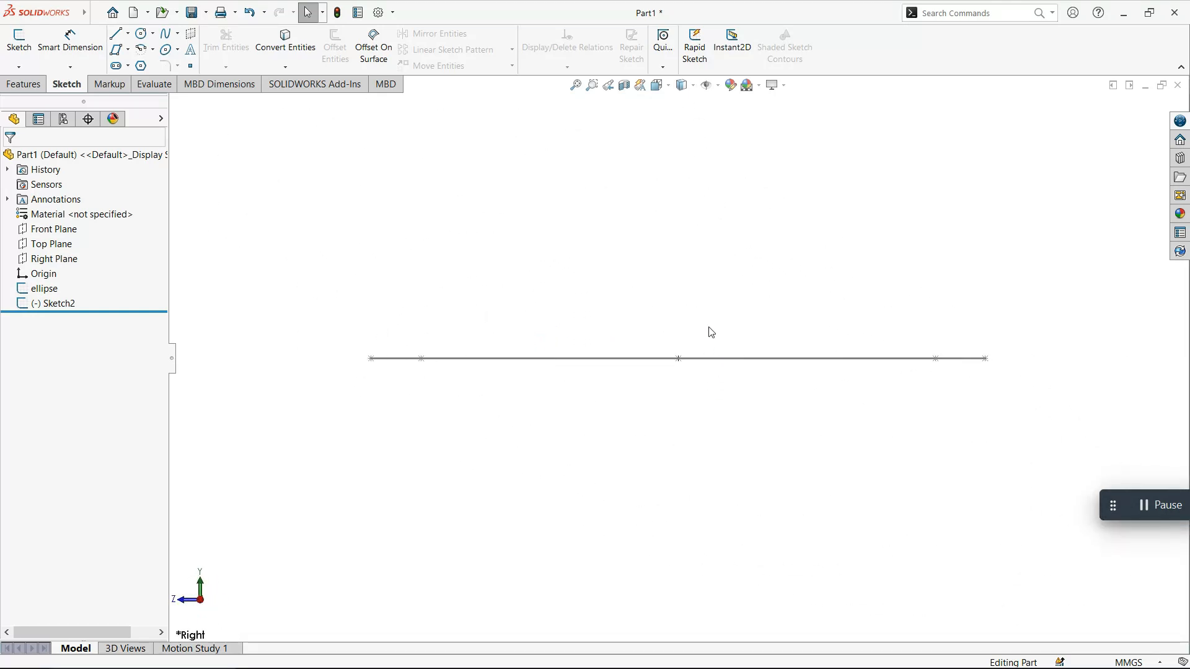
right_drag(655, 339, 690, 268)
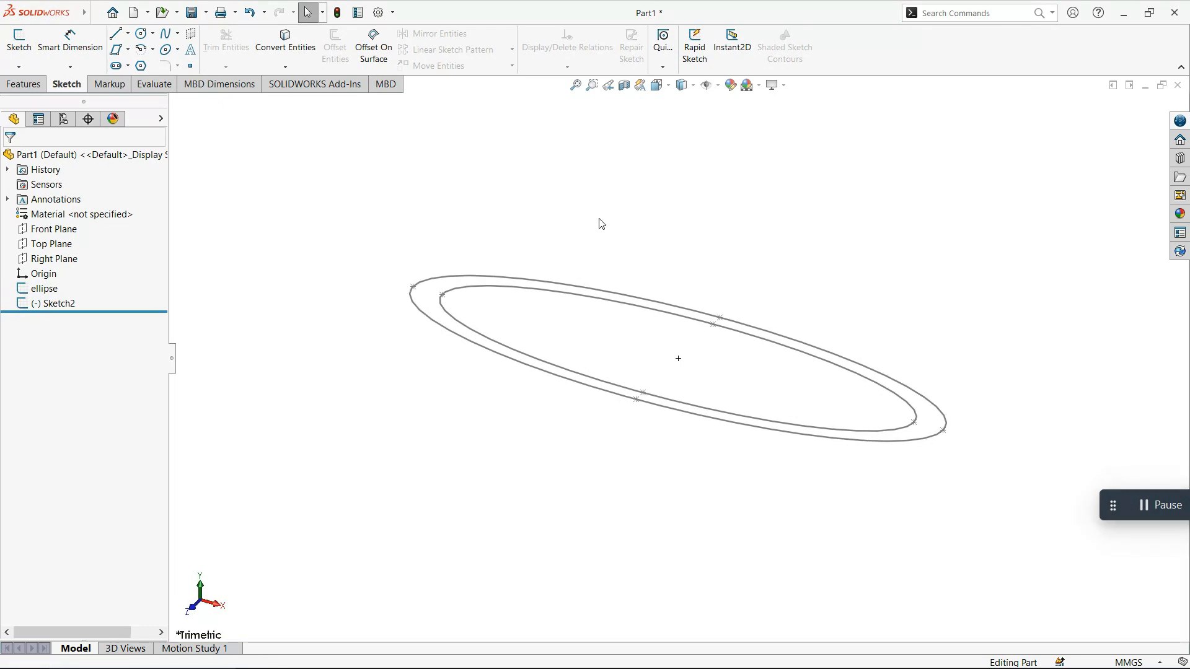
Edit the inner ellipse's sketch, try the sketch mouse gestures for Line and Smart Dimension, and exit the sketch without drawing
click(84, 303)
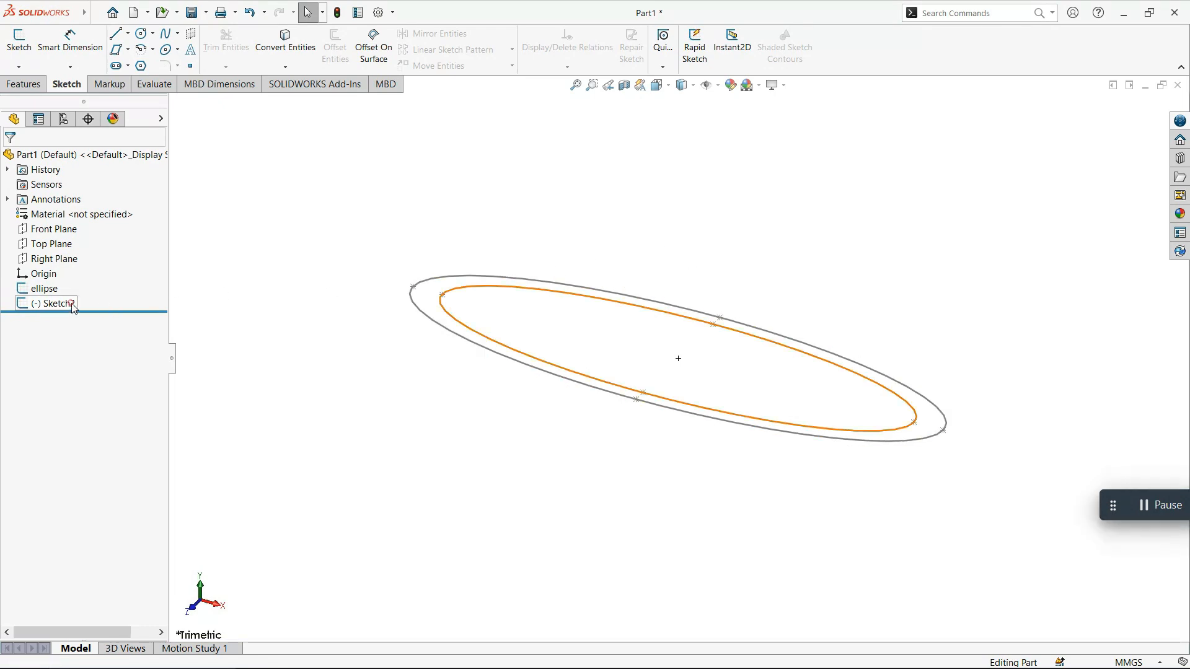
click(81, 258)
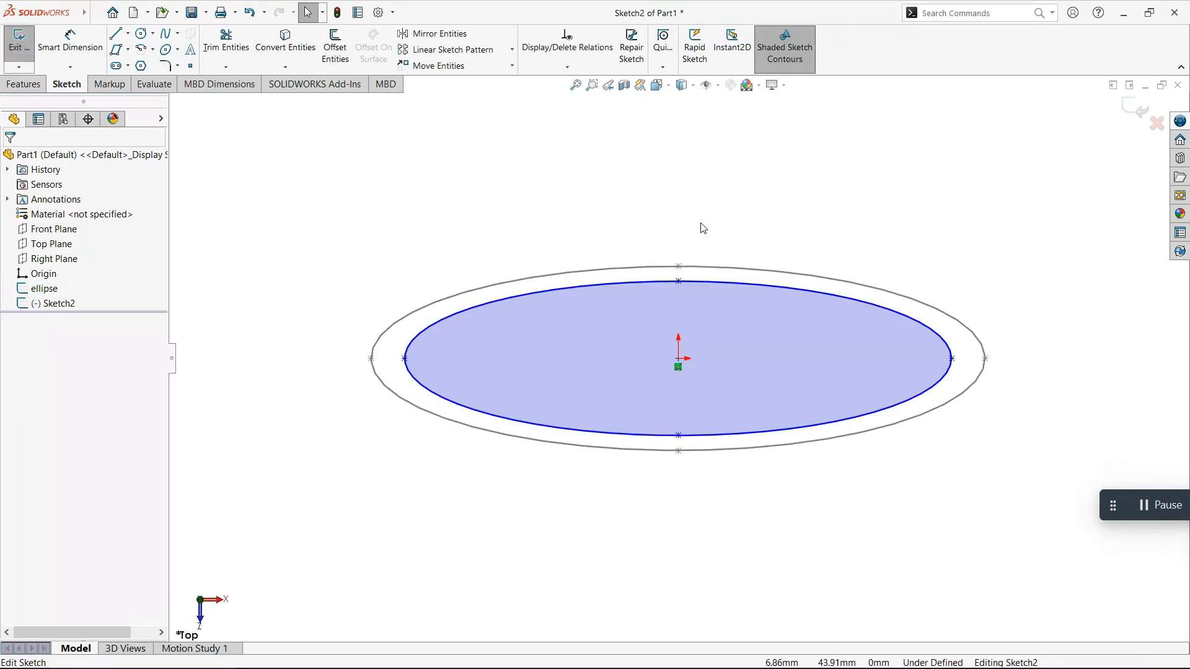
right_drag(708, 225, 714, 226)
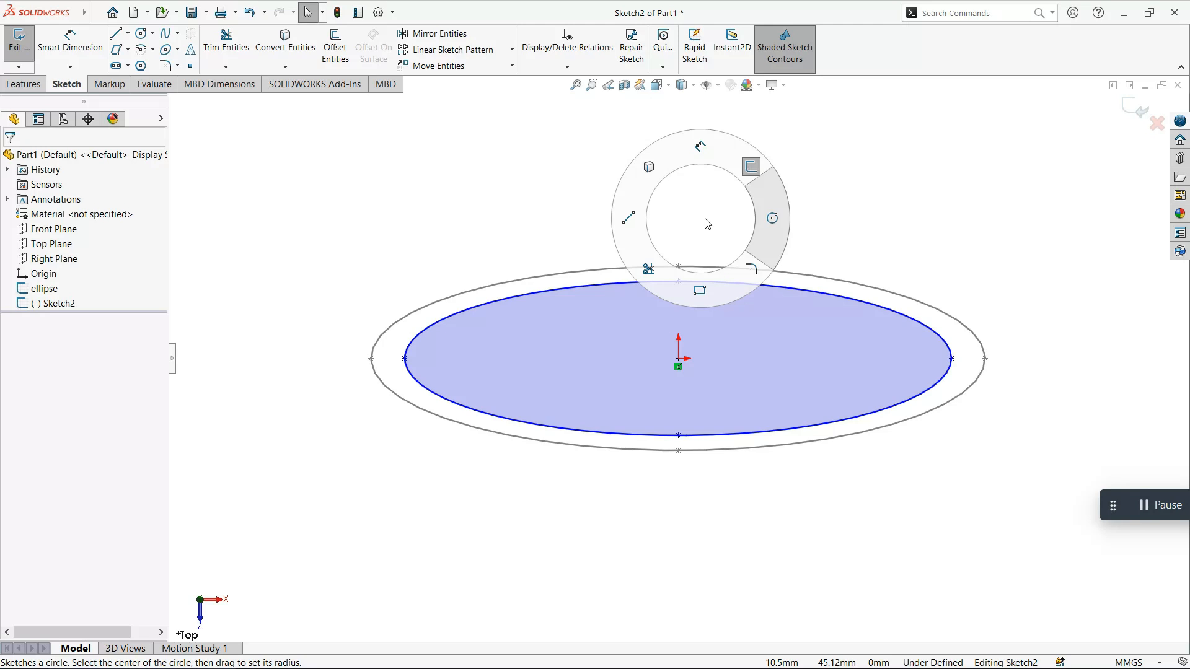
right_drag(705, 223, 592, 214)
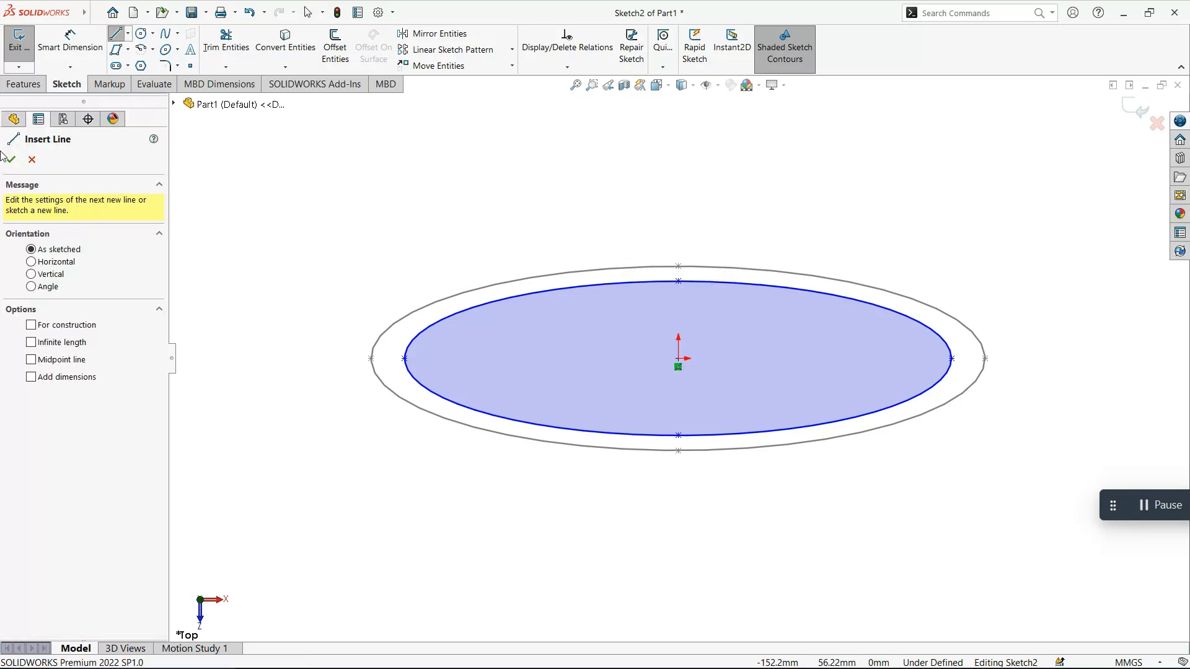
click(31, 159)
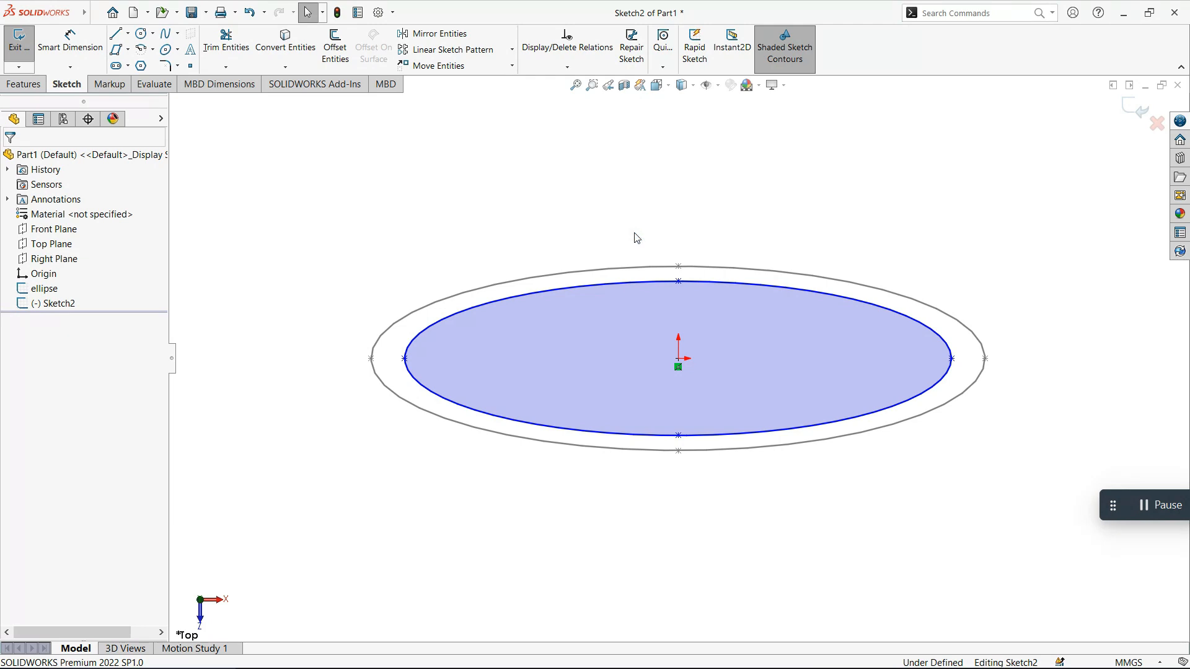
right_drag(637, 238, 632, 178)
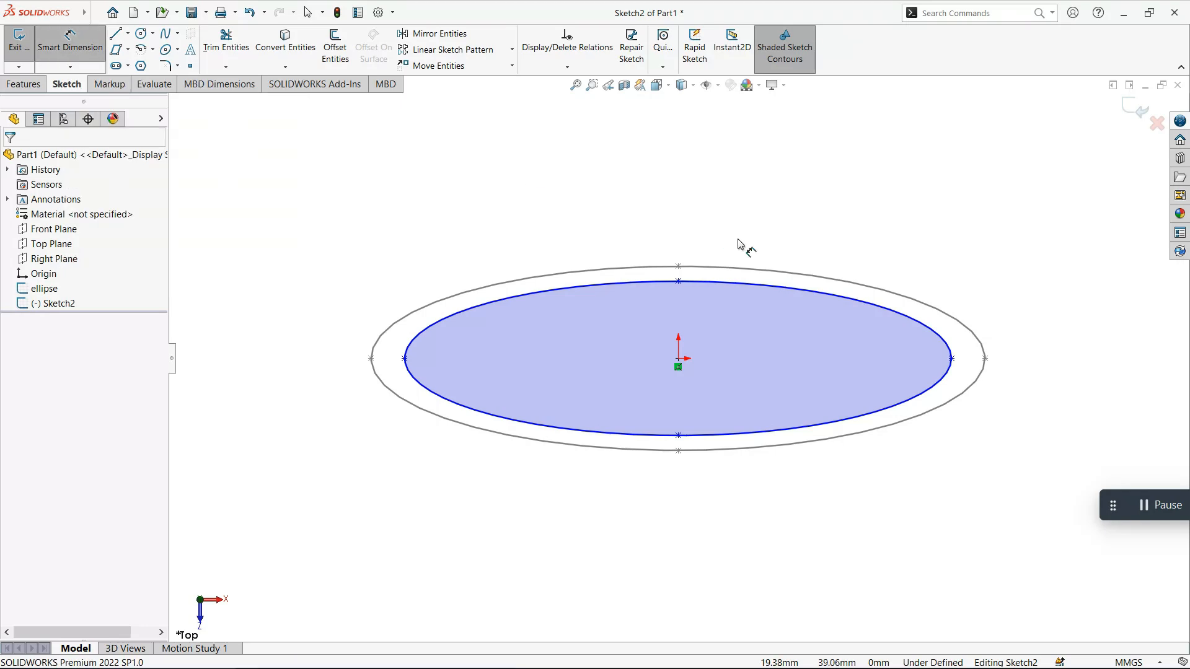
click(1134, 110)
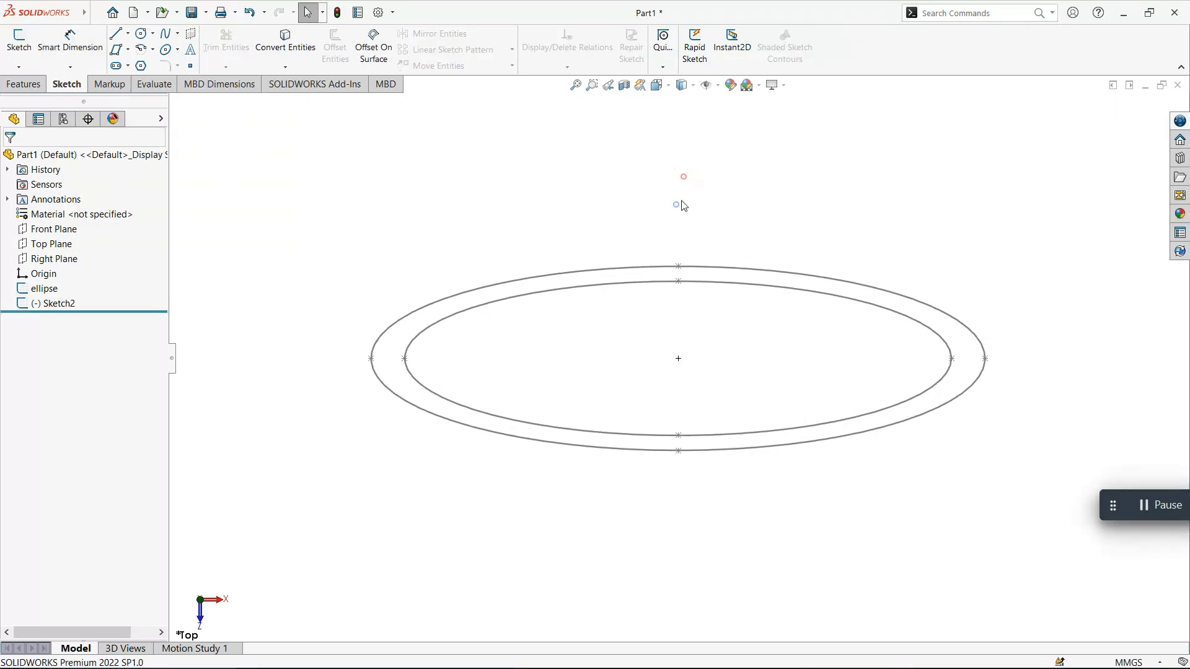
Start a new sketch on the Front Plane with the Spline tool
right_drag(682, 200, 738, 174)
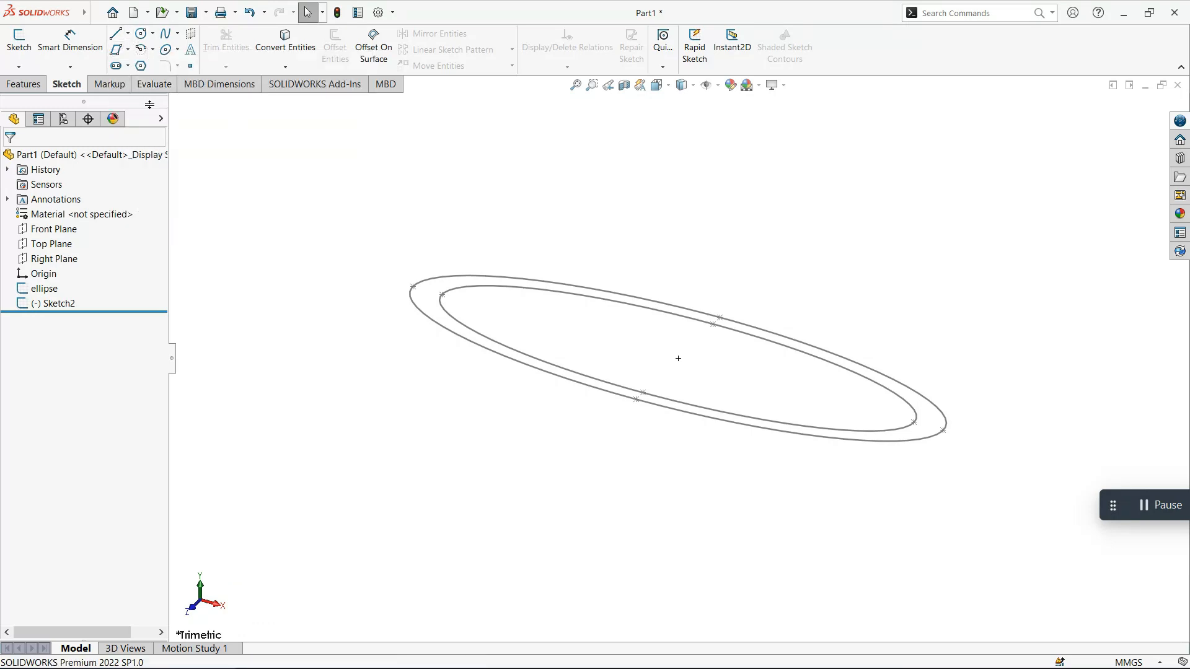
click(165, 36)
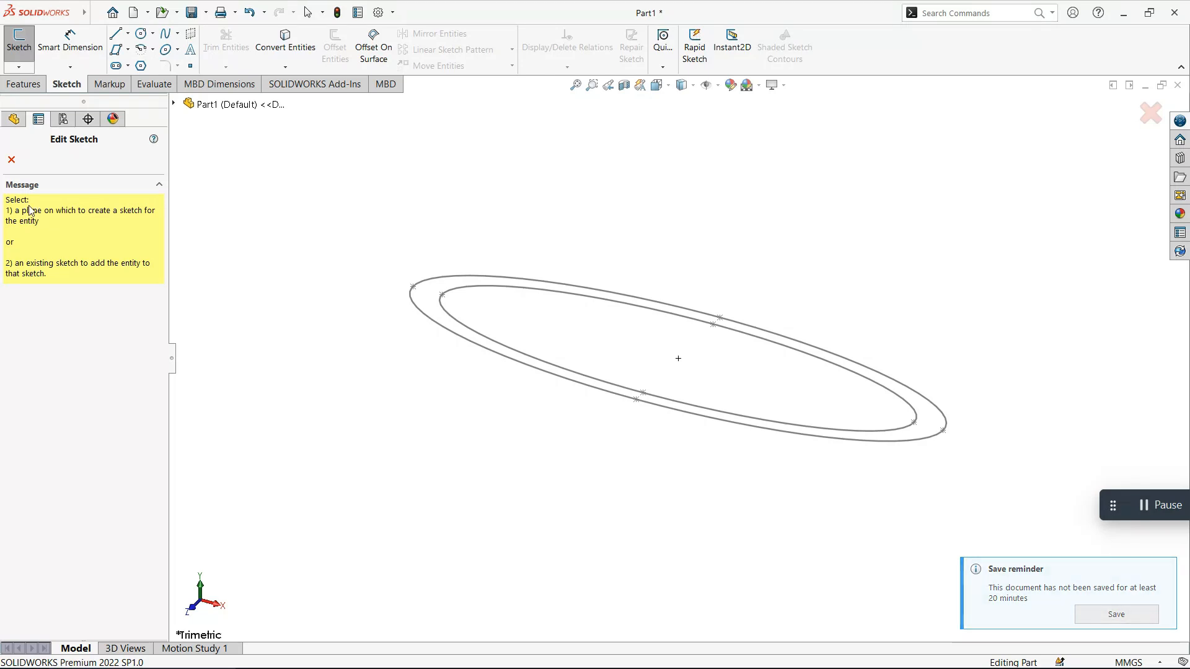
click(12, 159)
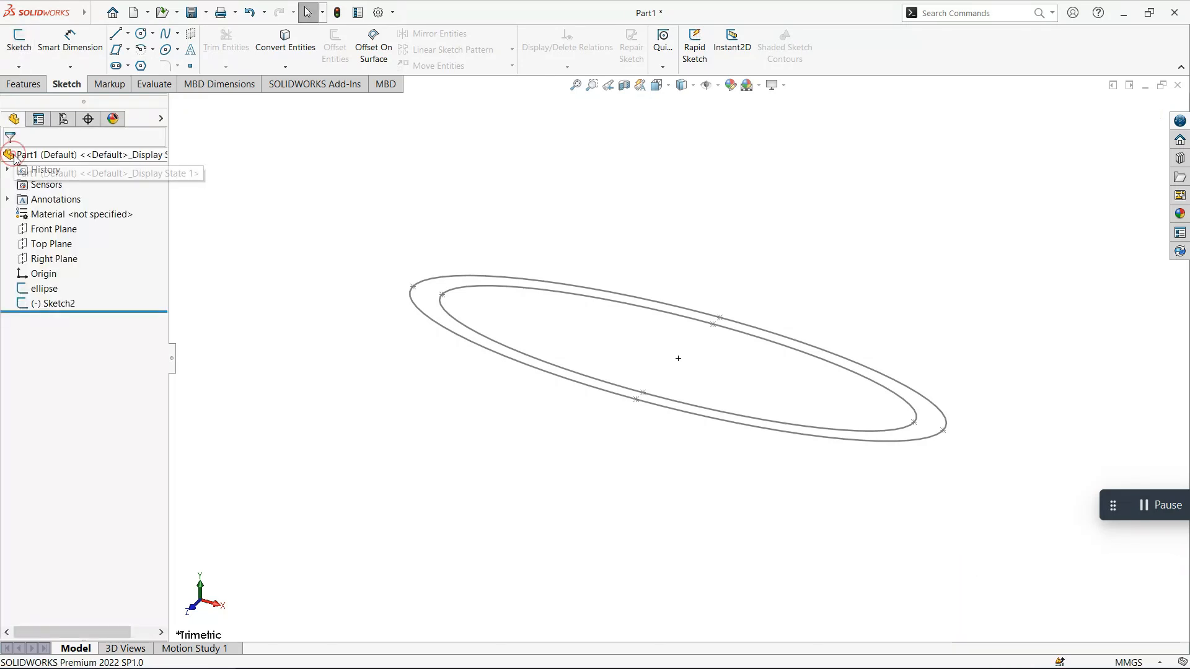
click(67, 227)
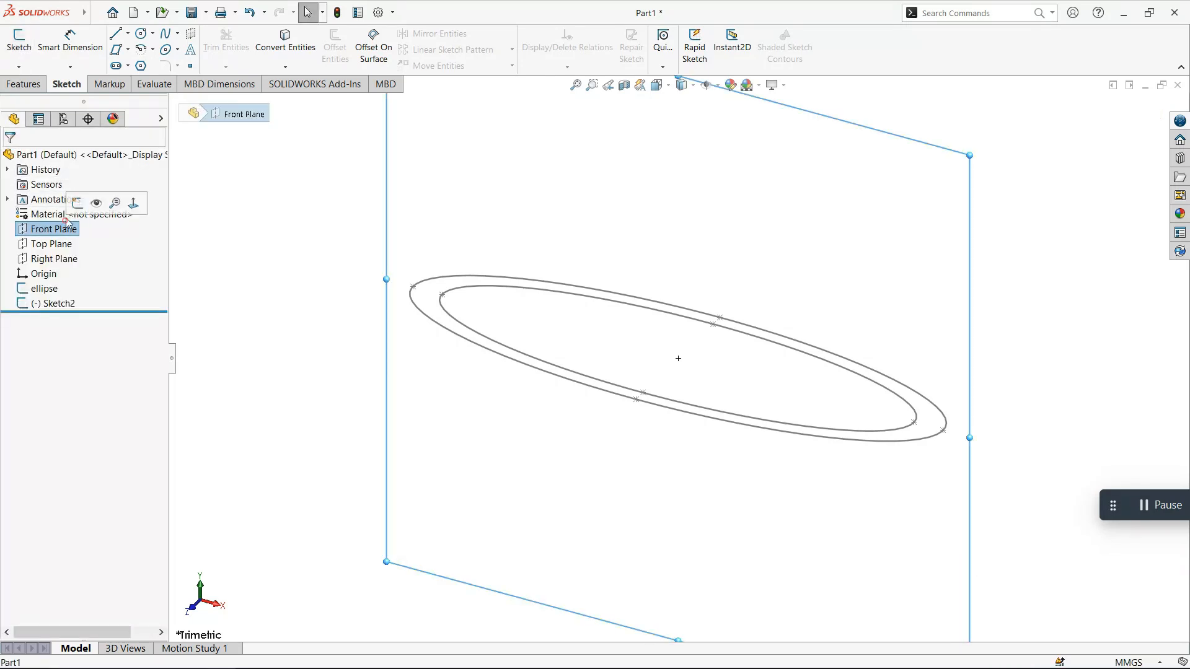
click(165, 36)
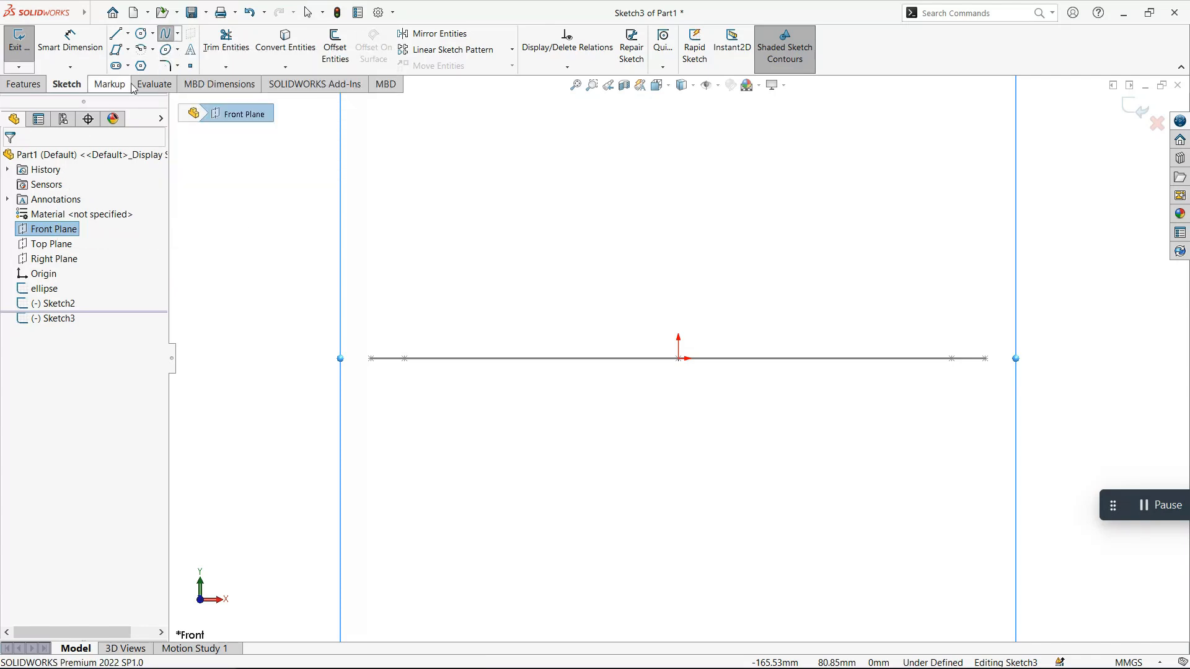
Hide the "ellipse" sketch and Sketch2 in the feature tree, cancelling the spline started in between
click(77, 303)
ctrl+click(51, 288)
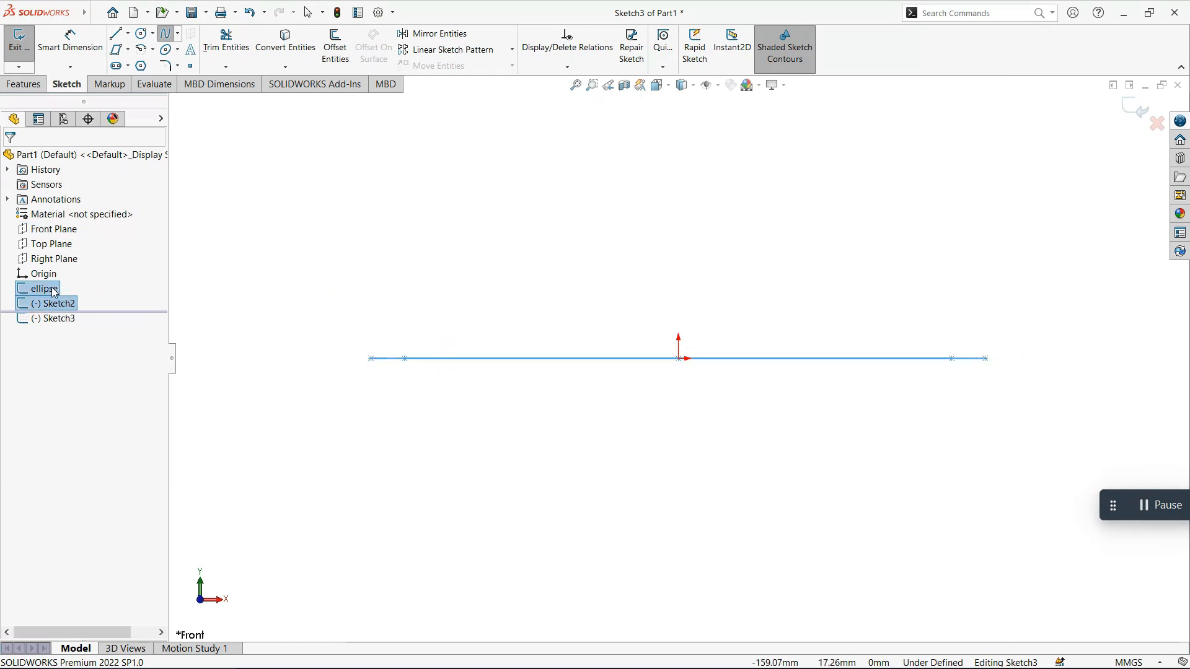
right_click(54, 286)
click(66, 269)
click(555, 210)
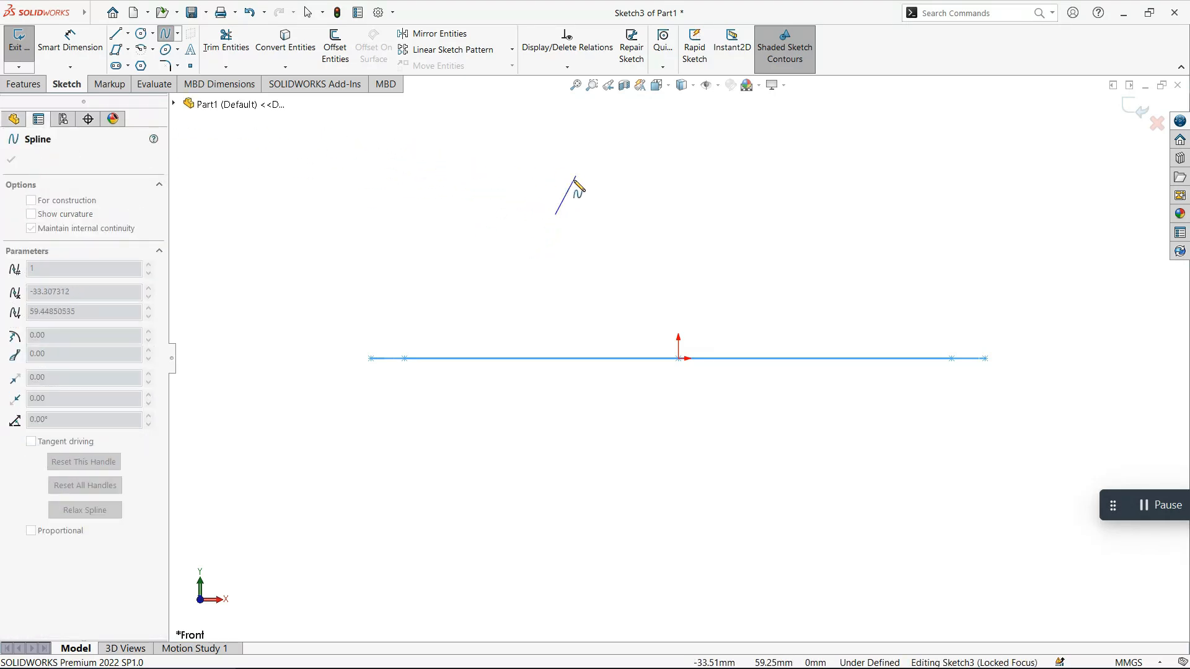
key(Escape)
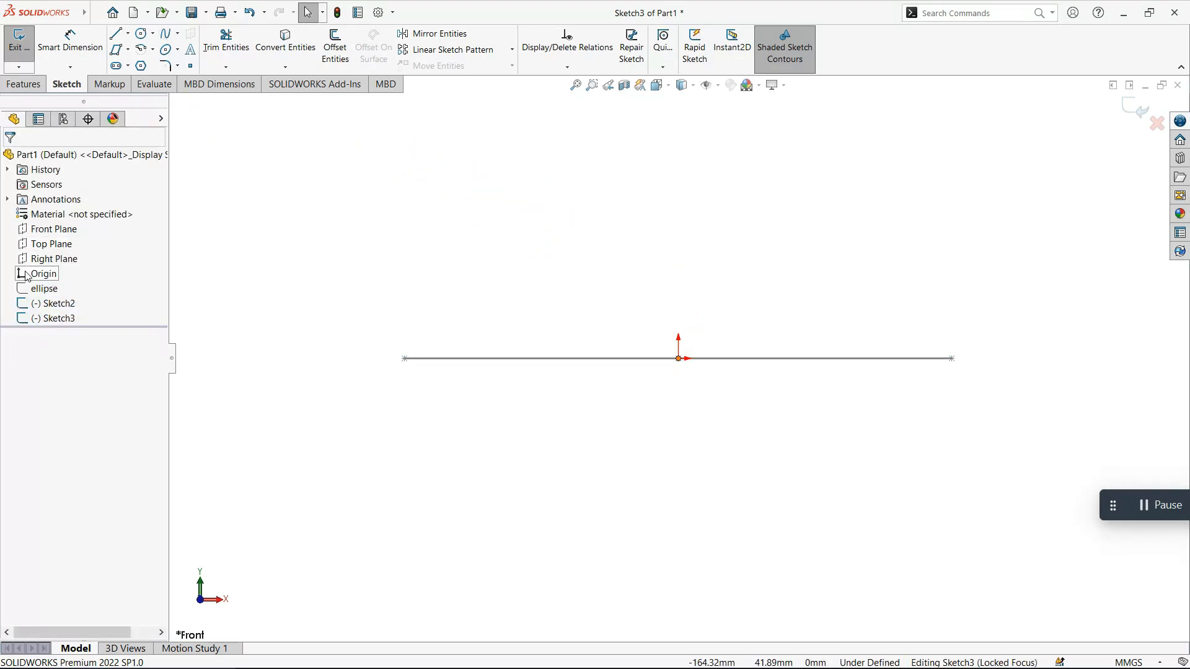
click(46, 304)
click(49, 277)
click(52, 319)
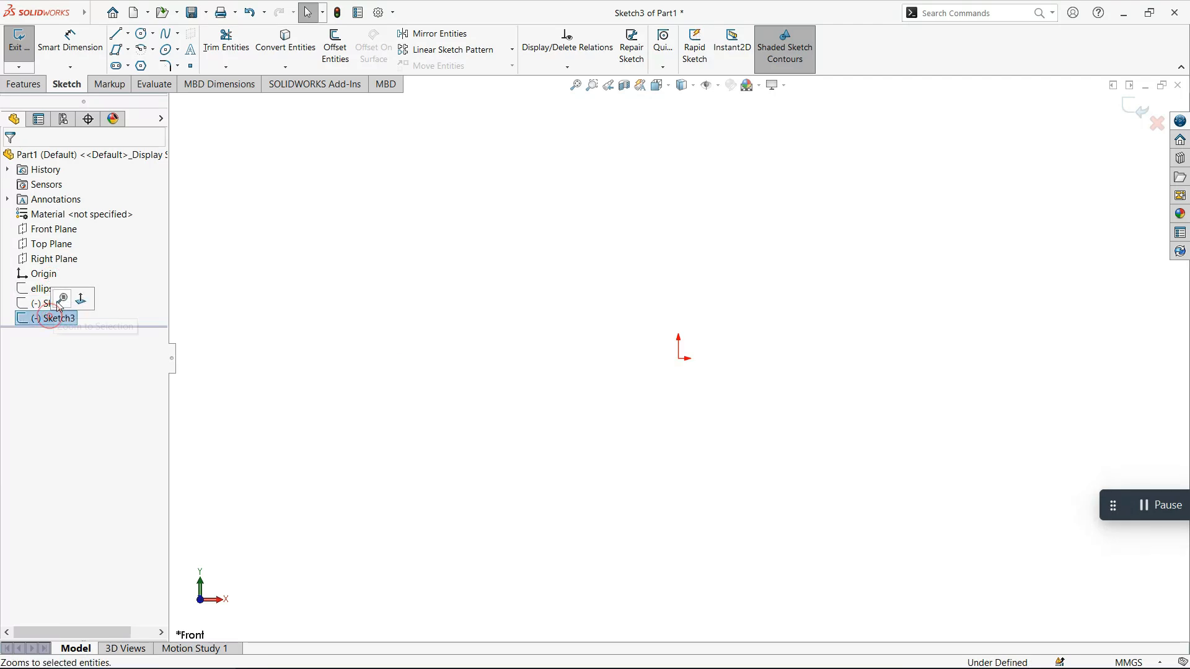
click(58, 300)
click(252, 318)
click(71, 318)
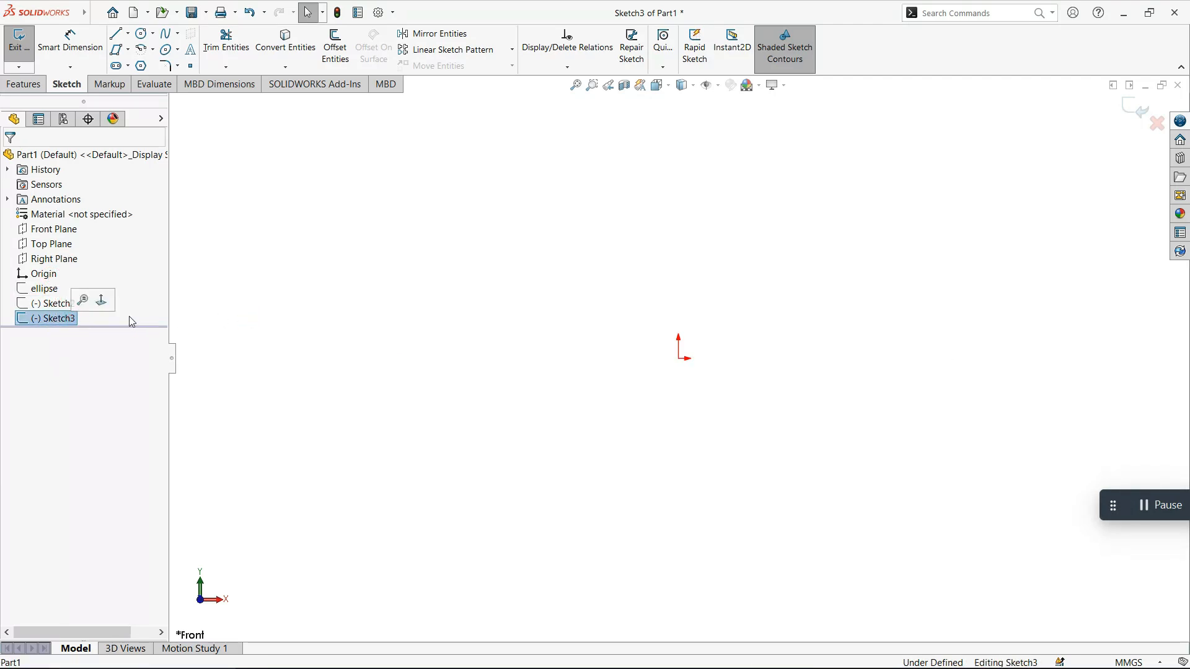
click(389, 338)
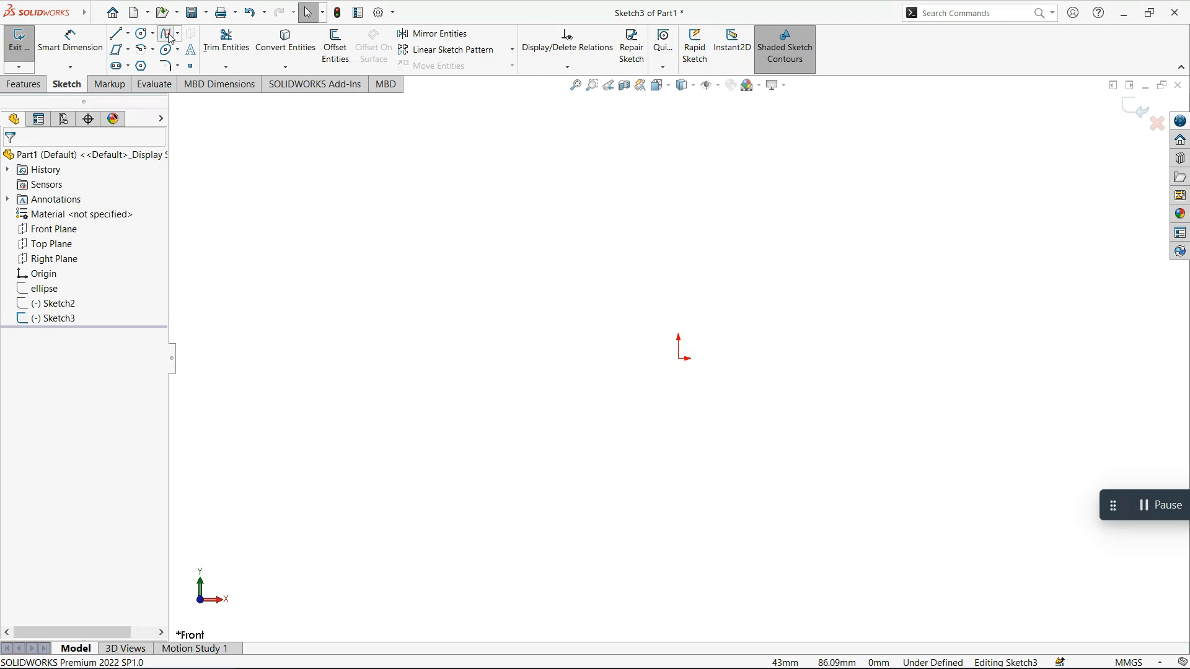
click(96, 13)
mouse_move(175, 14)
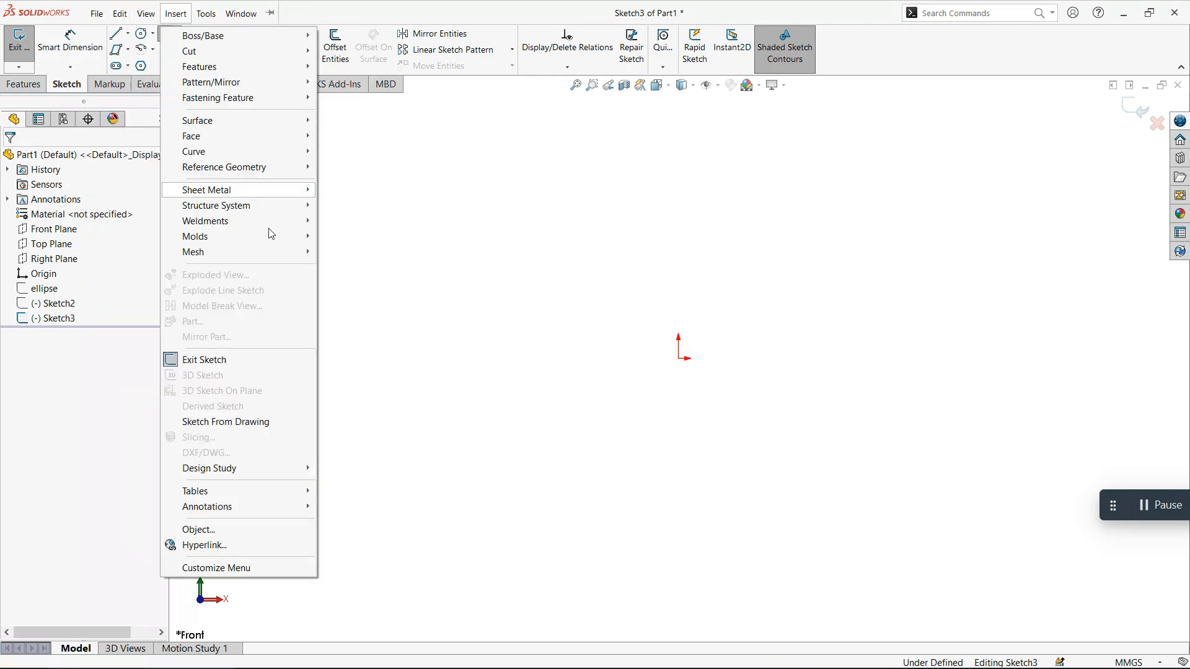
click(387, 86)
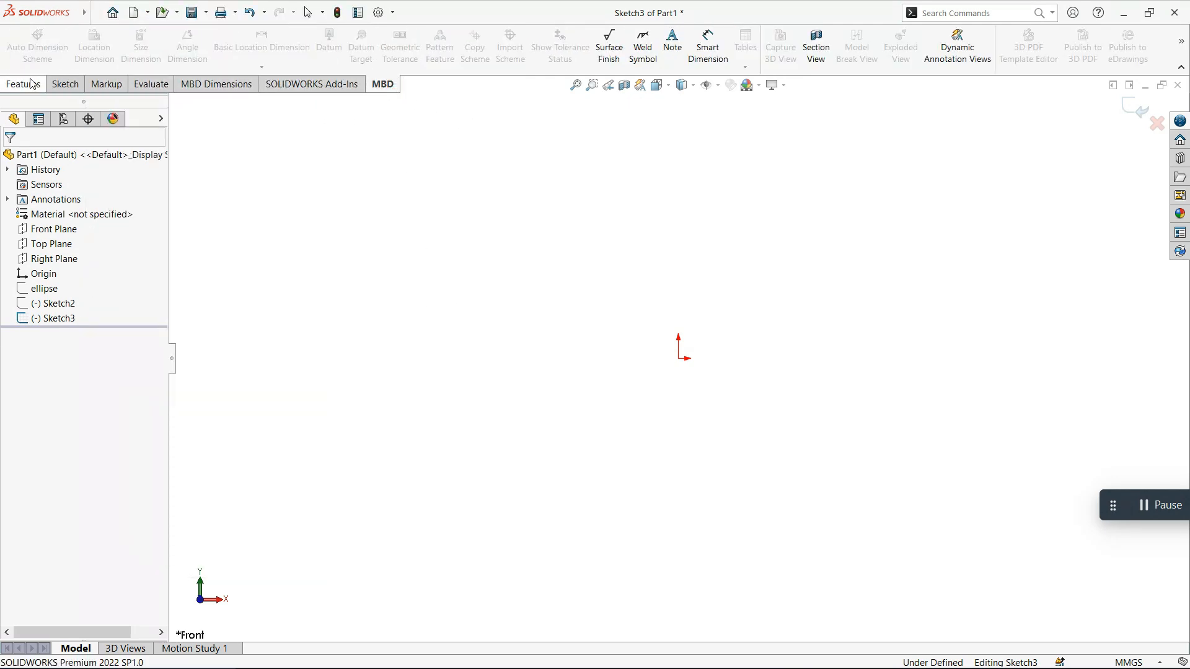
click(66, 84)
Draw a closed freeform Spline with three lobes, starting and ending at the origin and passing through points around the outline
click(179, 34)
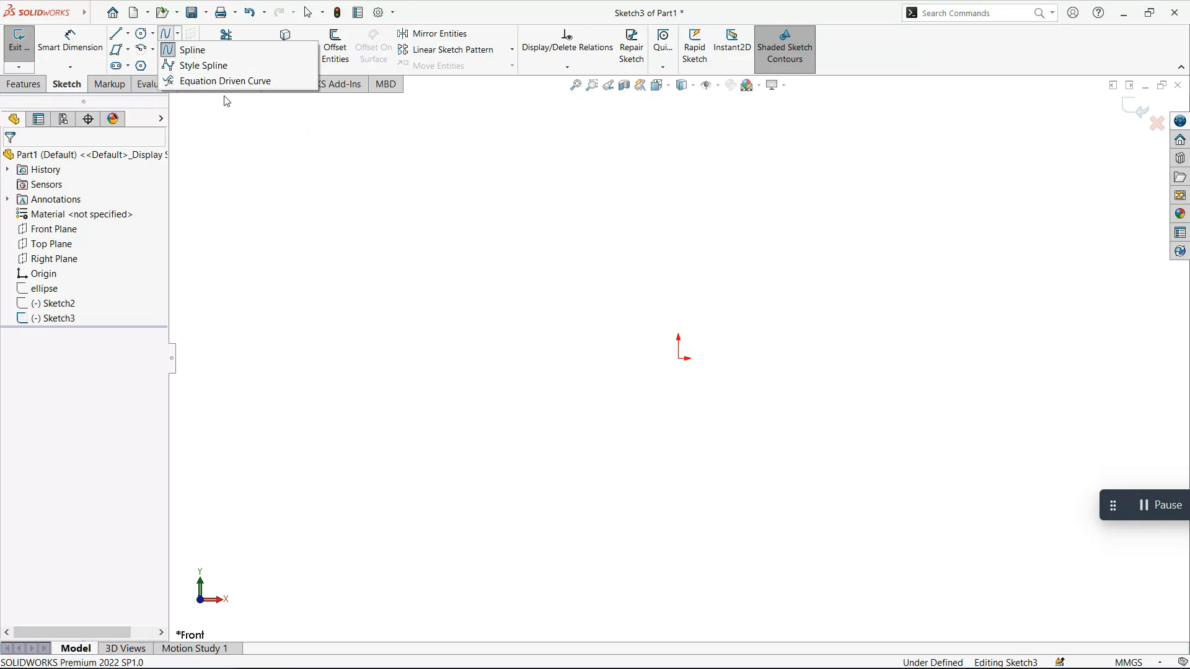
click(183, 50)
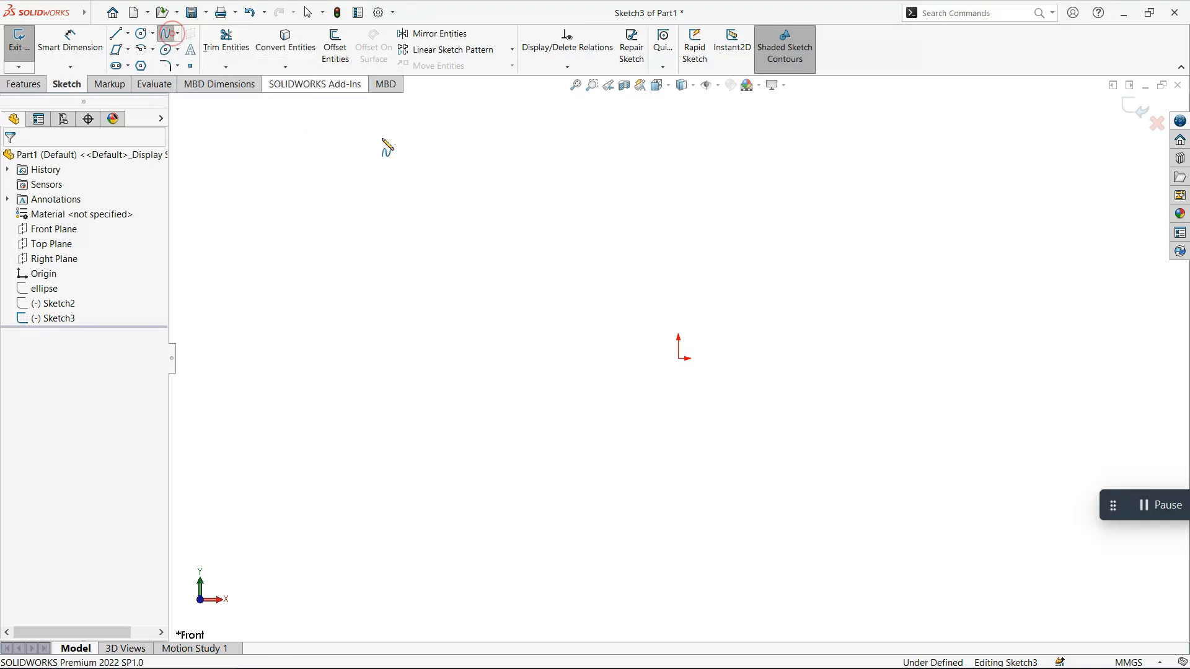
click(679, 358)
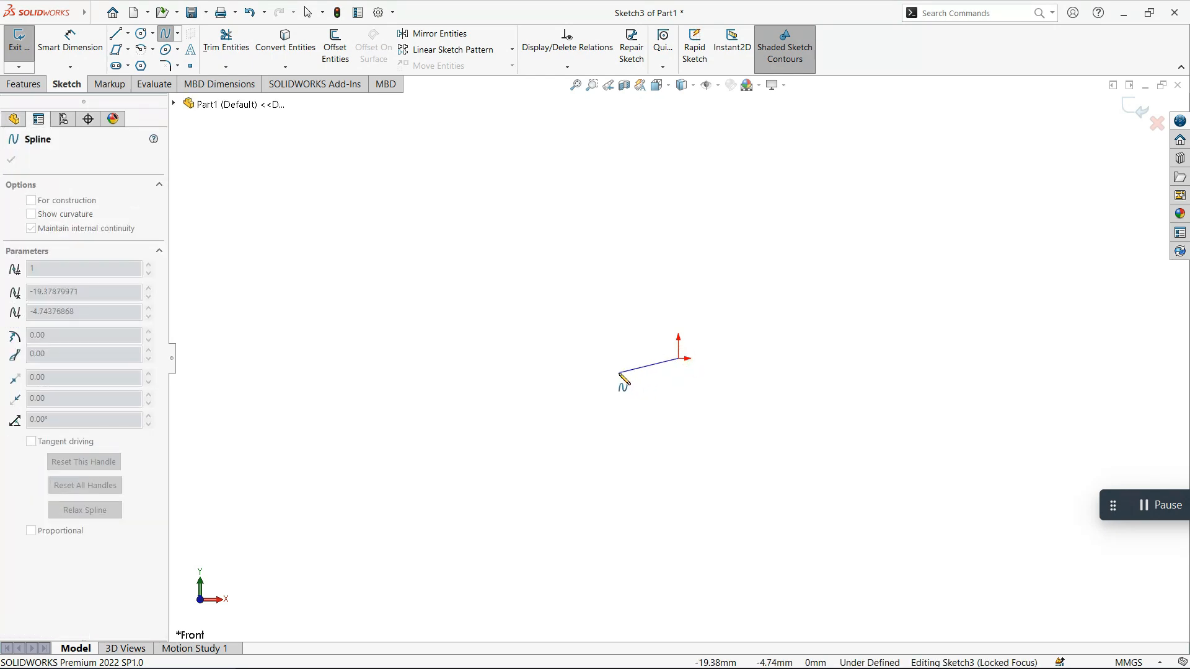
click(619, 372)
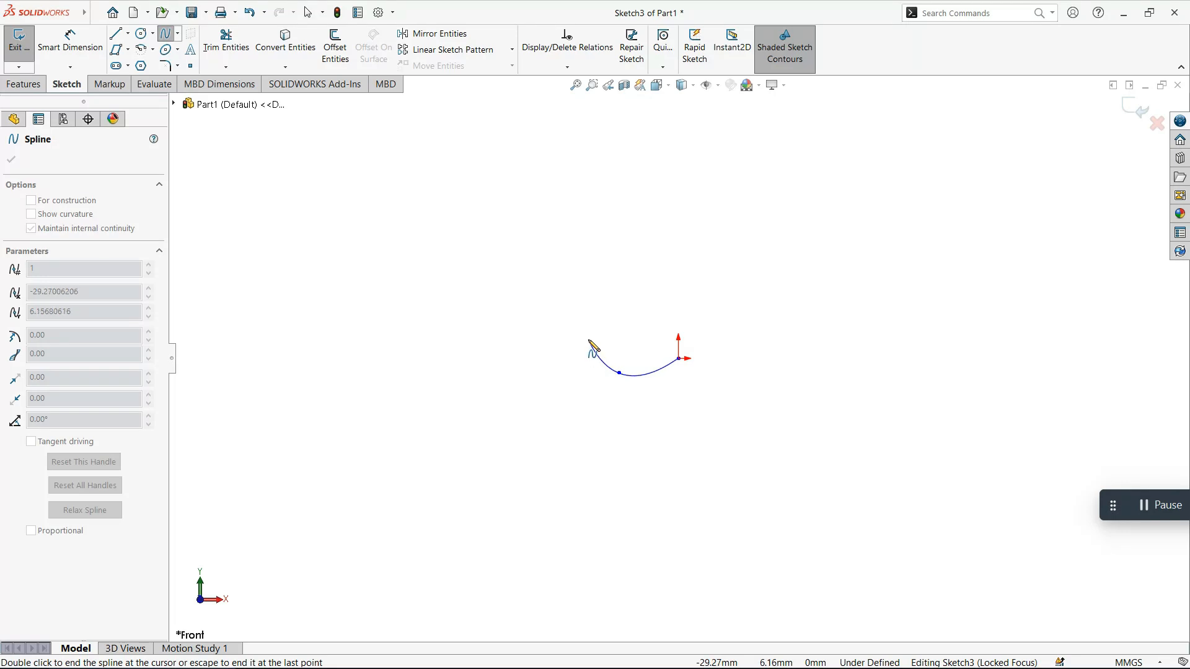
click(559, 358)
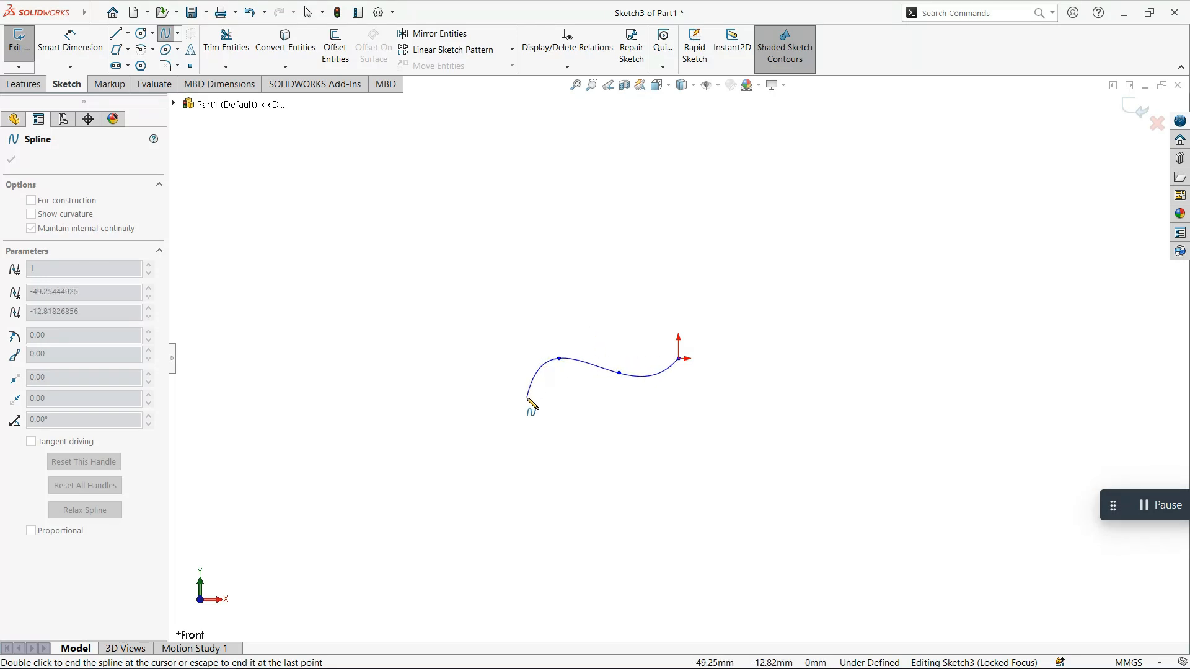
click(543, 447)
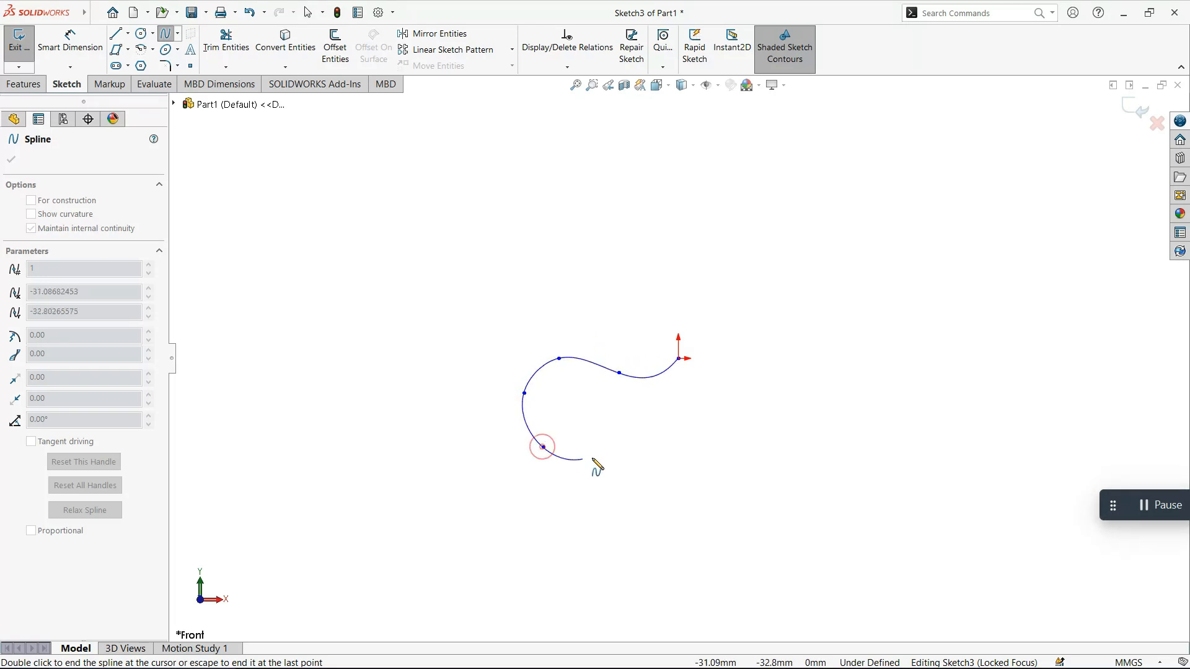
click(611, 446)
click(667, 406)
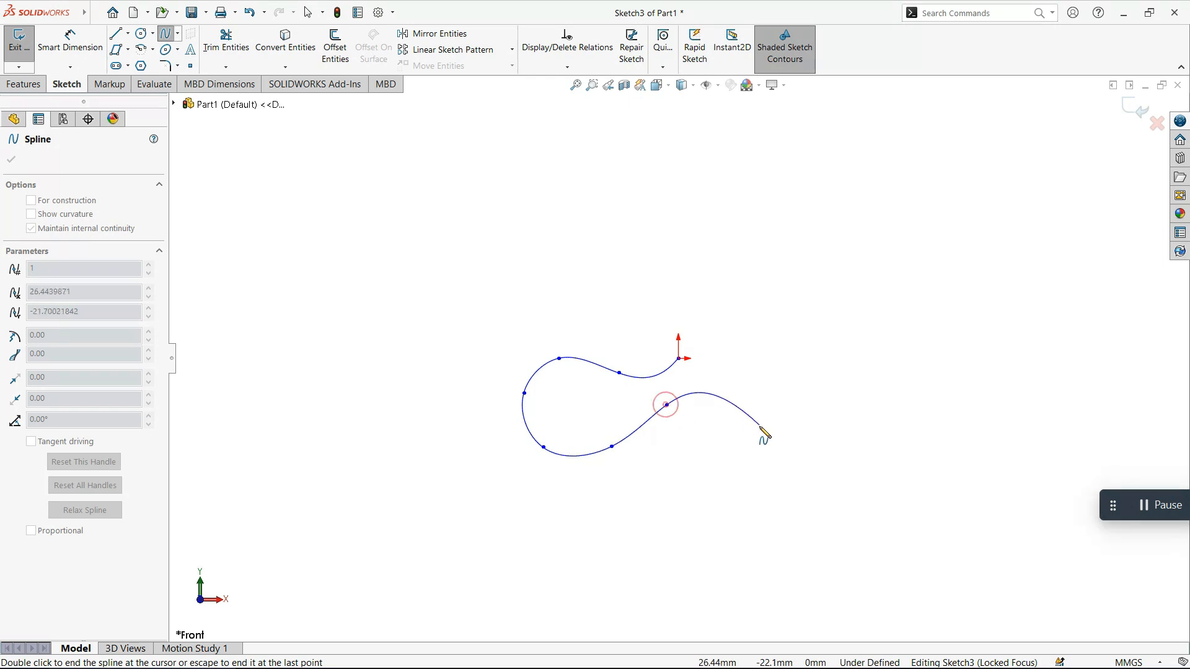
click(760, 430)
click(827, 390)
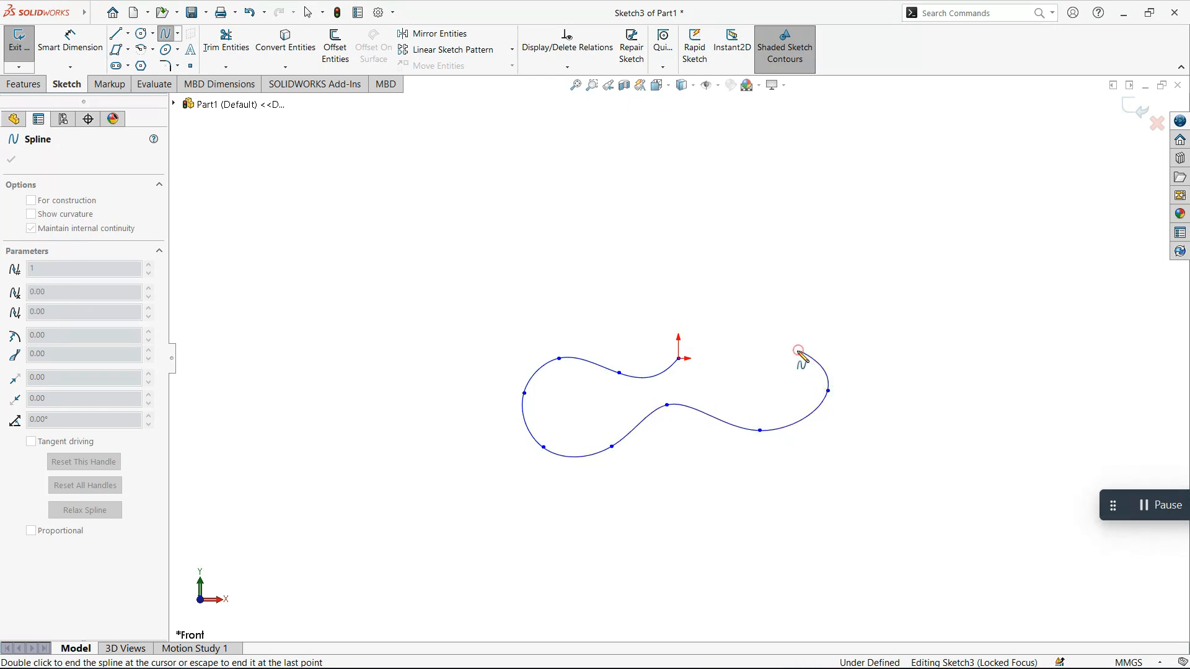
click(800, 350)
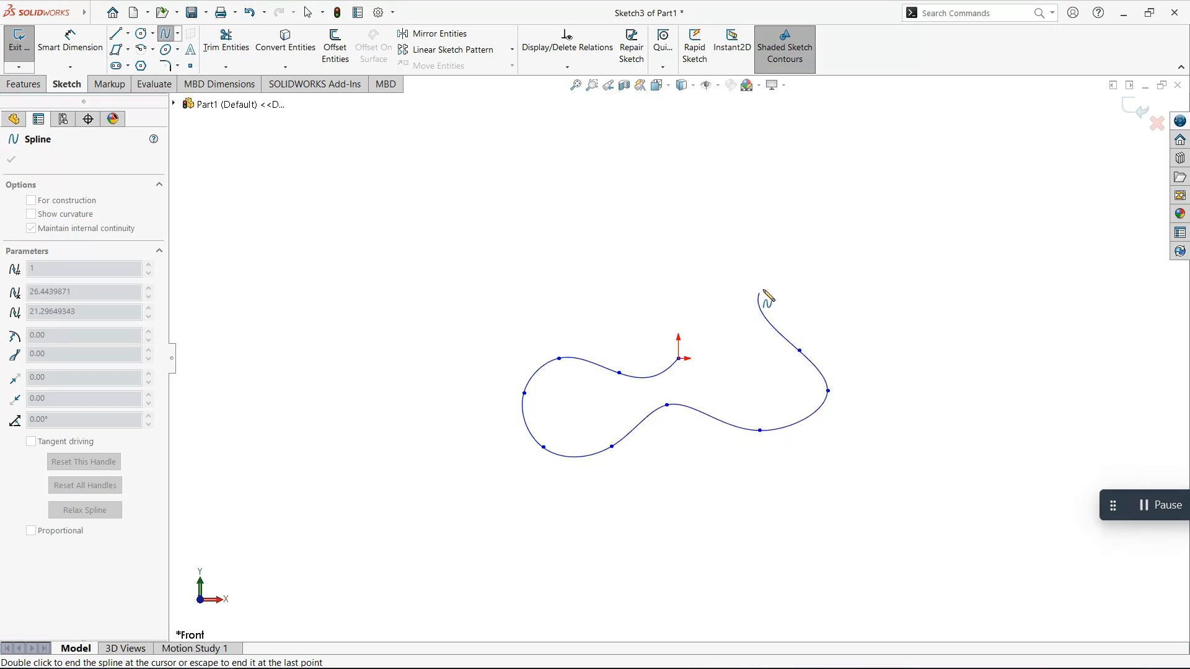
click(791, 270)
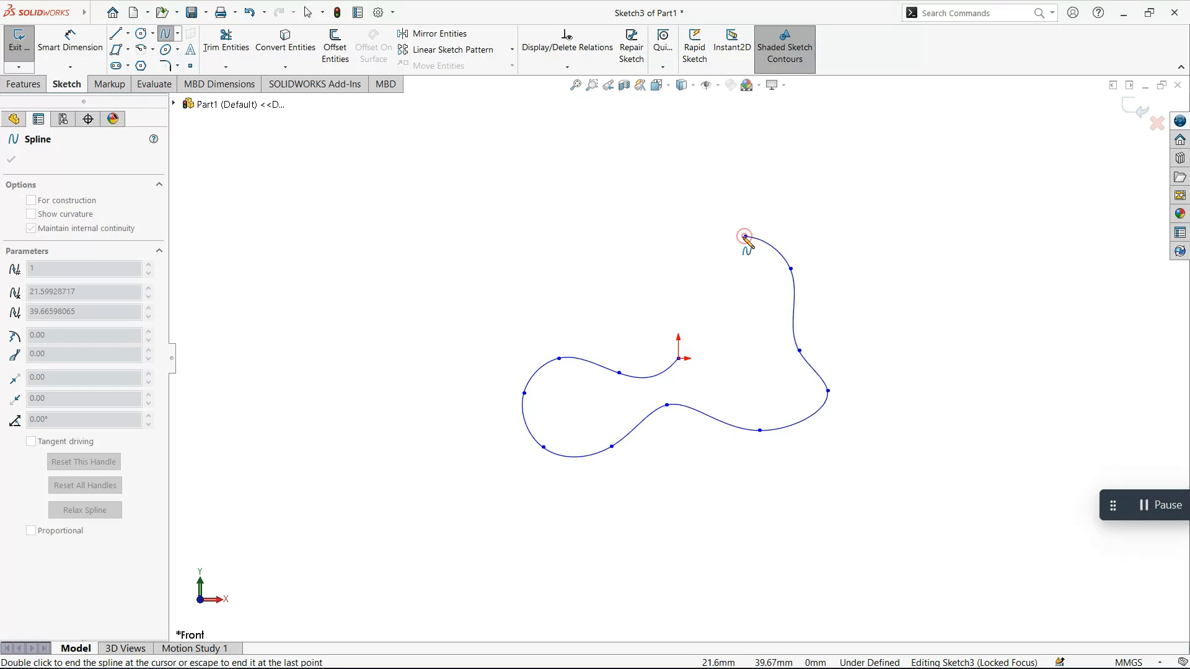
click(745, 236)
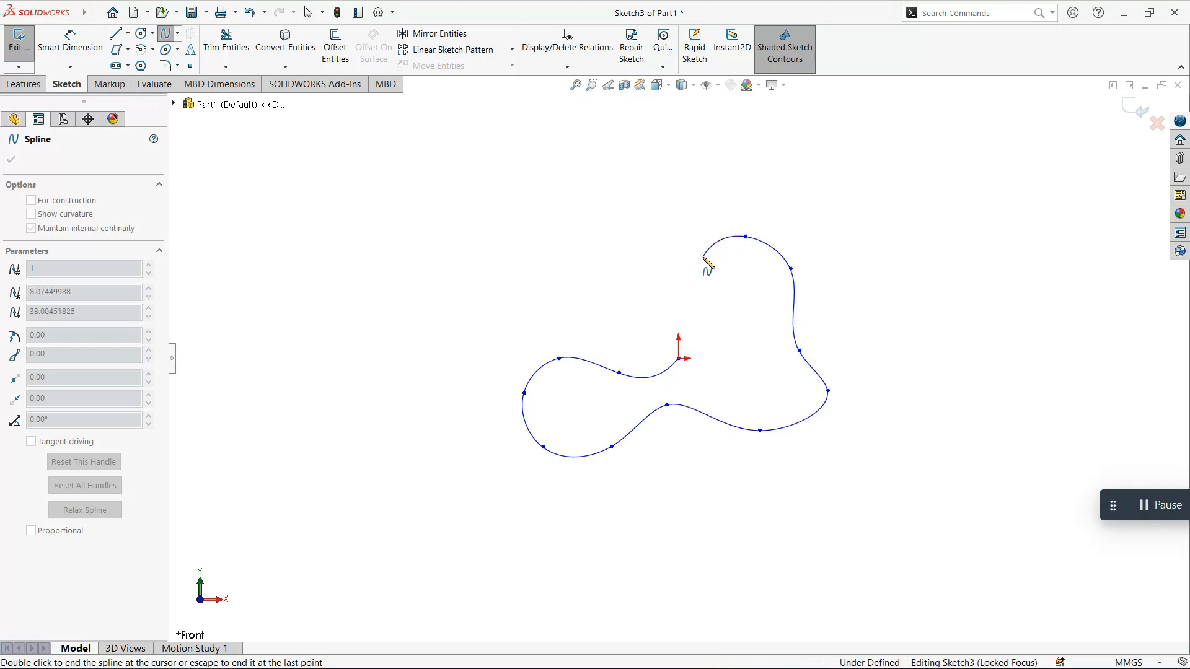
click(703, 256)
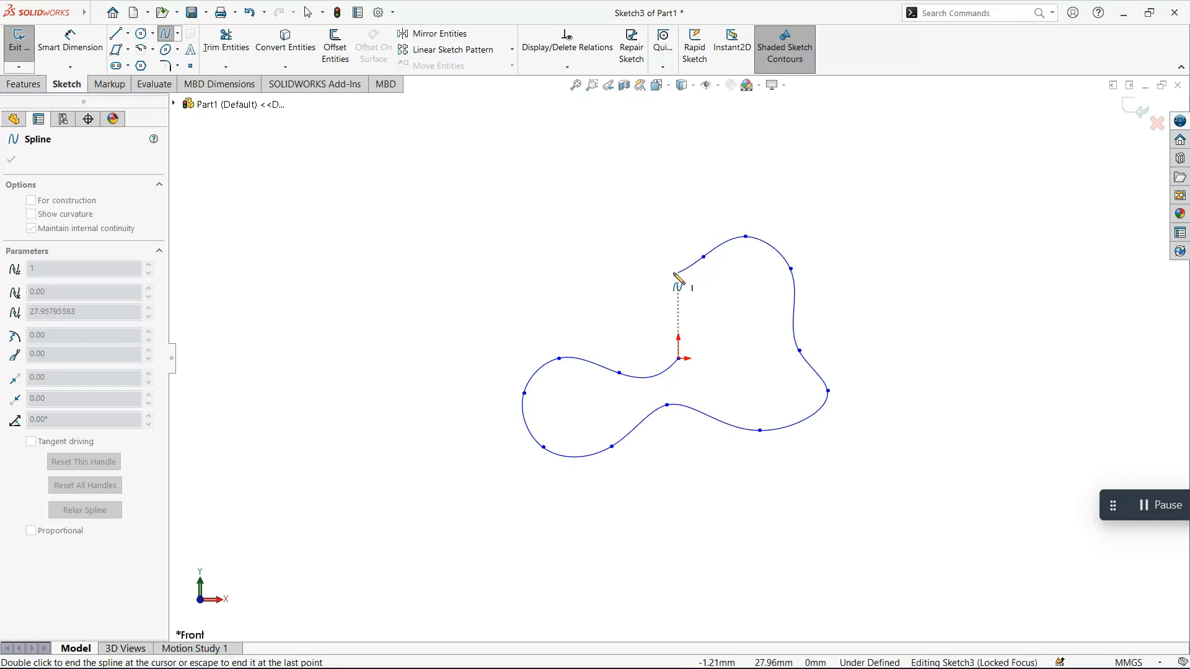
click(672, 297)
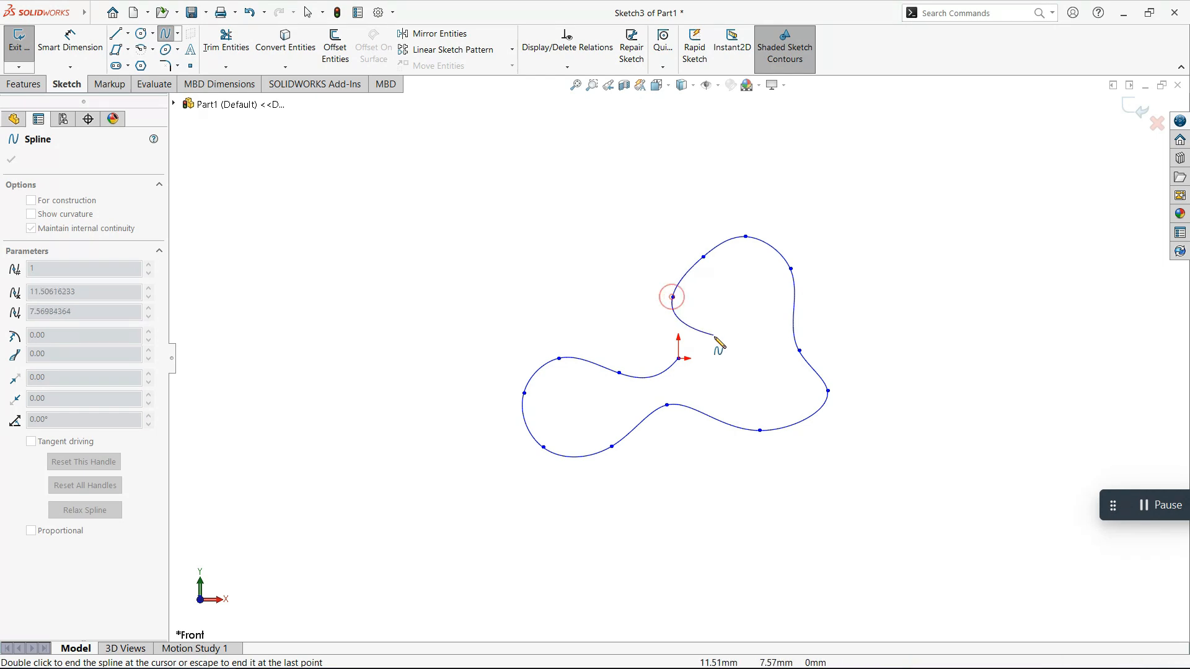
click(714, 338)
click(678, 358)
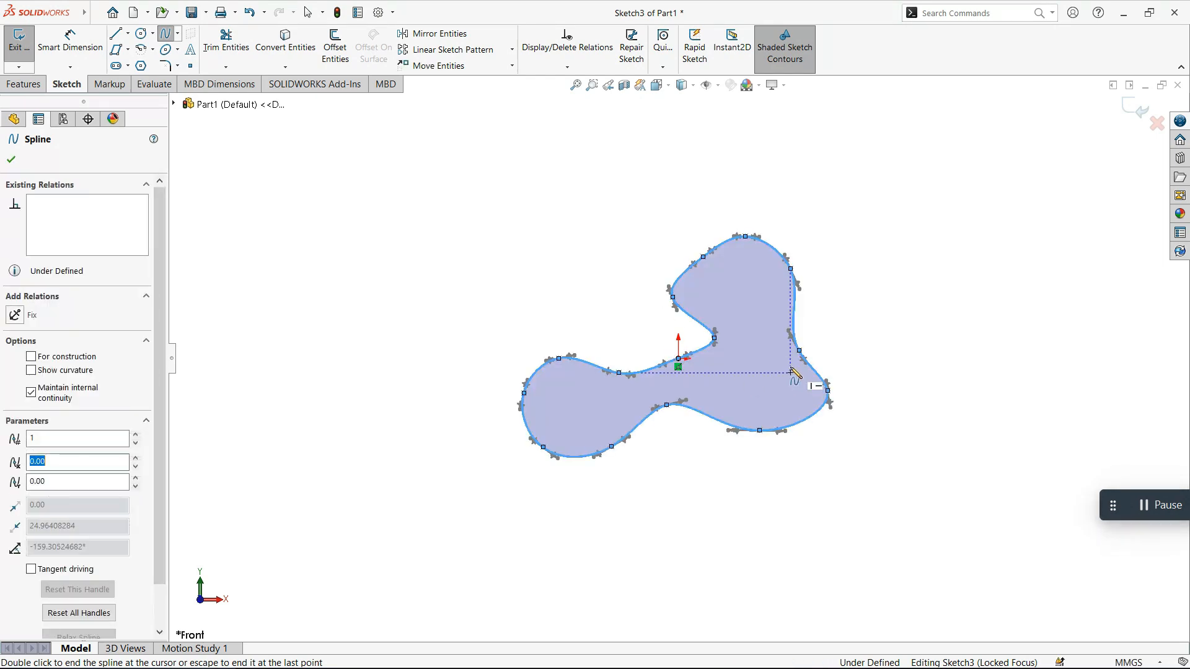
key(Escape)
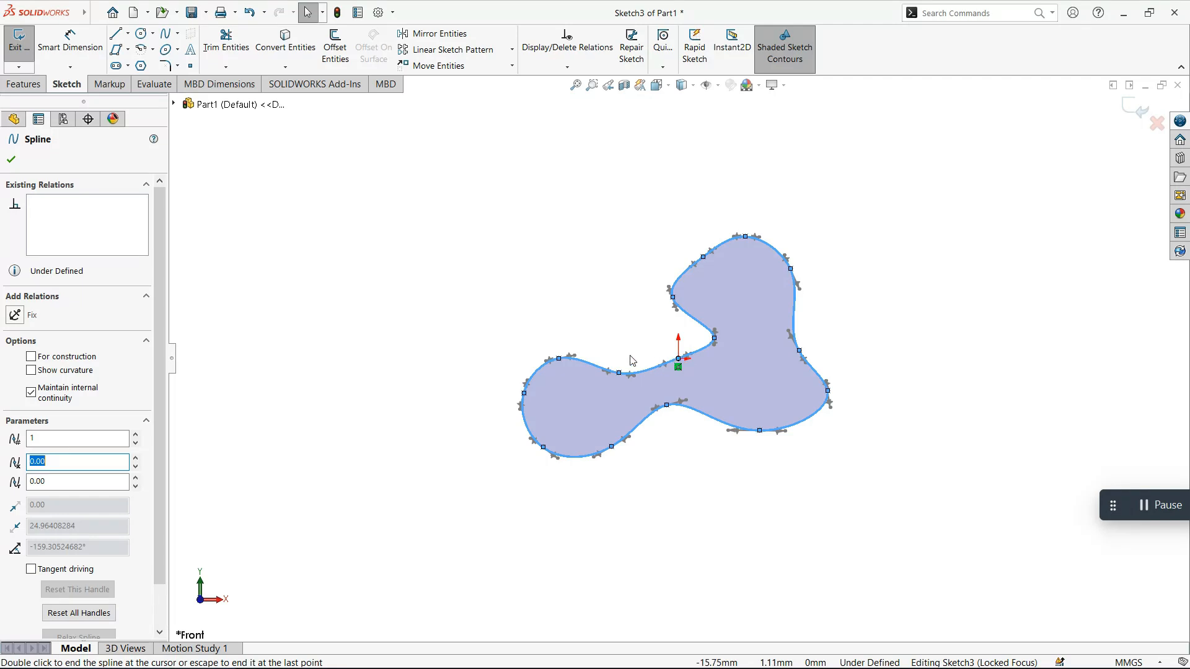
Rotate the spline's tangency handle at the origin to a direction of about -143°
scroll(633, 360, up, 2)
scroll(715, 384, down, 5)
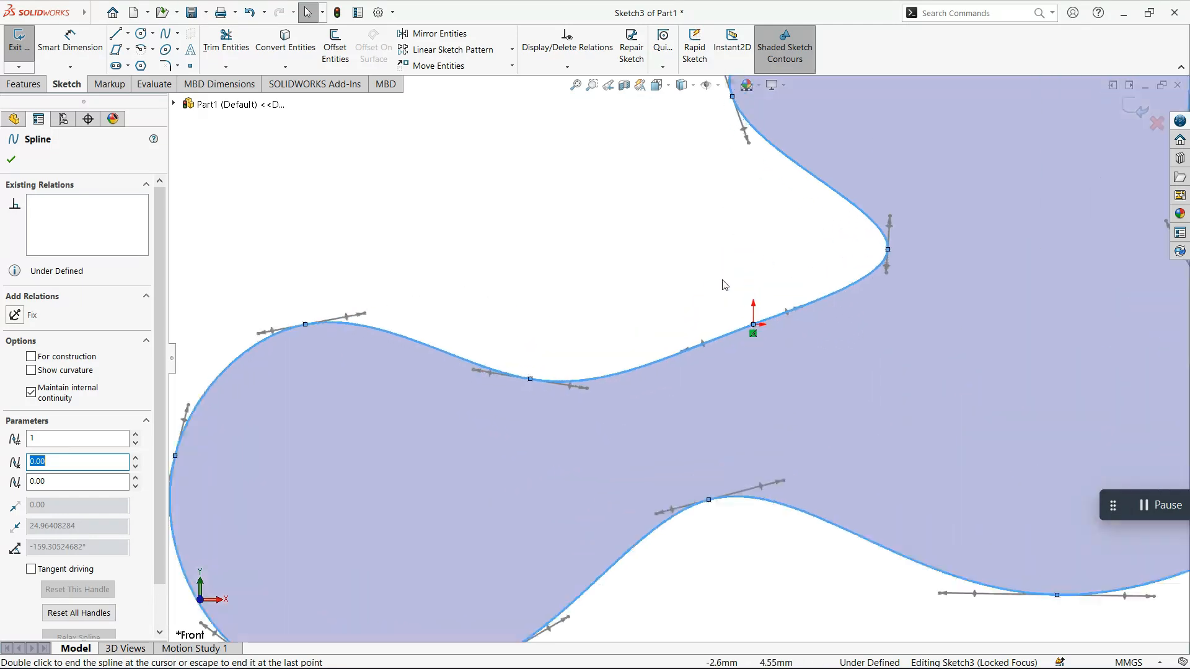
scroll(722, 280, down, 3)
click(675, 404)
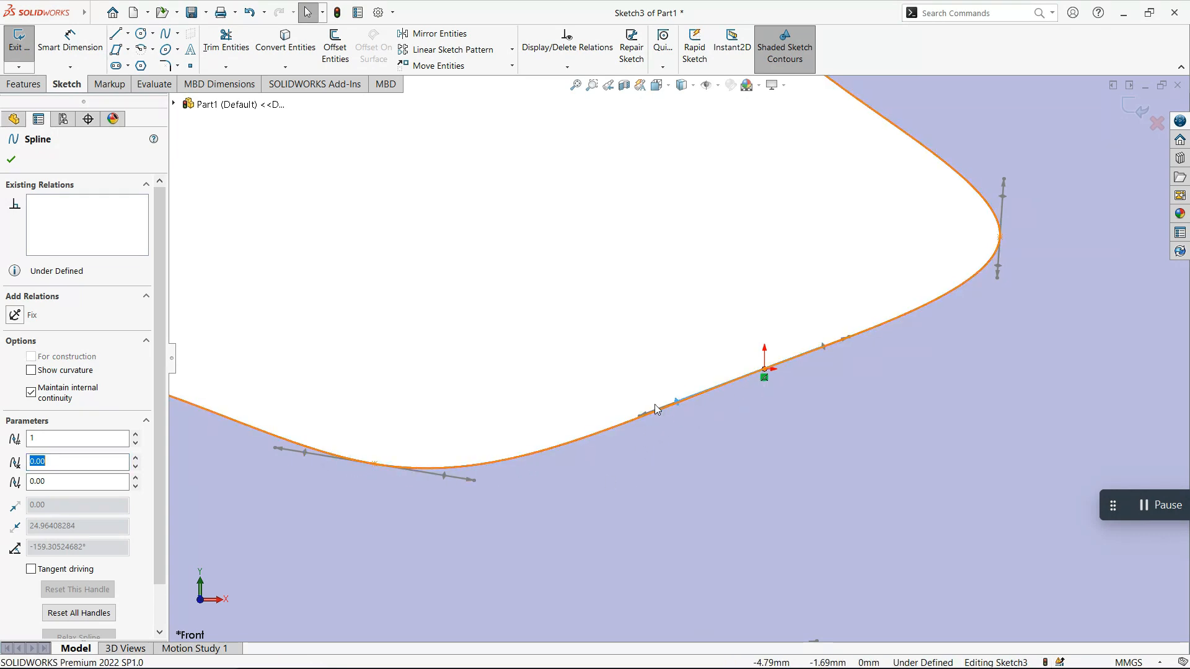
drag(675, 400, 674, 445)
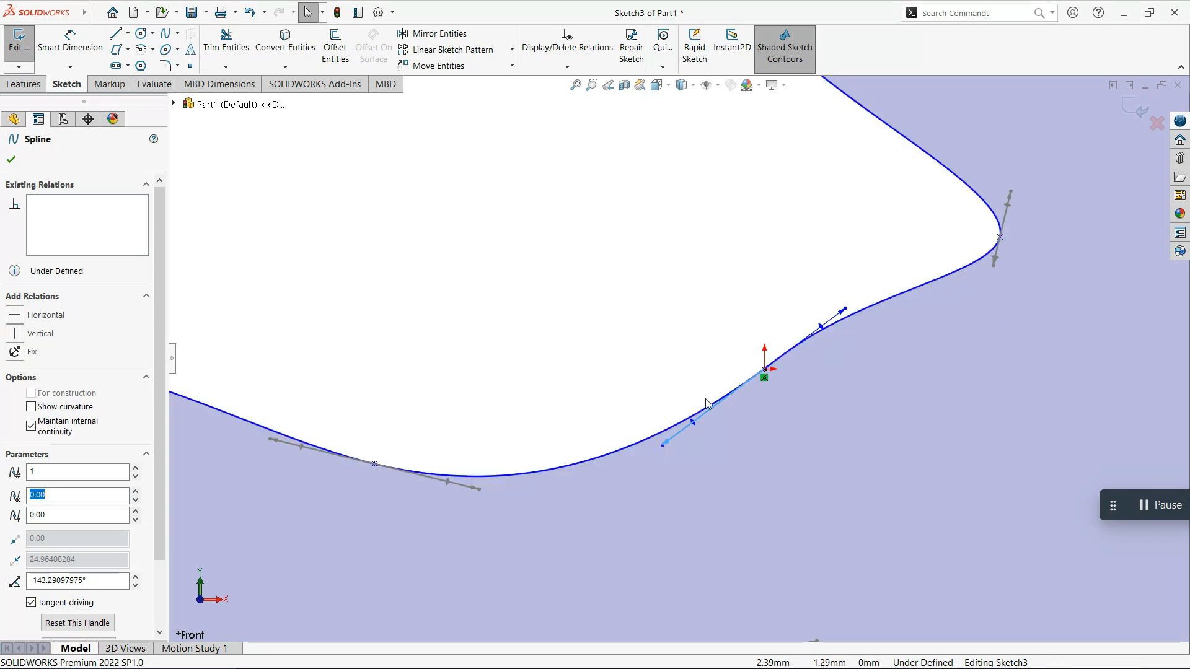
Try a Horizontal relation on the spline handle at the origin and delete that relation again
click(20, 315)
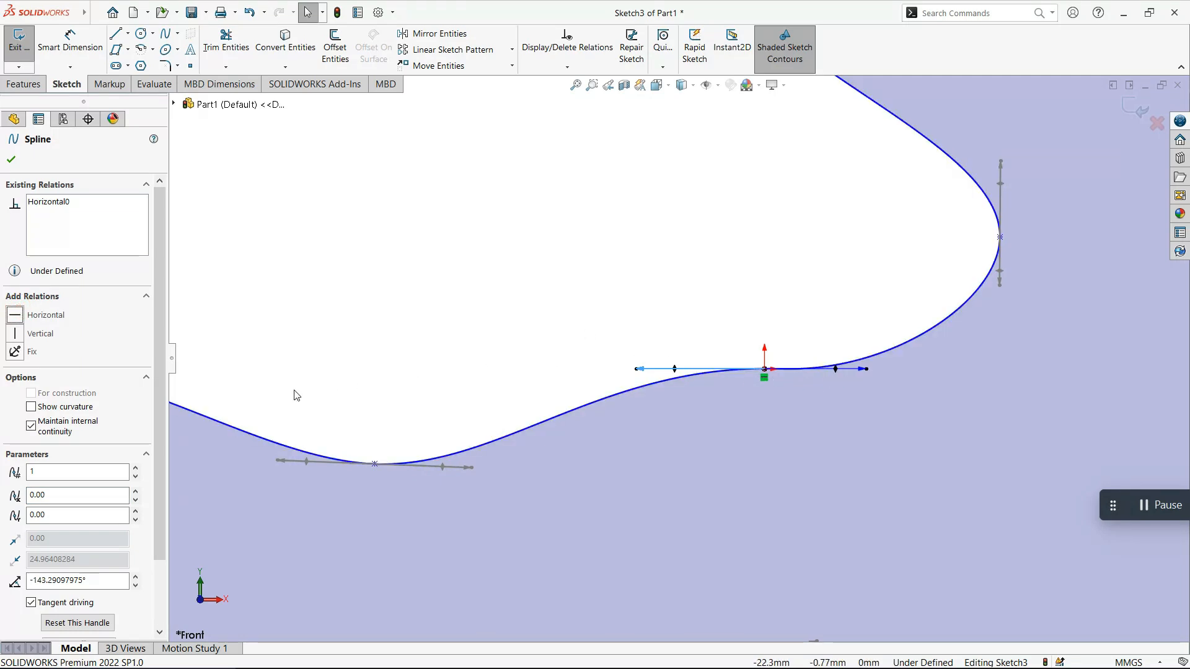
click(59, 206)
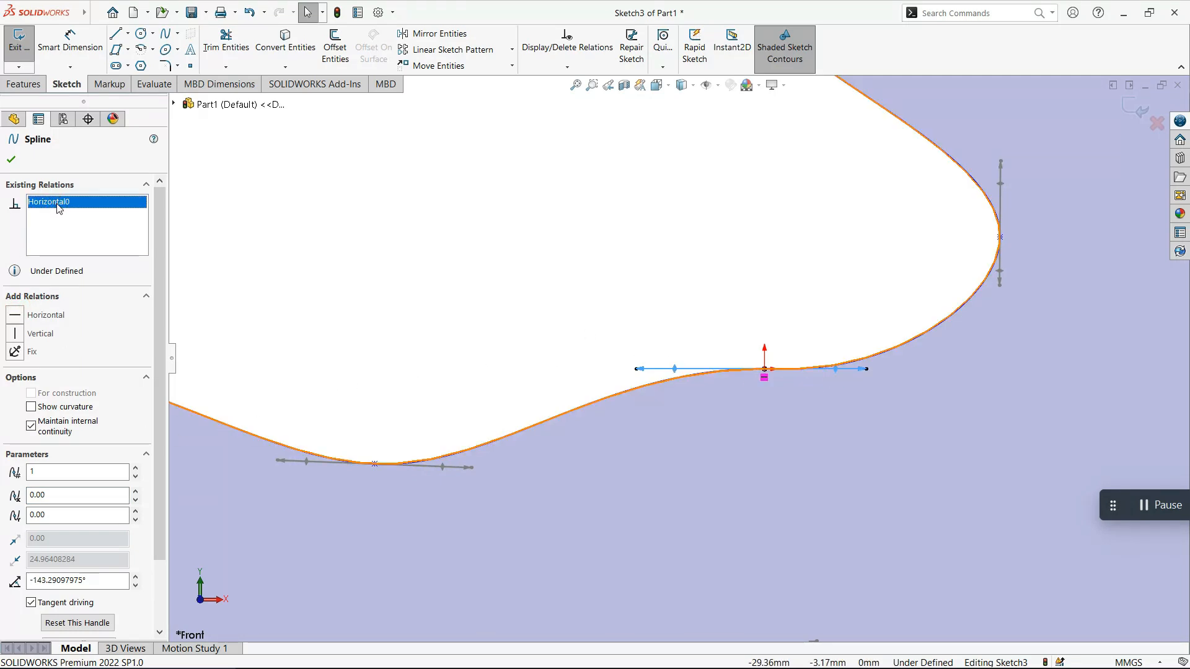
right_click(59, 207)
click(78, 230)
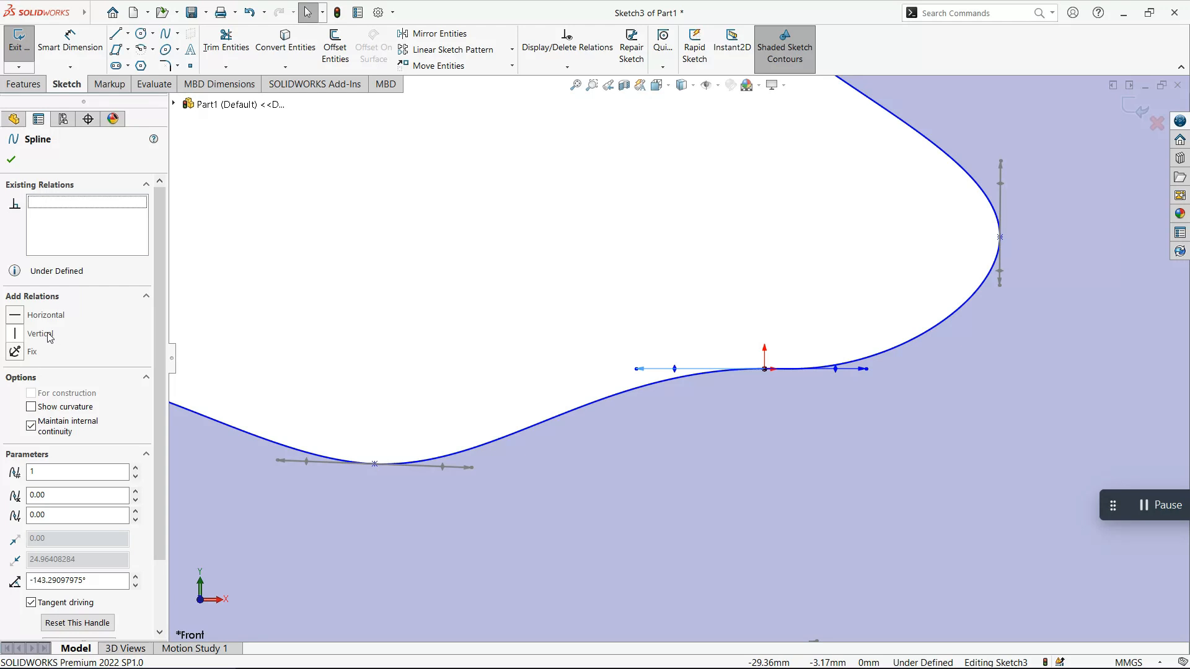
Apply a Vertical relation to the spline handle at the origin and try lengthening the handle
click(48, 335)
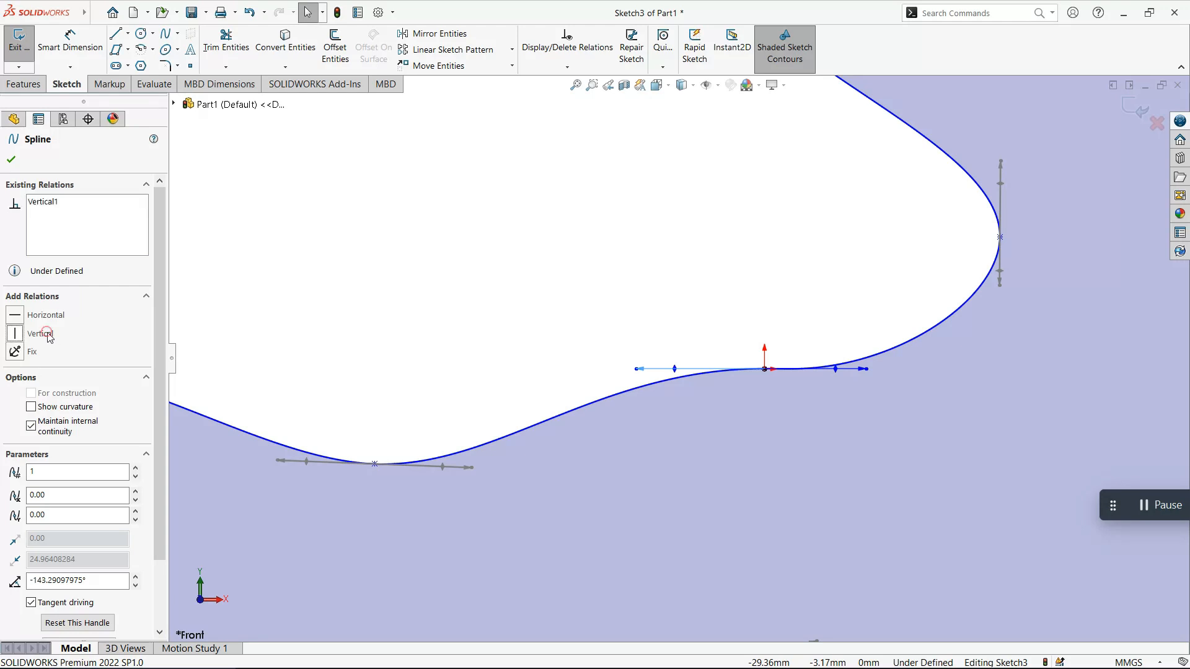
click(680, 319)
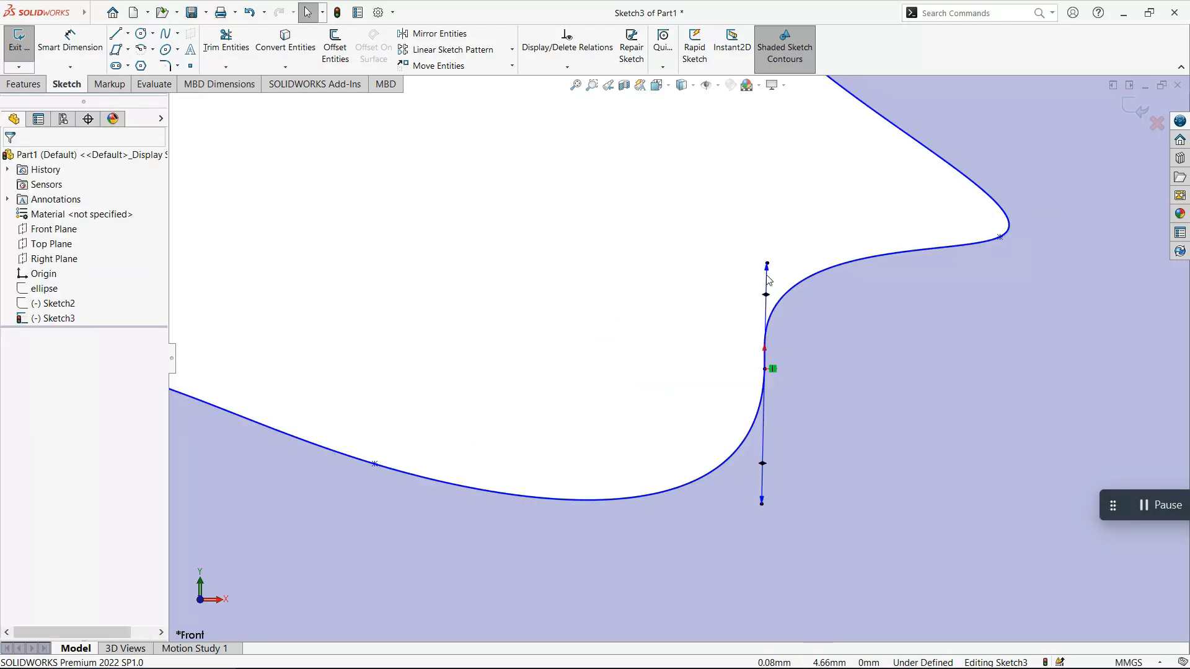
drag(767, 265, 751, 122)
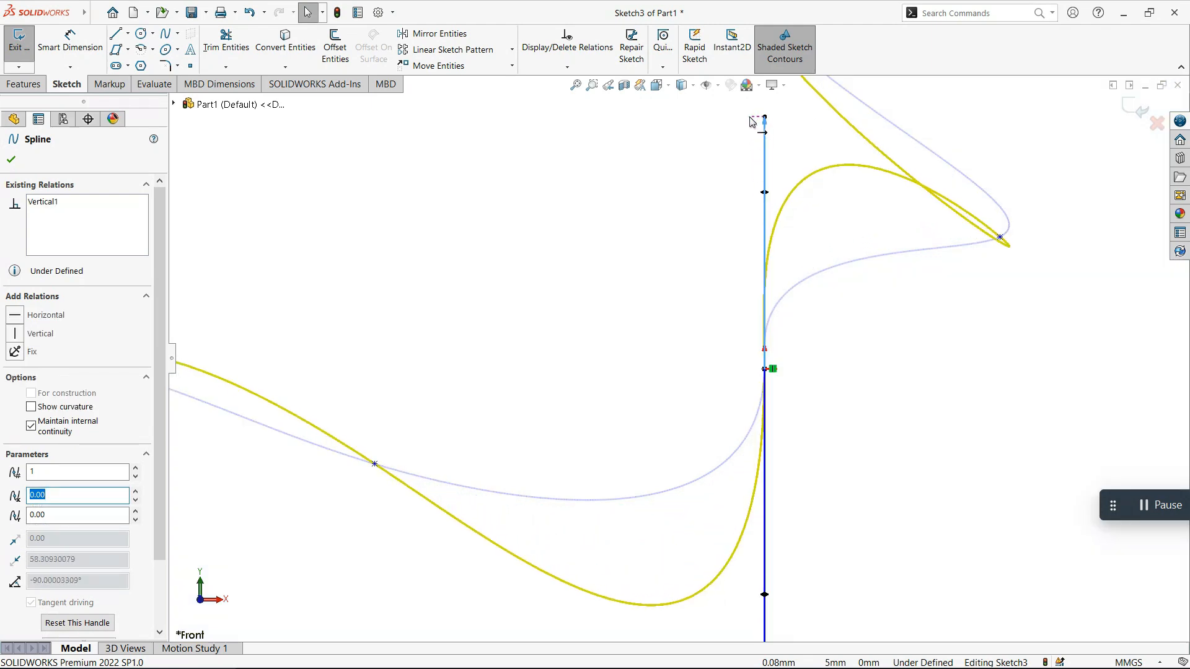
drag(750, 121, 744, 312)
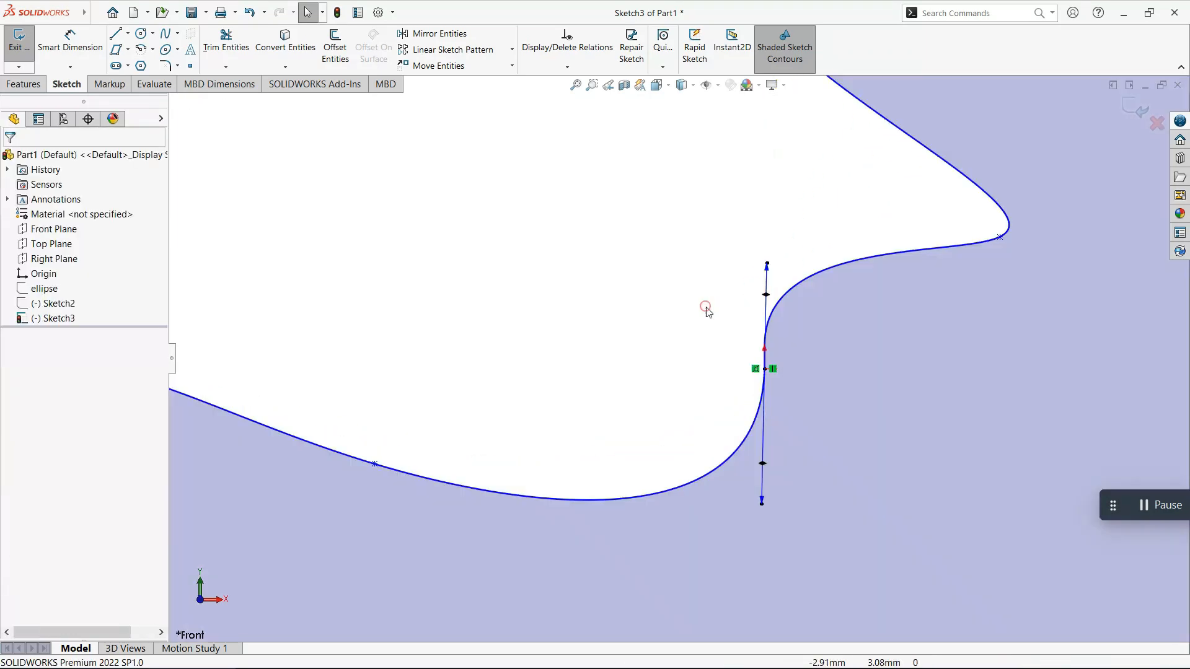
Exit the spline sketch and hide Sketch3 in the feature tree
click(1143, 118)
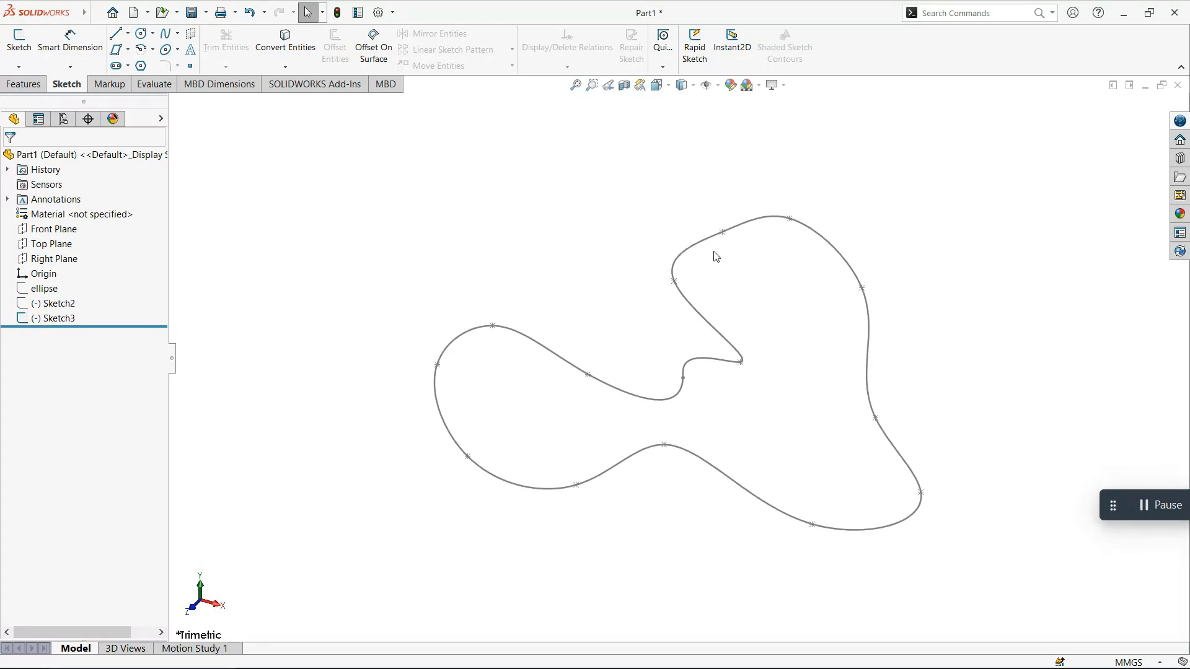
click(67, 317)
click(81, 298)
click(253, 298)
In a new Front Plane sketch, draw two overlapping corner rectangles, one about 42 by 23 mm from the origin, the other about 50 by 30 mm
click(46, 229)
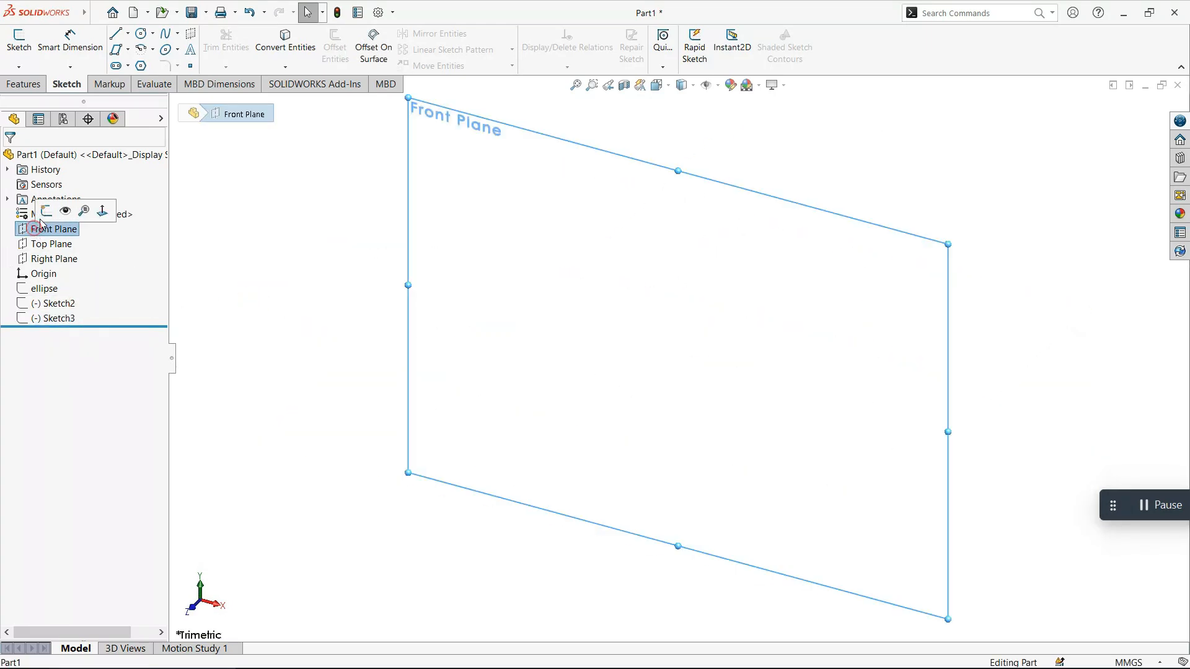
click(42, 217)
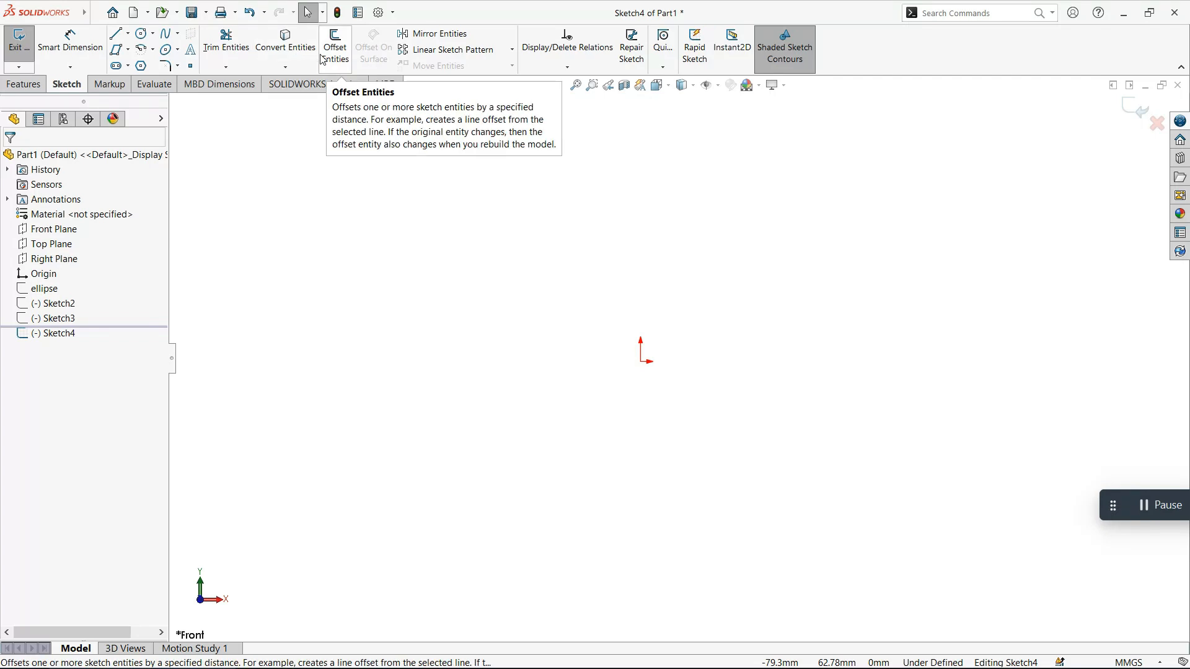
click(118, 52)
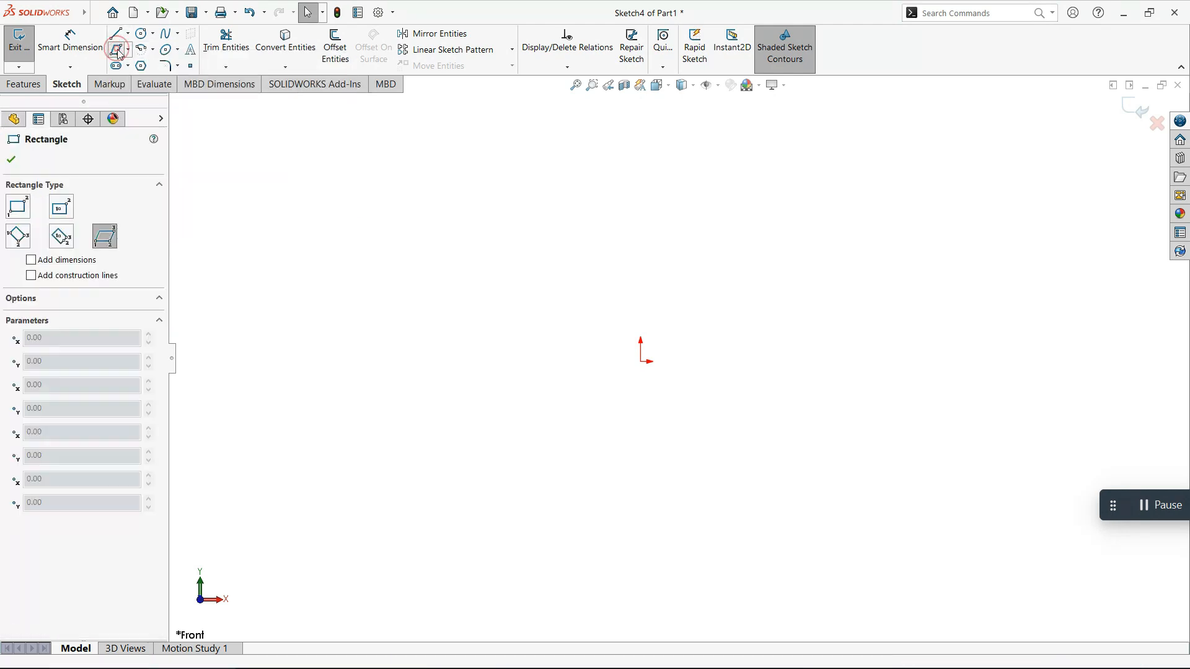
click(19, 207)
click(640, 361)
click(820, 459)
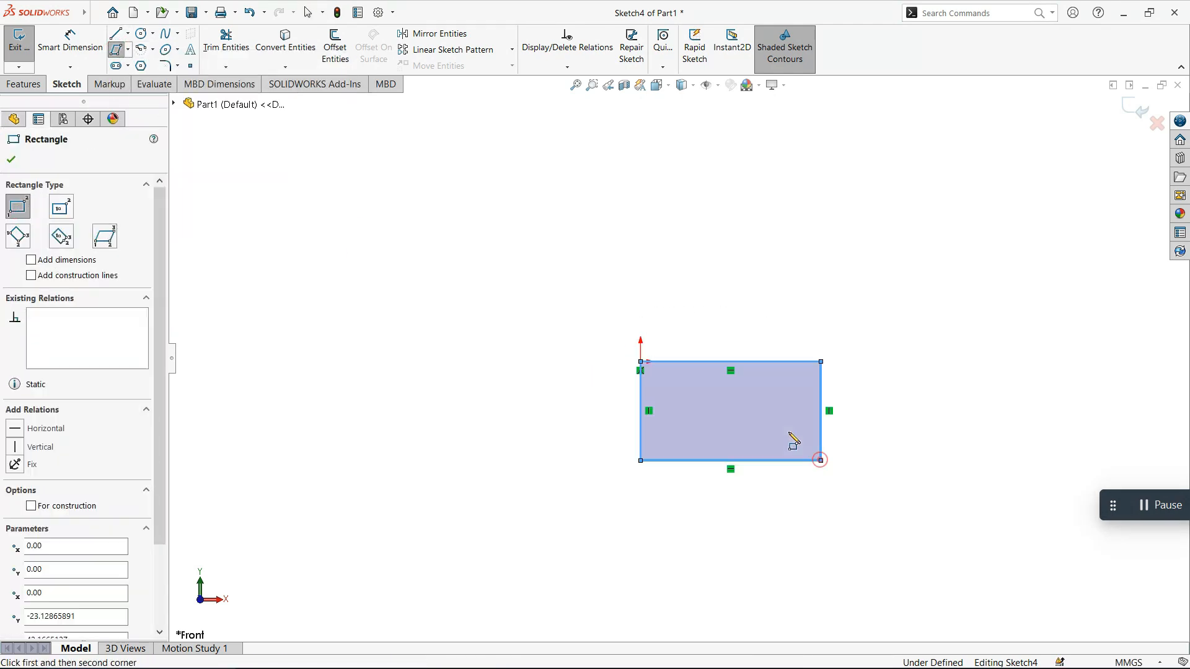
click(674, 392)
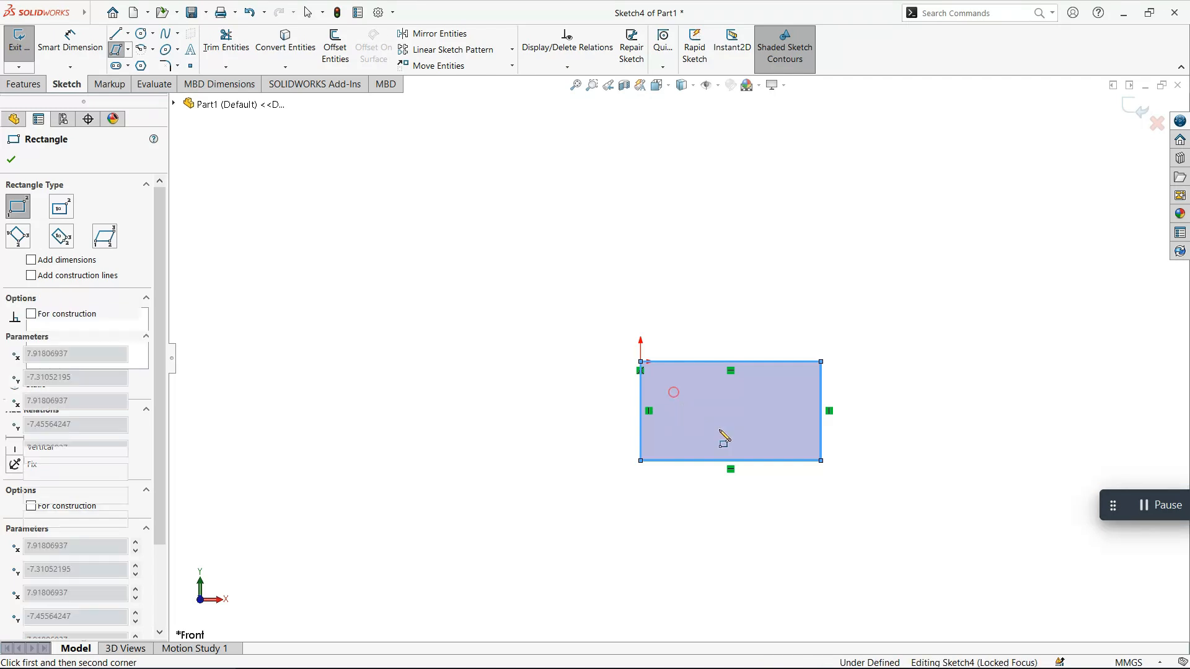
click(888, 521)
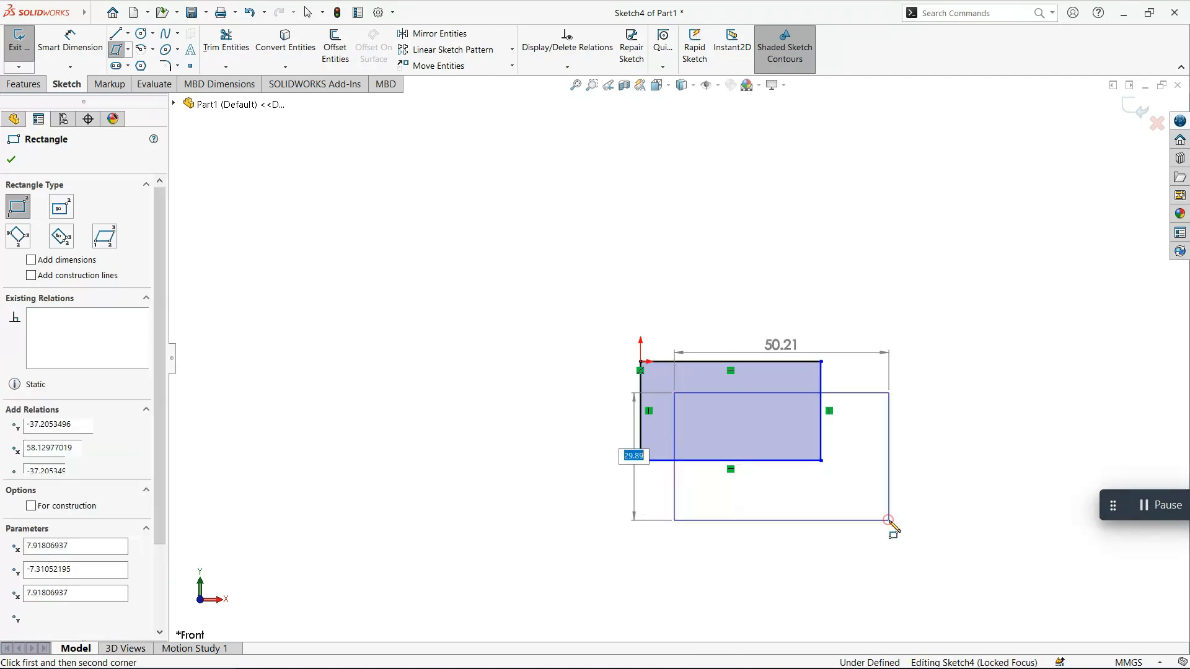
Draw four lines joining the matching corners of the two overlapping rectangles to form a box outline
click(116, 34)
click(640, 362)
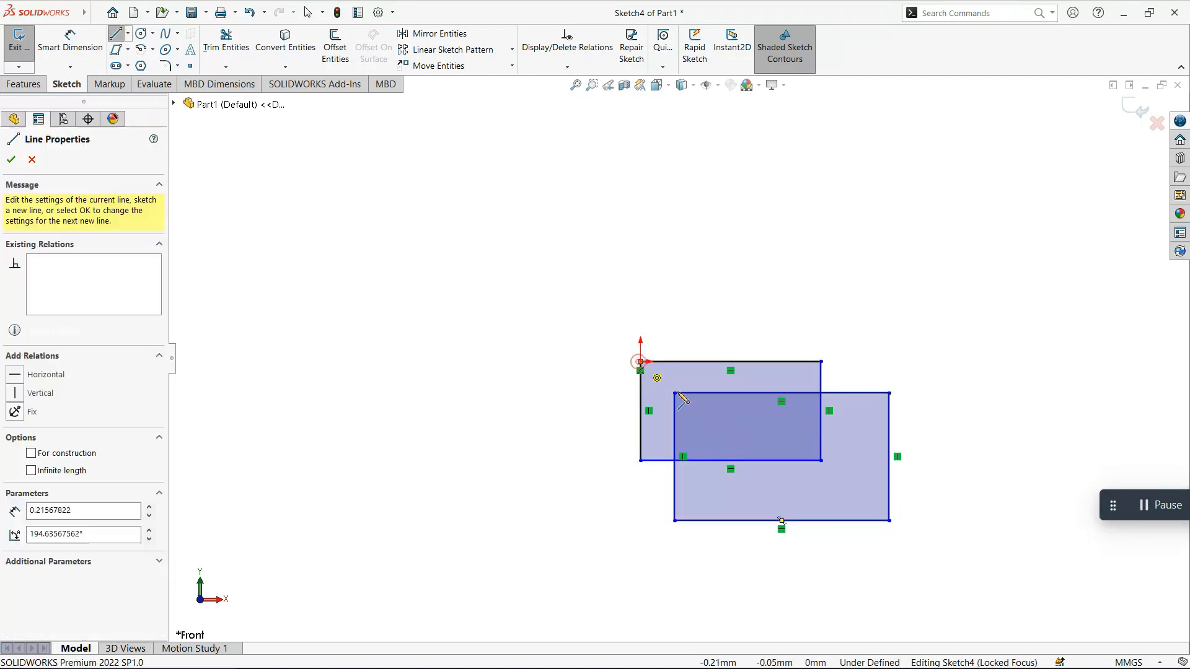
click(675, 393)
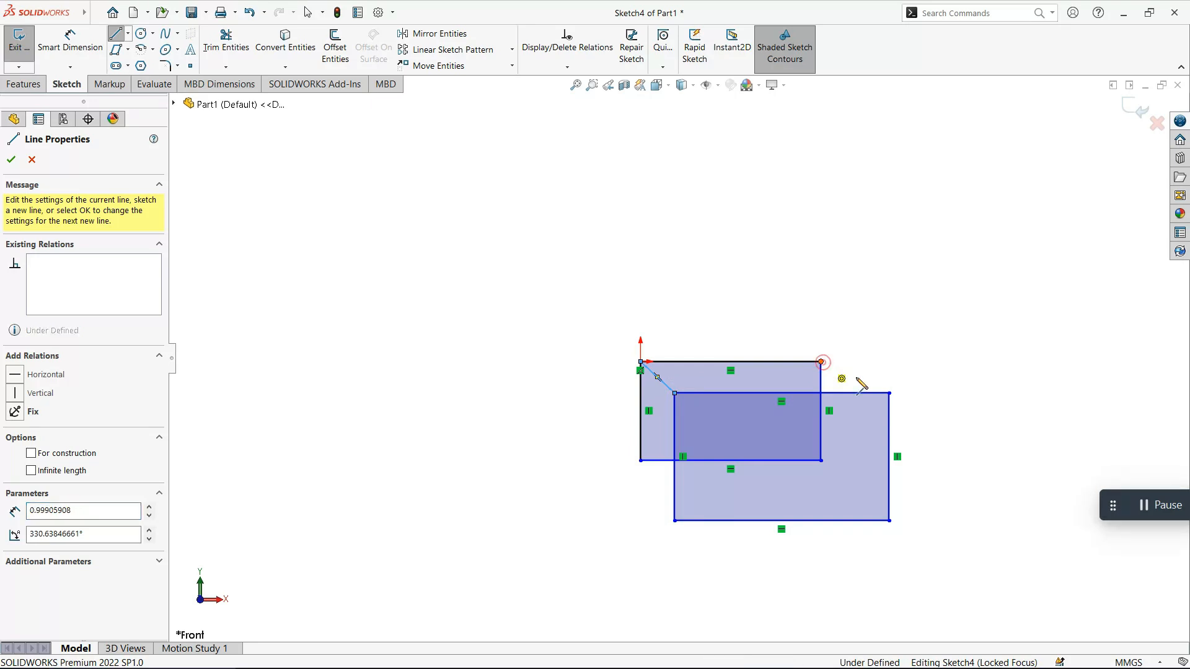
click(821, 361)
click(889, 393)
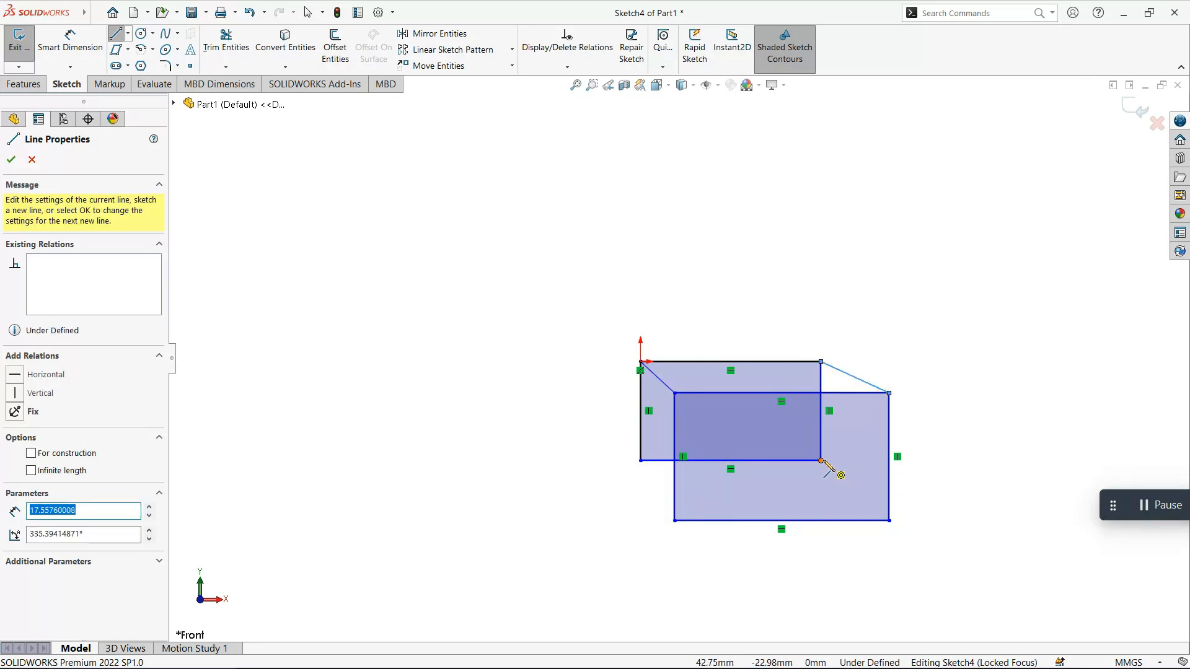
click(821, 462)
click(889, 520)
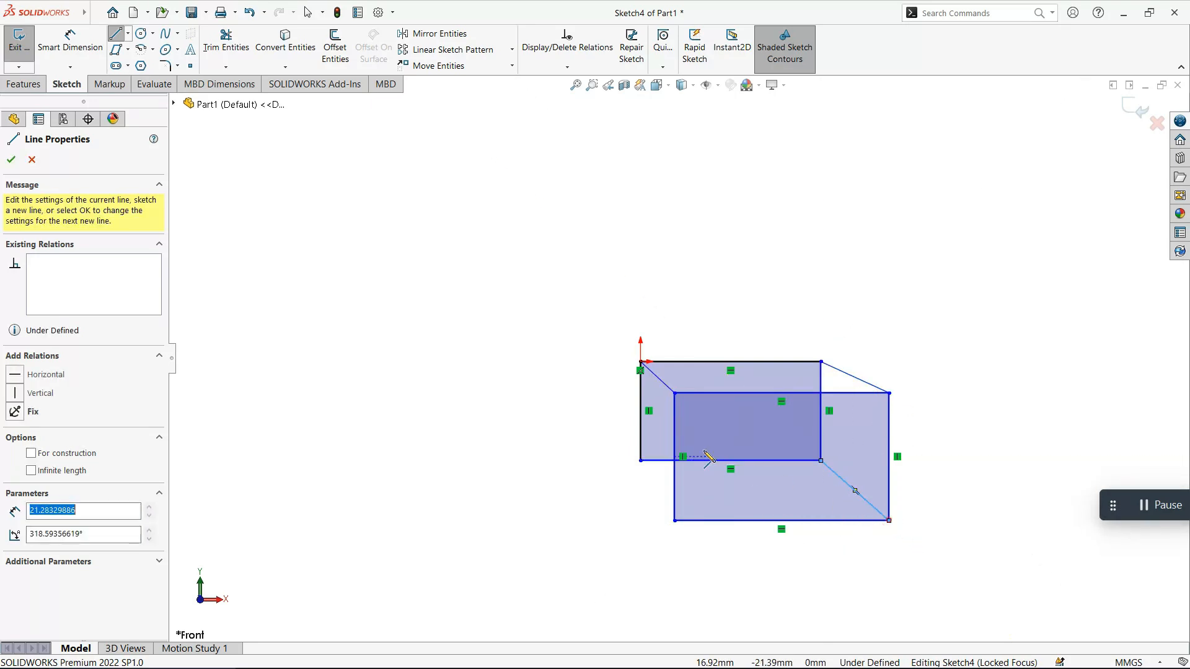
click(640, 461)
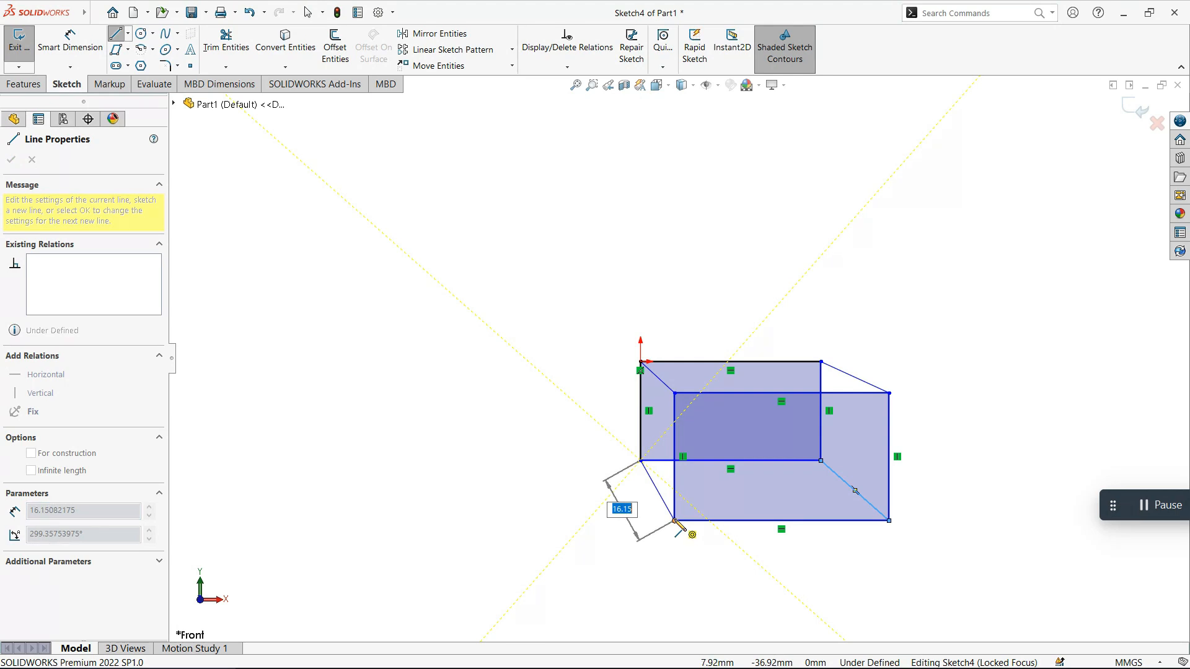
click(675, 521)
key(Escape)
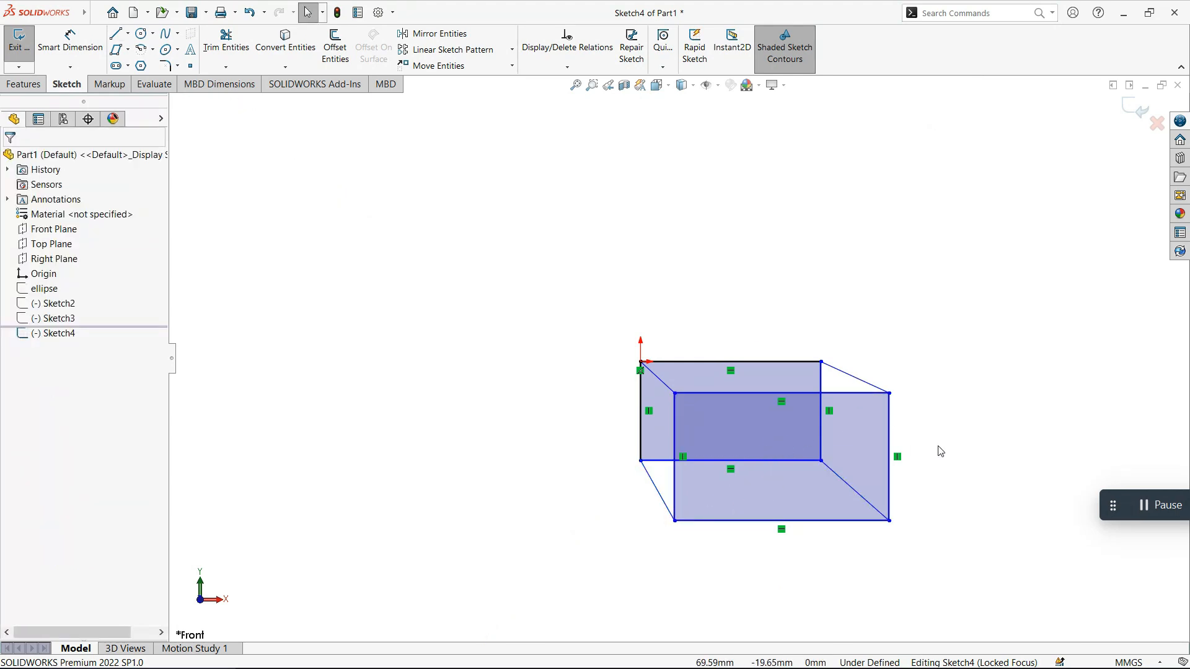
Power trim the origin rectangle's right and lower edges inside the larger rectangle, along with the lower-right diagonal
scroll(891, 451, up, 1)
scroll(890, 450, down, 1)
scroll(891, 450, up, 1)
scroll(801, 436, down, 2)
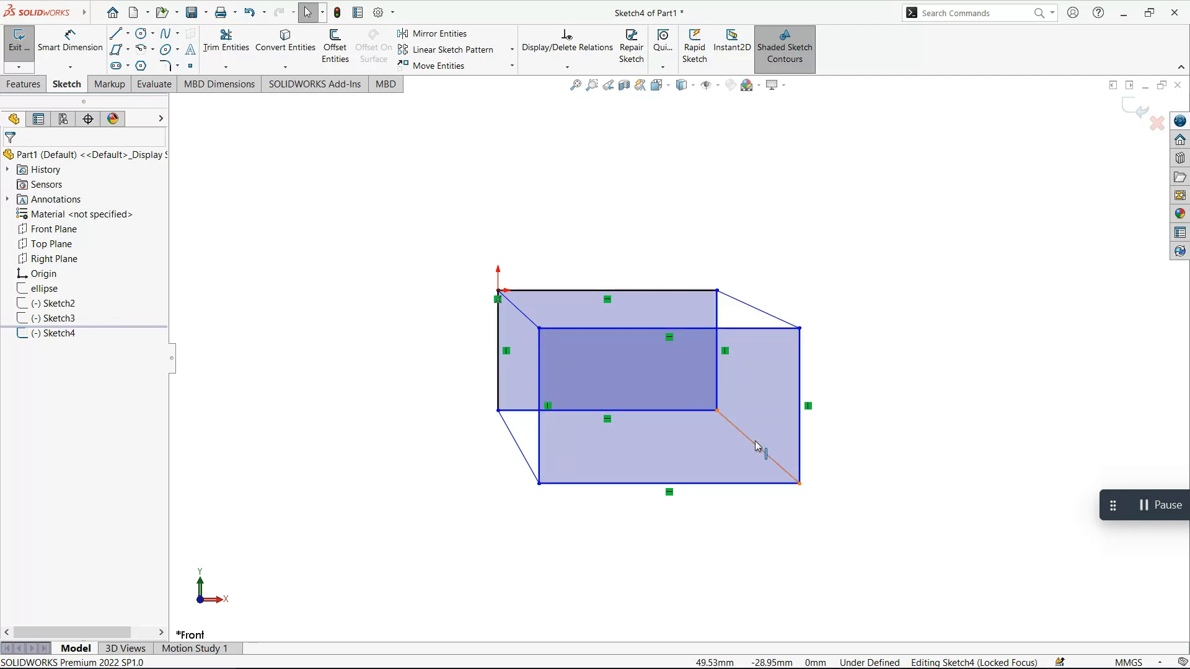
click(226, 43)
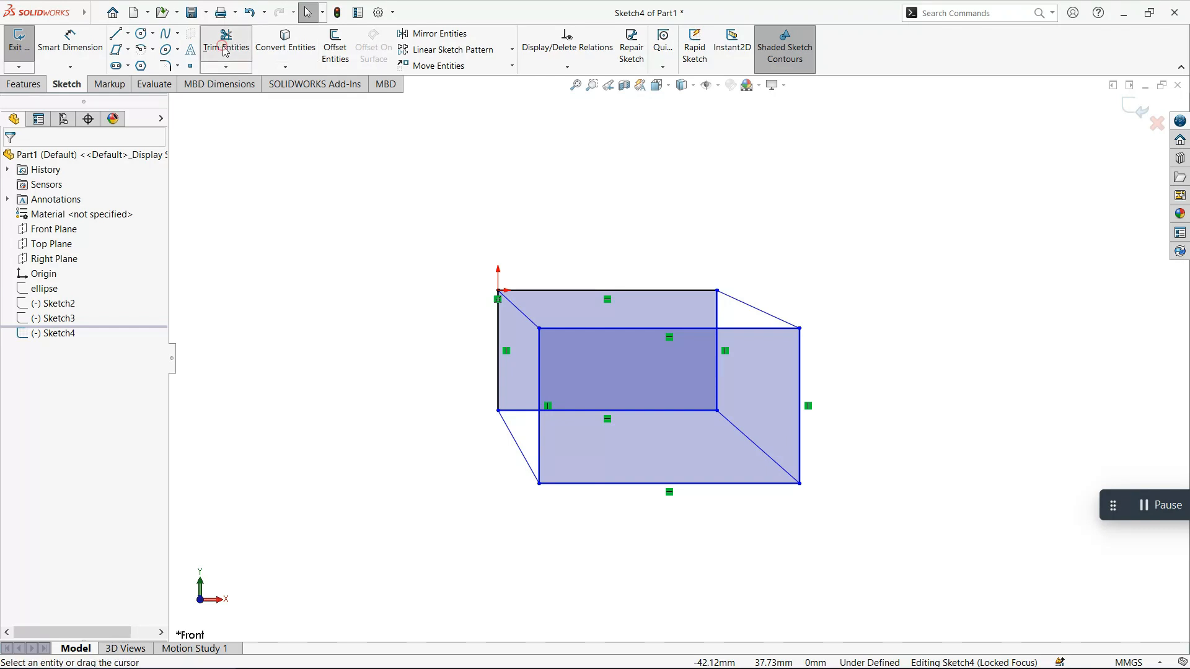
drag(690, 369, 731, 366)
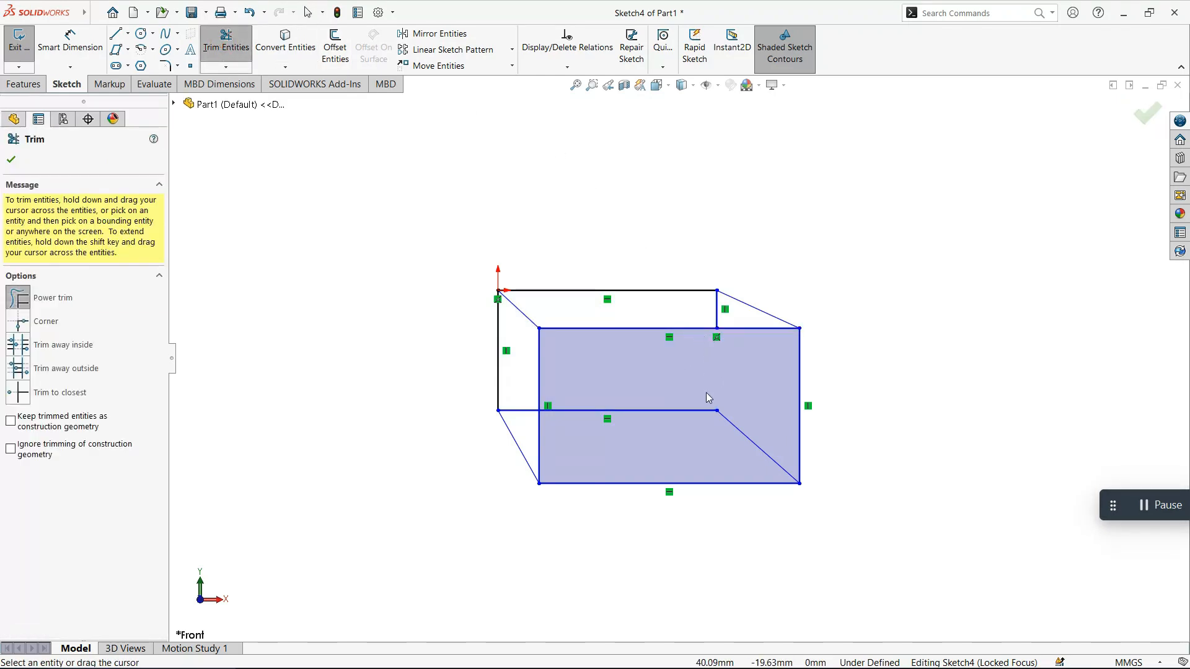
mouse_move(705, 393)
mouse_down()
mouse_move(698, 431)
mouse_move(708, 440)
mouse_up()
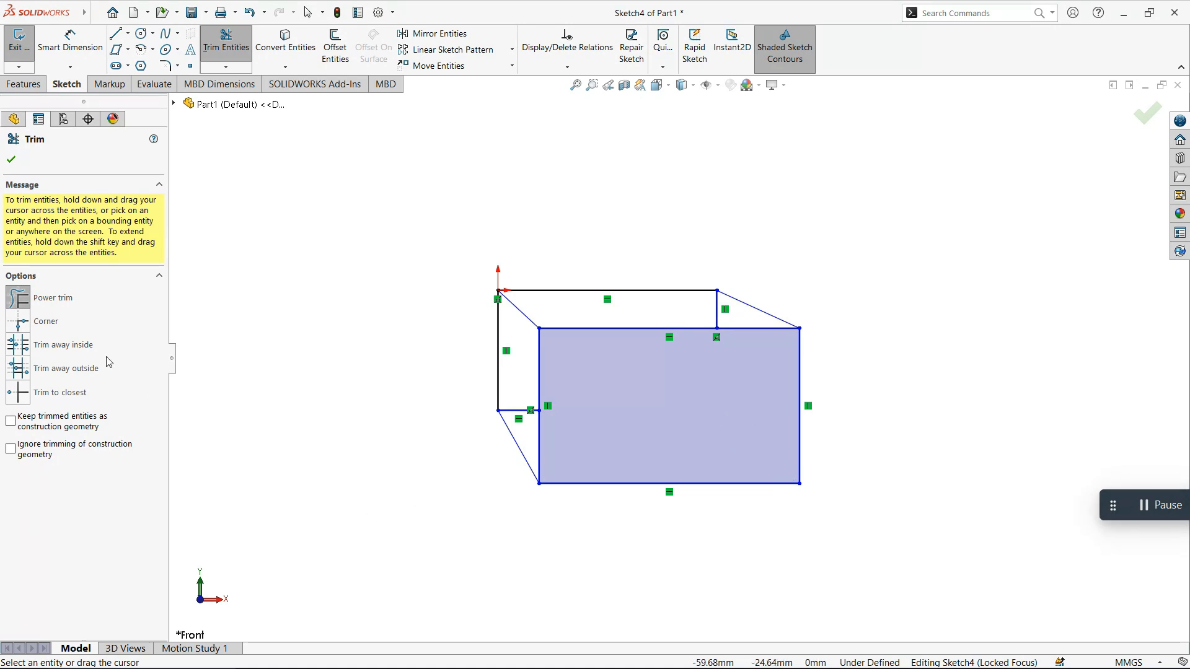
click(11, 160)
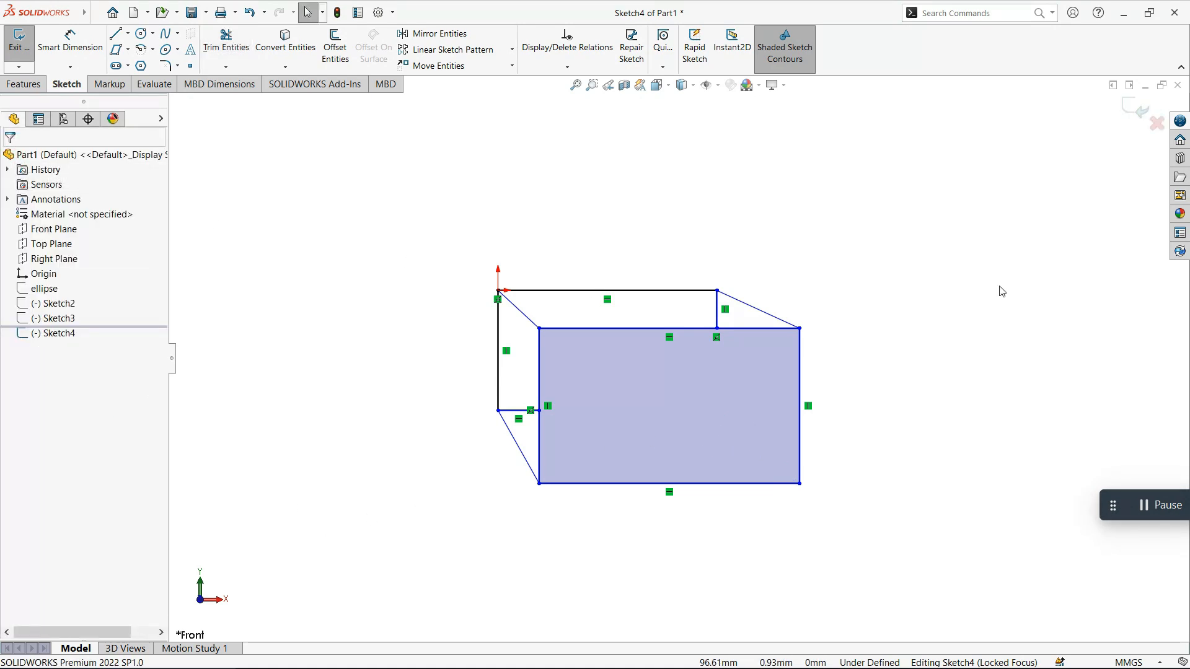
Undo the power trims, restoring both full rectangles and the diagonal
scroll(941, 335, up, 3)
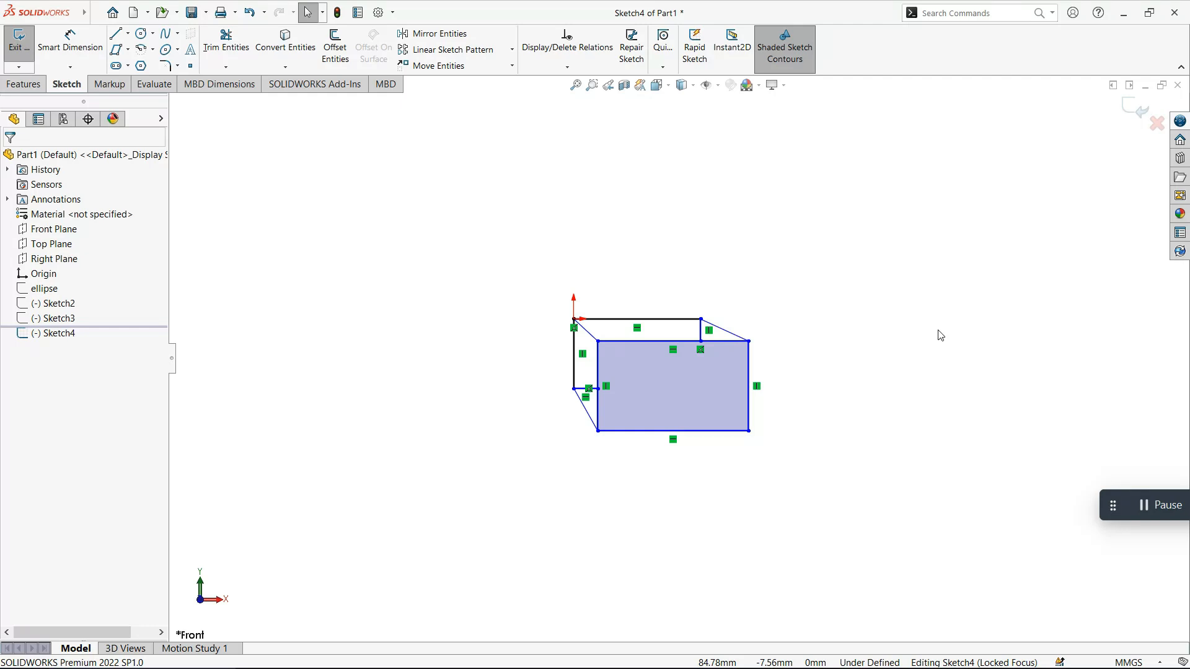
scroll(831, 473, up, 1)
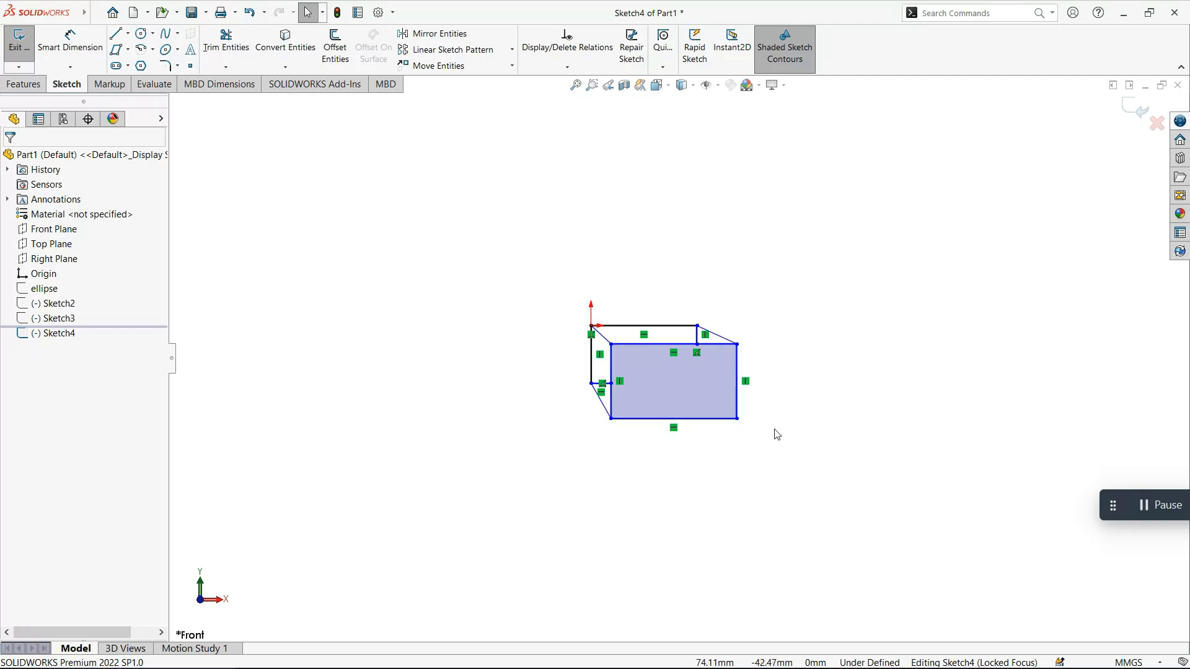
scroll(751, 412, down, 1)
scroll(640, 332, down, 2)
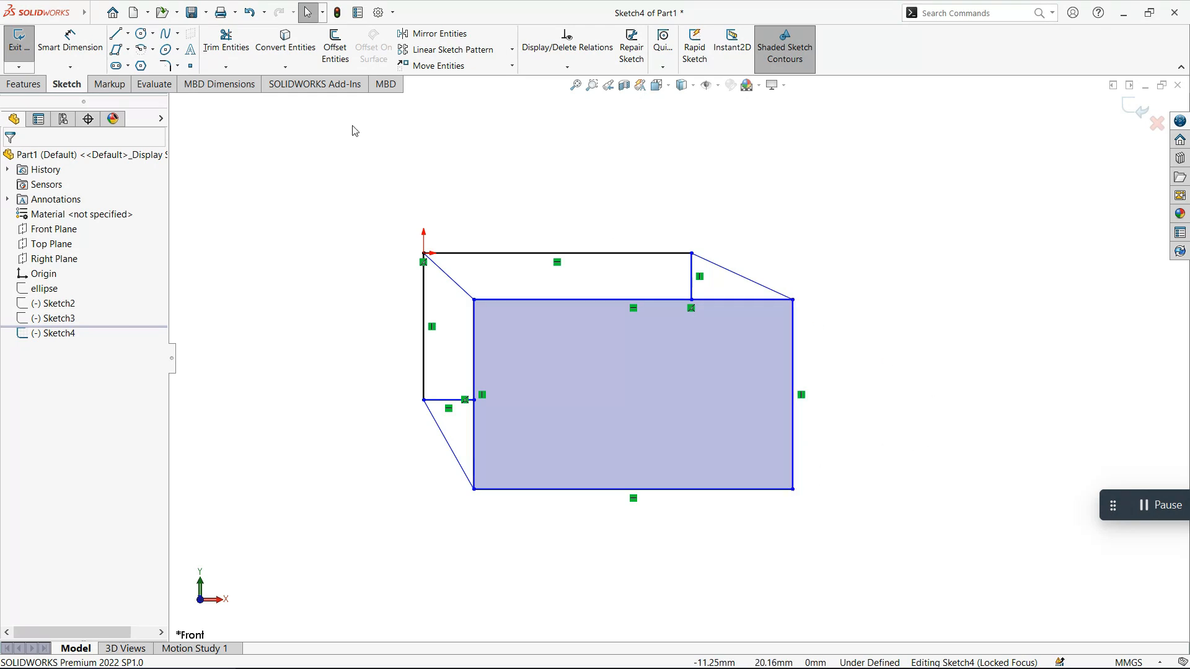
click(242, 64)
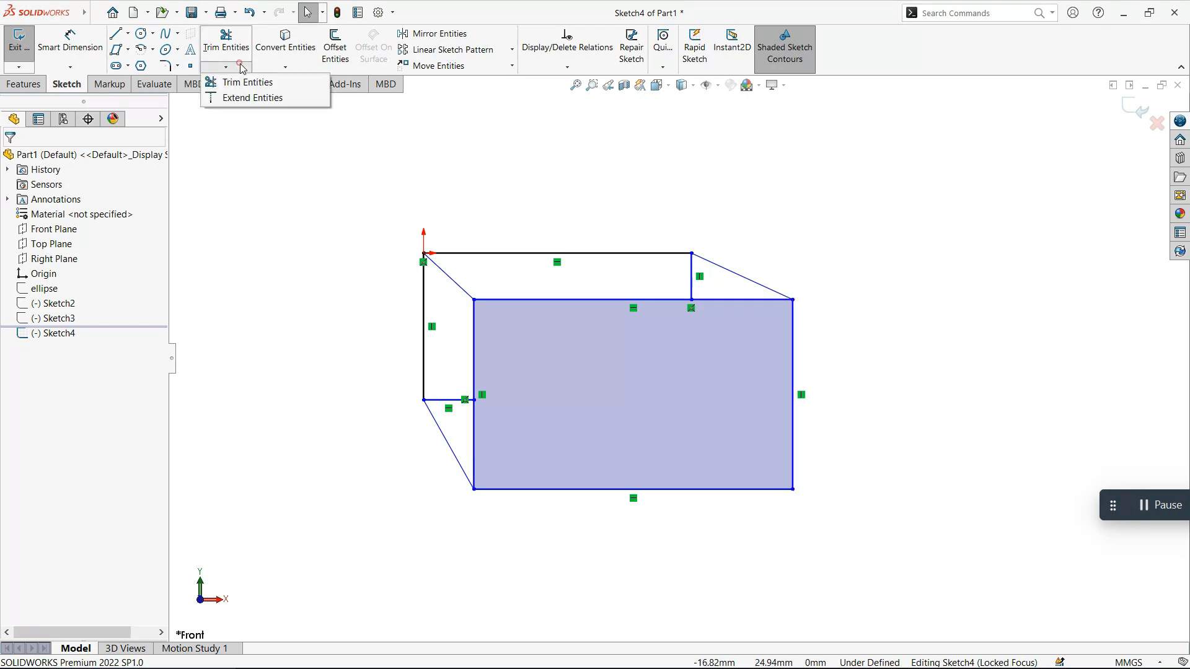
click(708, 196)
key(ctrl+z)
key(ctrl+z)
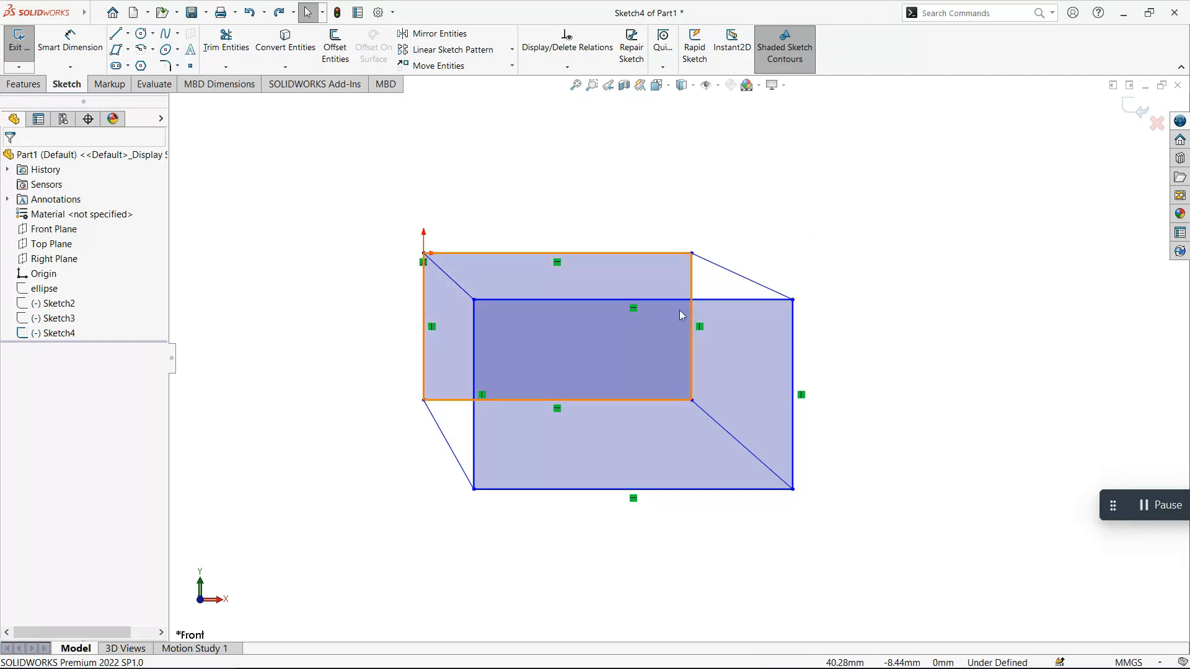
click(693, 322)
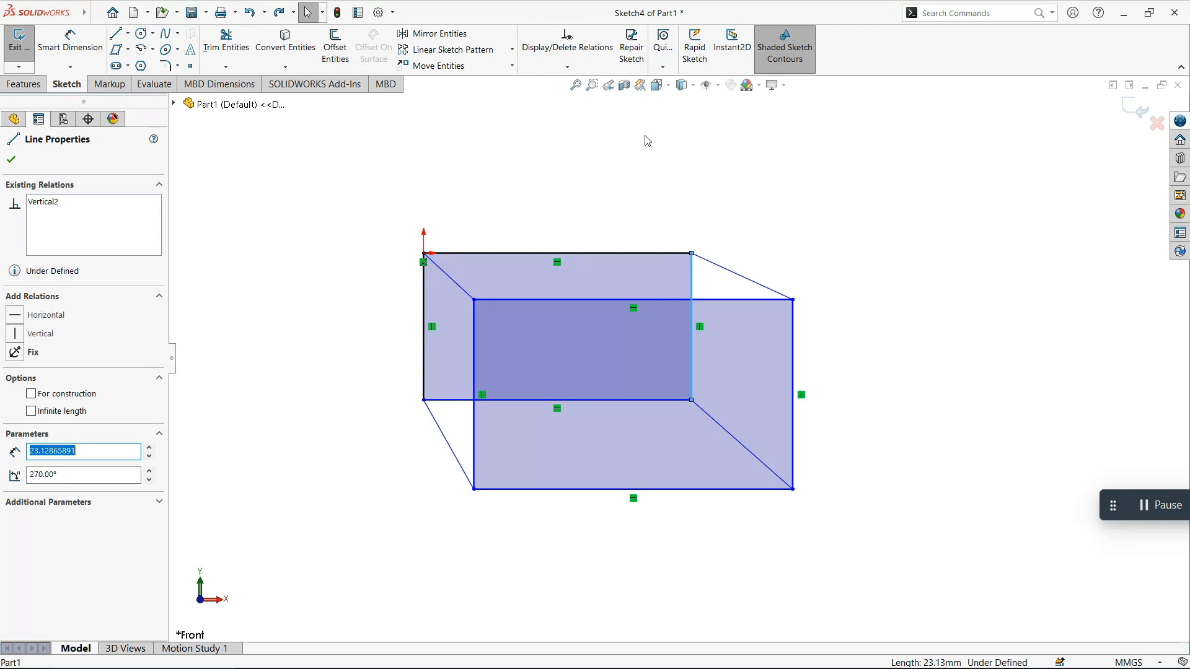
click(809, 229)
Use Power trim again to remove the hidden right edge, lower-right diagonal and lower edge inside the larger rectangle
click(226, 50)
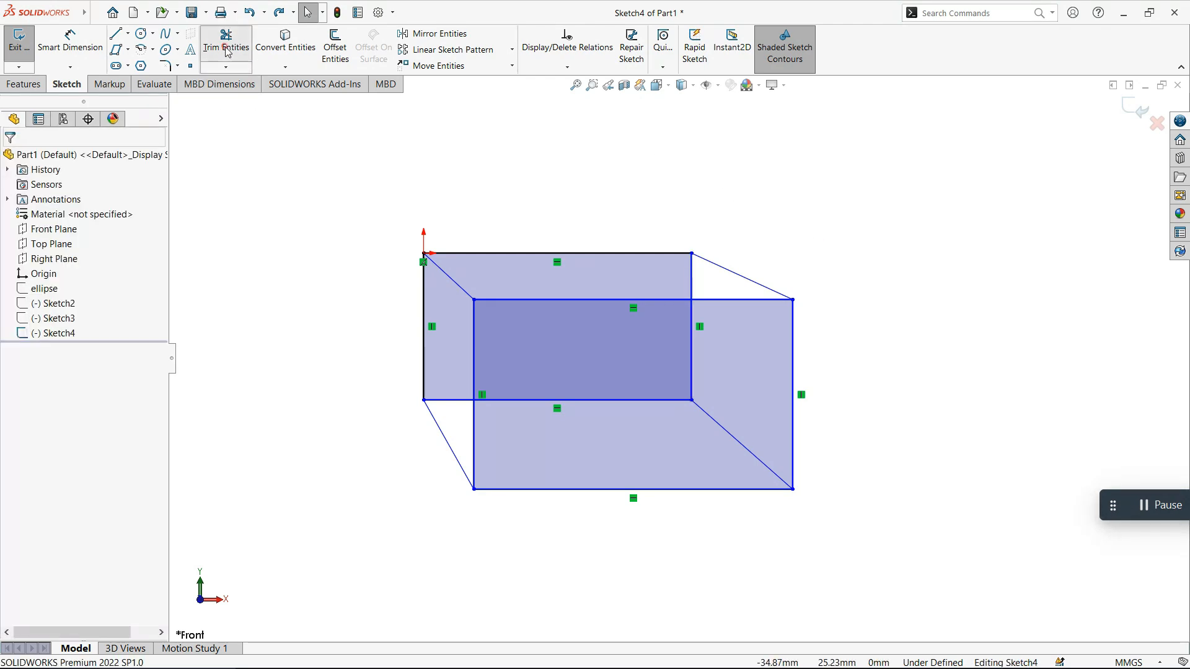
drag(698, 327, 684, 338)
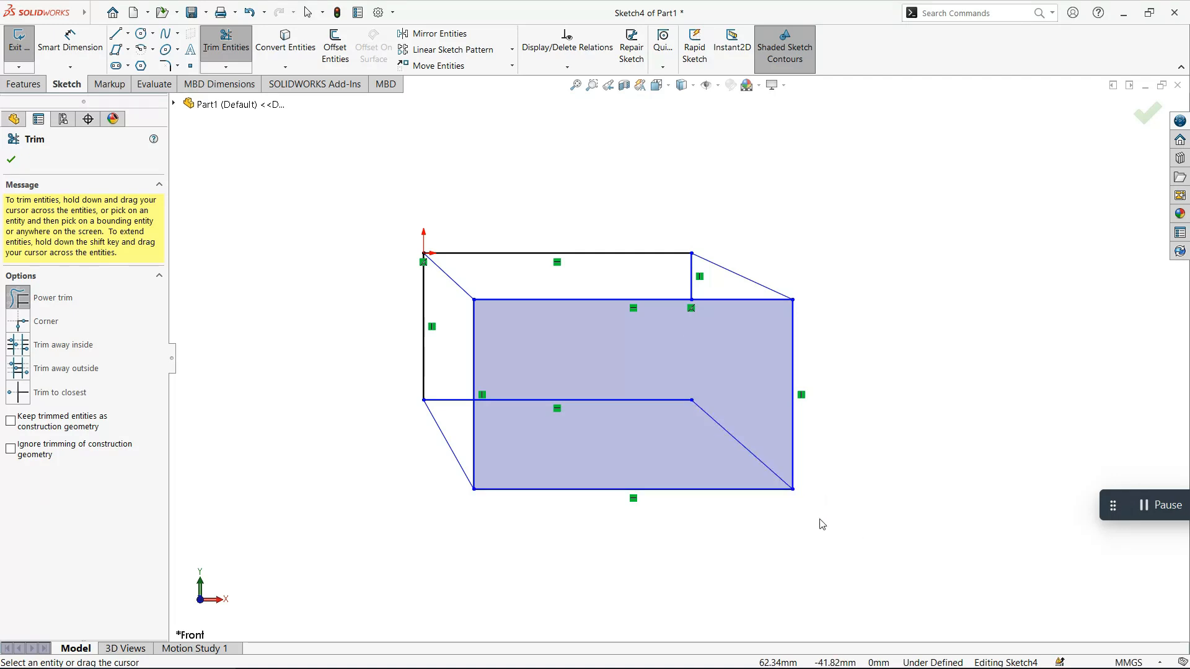
click(762, 461)
click(761, 461)
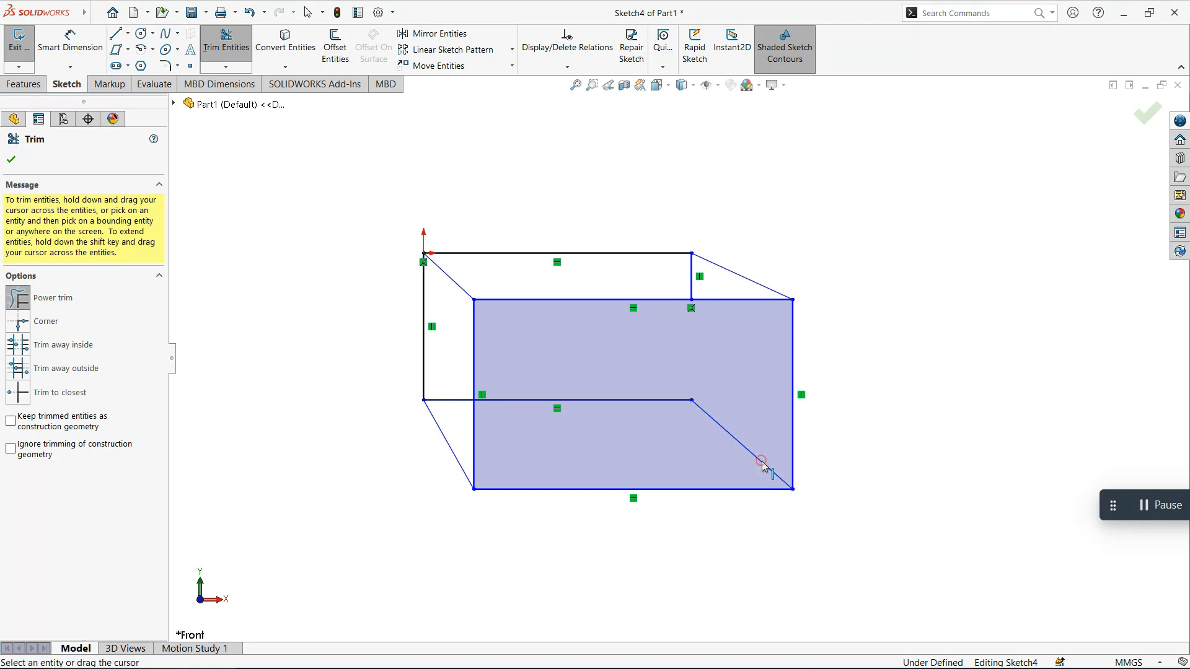
drag(760, 438, 754, 473)
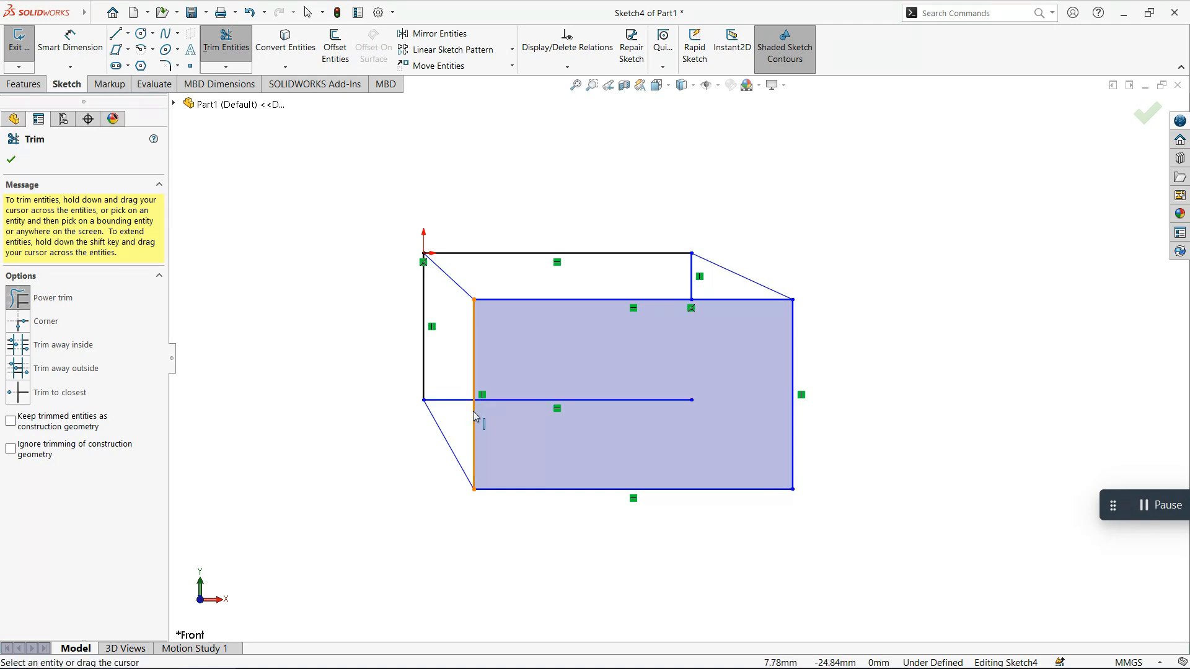
drag(526, 410, 525, 380)
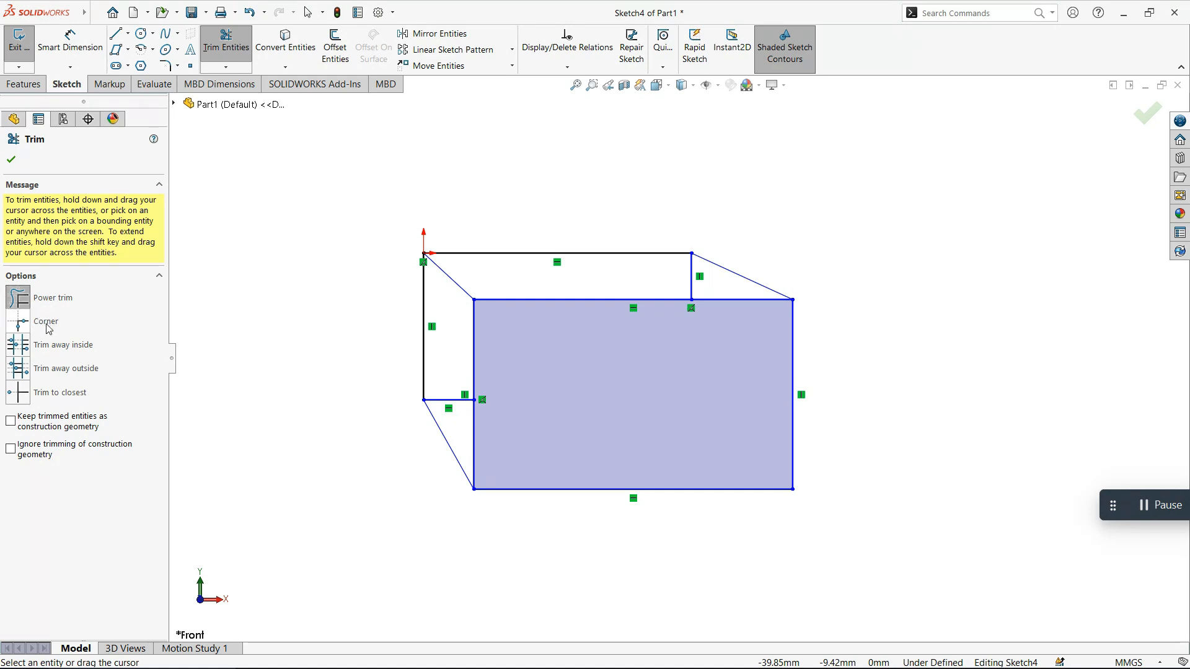
Try the Corner trim option on the short vertical edge between the origin rectangle's upper-right corner and the larger rectangle
click(18, 323)
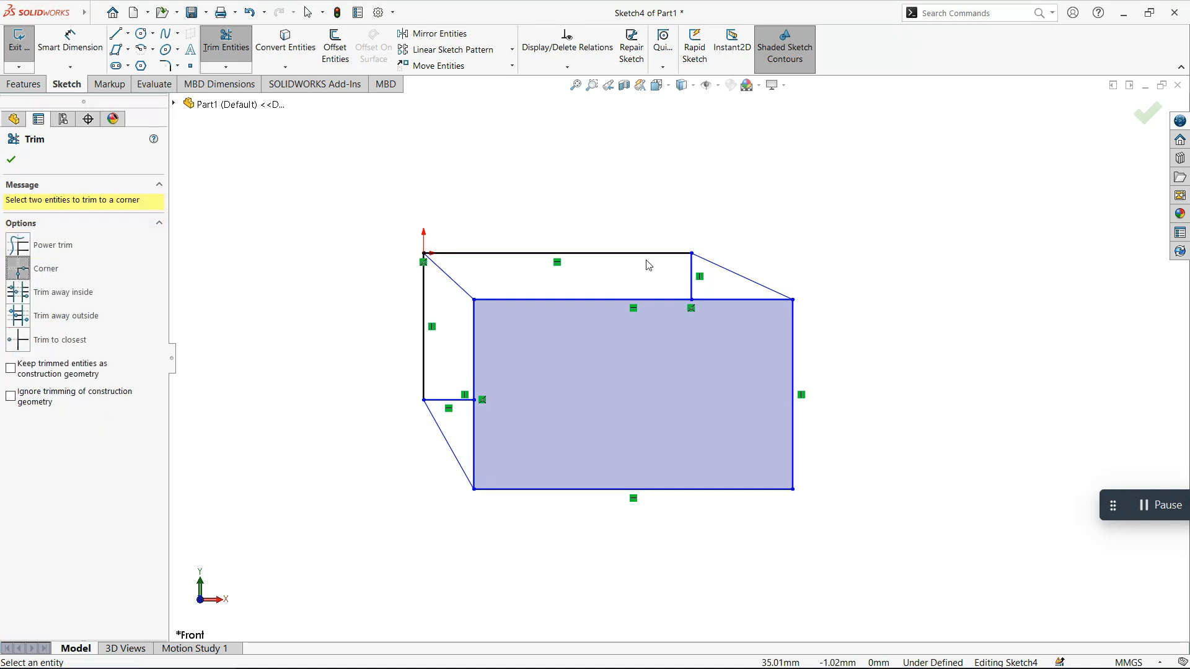
click(693, 280)
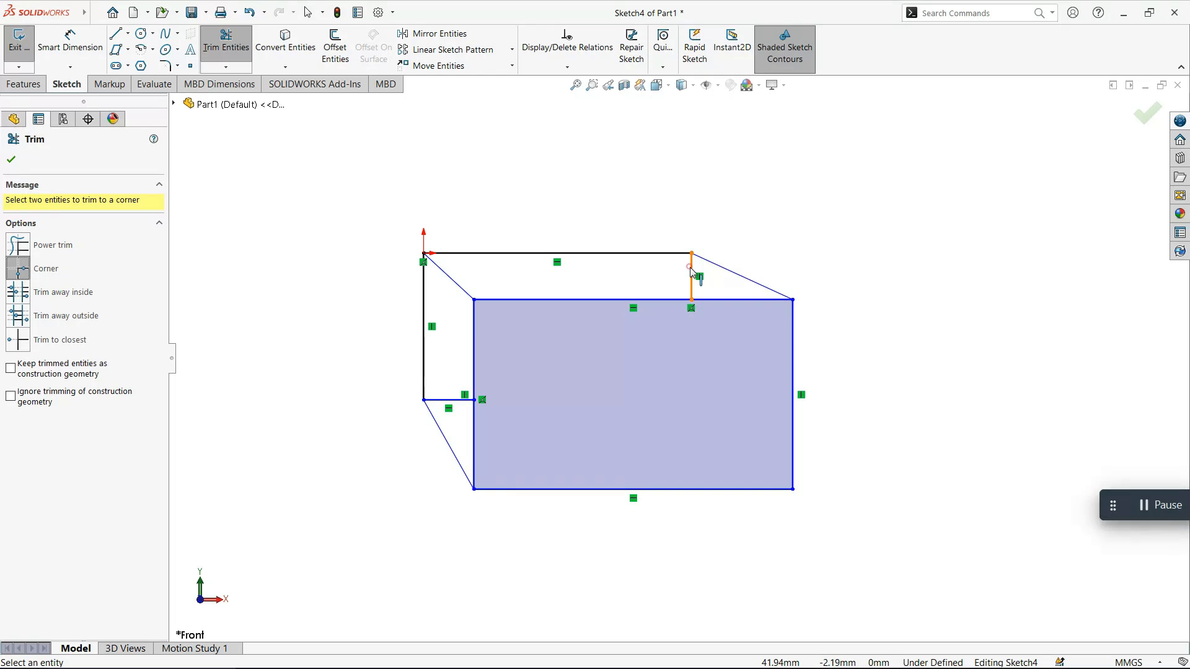
click(705, 283)
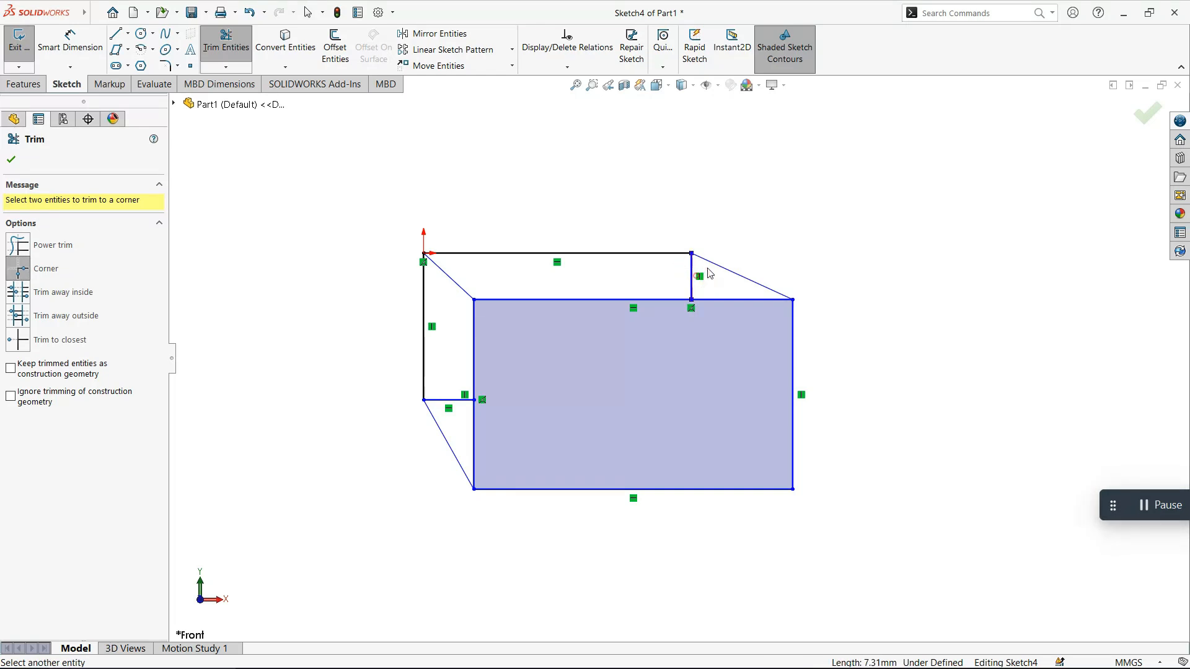
click(697, 263)
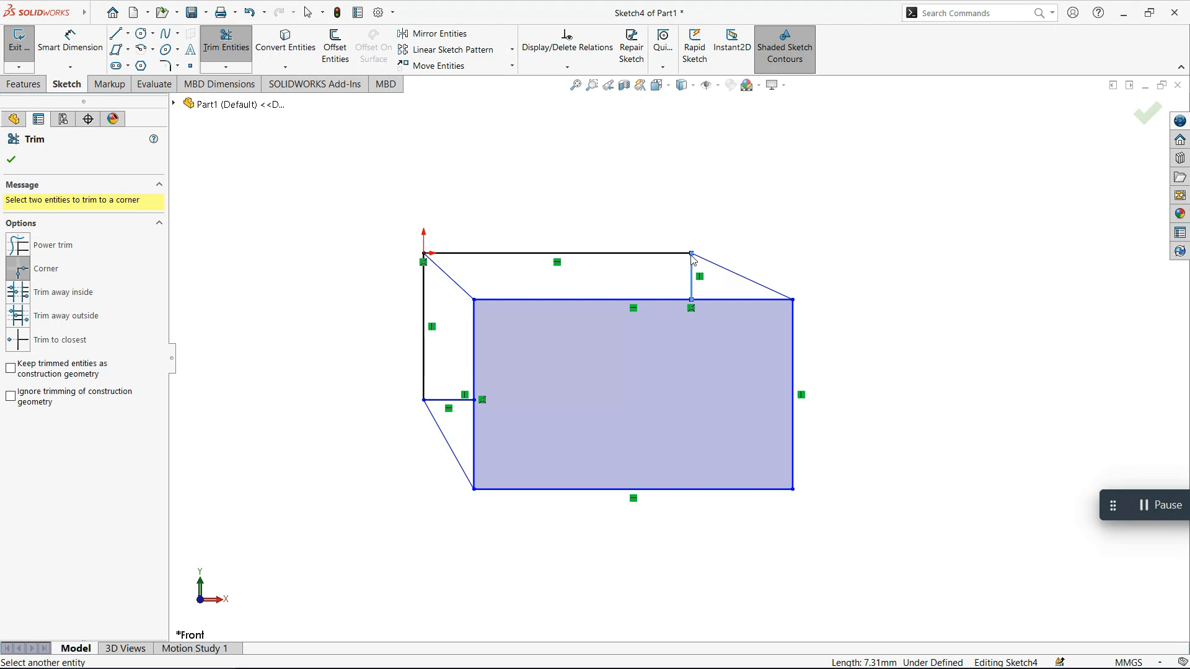
click(13, 158)
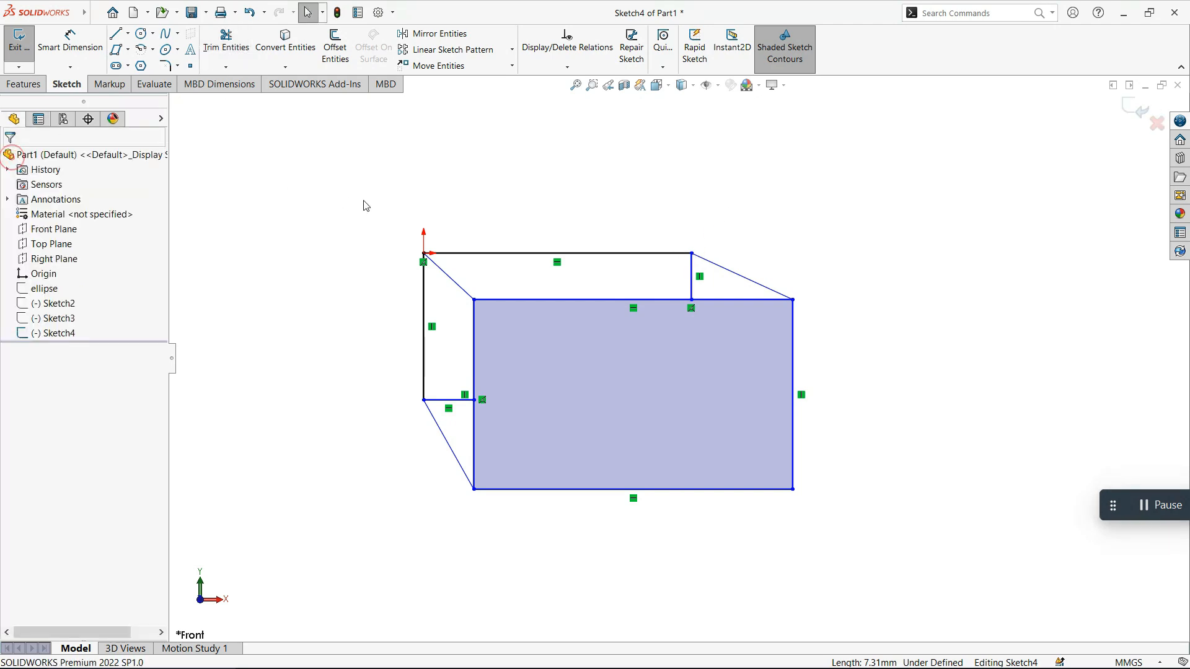
Undo the second round of trims on the box's hidden edges
click(362, 199)
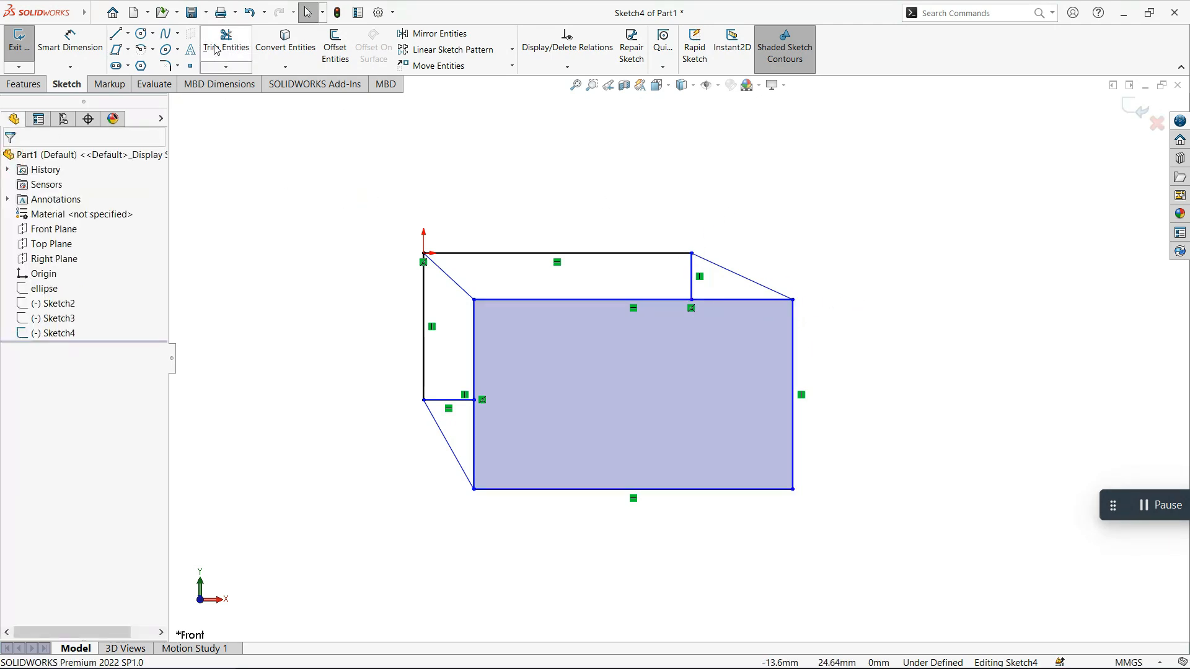
click(294, 132)
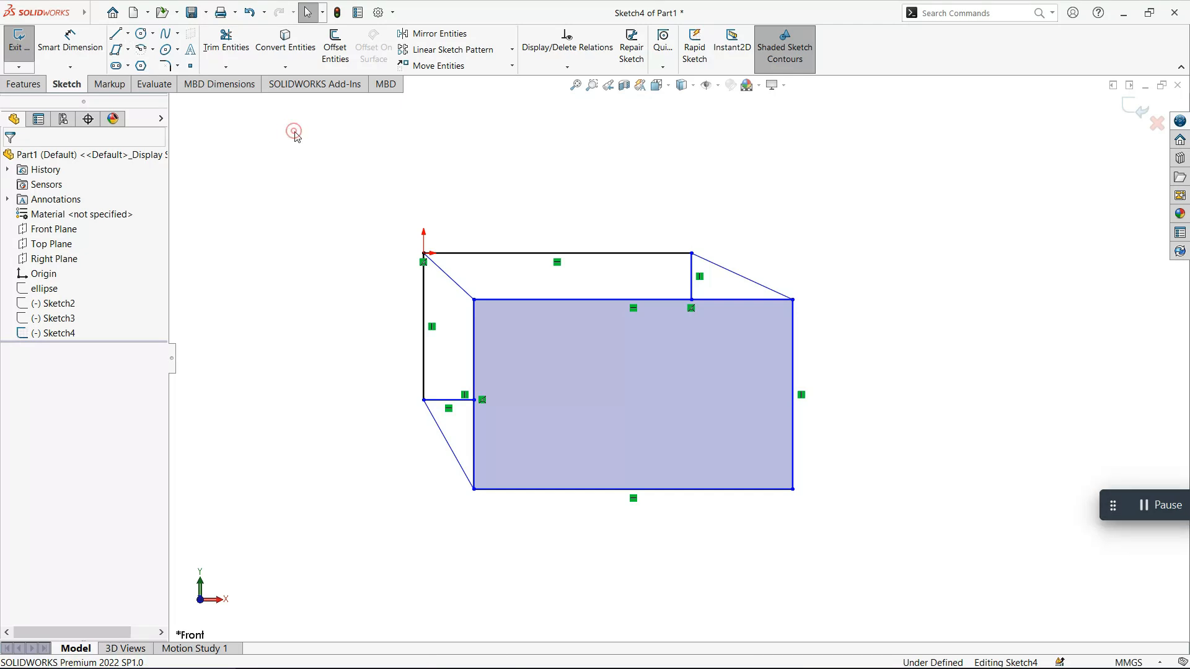
key(ctrl+z)
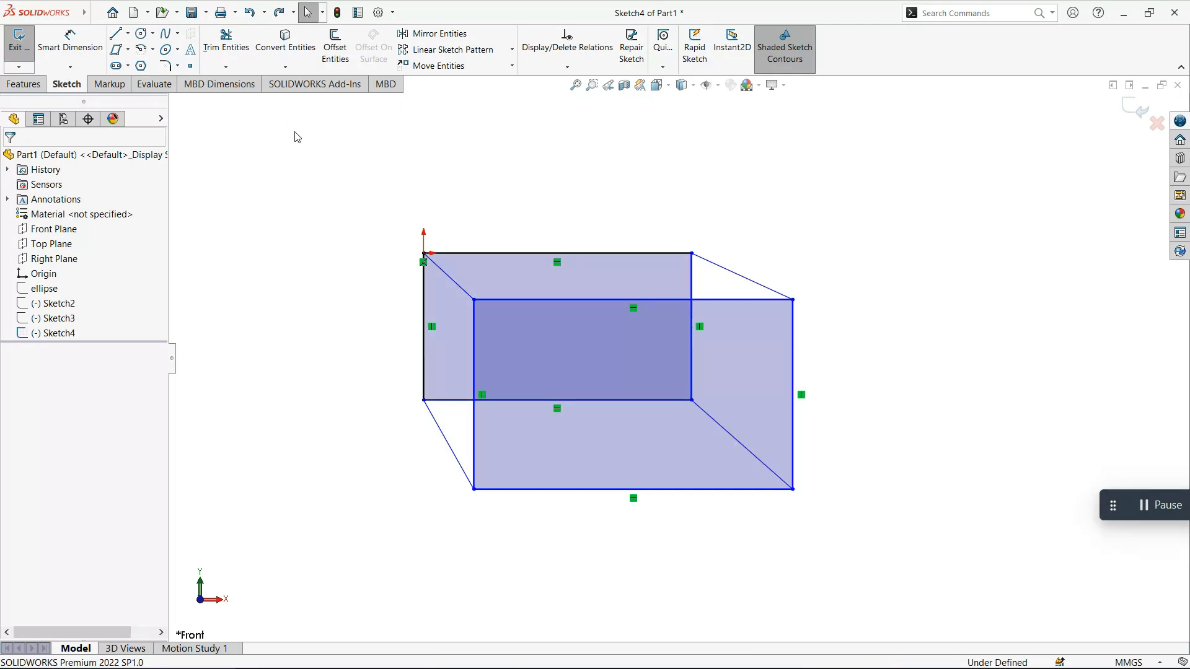
Replace the origin rectangle's right edge with a vertical line from its lower-right corner extending above its top edge
click(114, 34)
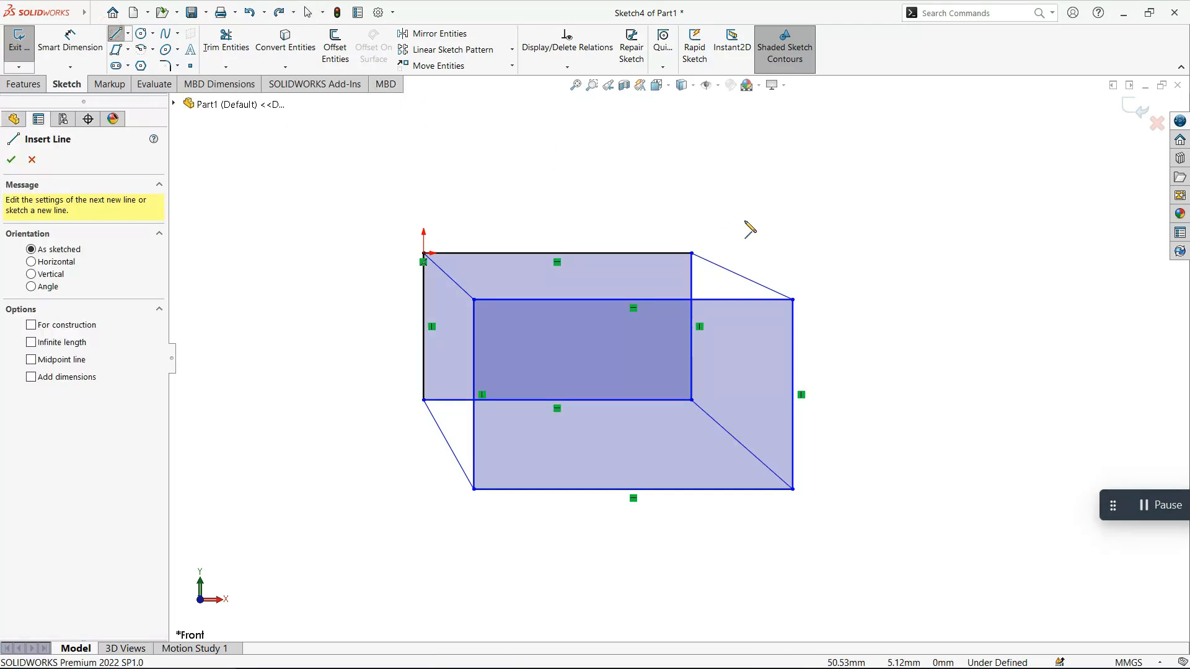
key(Escape)
click(690, 262)
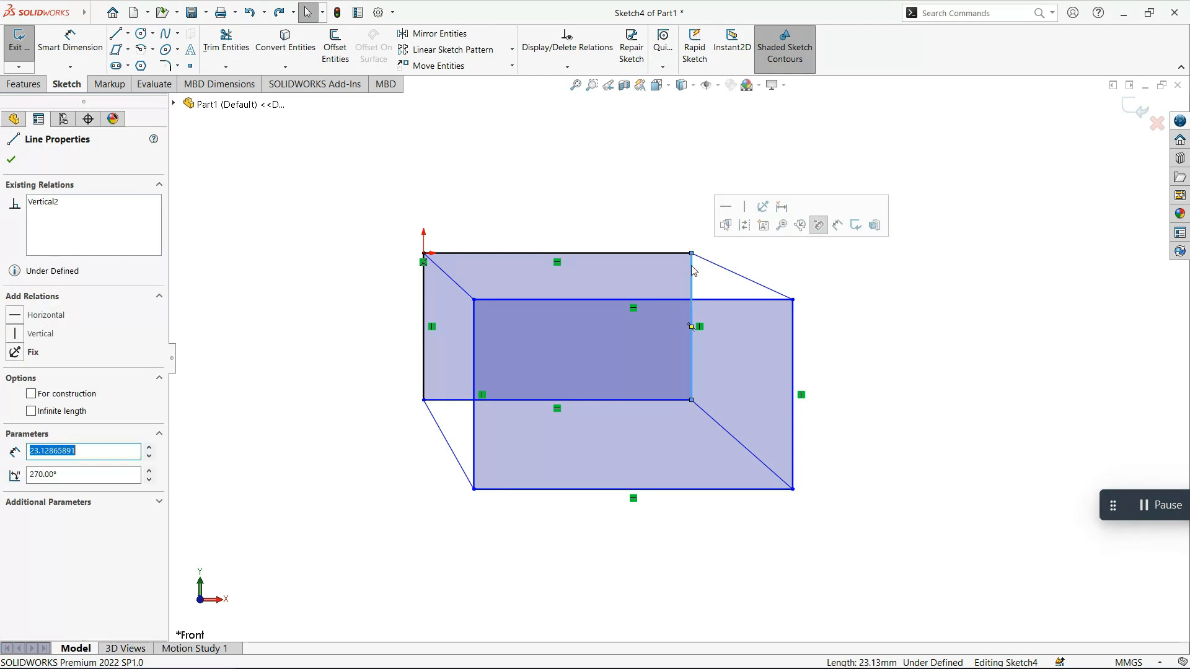
key(Delete)
key(l)
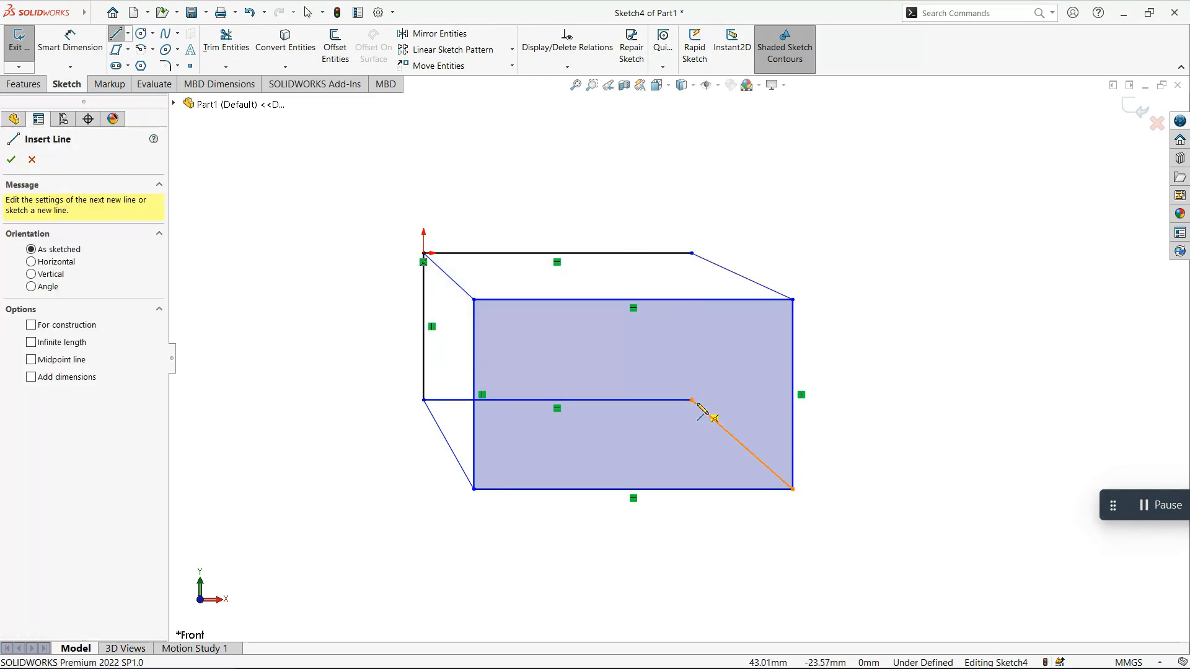
click(692, 401)
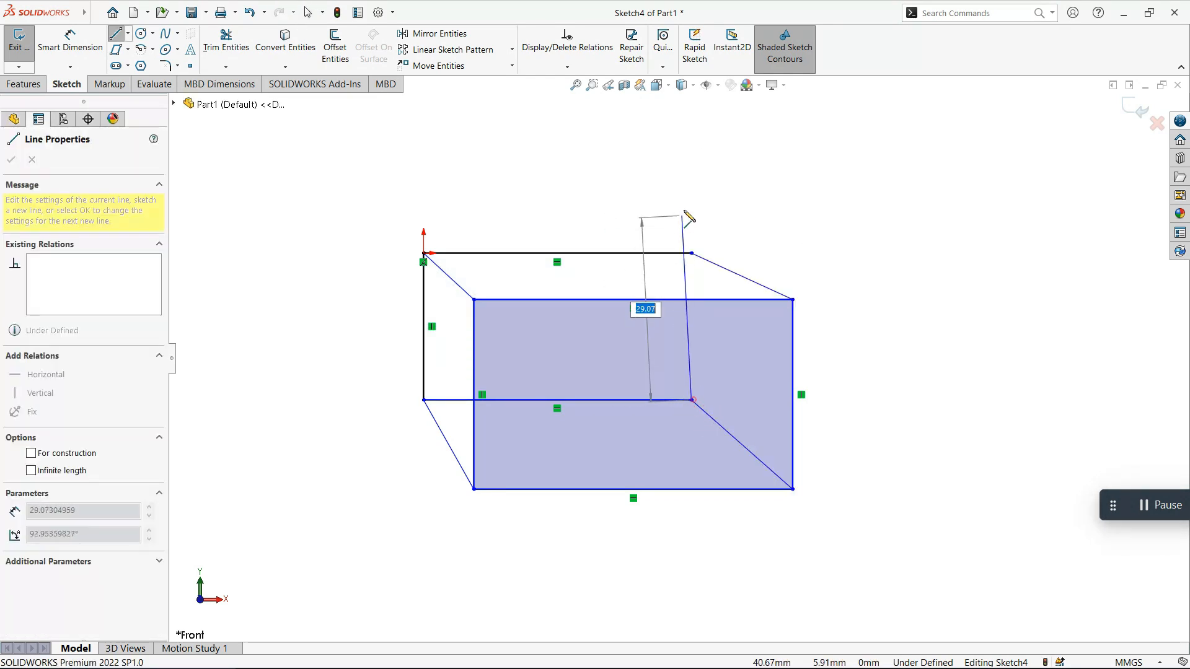
click(692, 176)
key(Escape)
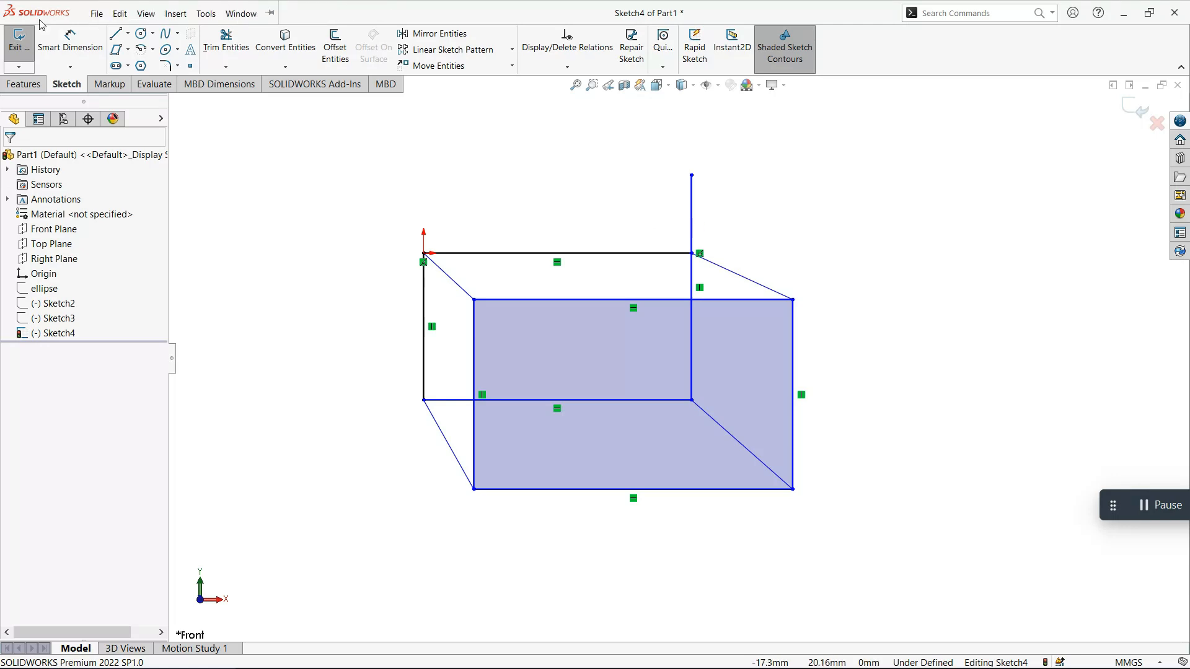
Corner-trim the vertical line with the origin rectangle's top edge, keeping the part of the line above the edge
click(225, 43)
click(50, 274)
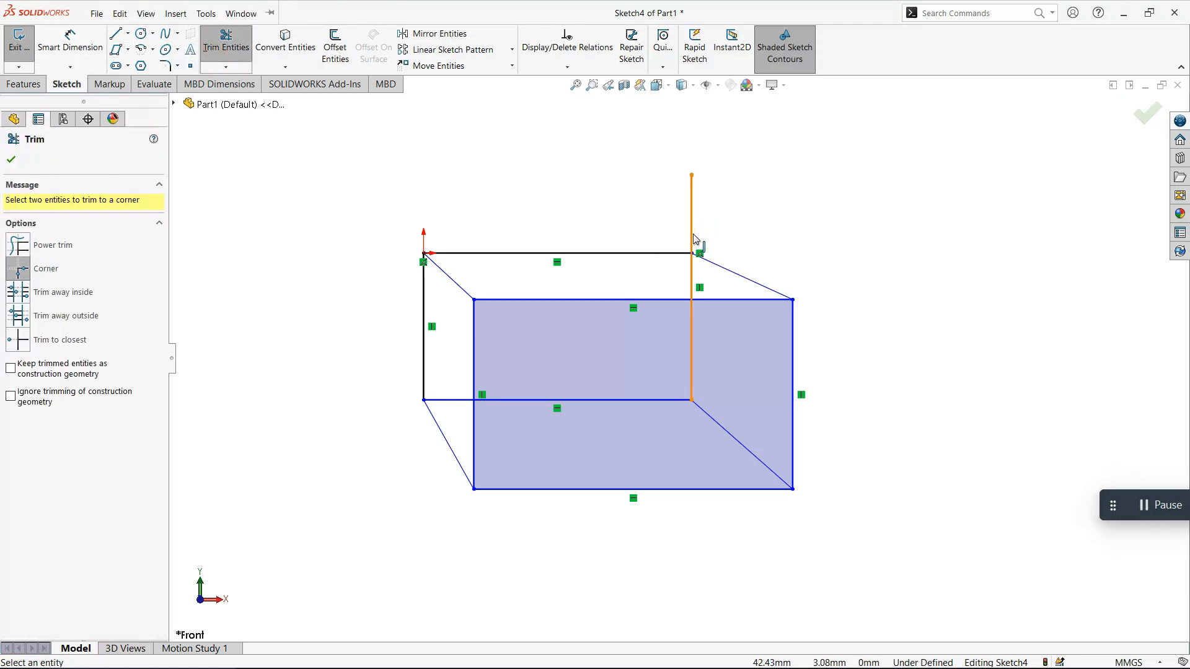
click(693, 234)
click(681, 254)
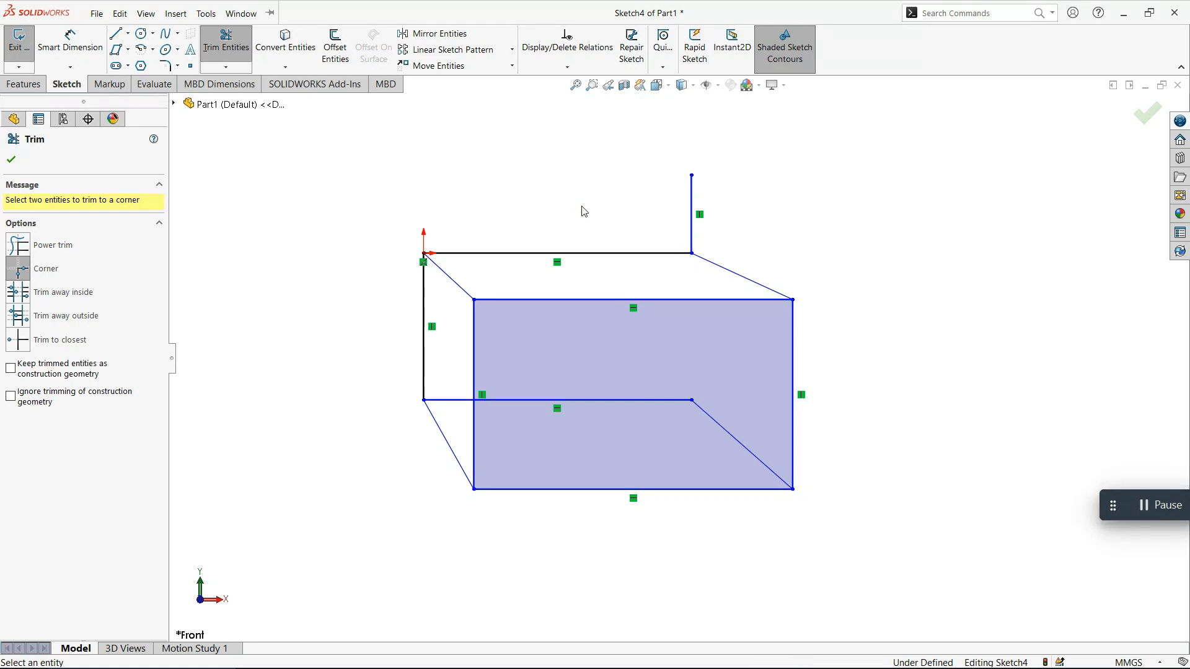
key(Escape)
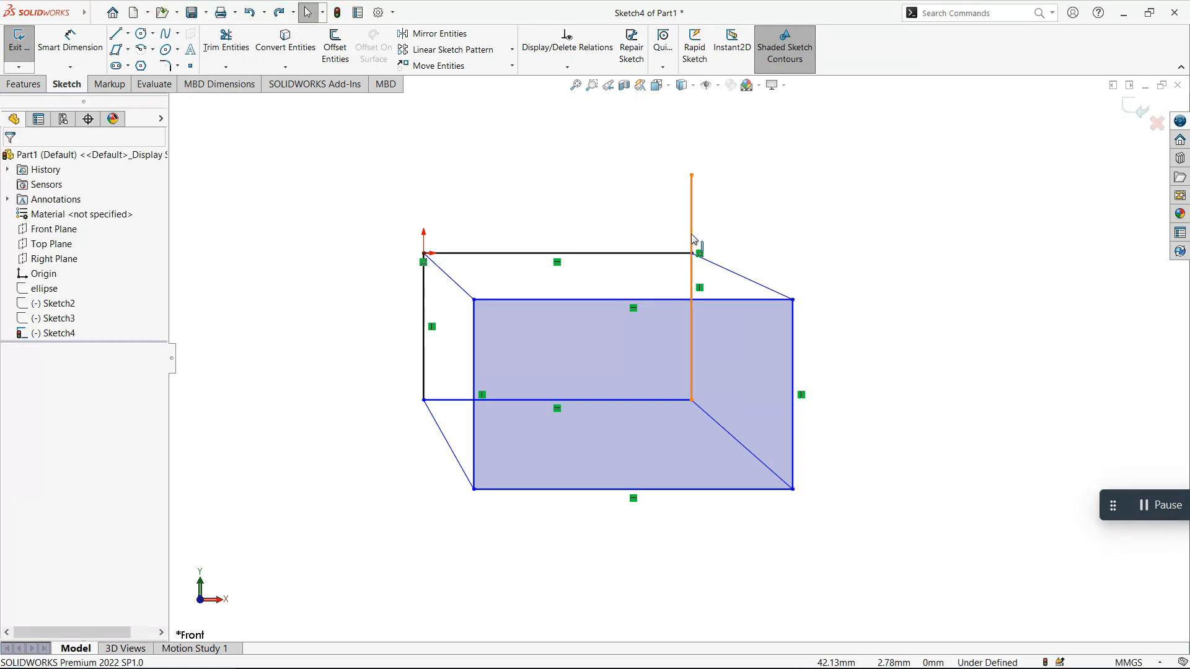
Try the Corner trim keeping the vertical line's part below the origin rectangle's top edge, and undo it
click(226, 47)
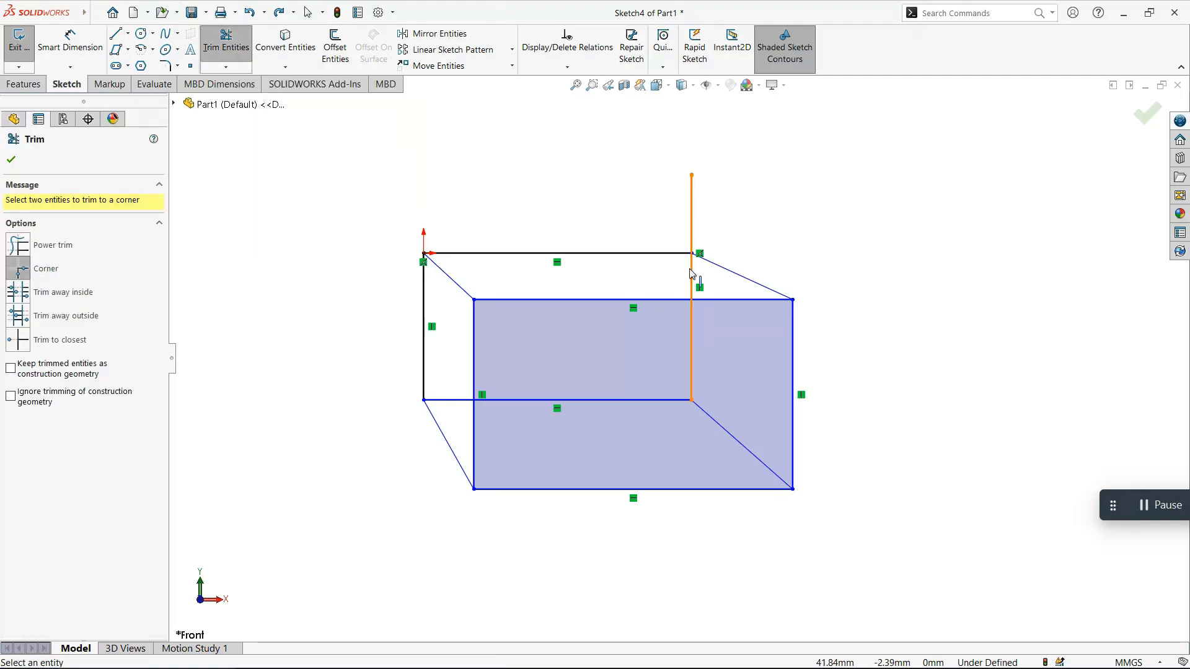
click(692, 272)
click(671, 254)
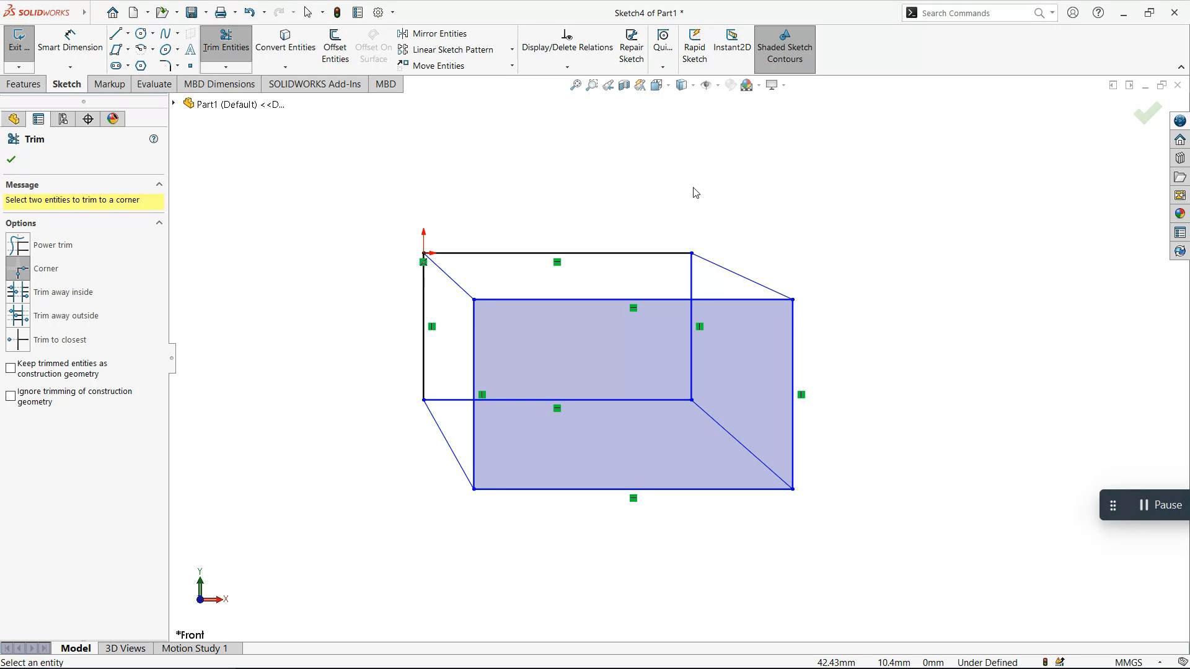
click(11, 161)
key(ctrl+z)
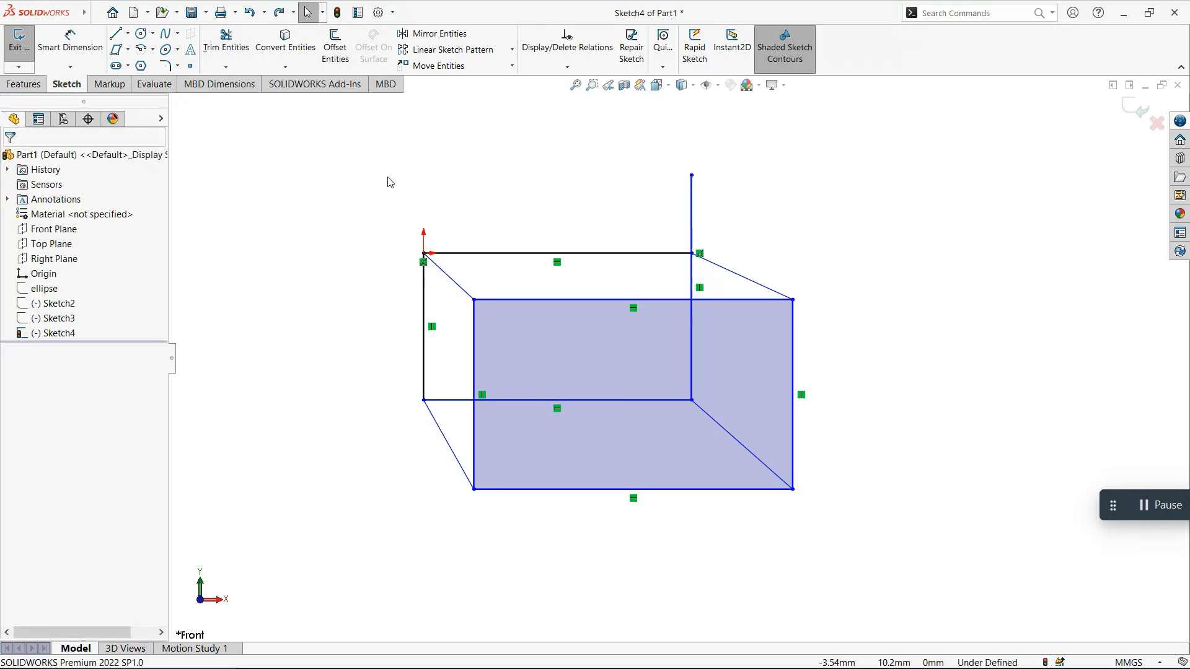
Try Trim away inside with the vertical line and the upper-right diagonal as the bounding entities
click(228, 50)
click(83, 297)
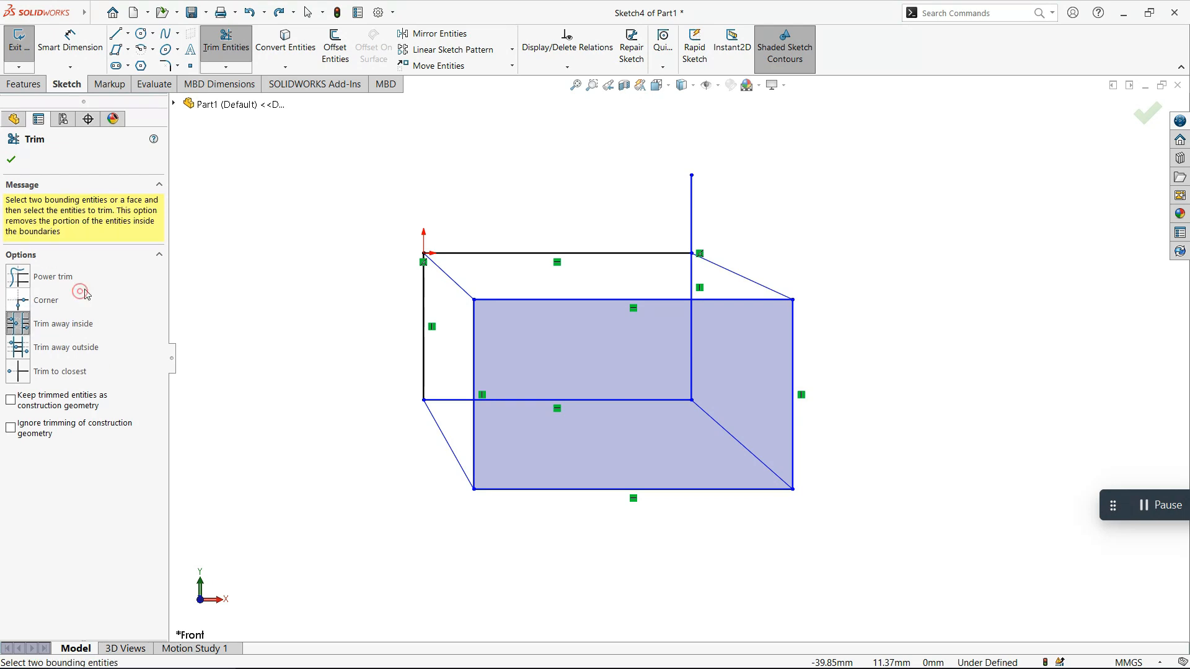
click(693, 277)
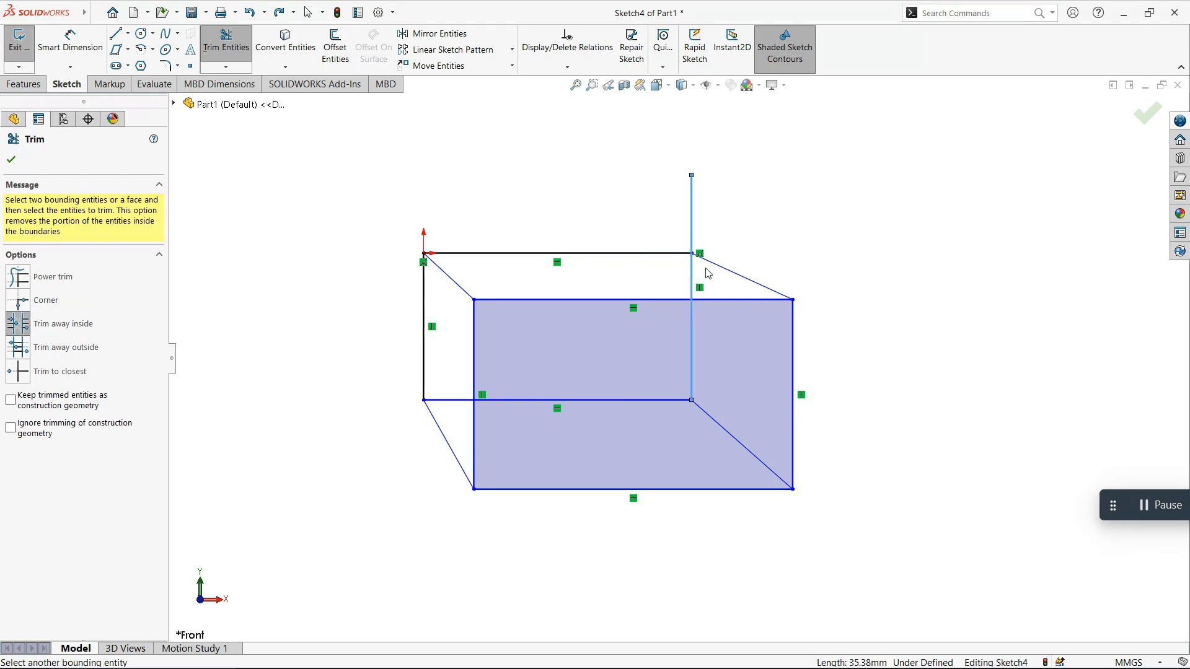
click(709, 264)
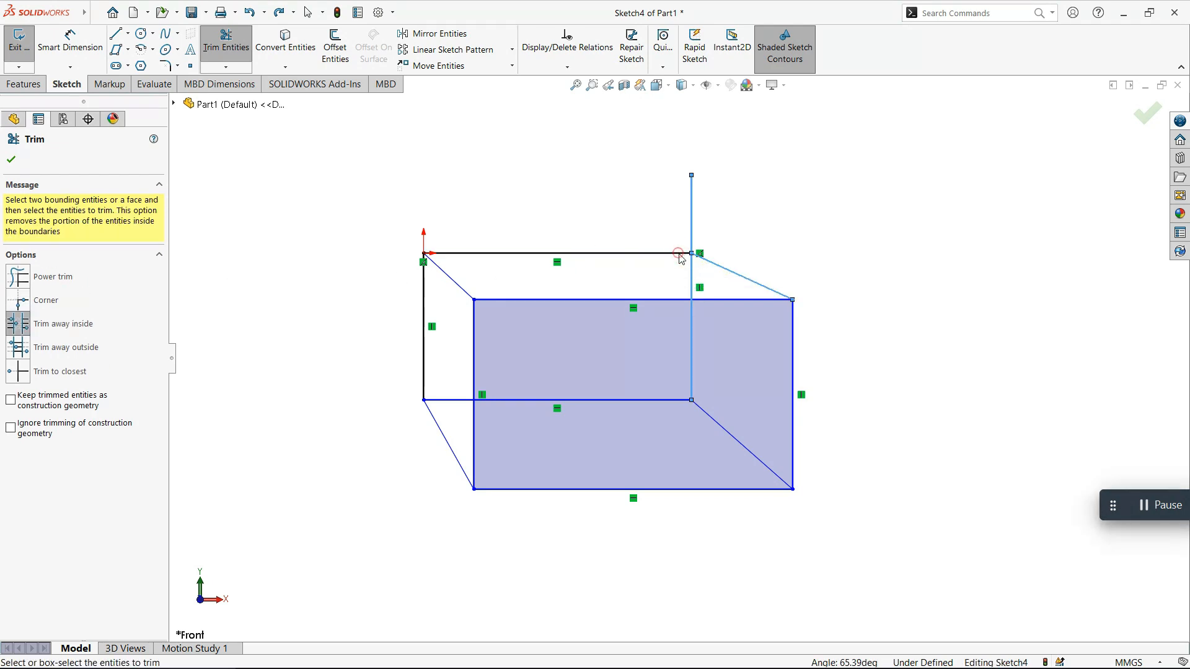
click(751, 260)
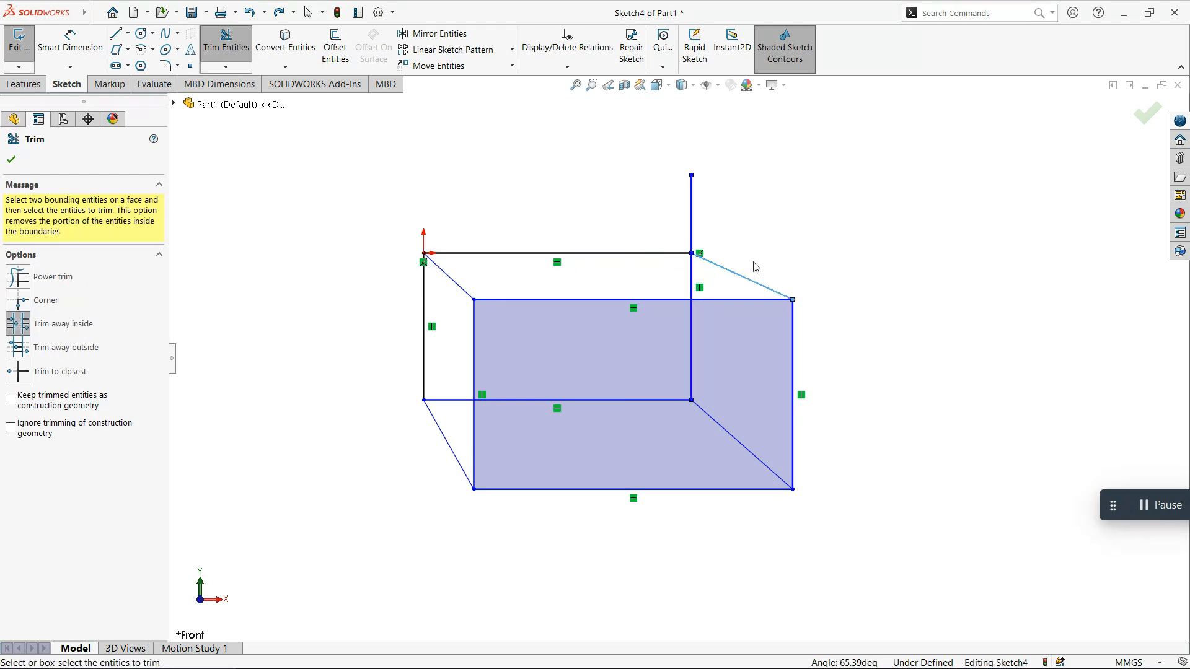
click(693, 225)
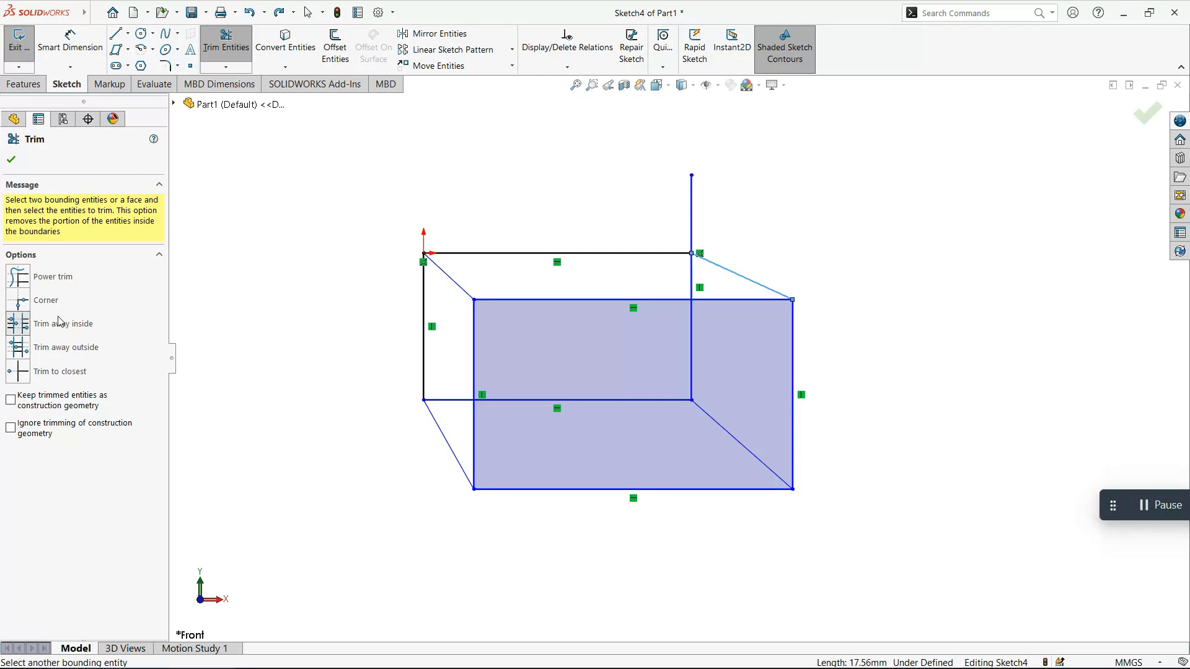
Use Trim to closest to remove the vertical line below the origin rectangle's top edge, plus the lower-right diagonal and lower edge inside the larger rectangle
click(54, 371)
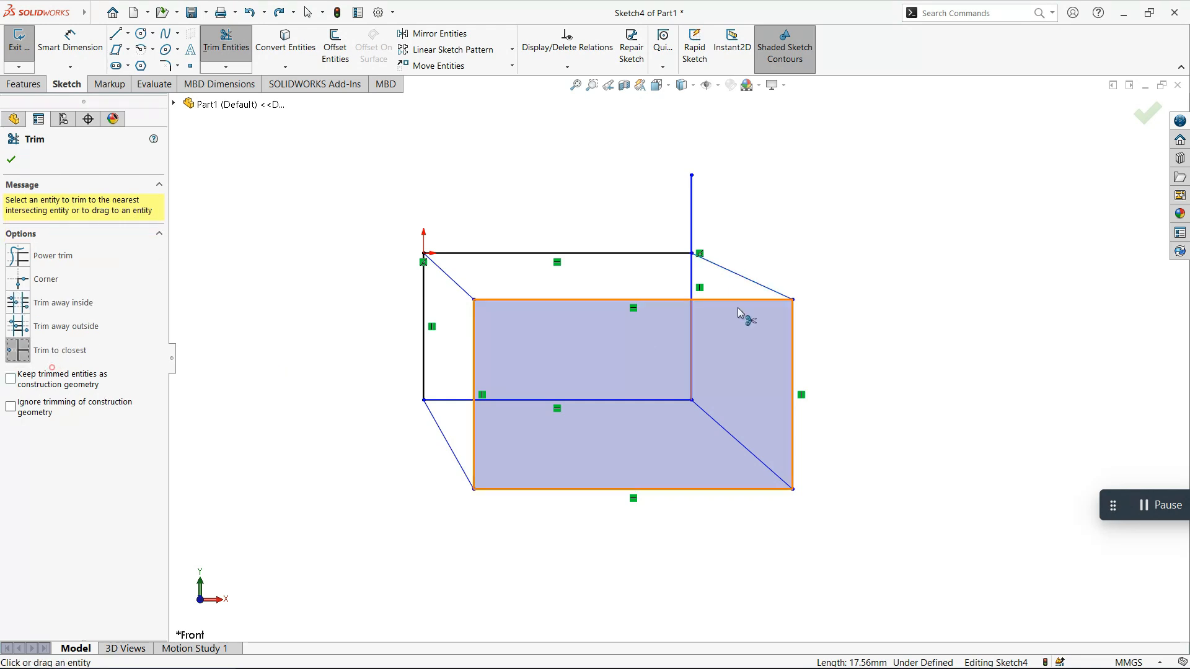
click(693, 272)
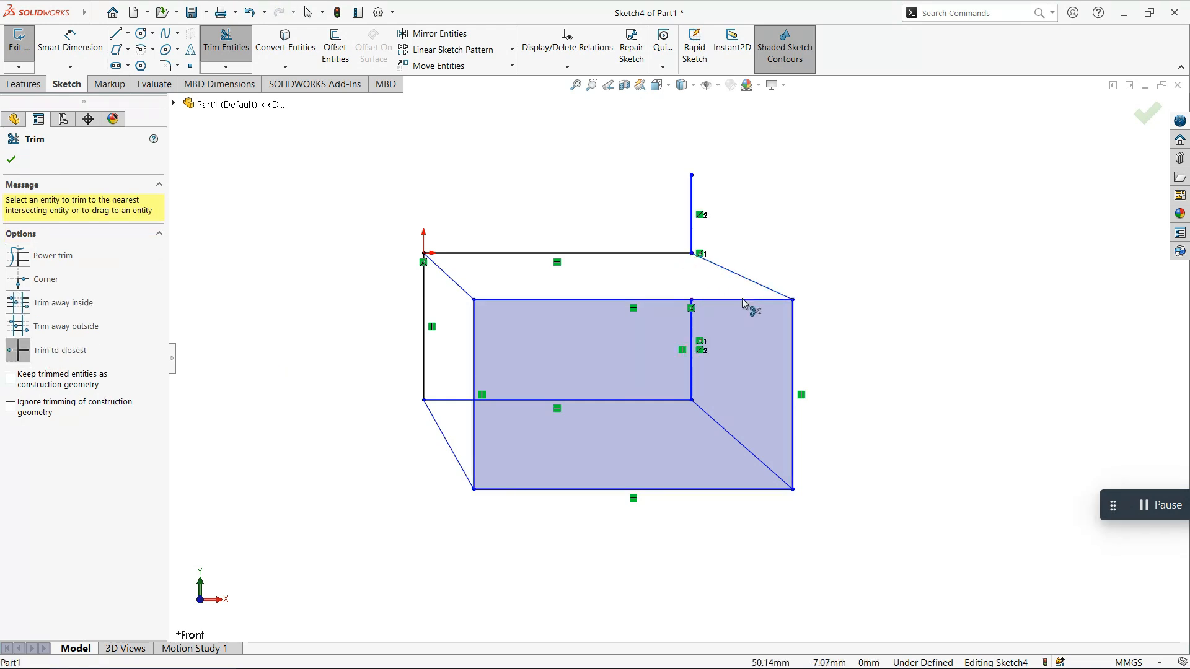
click(695, 318)
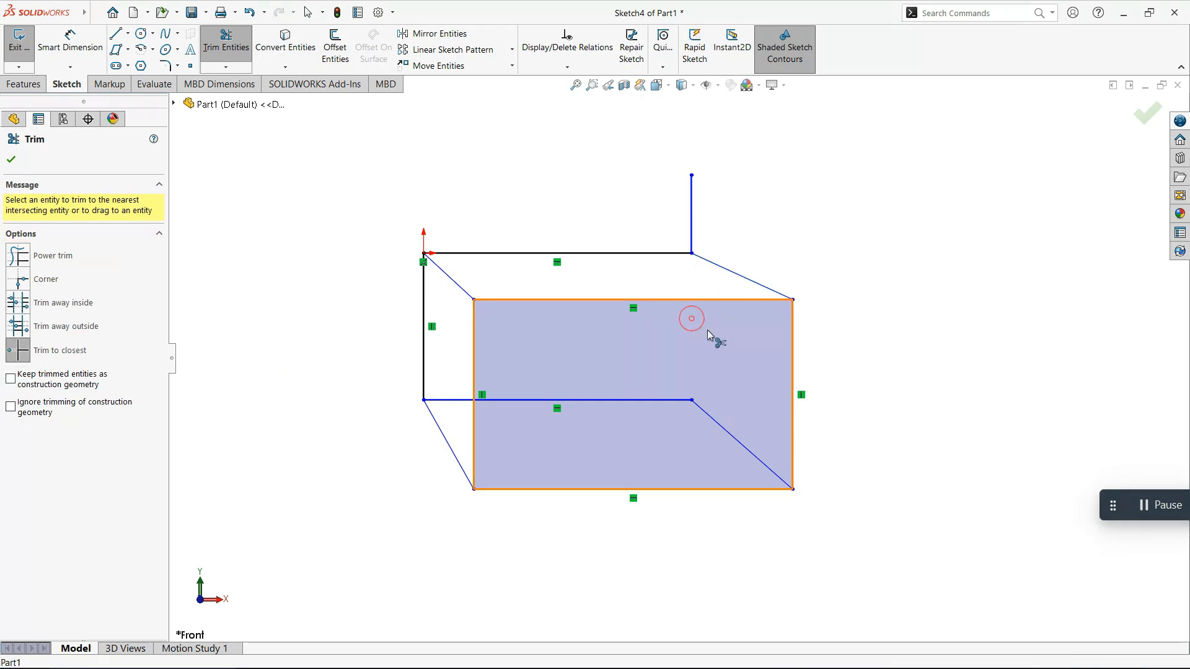
click(709, 413)
click(665, 400)
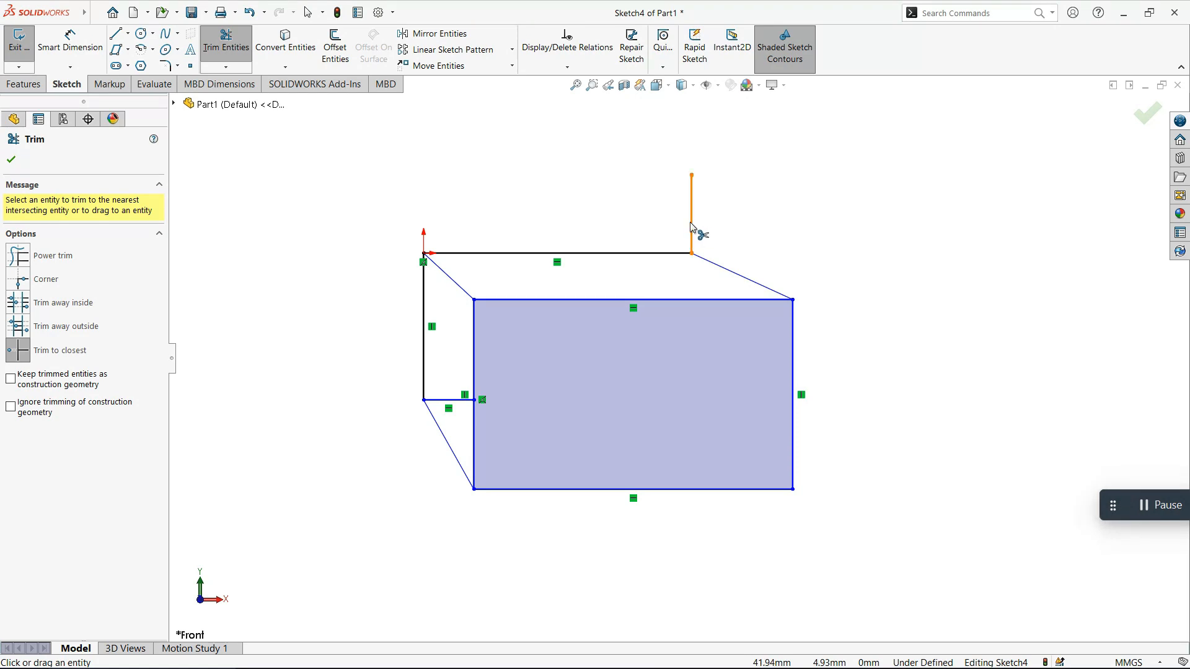
Delete the leftover vertical line standing above the origin rectangle's upper-right corner
click(1146, 506)
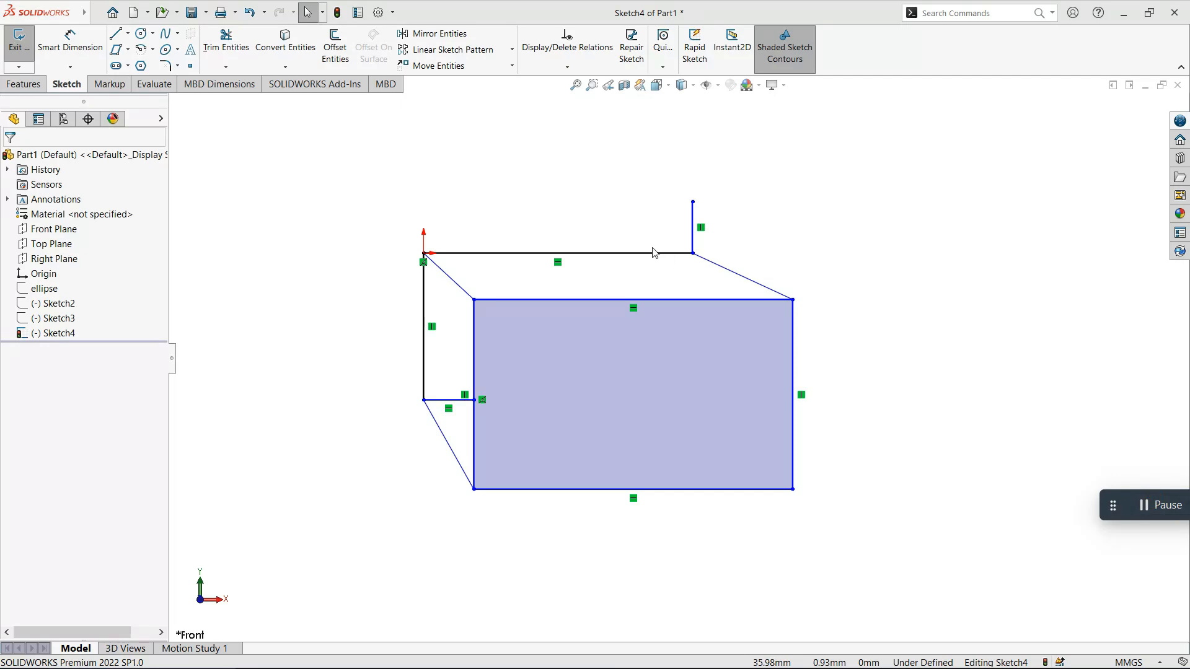
click(228, 43)
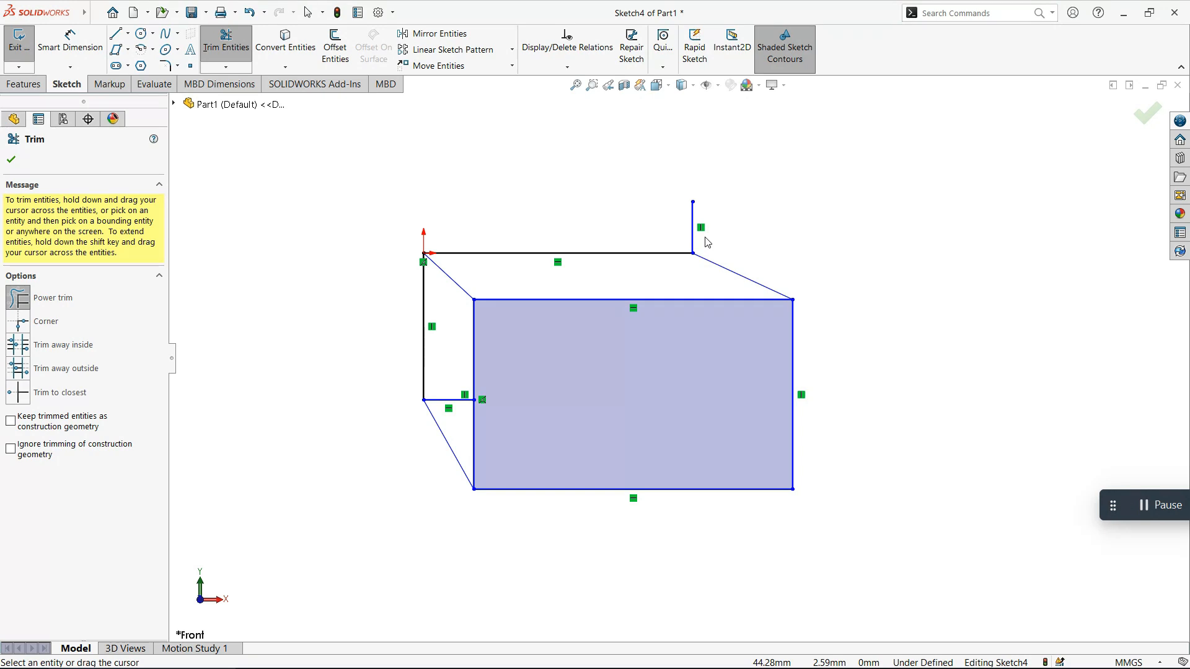
key(Escape)
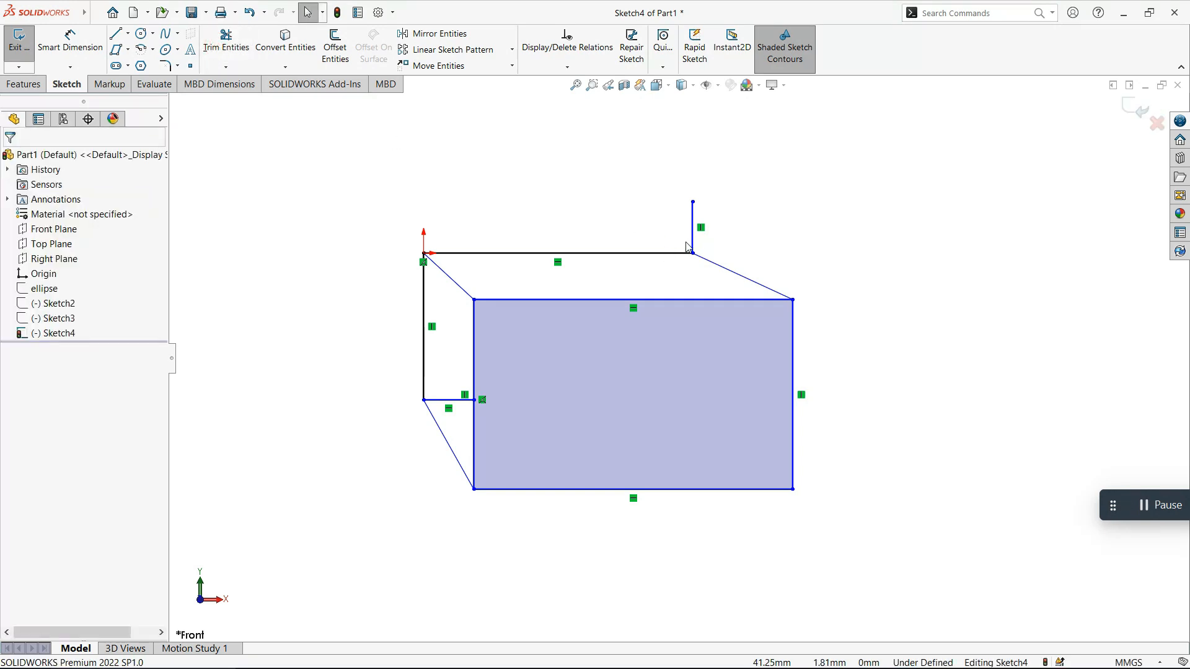
click(692, 234)
key(Delete)
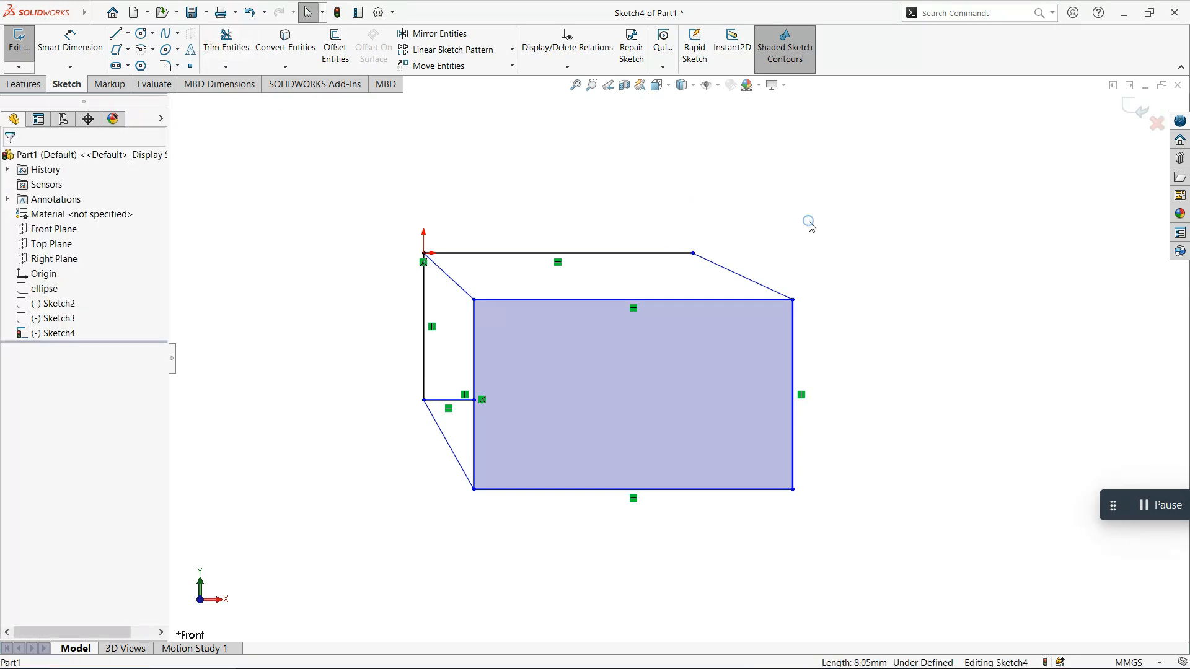
Sketch a vertical line about 30.7 mm long through the origin rectangle's upper-right corner, ending inside the larger rectangle
key(l)
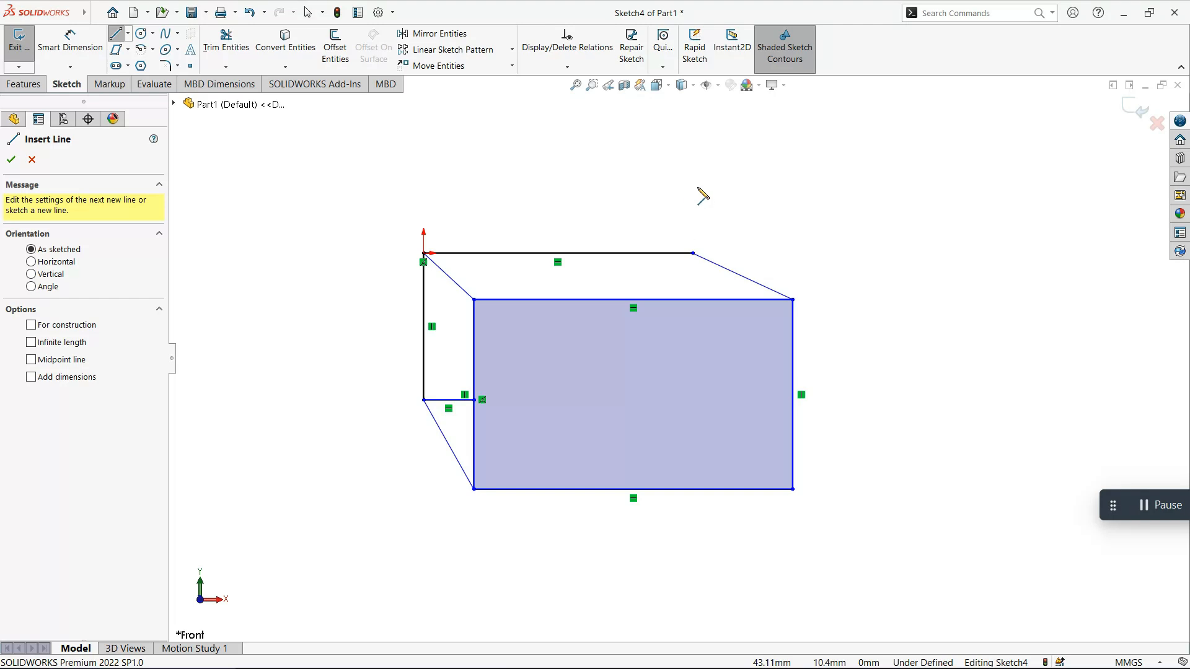
click(693, 253)
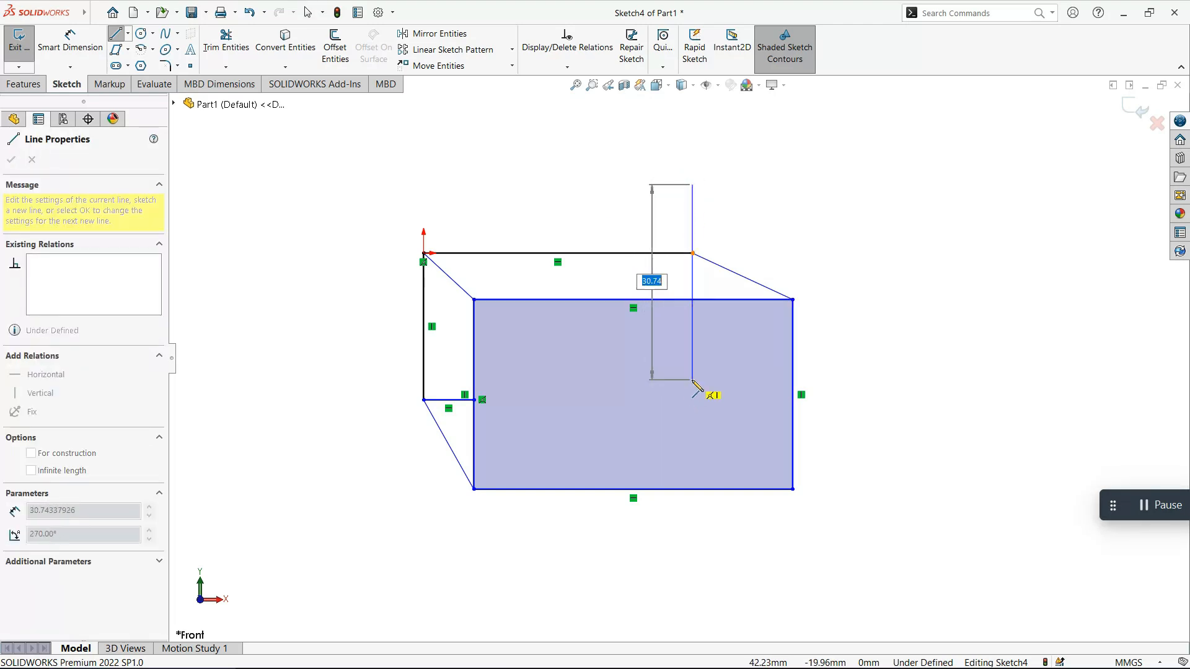
click(693, 380)
key(Escape)
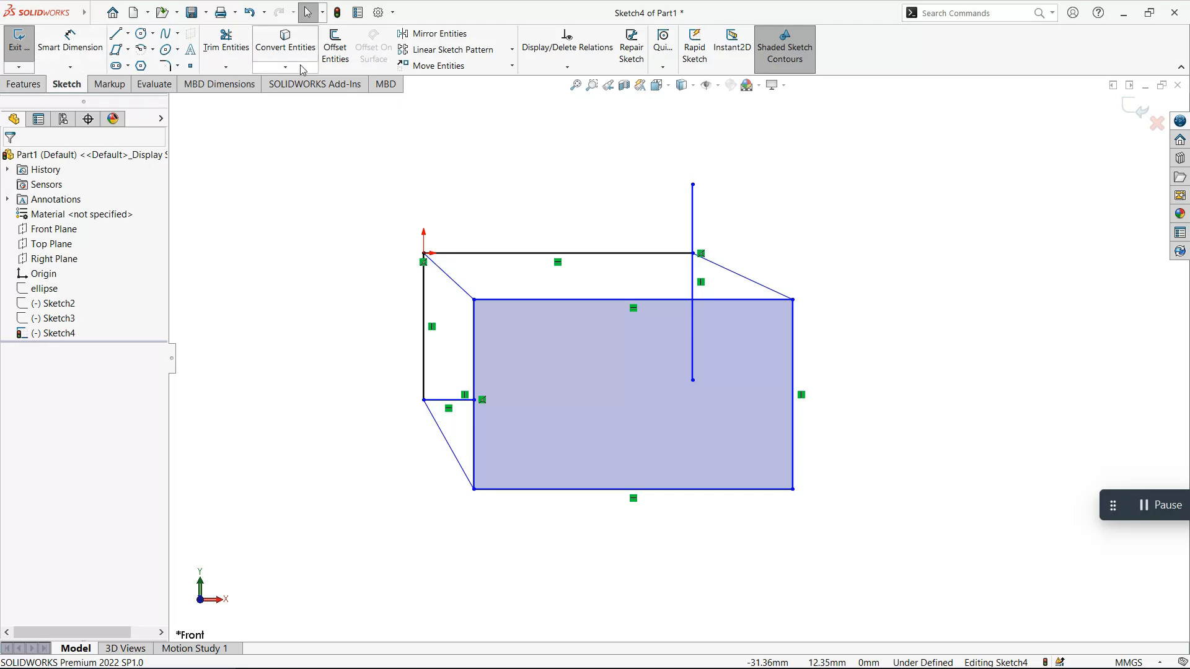
Try Trim away inside on the larger rectangle's top edge, bounded by the vertical line and the upper-right diagonal
click(226, 40)
click(24, 344)
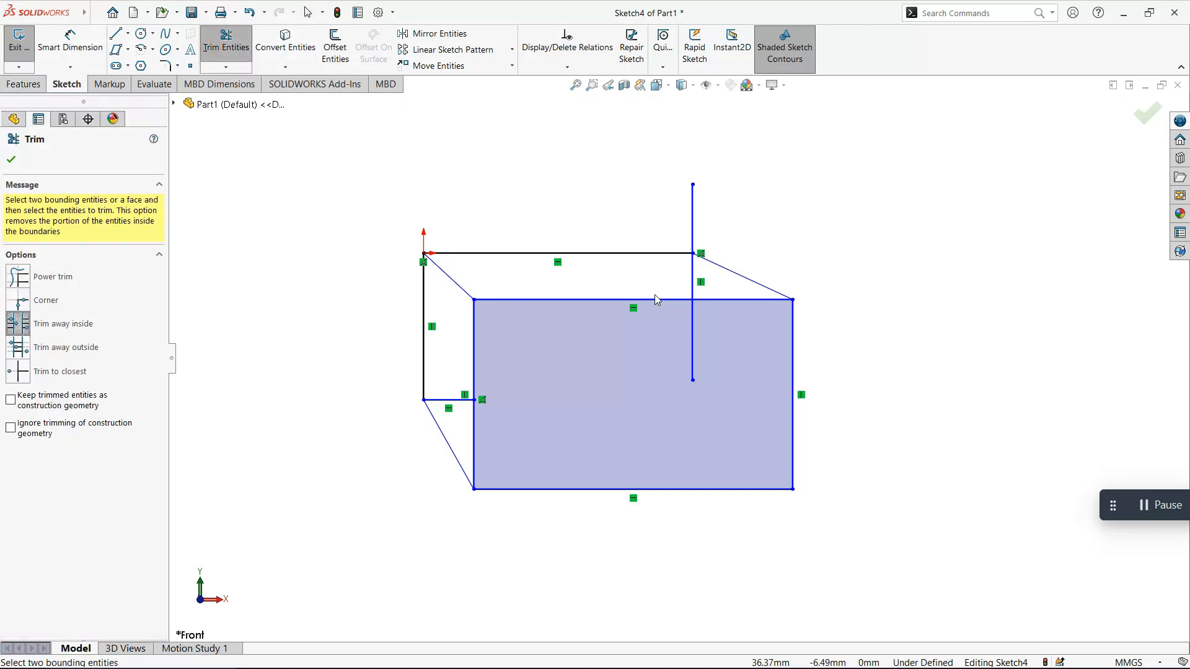
click(691, 282)
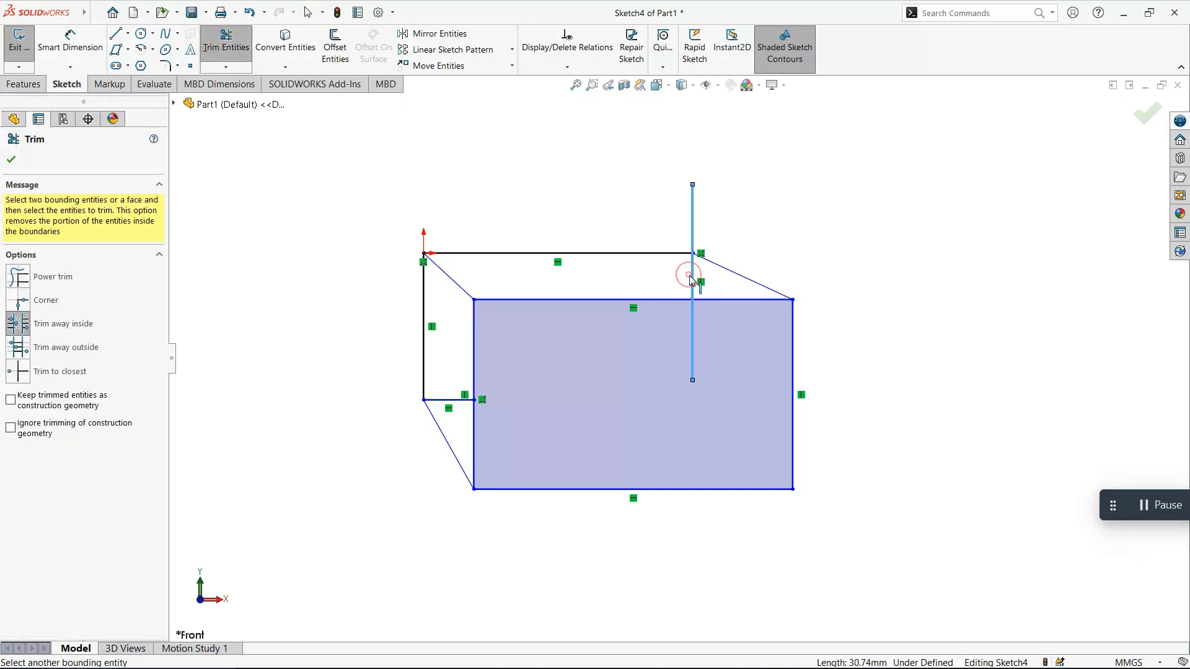
click(733, 269)
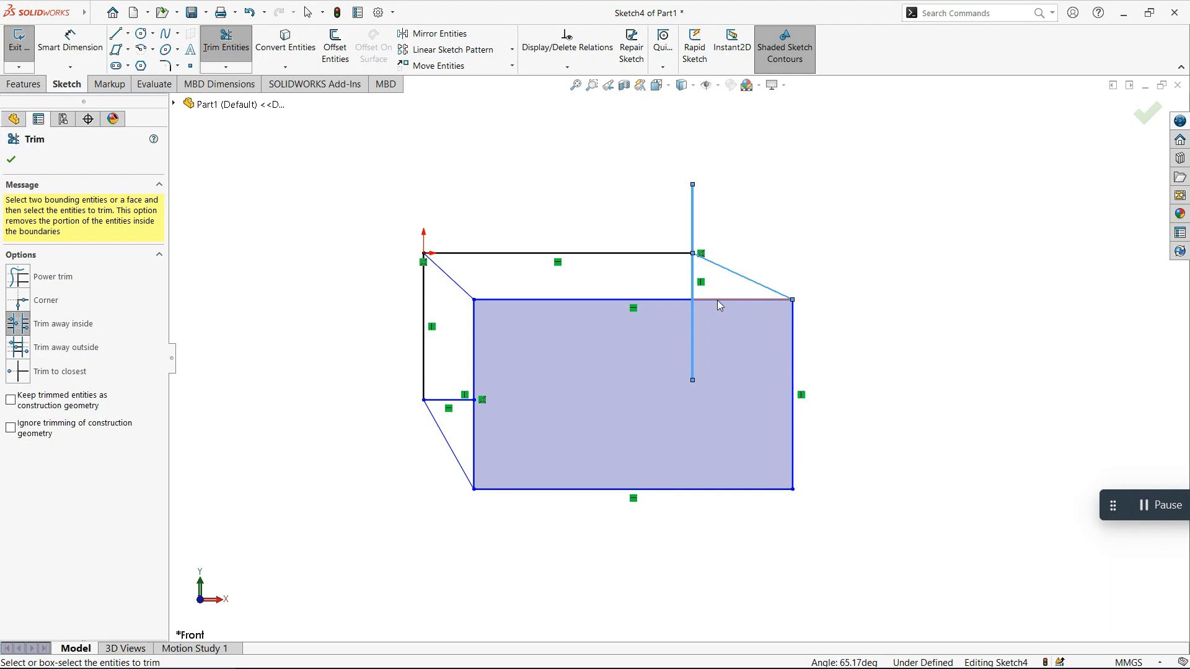
click(735, 300)
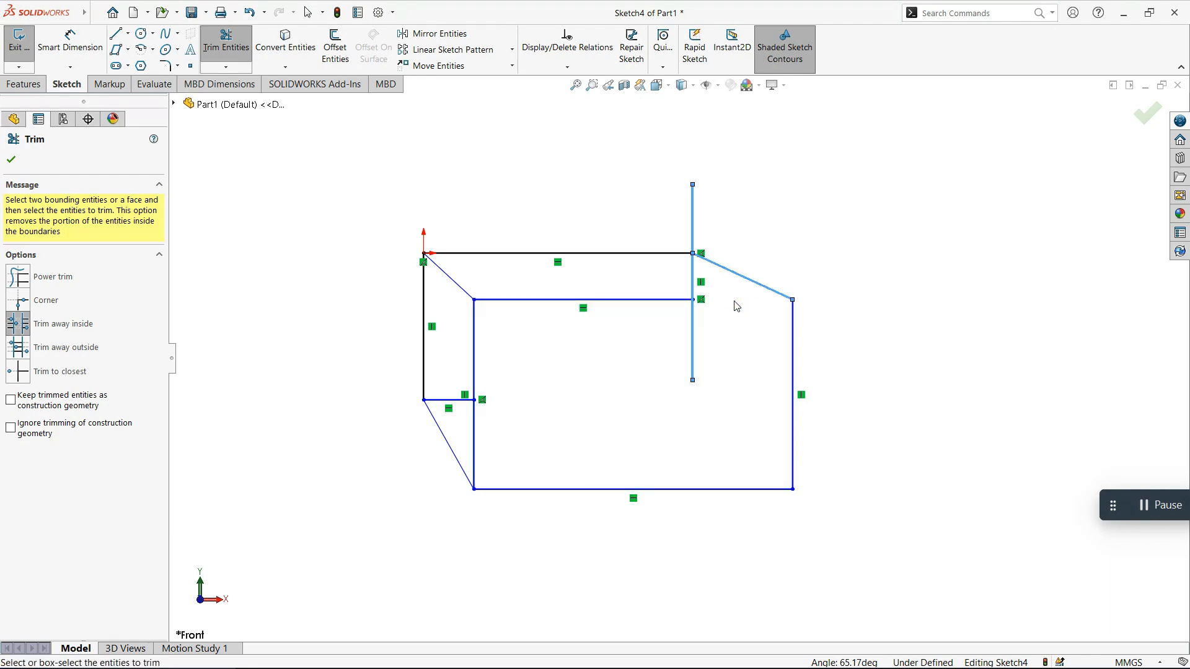
click(693, 278)
click(11, 160)
Try Trim away inside on the vertical line, bounded by the larger rectangle's top edge and the upper-right diagonal, and undo it
click(215, 55)
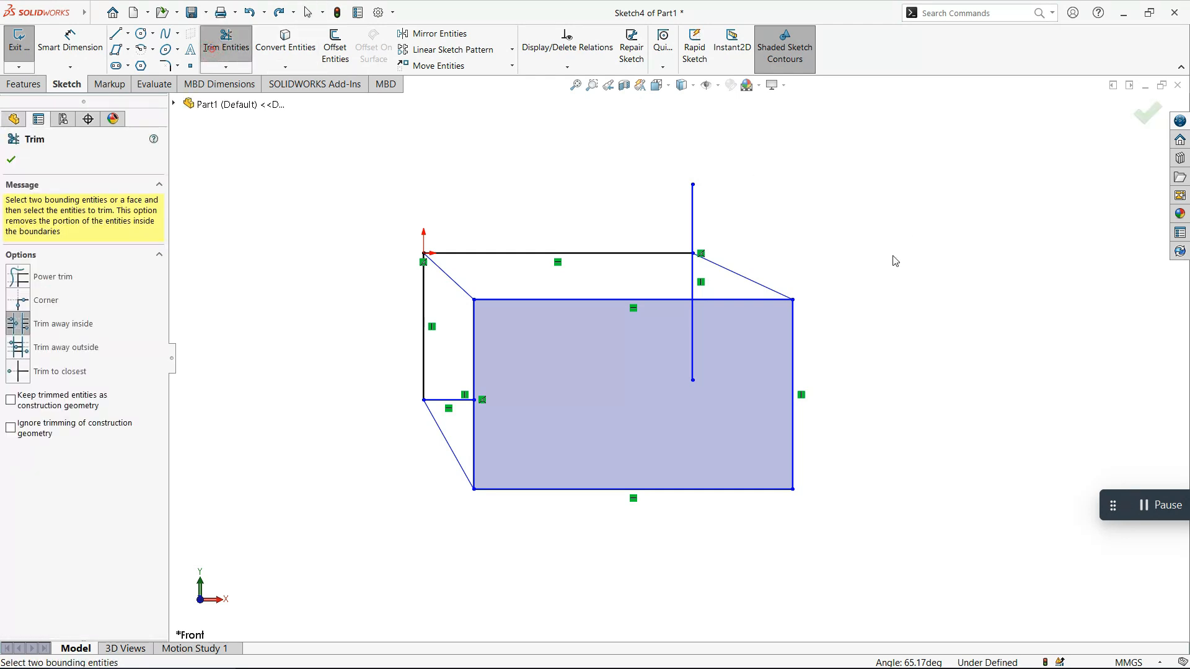
click(740, 302)
click(744, 283)
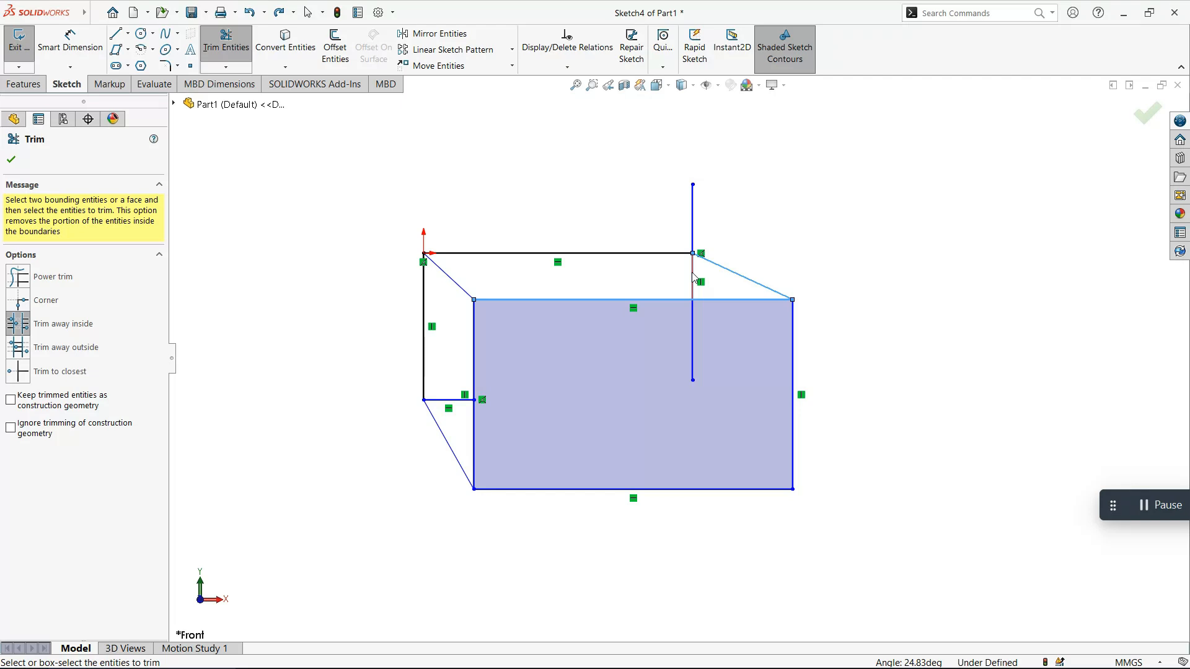
click(693, 239)
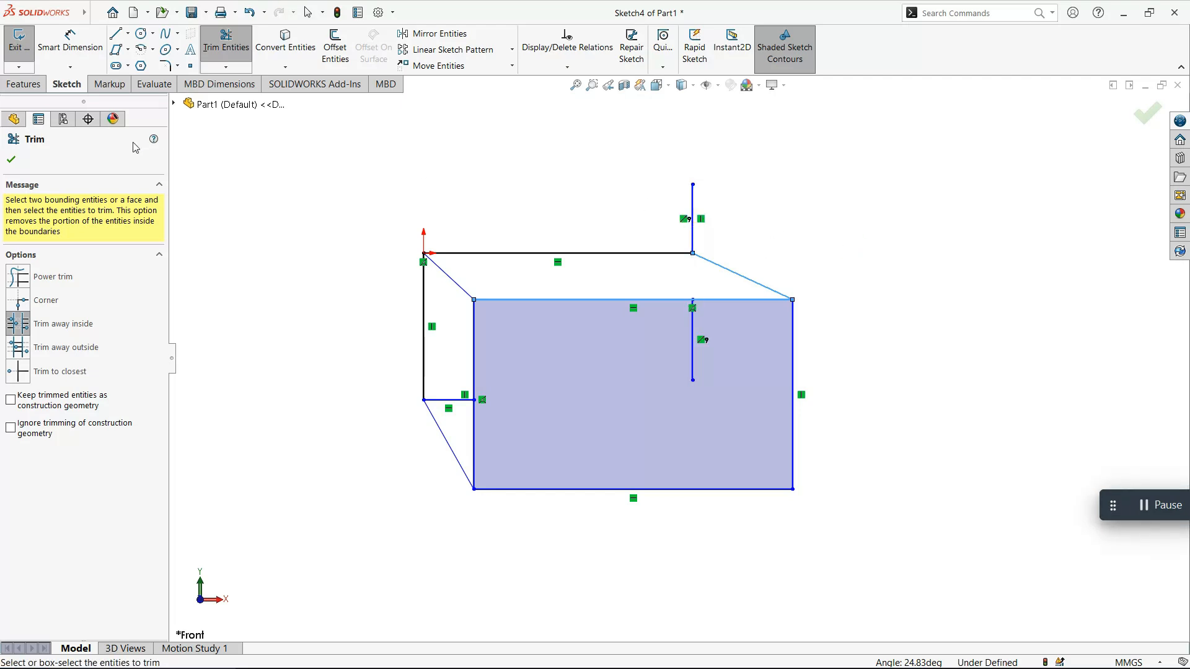
click(11, 159)
key(ctrl+z)
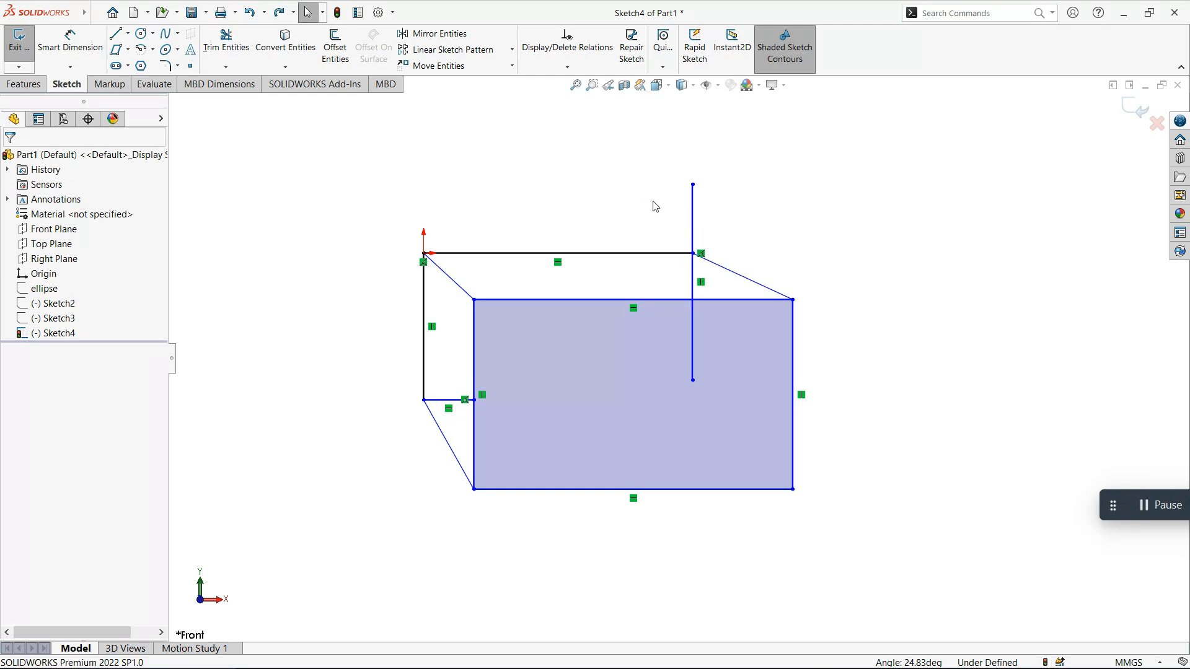
Use Trim away outside on the vertical line, bounded by the larger rectangle's top edge and the upper-right diagonal
click(226, 44)
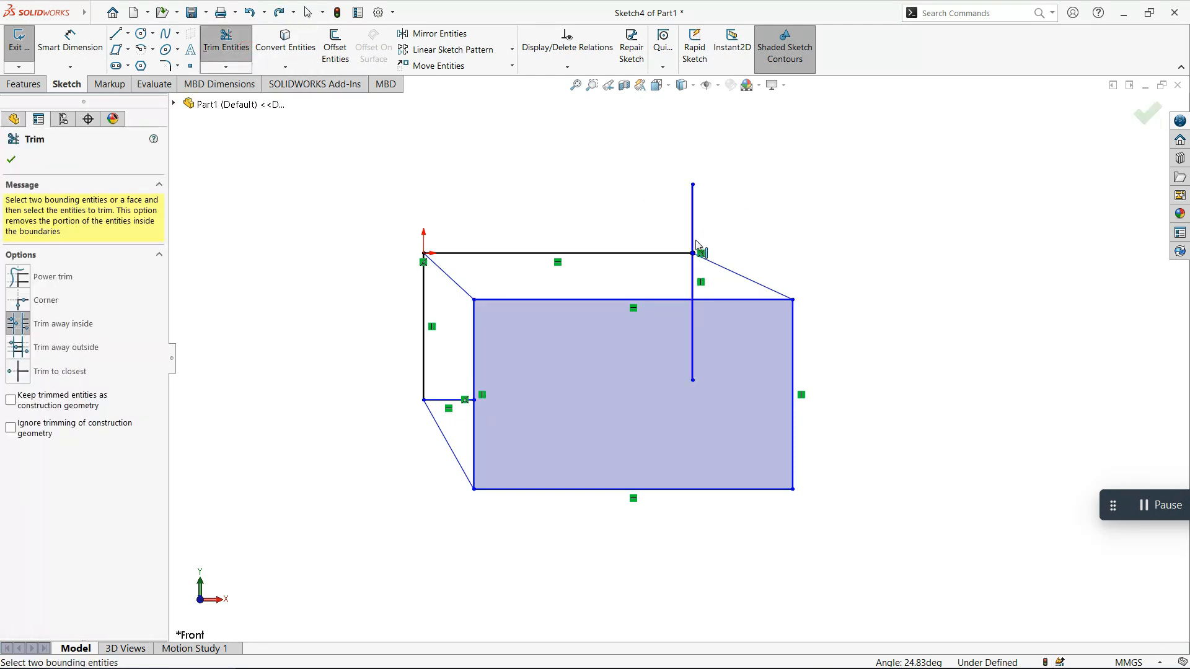
click(17, 347)
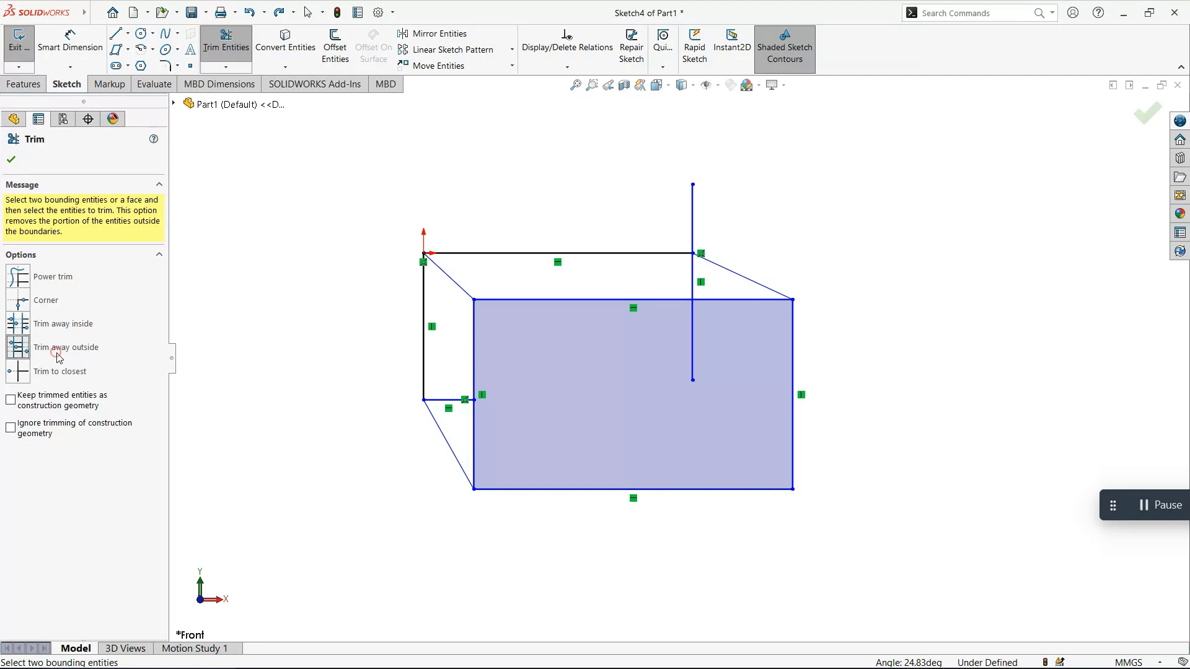
click(732, 300)
click(744, 275)
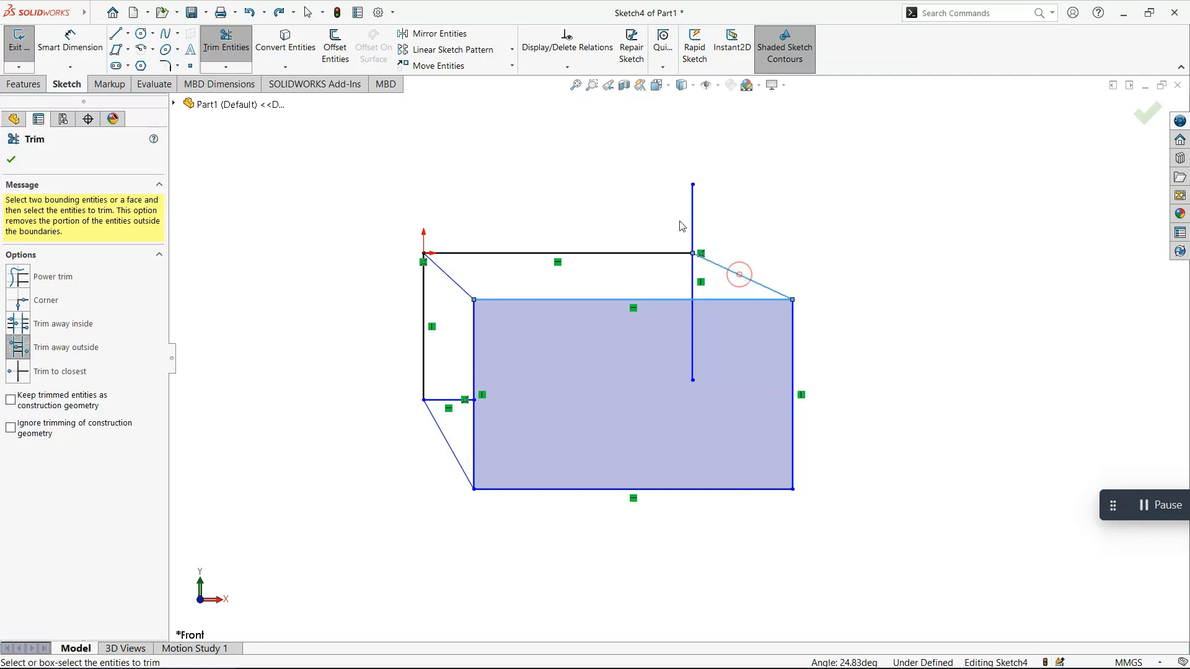
click(694, 234)
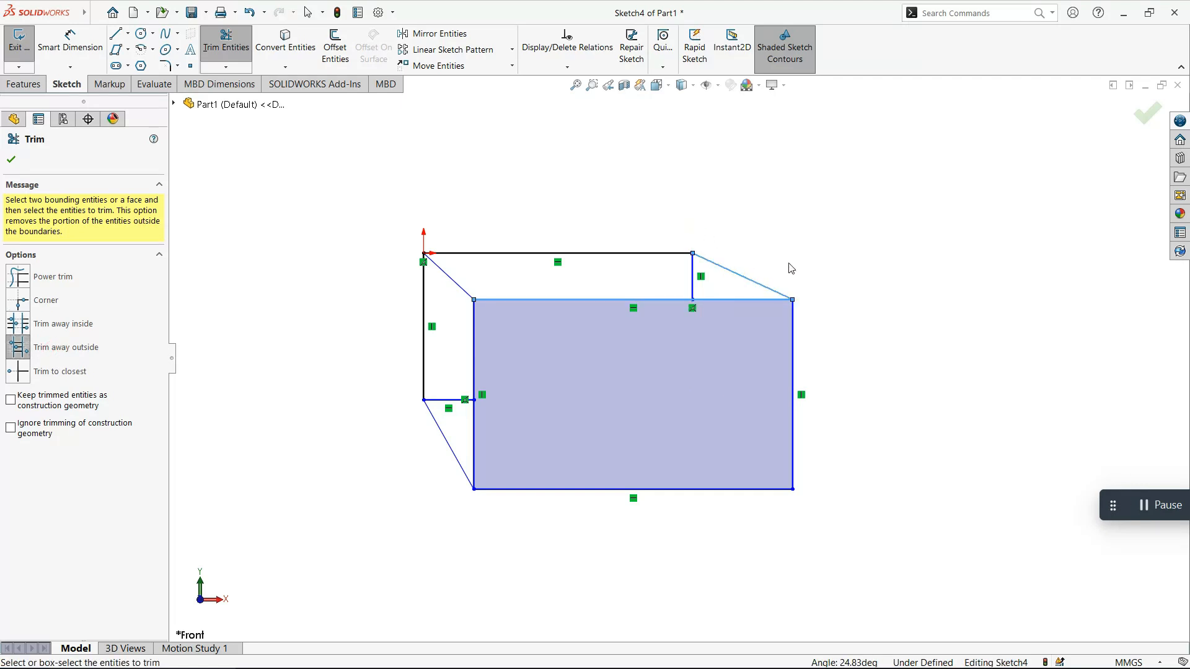
click(1147, 113)
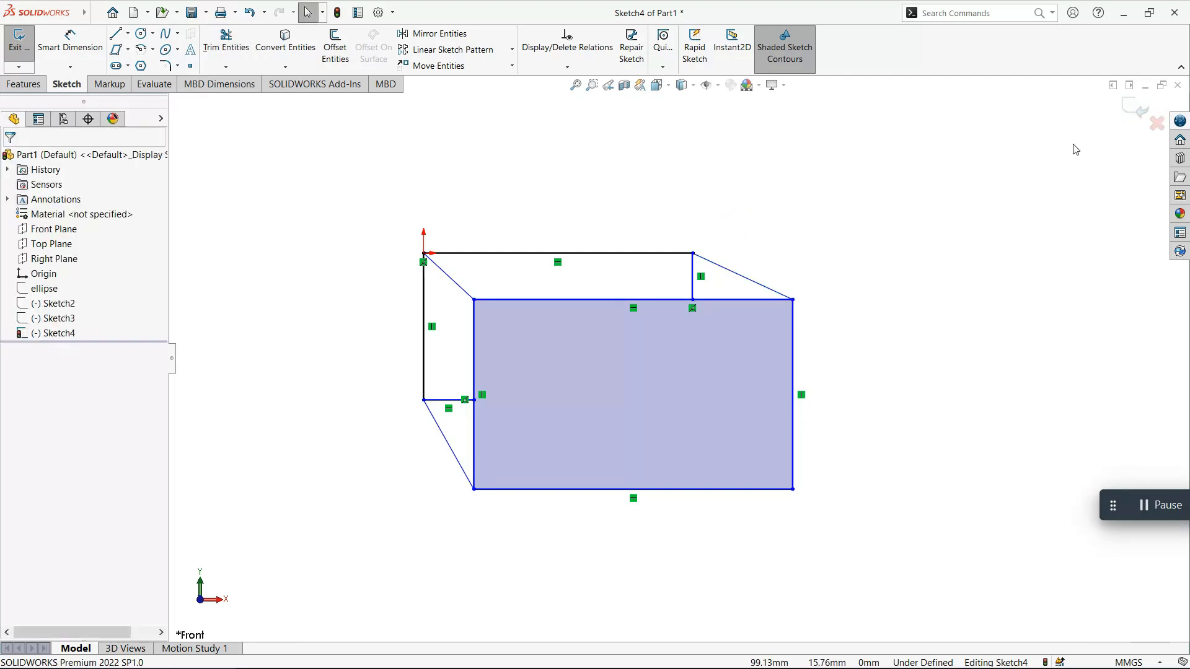
Exit the trimmed sketch, hide Sketch4, and start a new sketch on the Front Plane
click(1128, 113)
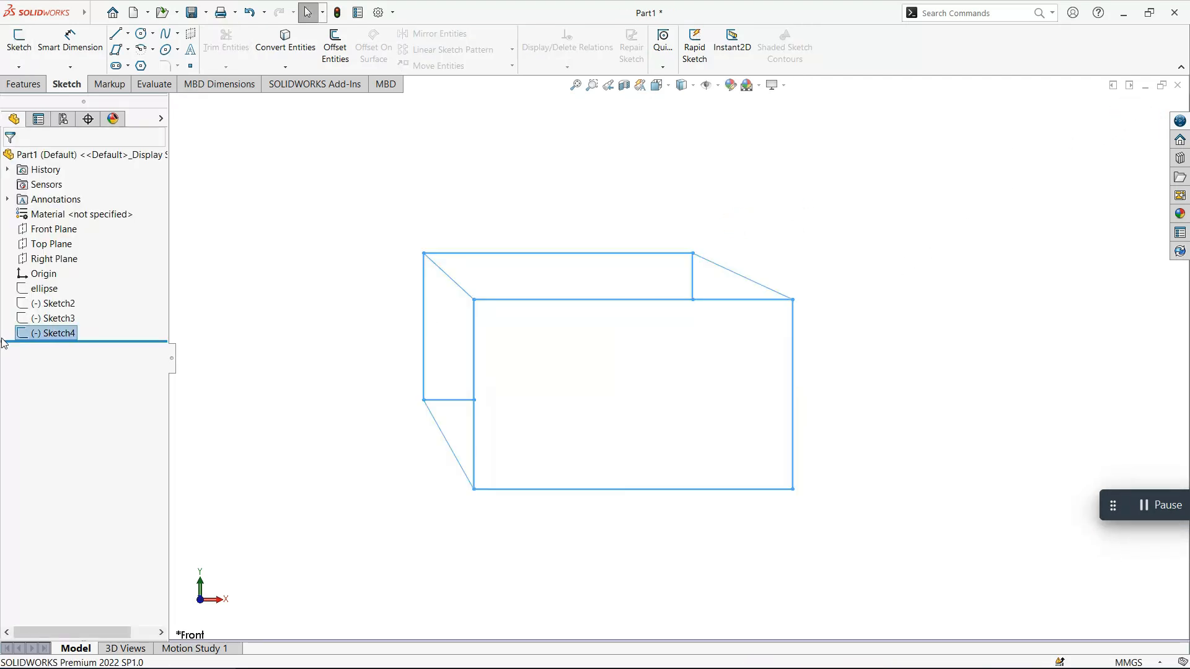
click(39, 331)
click(46, 314)
click(52, 230)
click(77, 207)
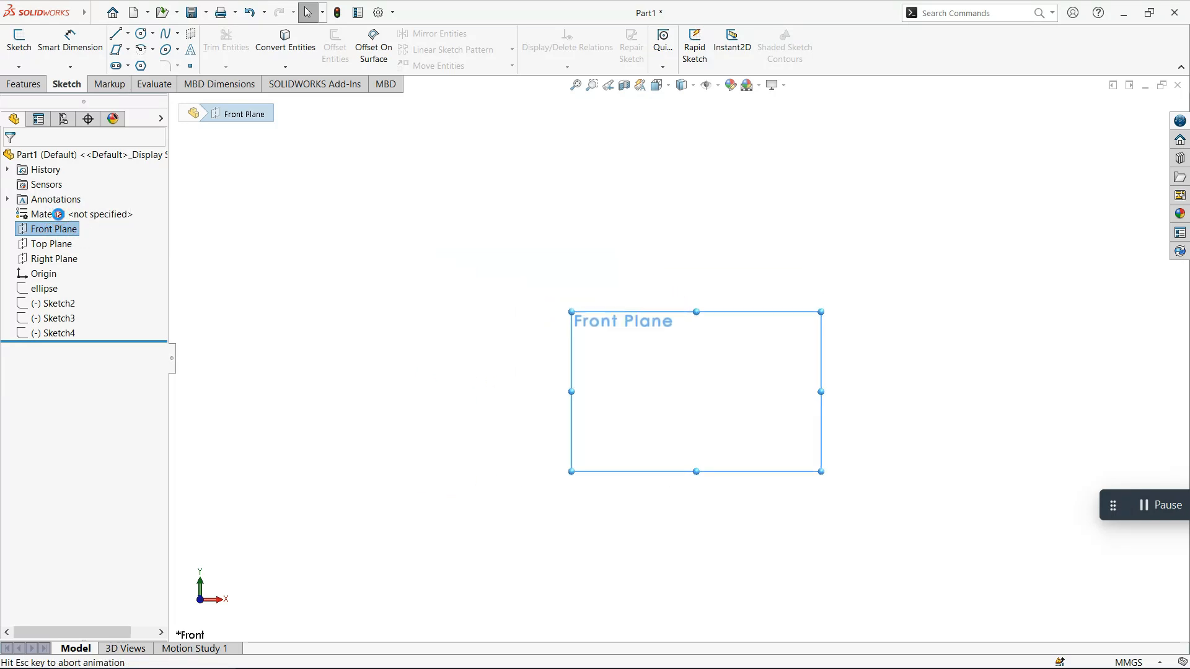
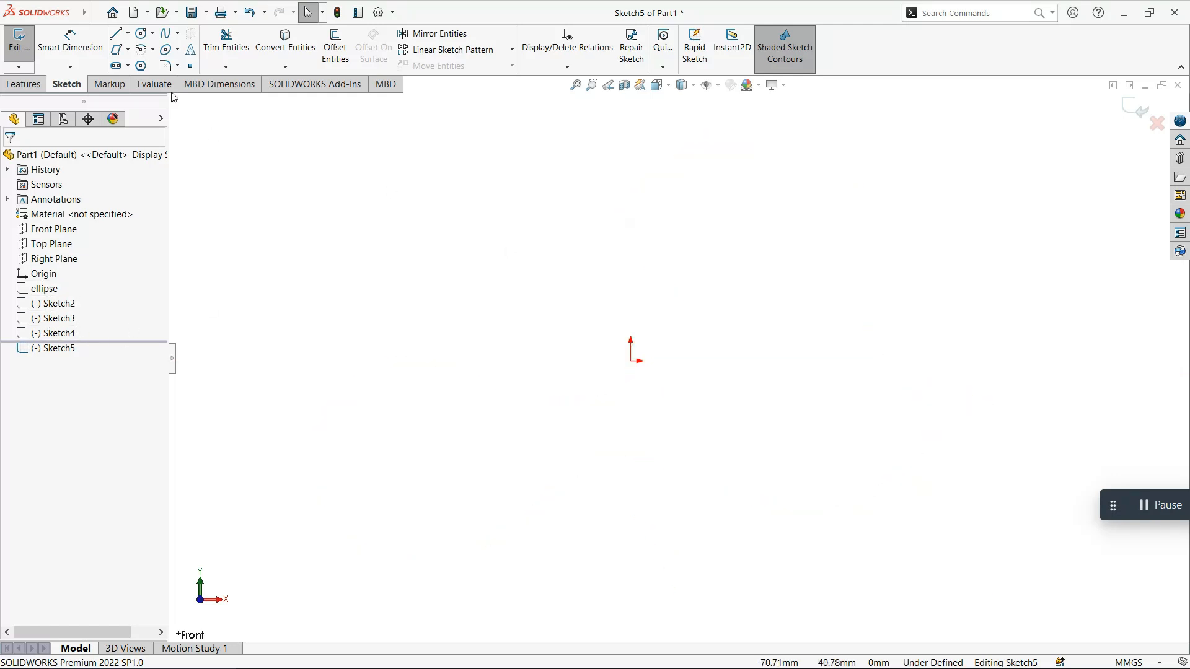
Sketch a corner rectangle about 28.9 mm by 15.9 mm starting at the origin
click(128, 49)
click(148, 63)
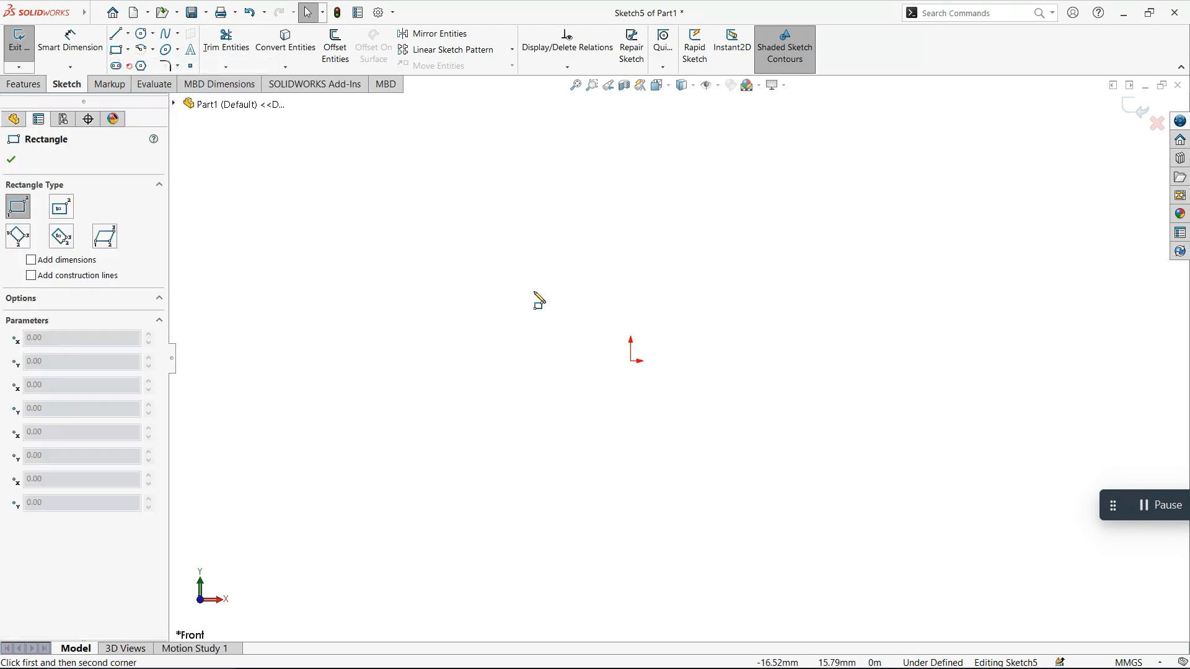
click(630, 361)
click(810, 459)
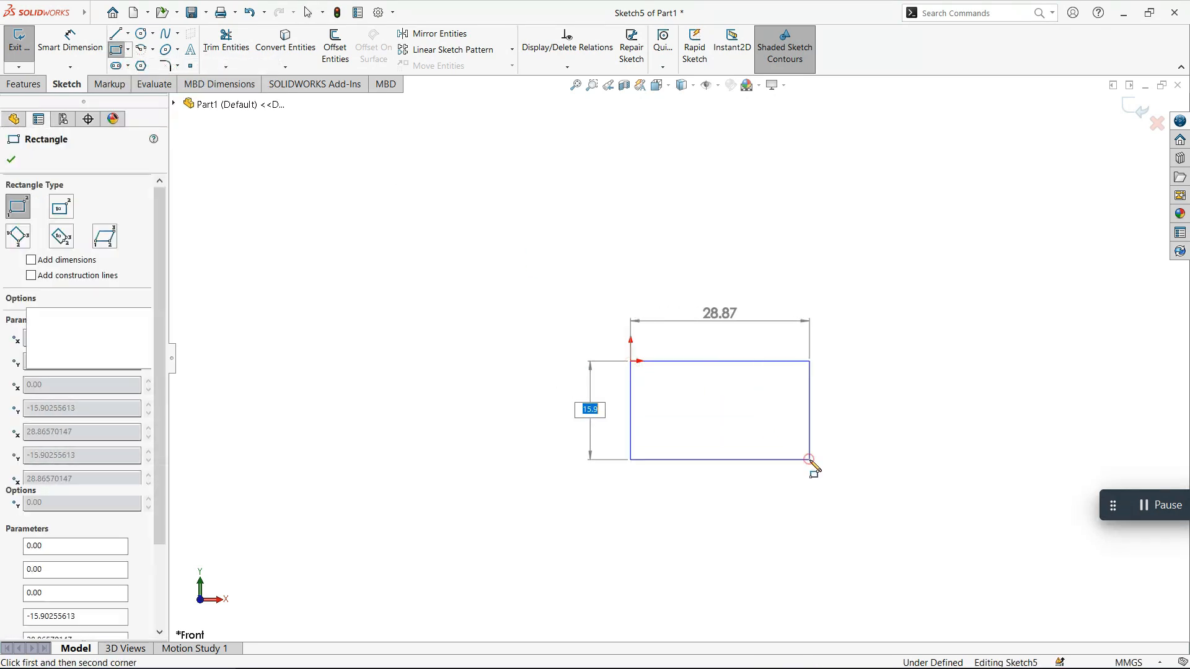
key(Escape)
Dimension the rectangle's top edge to 20 mm and its left edge to 10 mm
click(791, 361)
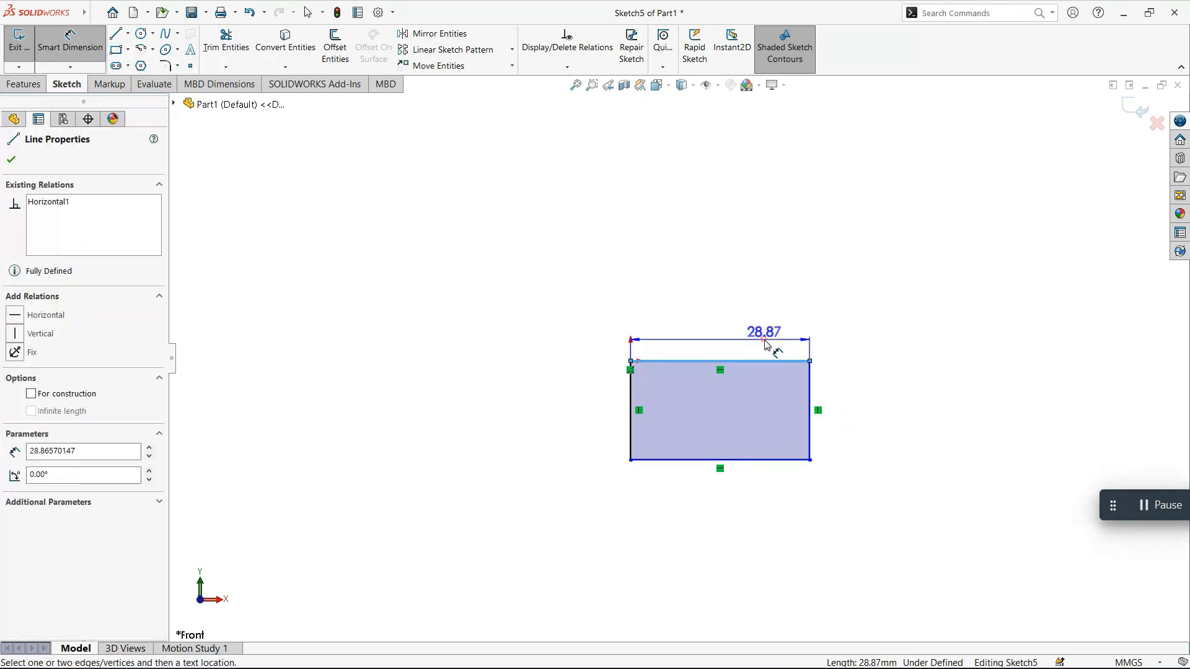
click(768, 343)
text(20)
click(710, 321)
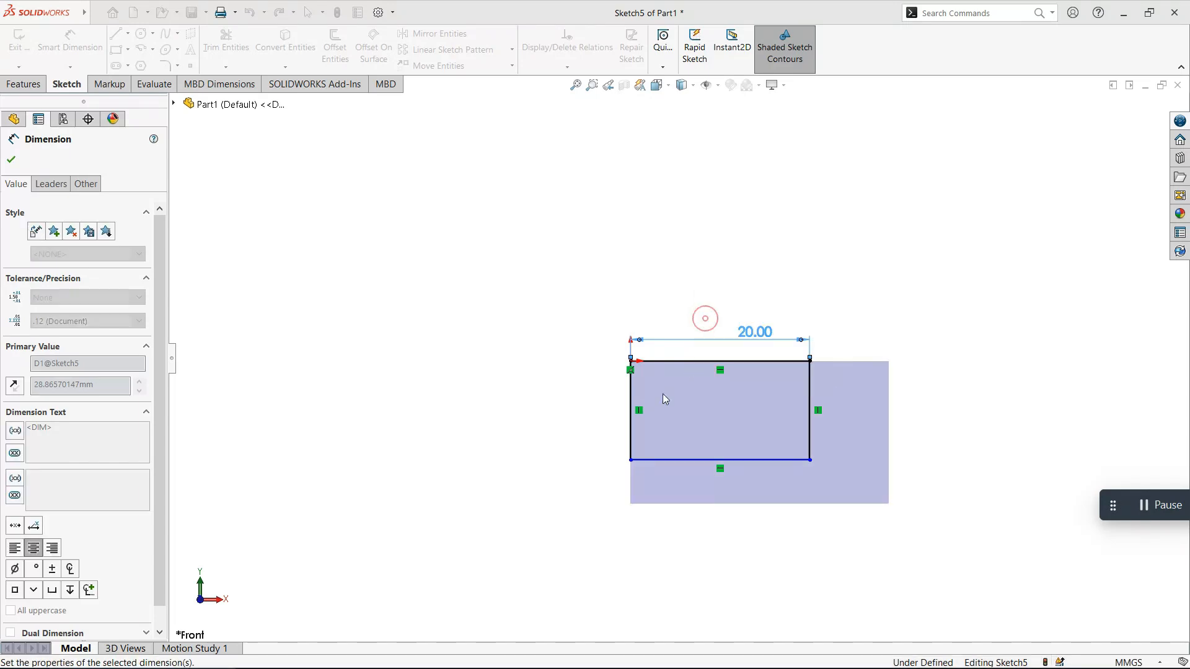
click(631, 408)
click(605, 403)
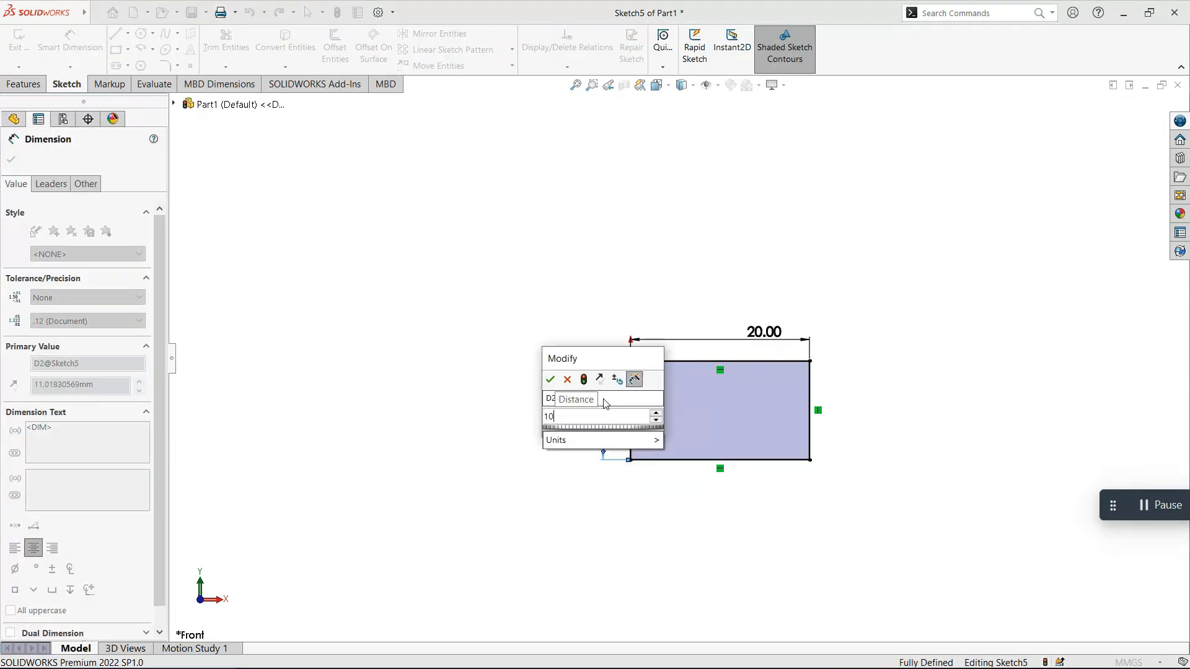
text(10)
key(Return)
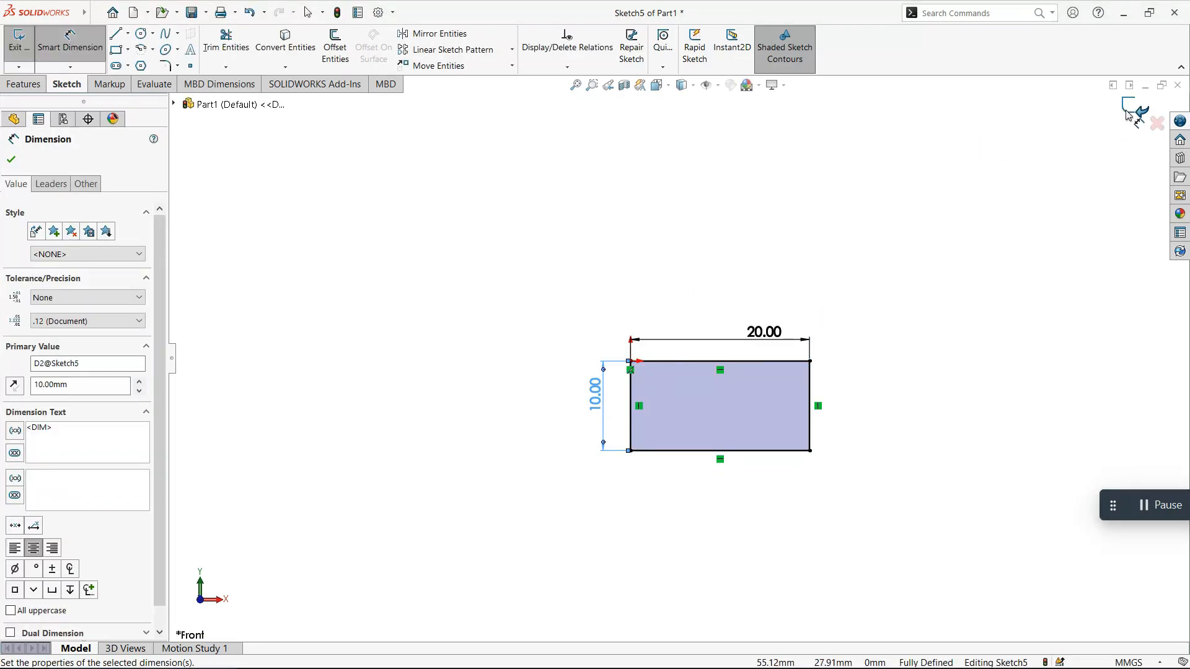
Exit the dimensioned rectangle sketch and start another sketch on the Front Plane
click(1129, 110)
click(1129, 111)
click(54, 230)
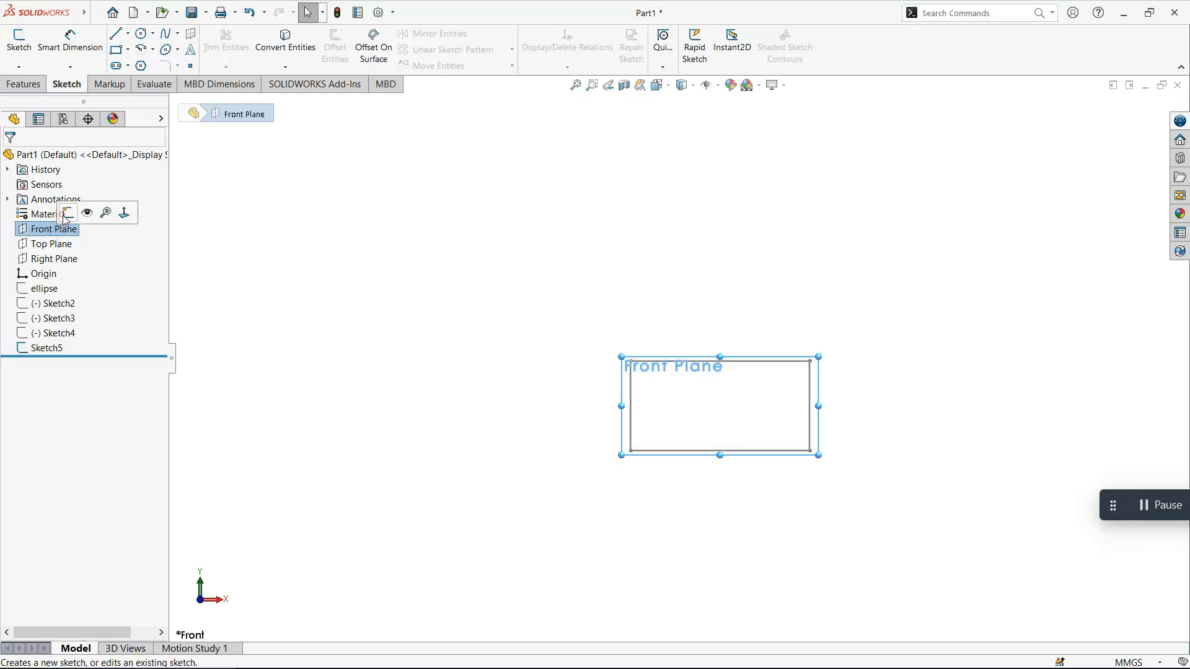
click(64, 217)
right_drag(288, 277, 289, 380)
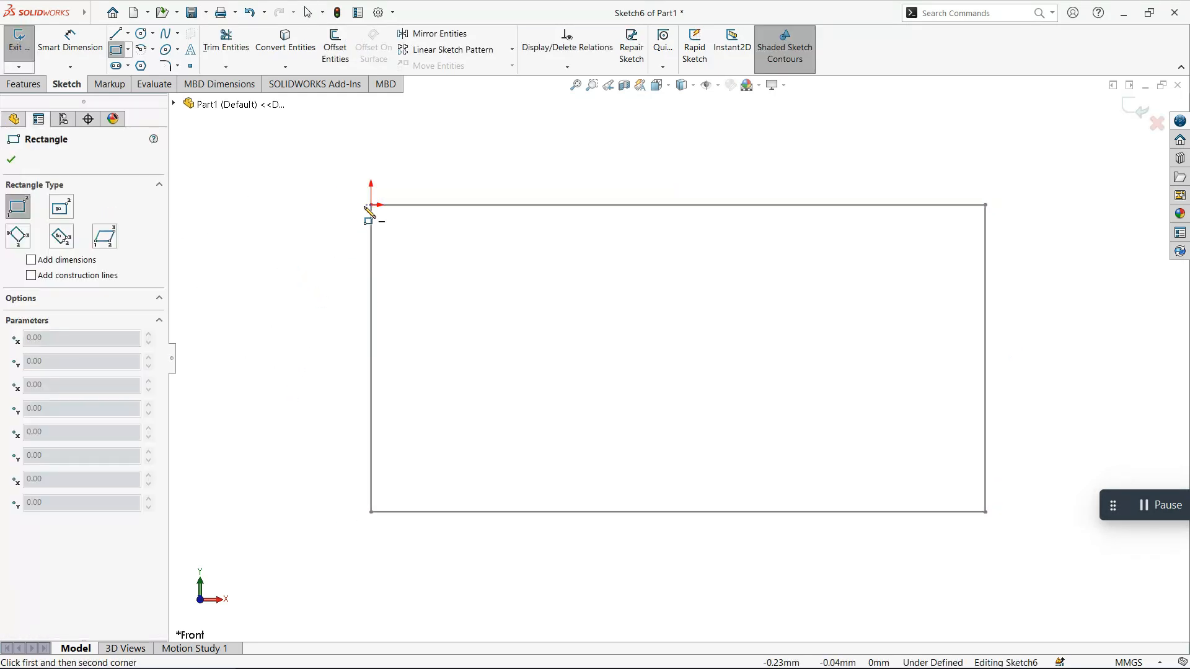
click(1156, 508)
click(4, 169)
click(12, 162)
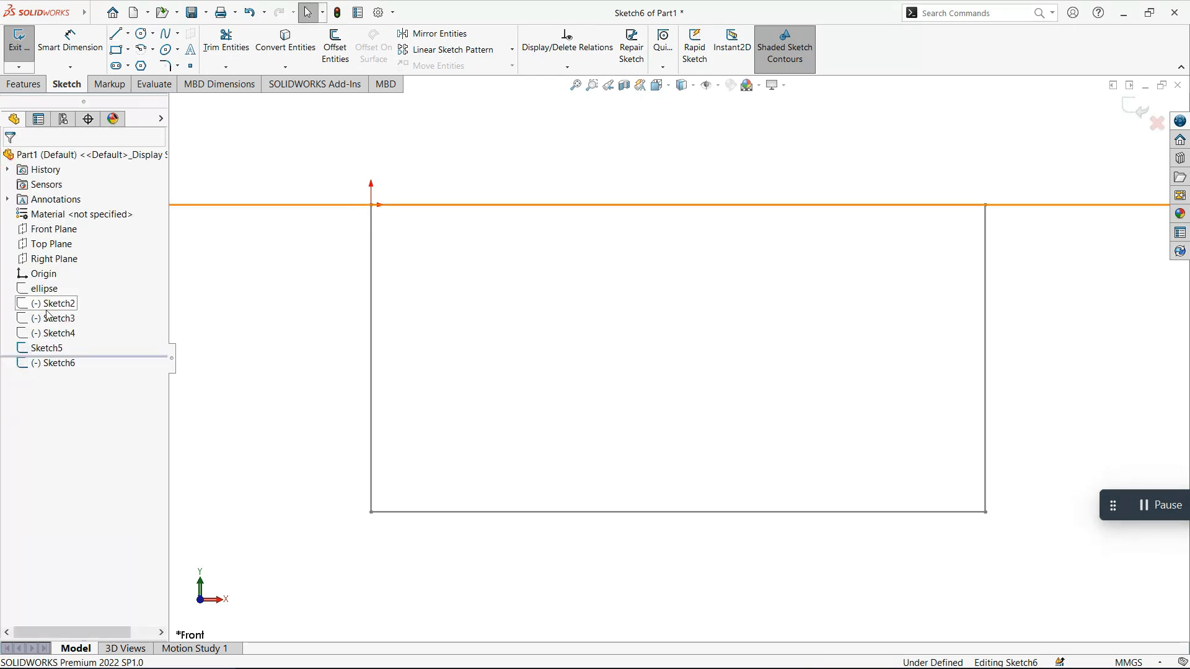
Hide Sketch5 and sketch a corner rectangle about 11.2 mm wide starting at the origin
right_click(56, 361)
click(80, 324)
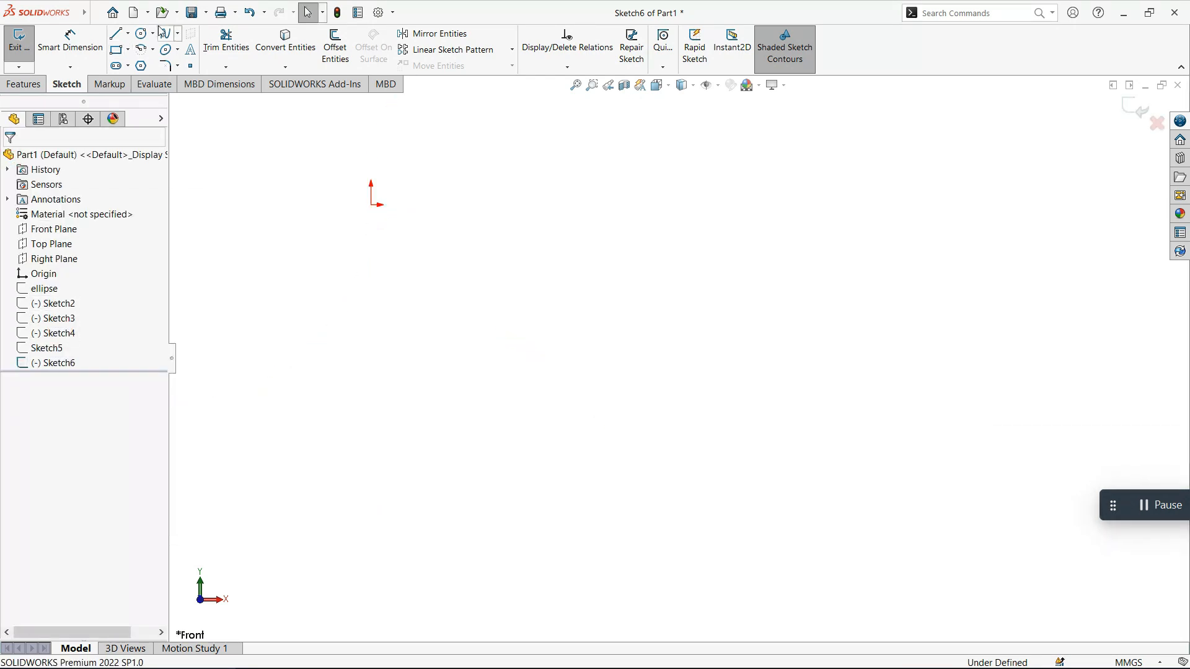
click(117, 53)
click(371, 205)
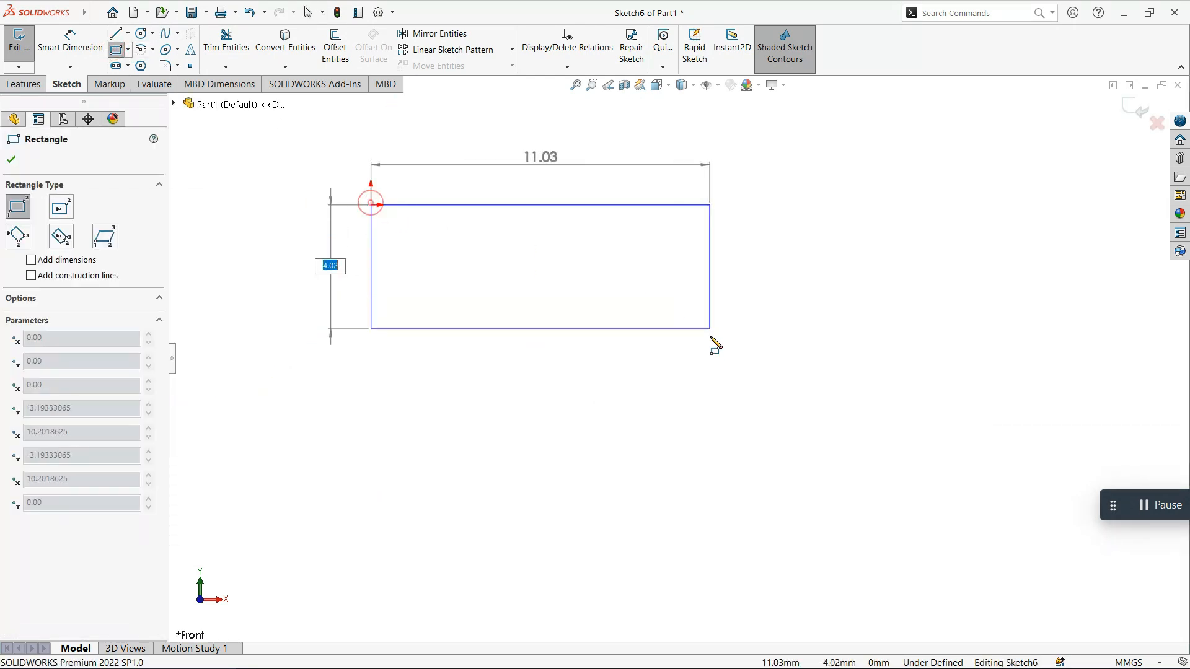
click(715, 384)
key(Escape)
Dimension the new rectangle in Sketch6 to 20 mm wide and 10 mm high
click(70, 46)
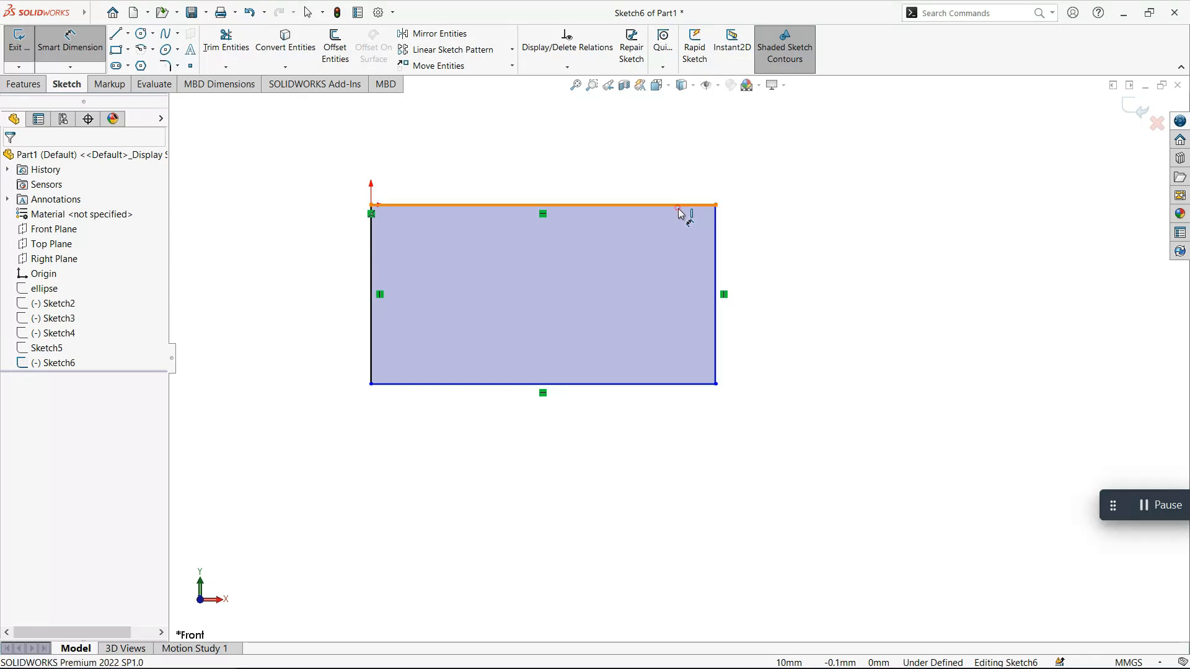
click(677, 205)
click(676, 197)
text(20)
key(Return)
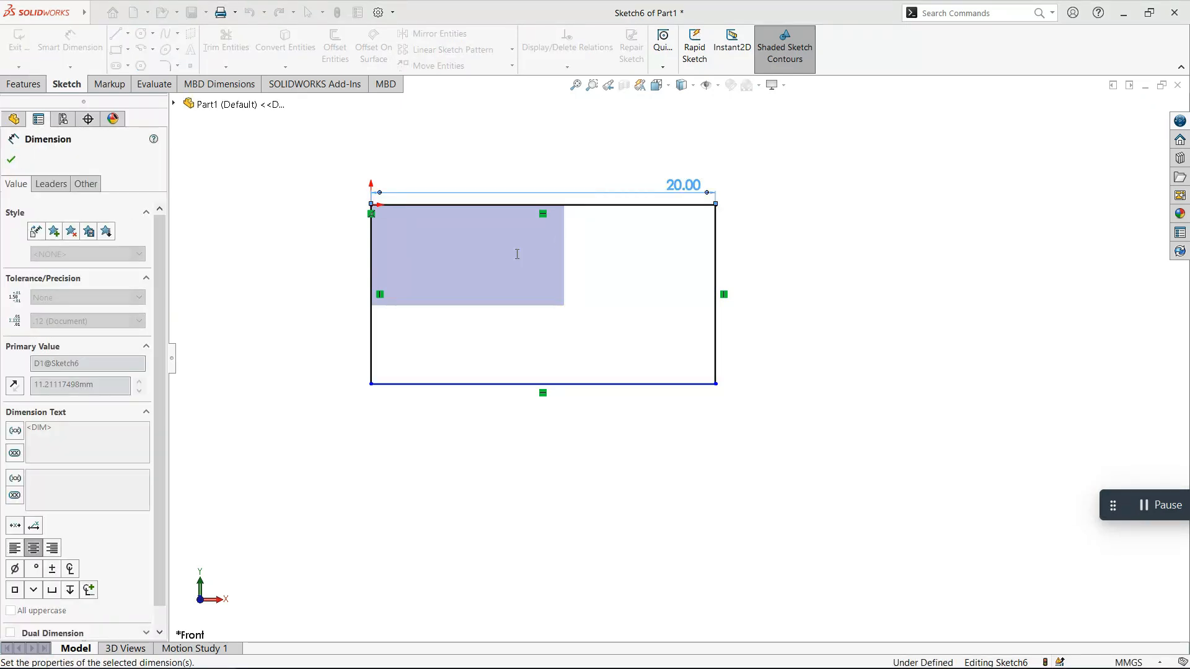
click(370, 293)
click(320, 294)
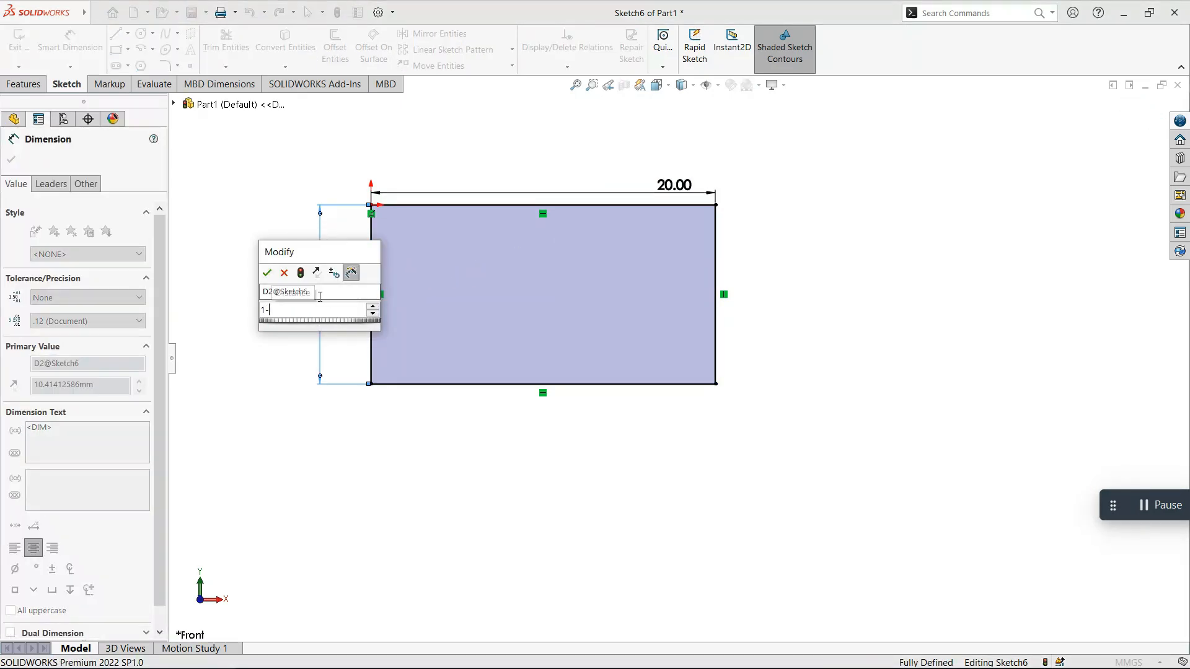
text(10)
key(Return)
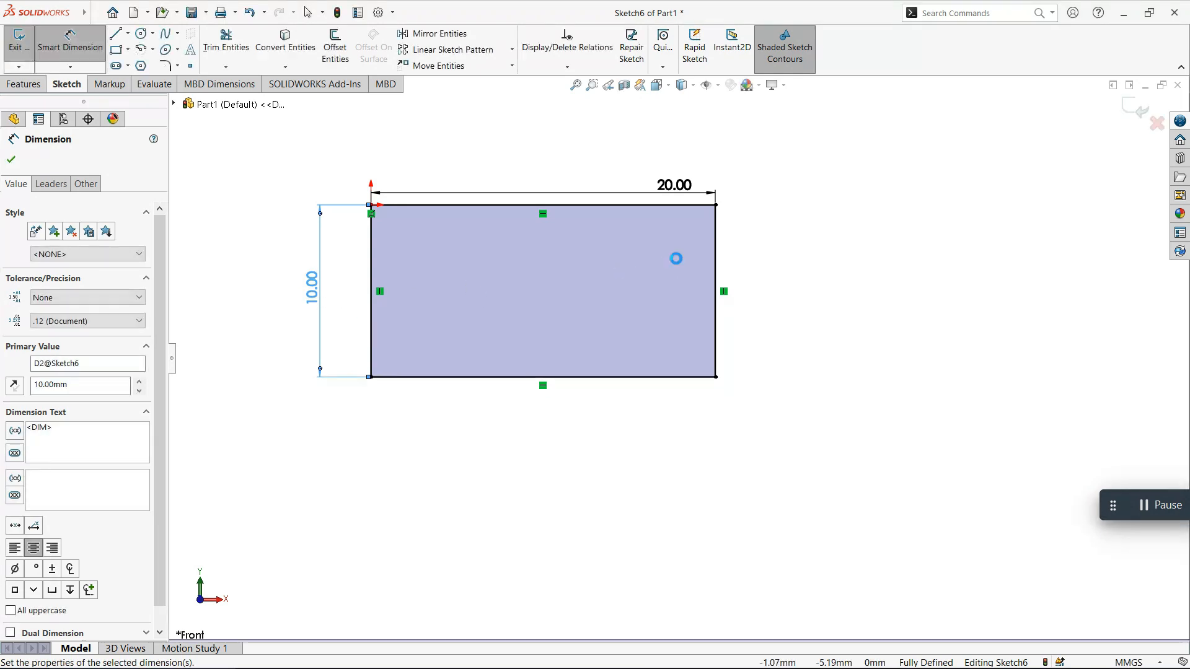
Delete the dimensioned rectangle from Sketch6 and show Sketch5 again
click(802, 233)
key(Escape)
drag(826, 470, 251, 142)
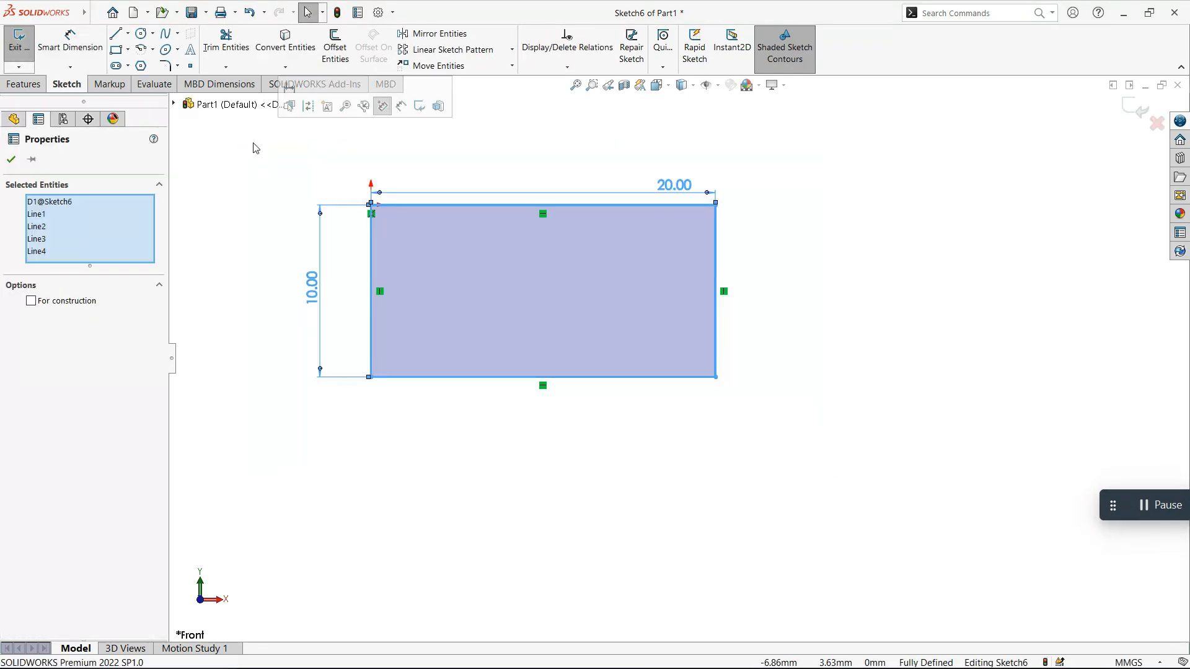
key(Delete)
click(52, 347)
click(79, 322)
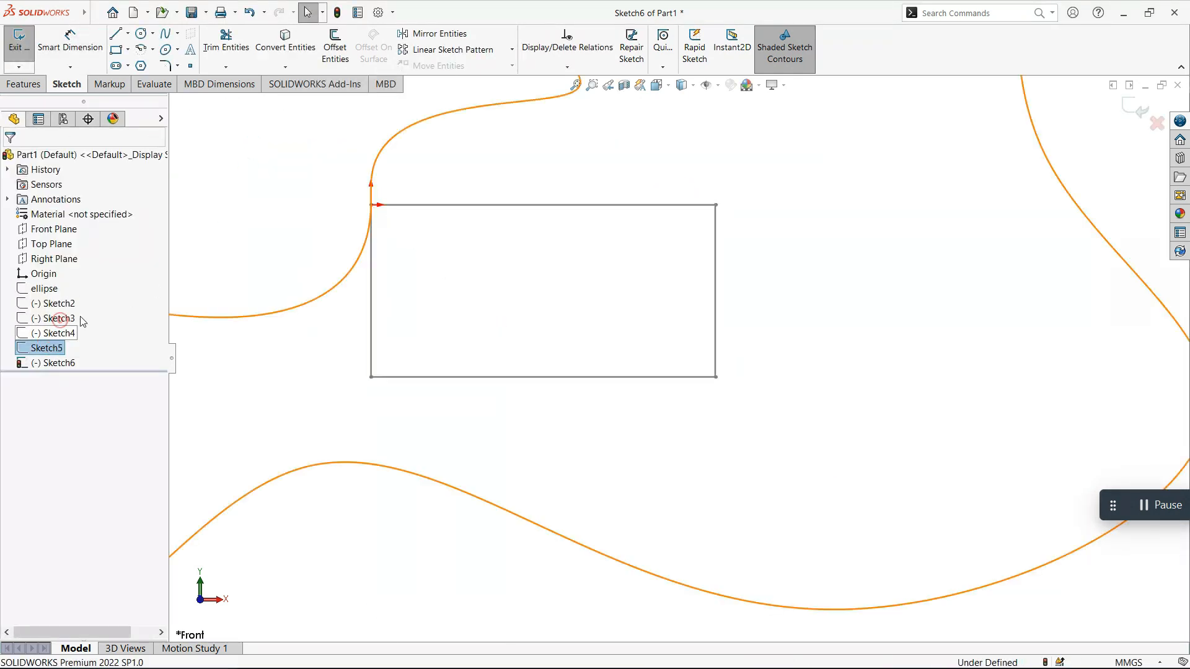
Convert the top and right edges of the Sketch5 rectangle into Sketch6 with Convert Entities
click(766, 347)
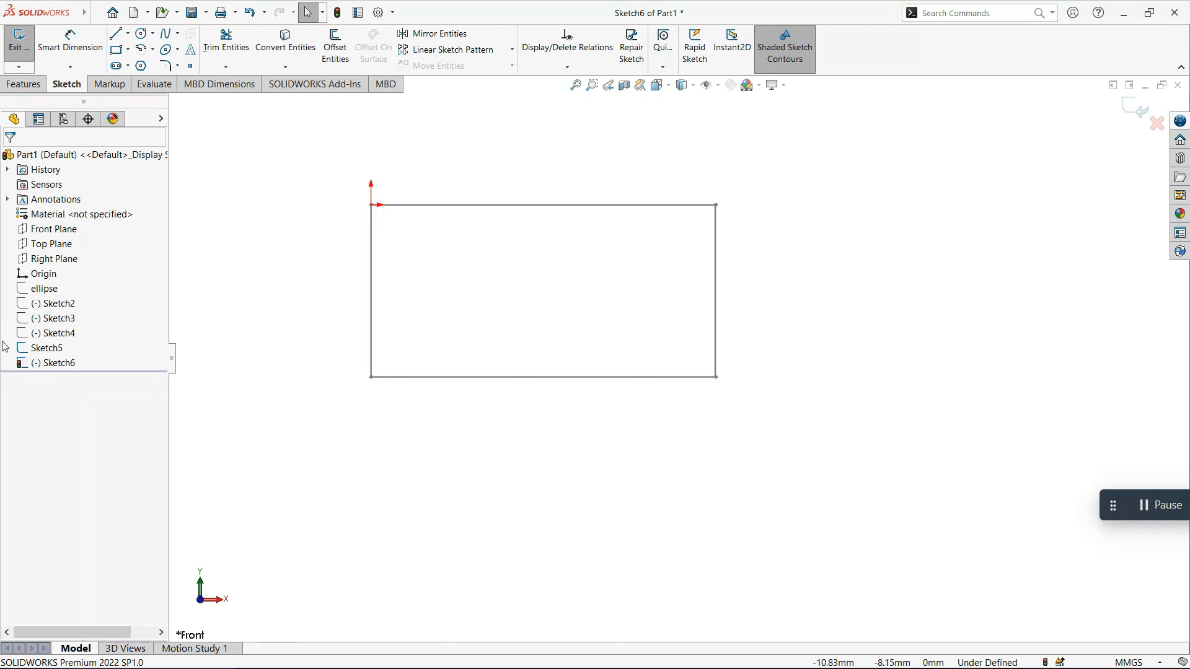
drag(818, 446, 231, 119)
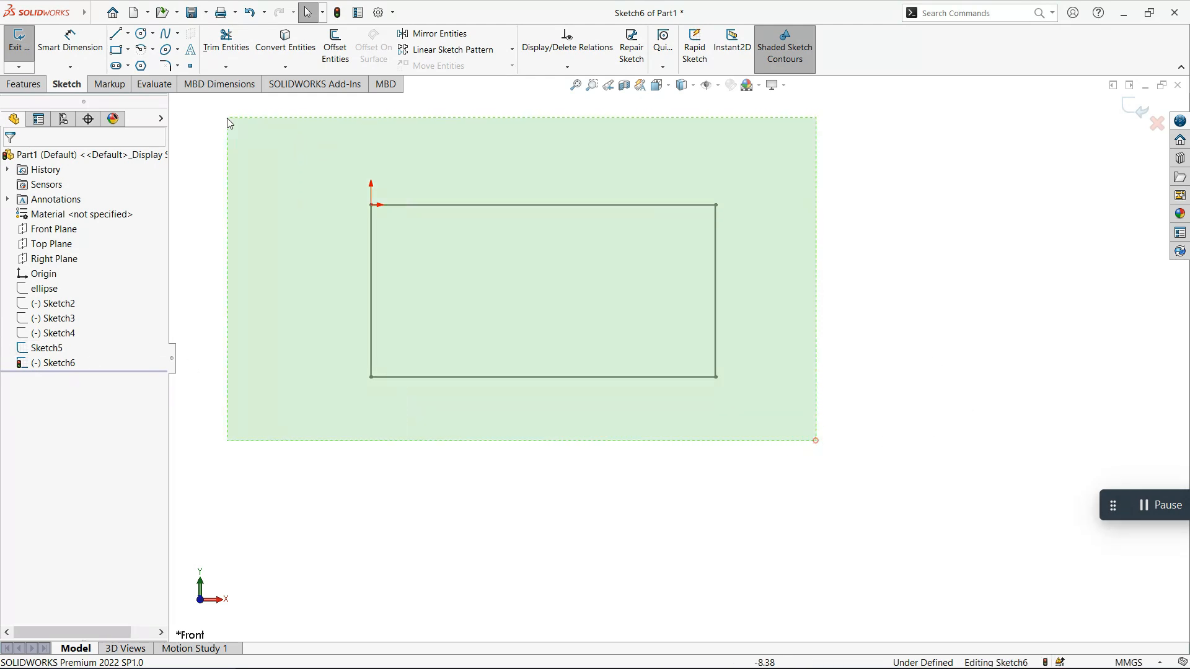
click(52, 348)
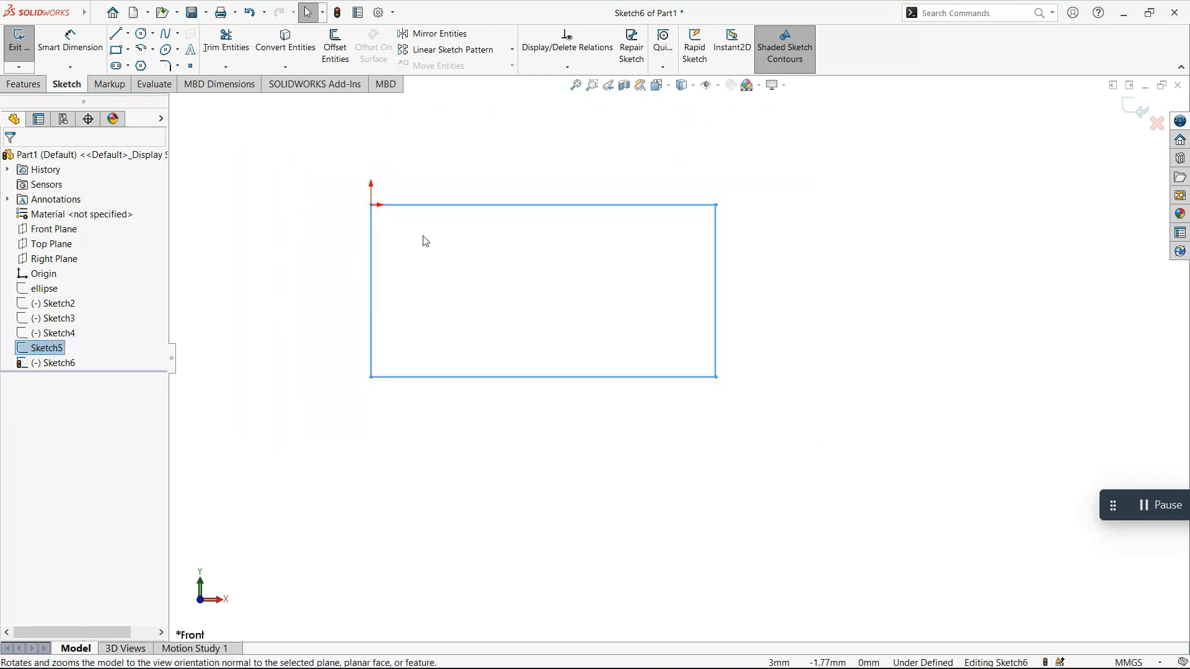
click(447, 207)
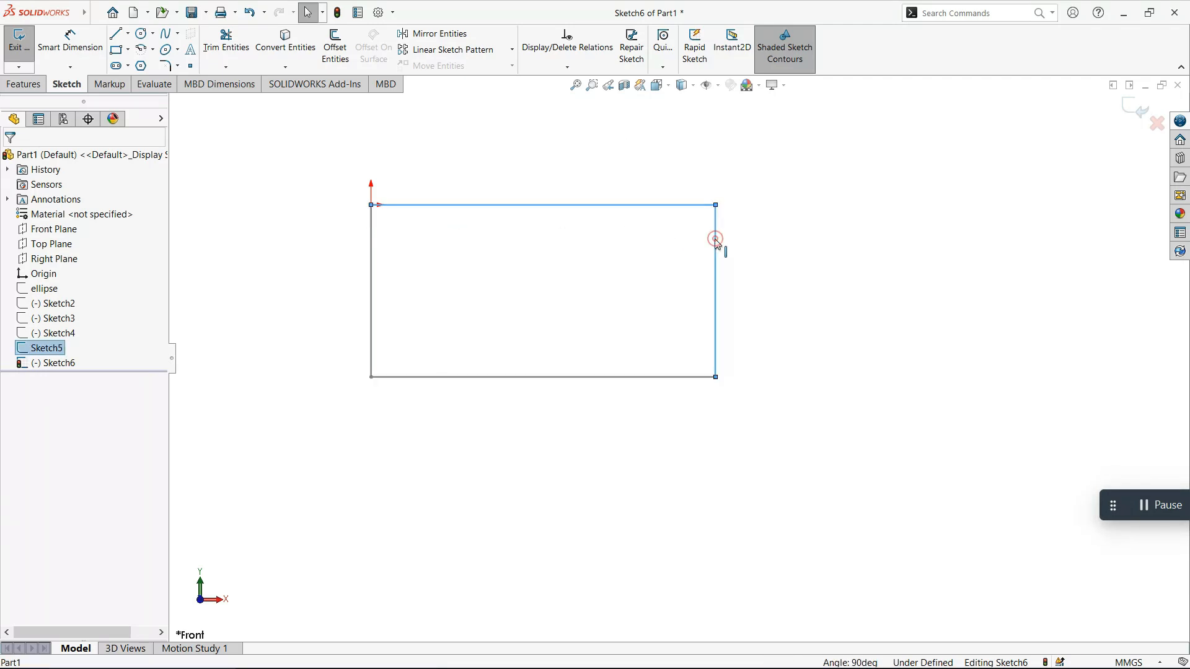
click(292, 44)
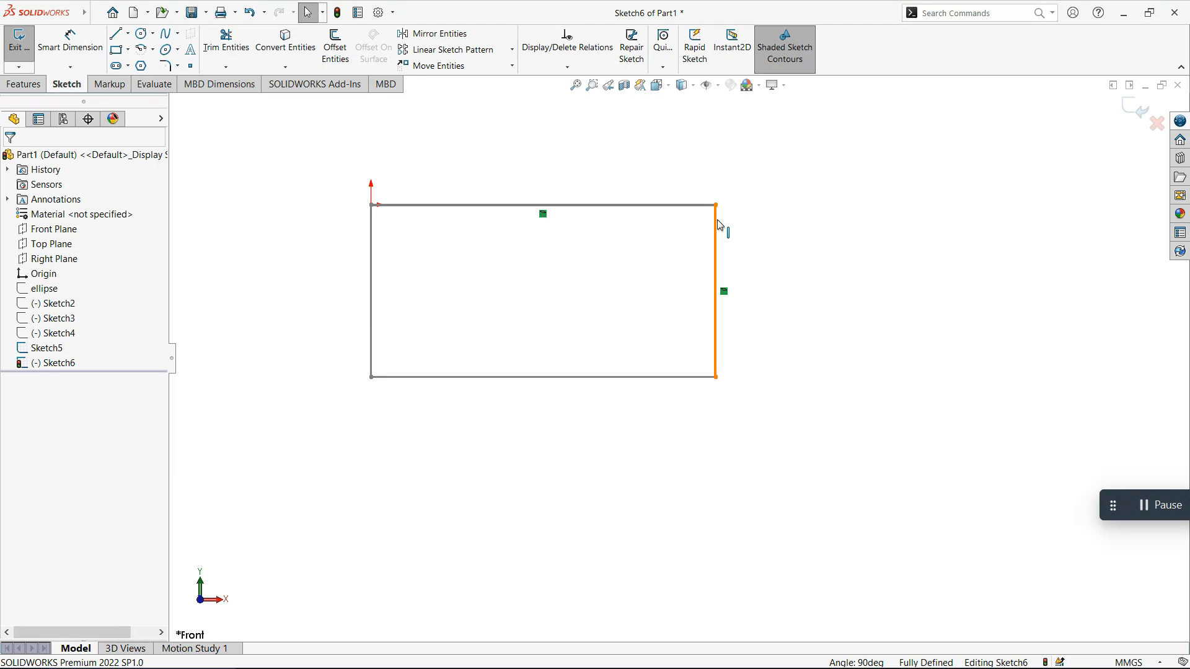
Exit Sketch6 and hide Sketch5 to show only the converted edges
click(1127, 110)
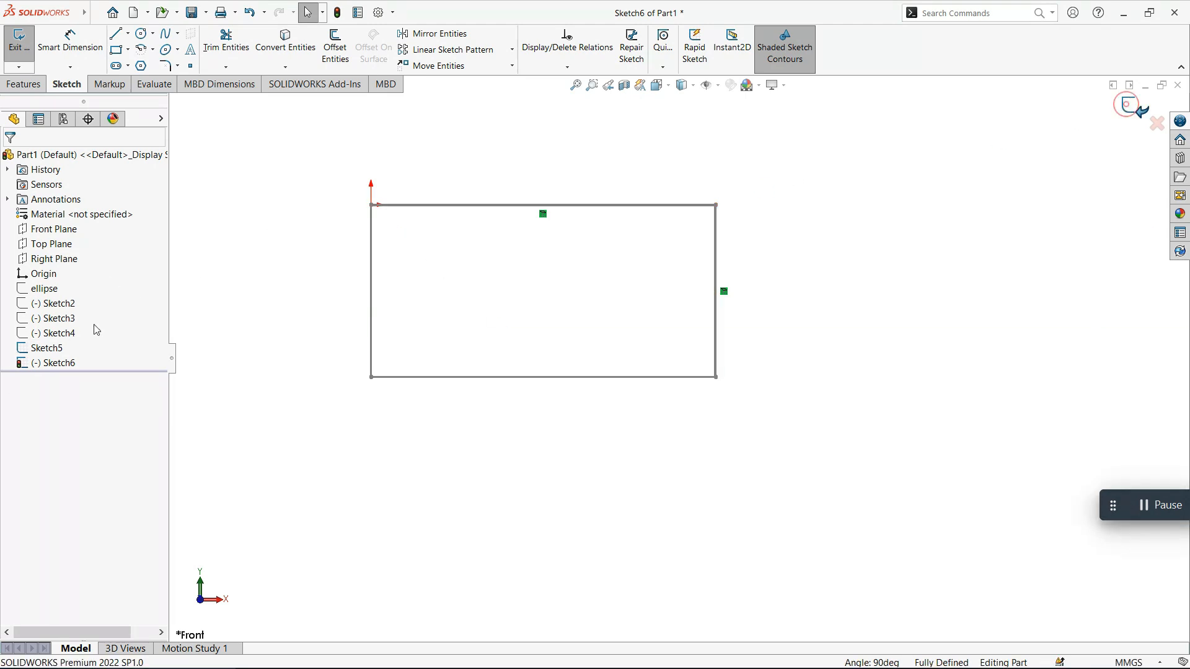
click(37, 348)
click(47, 326)
middle_drag(472, 232, 511, 270)
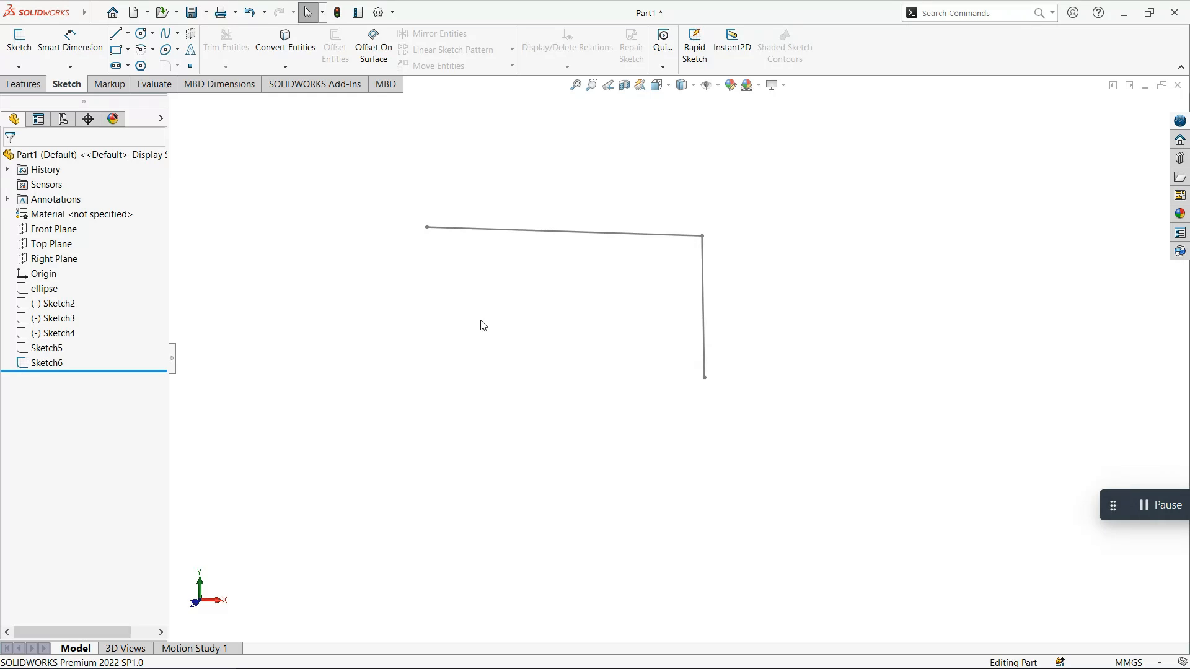
Edit Sketch5 to set the rectangle's width to 30 mm, exit it, and inspect the linked lines of Sketch6
click(46, 347)
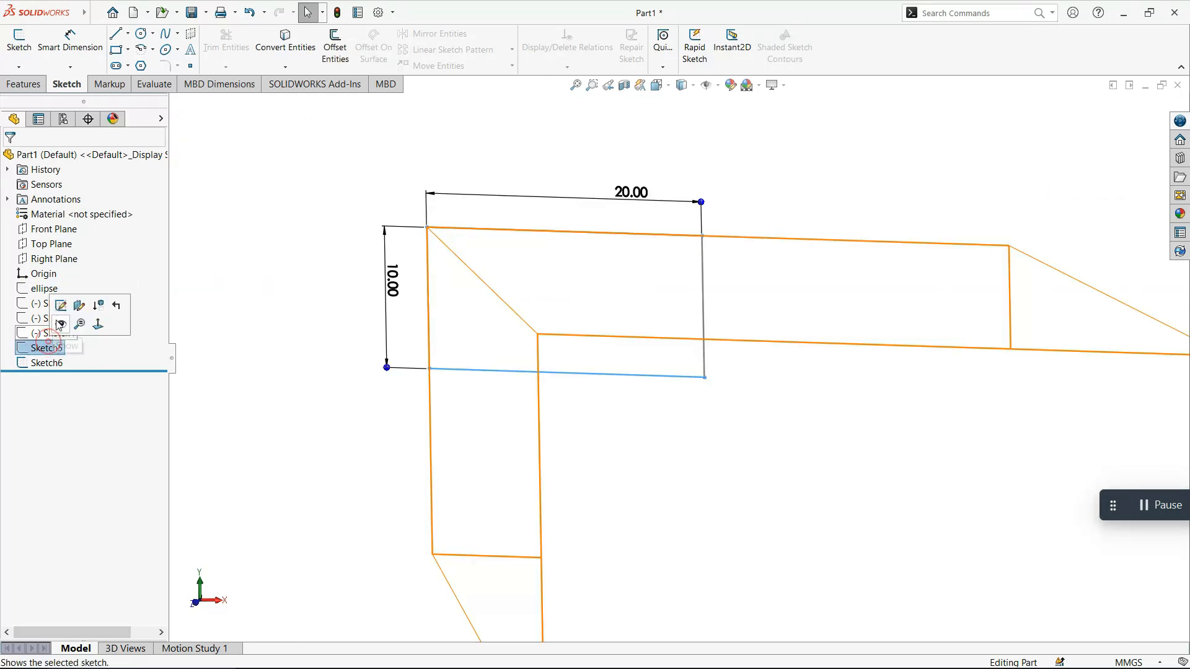
click(61, 305)
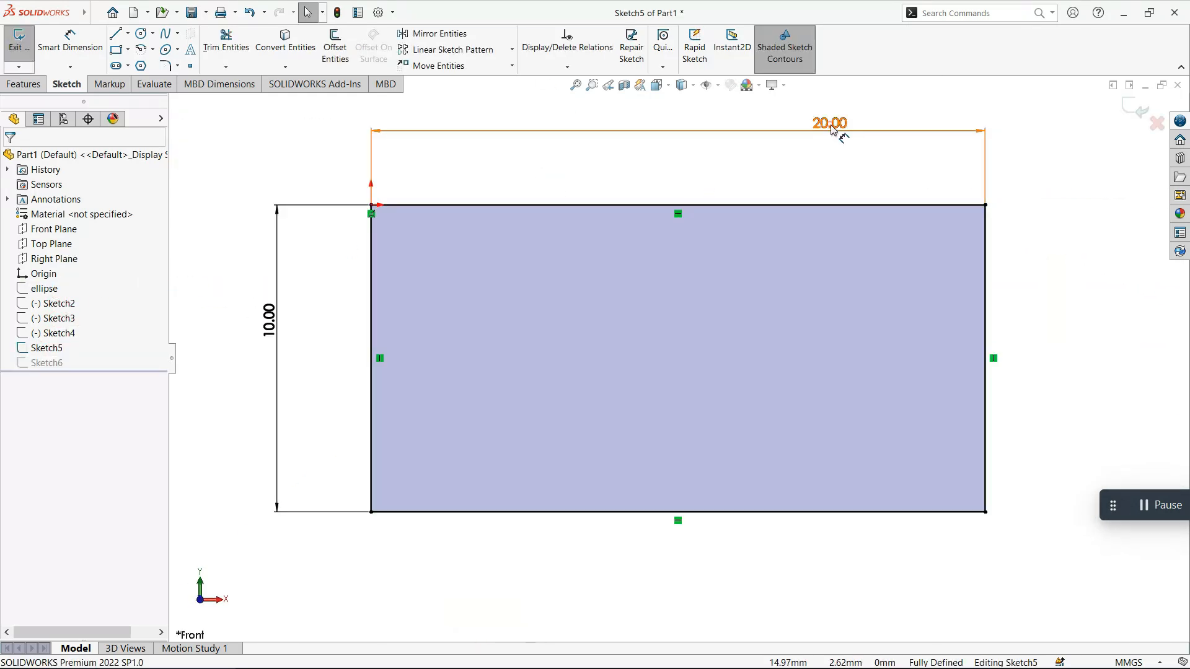
double_click(832, 130)
text(30)
key(Return)
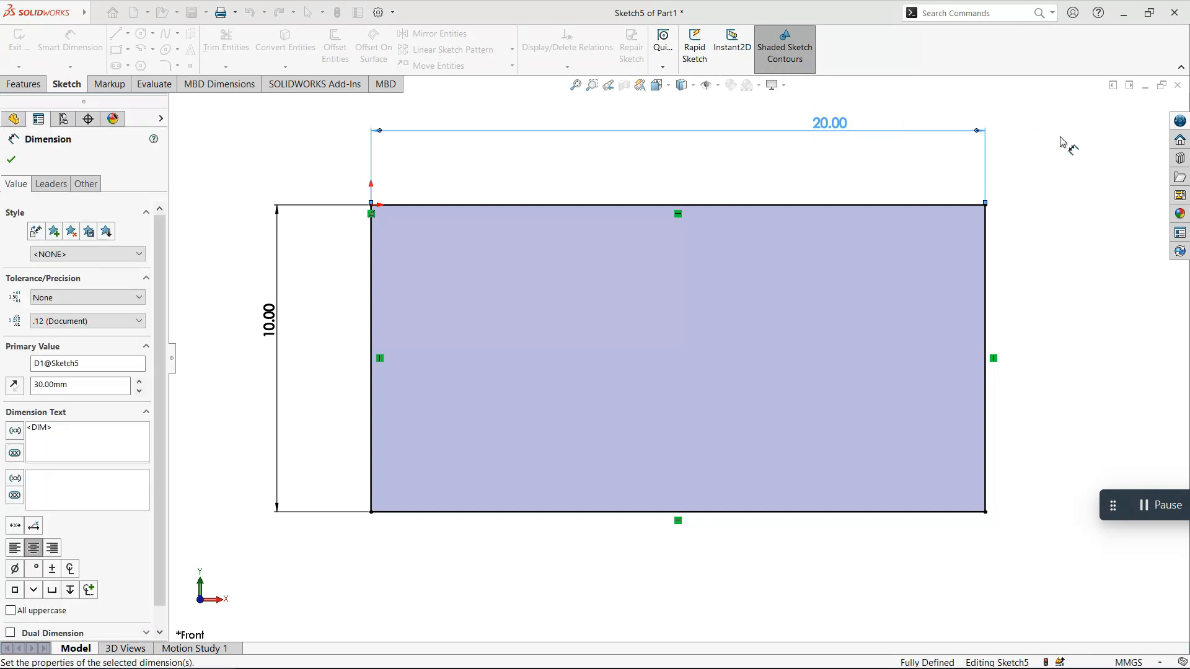
click(1132, 110)
mouse_move(744, 355)
middle_down()
mouse_move(368, 322)
mouse_move(396, 310)
middle_up()
click(757, 271)
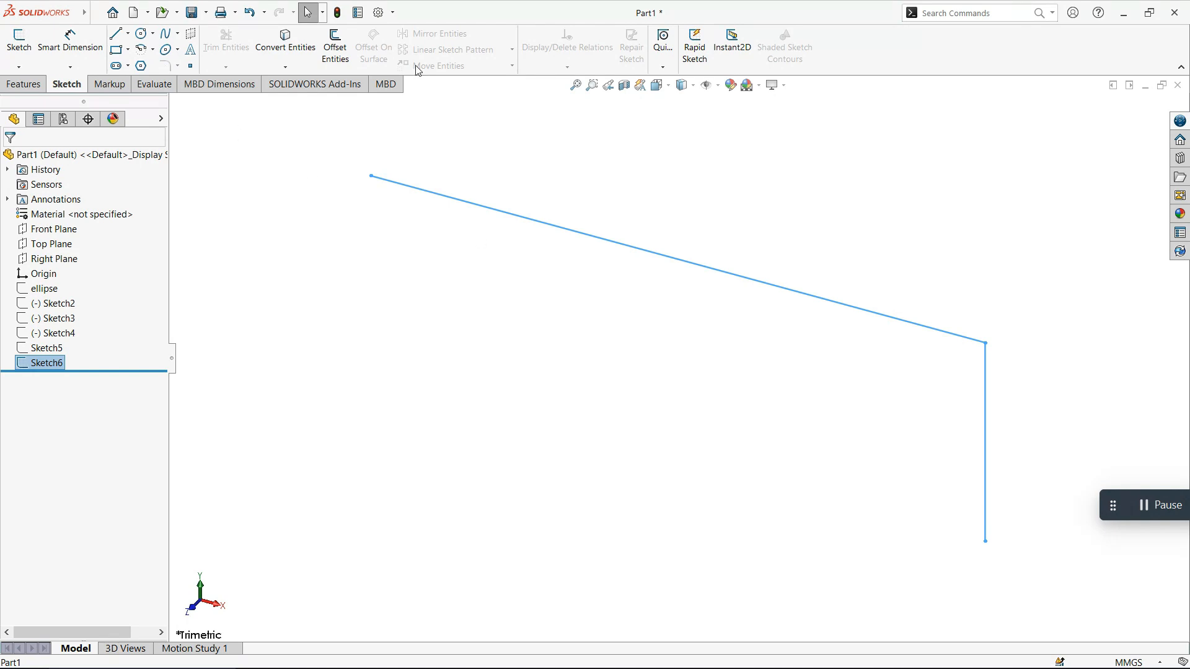
click(348, 321)
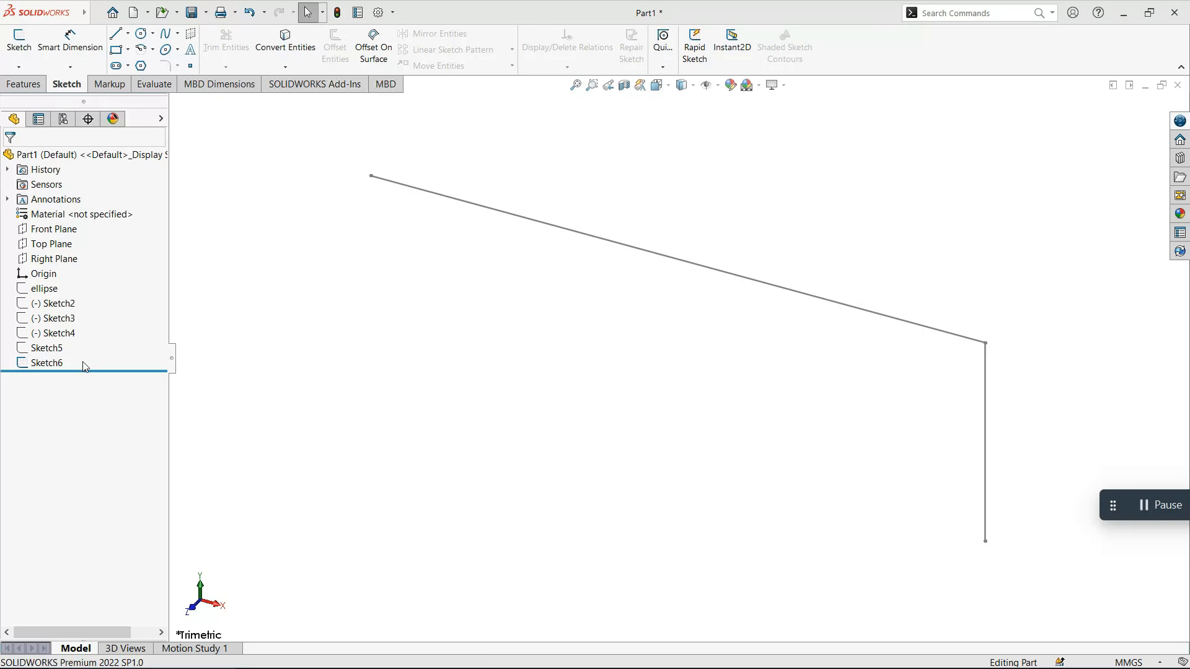
Delete Sketch2 through Sketch6 and open the ellipse sketch for editing
drag(86, 367, 41, 307)
right_click(65, 330)
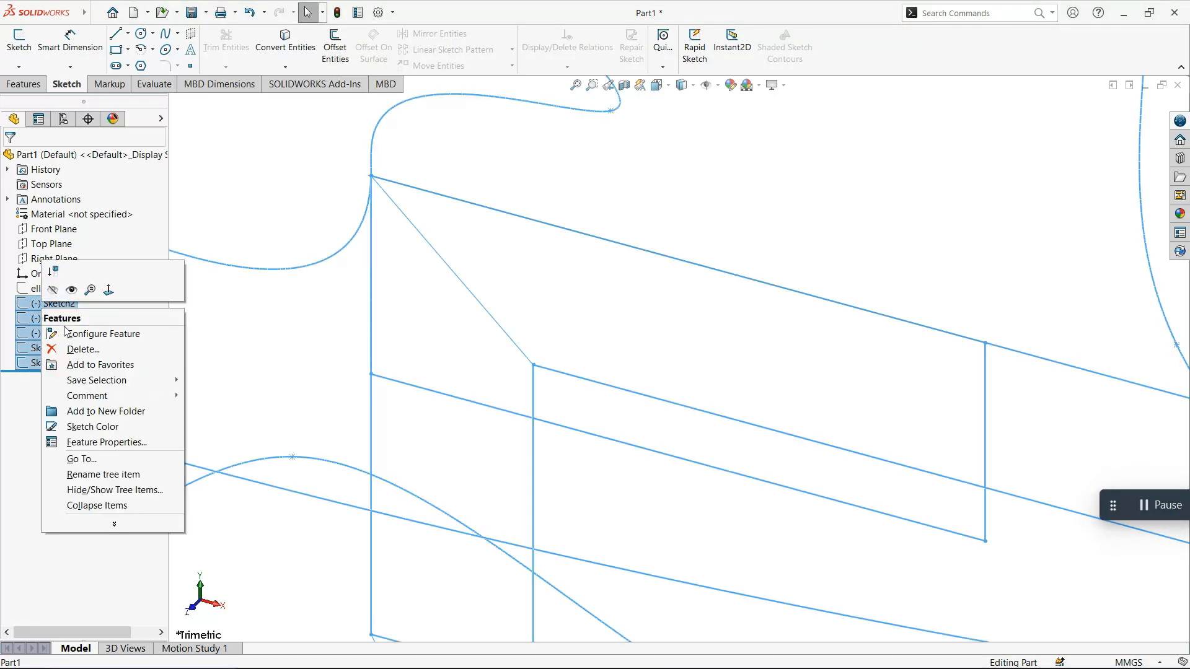
click(115, 347)
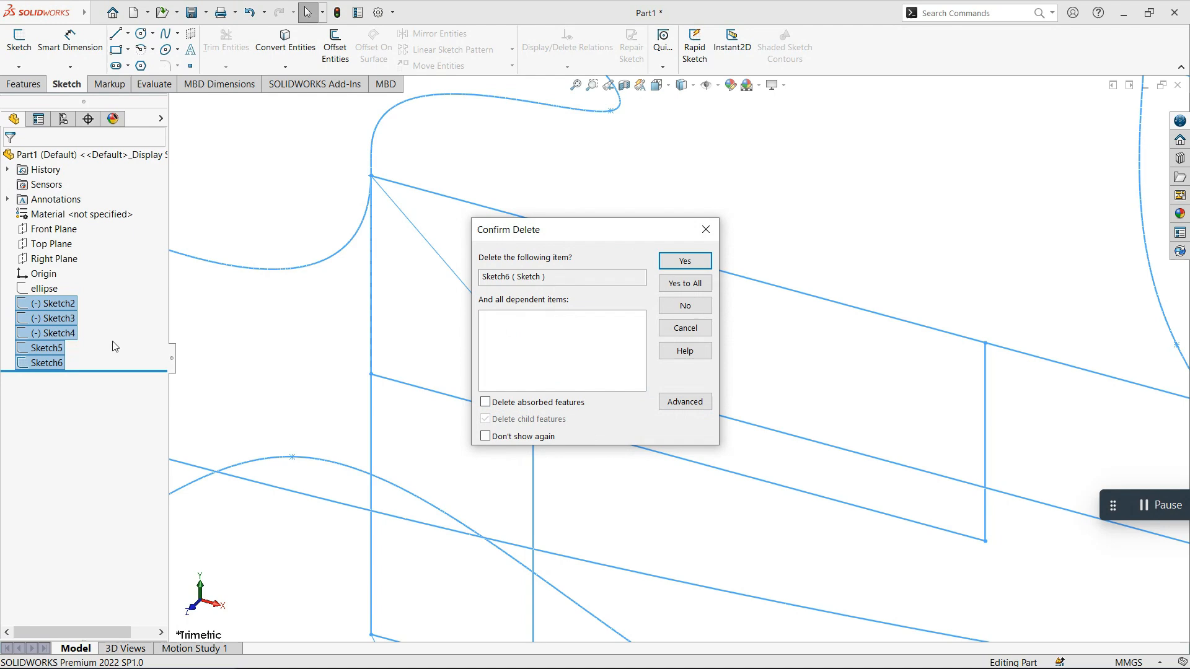
click(694, 284)
click(43, 288)
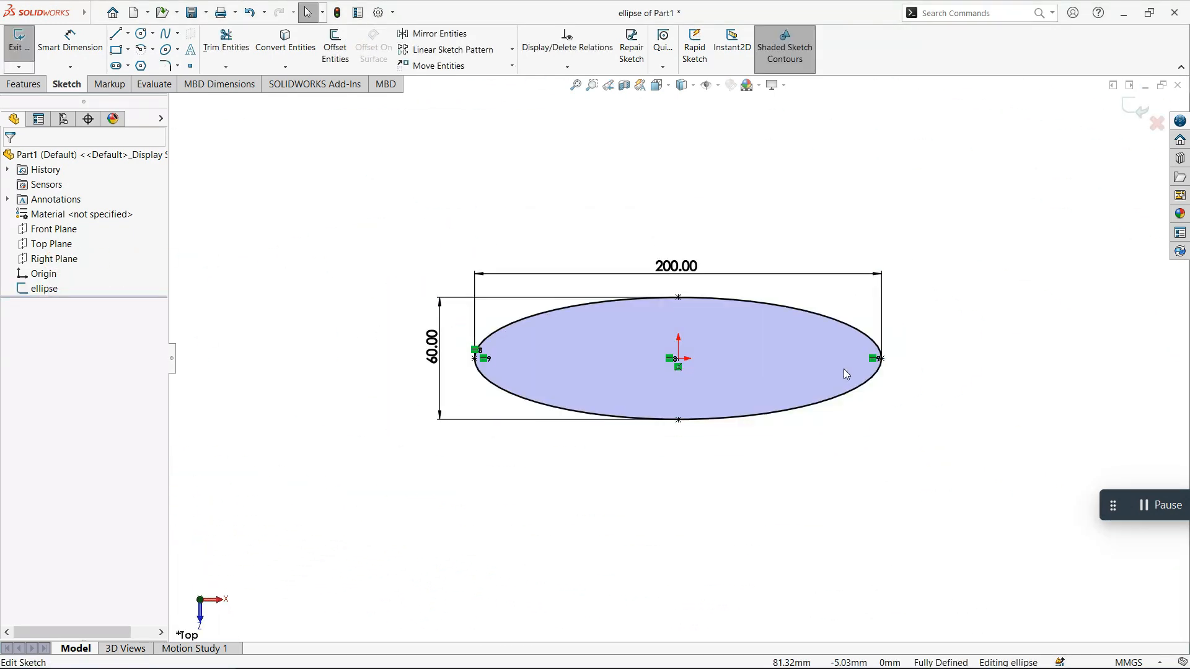
Draw a second ellipse centred on the origin inside the existing one, about 173 mm wide and 46 mm high
scroll(708, 355, down, 2)
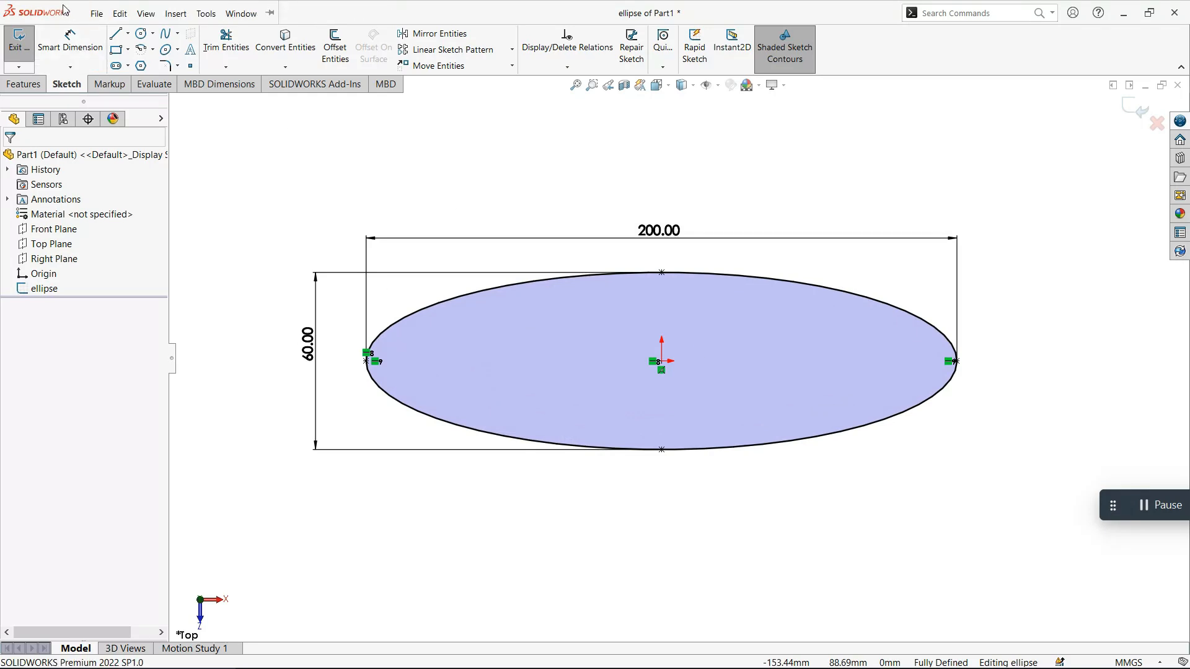
click(96, 13)
click(522, 169)
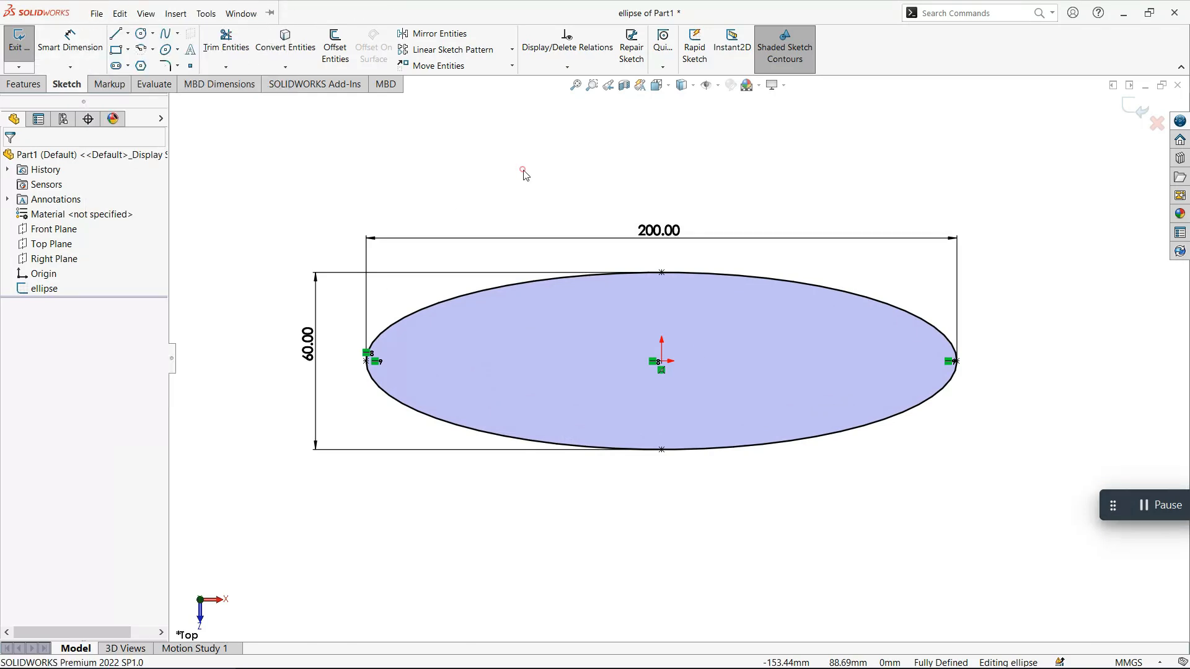
click(166, 49)
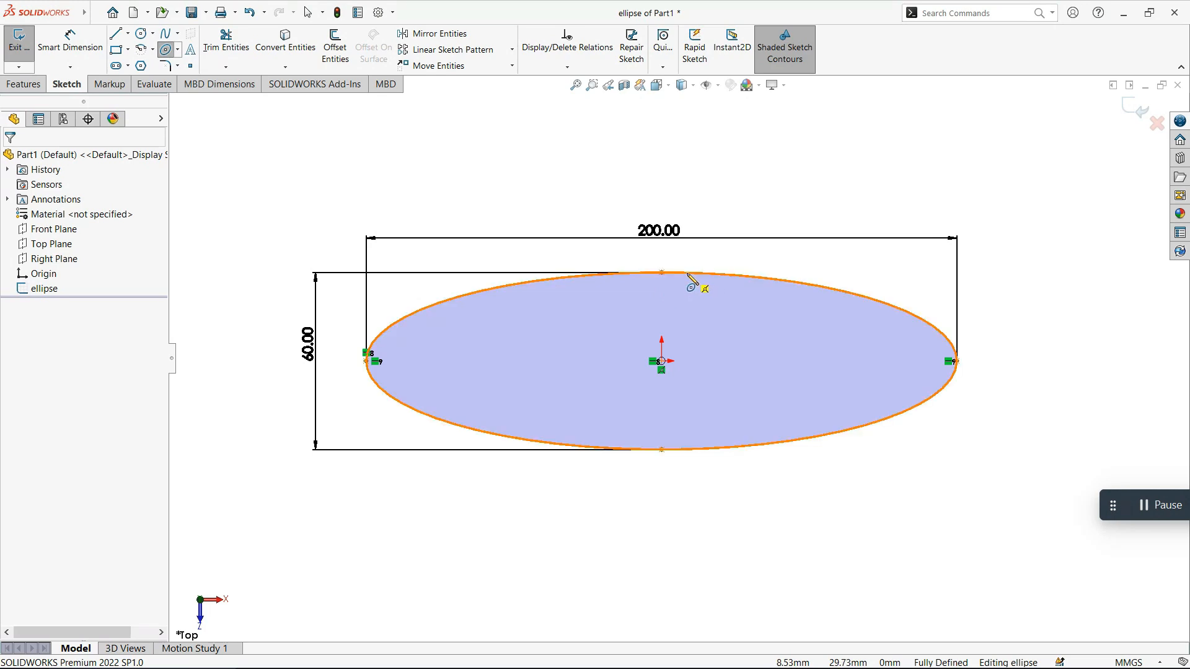
click(663, 363)
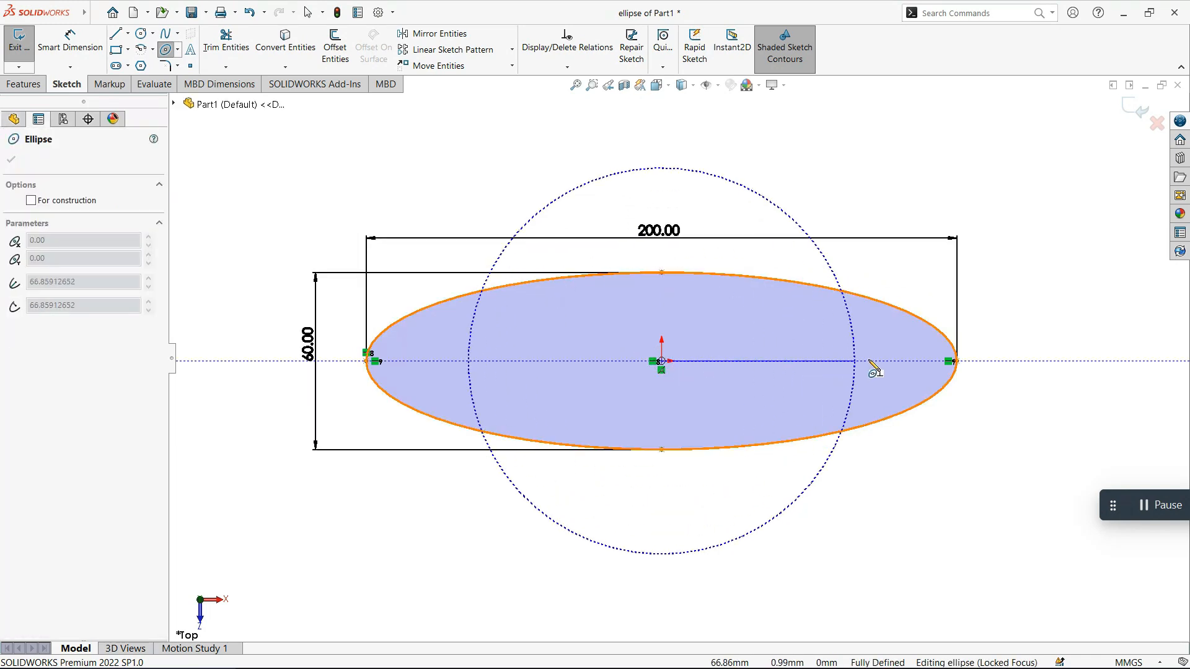
click(918, 362)
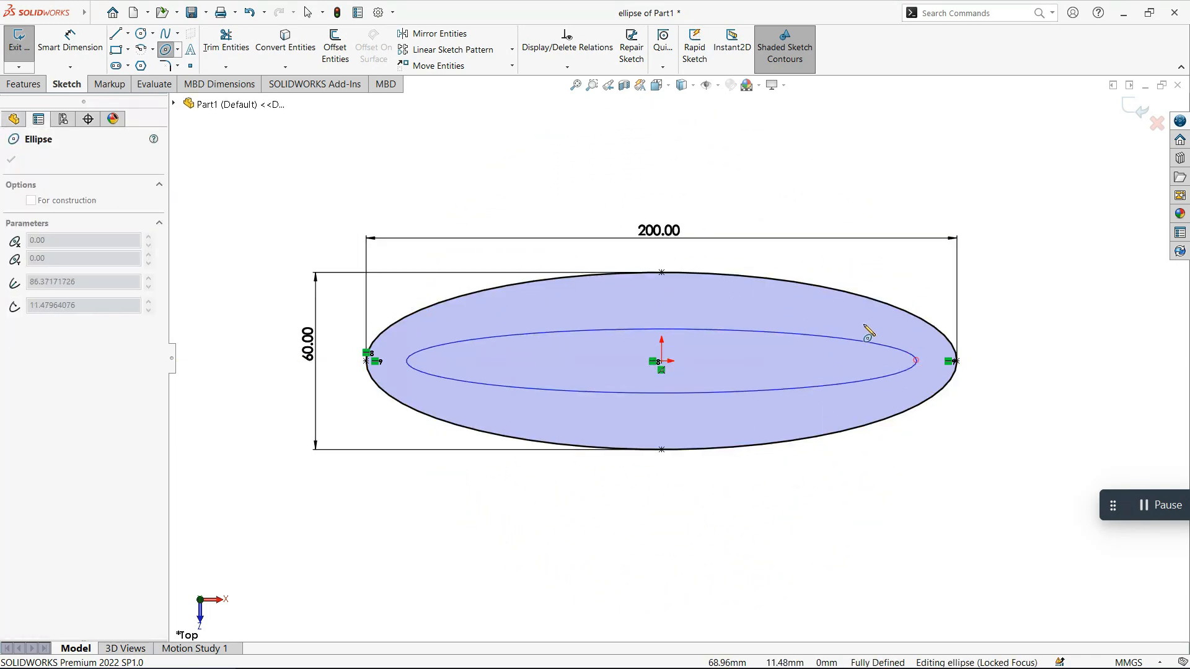
click(908, 308)
Dimension the gap between the right vertices of the inner and outer ellipses to 2 mm
right_drag(993, 468, 985, 366)
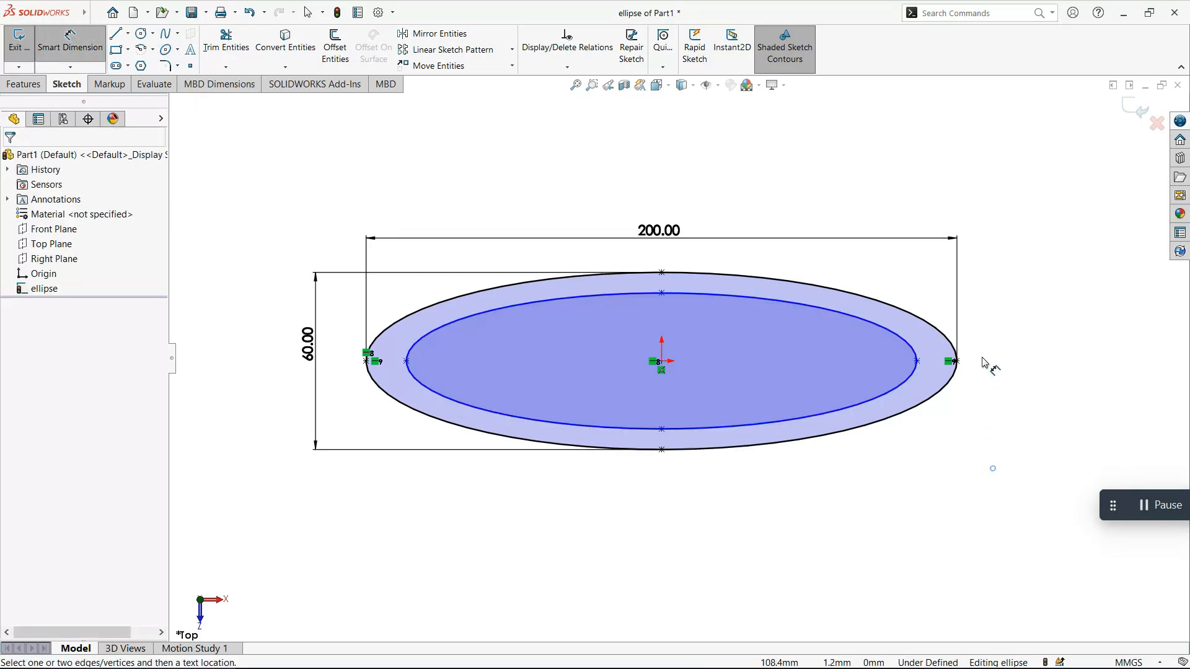
click(958, 363)
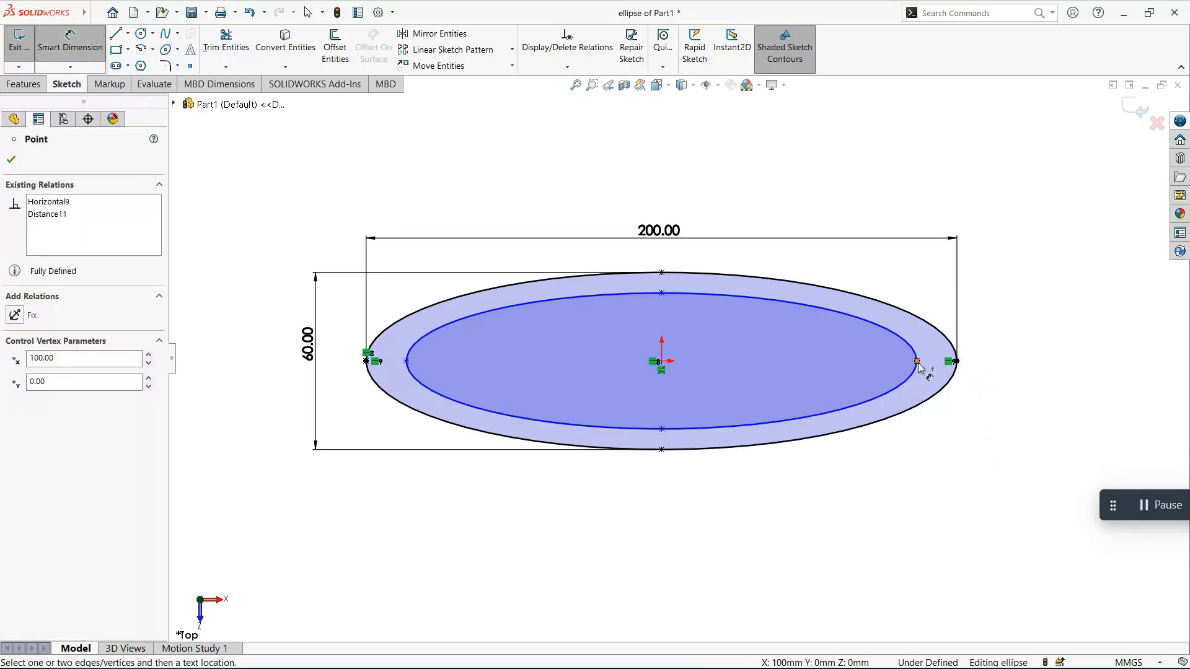
click(918, 363)
click(942, 424)
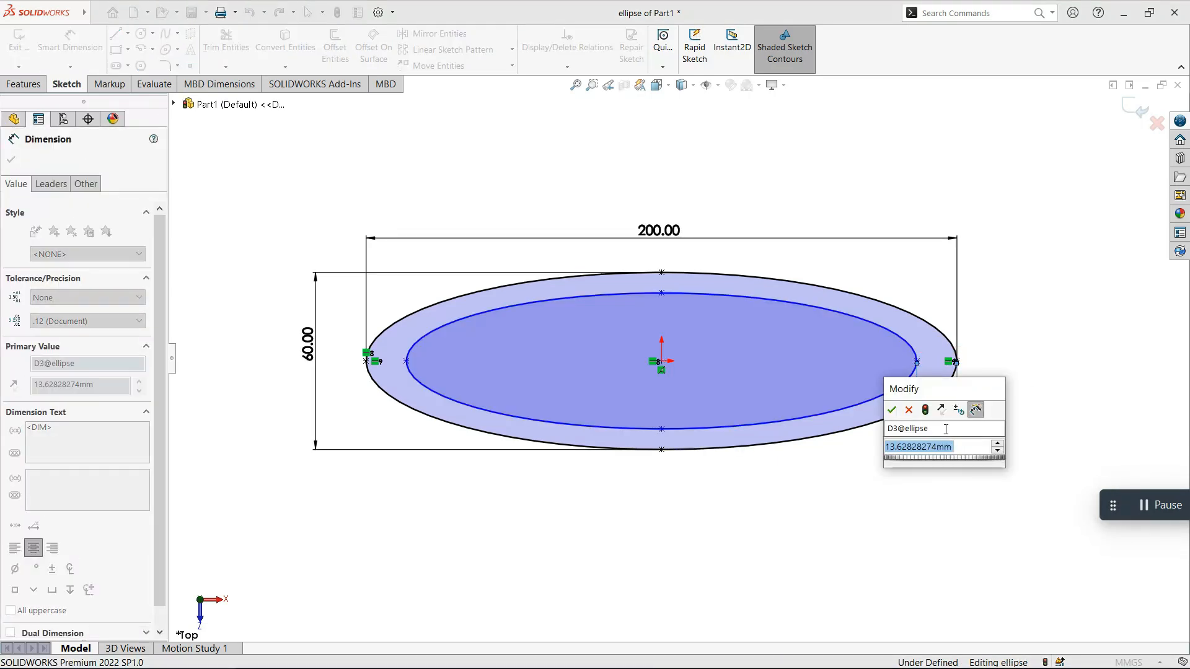
text(2)
key(Return)
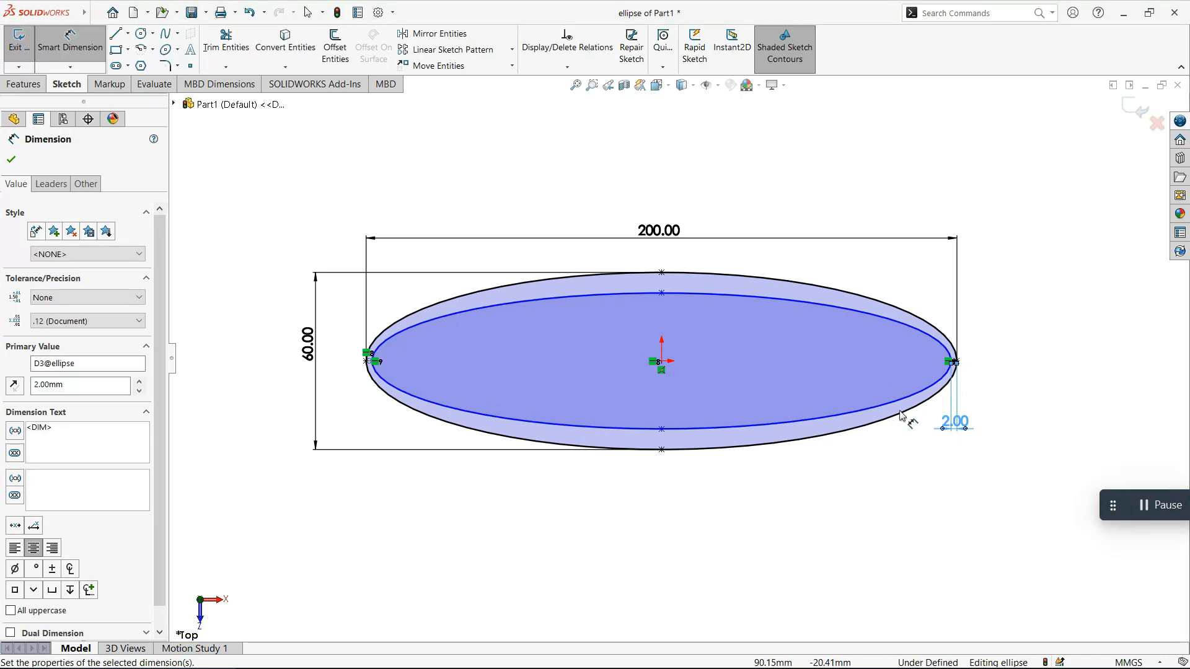
Dimension the gap between the top vertices of the two ellipses to 2 mm and leave the dimension tool
click(662, 293)
click(662, 272)
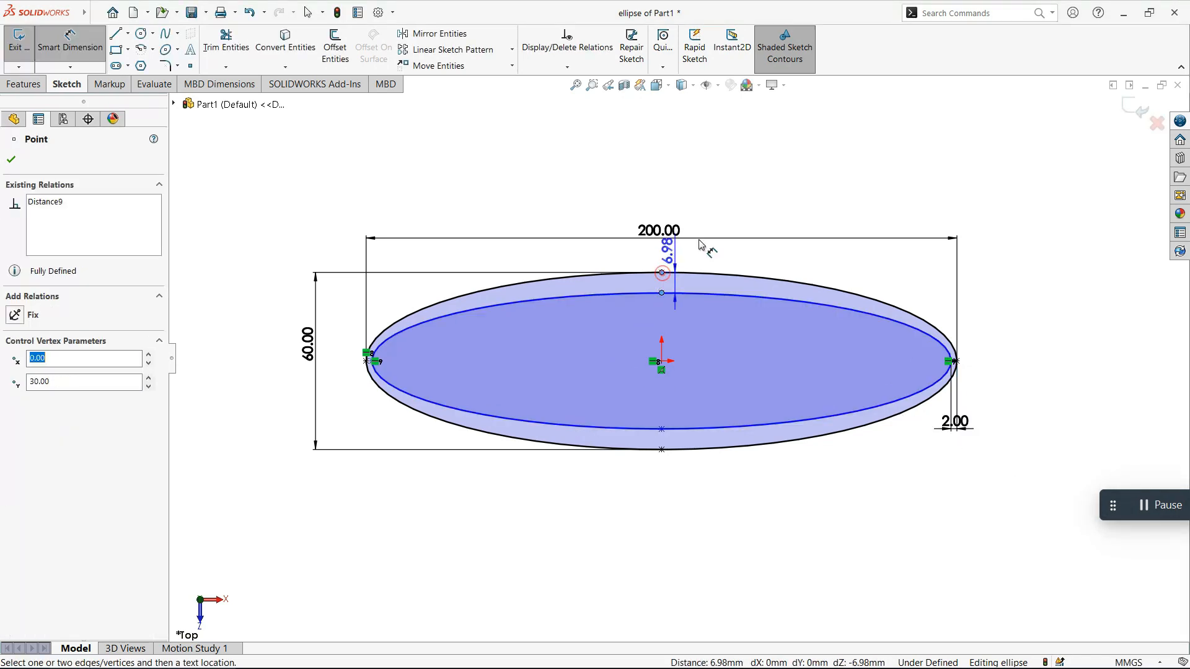
click(711, 221)
text(2)
key(Return)
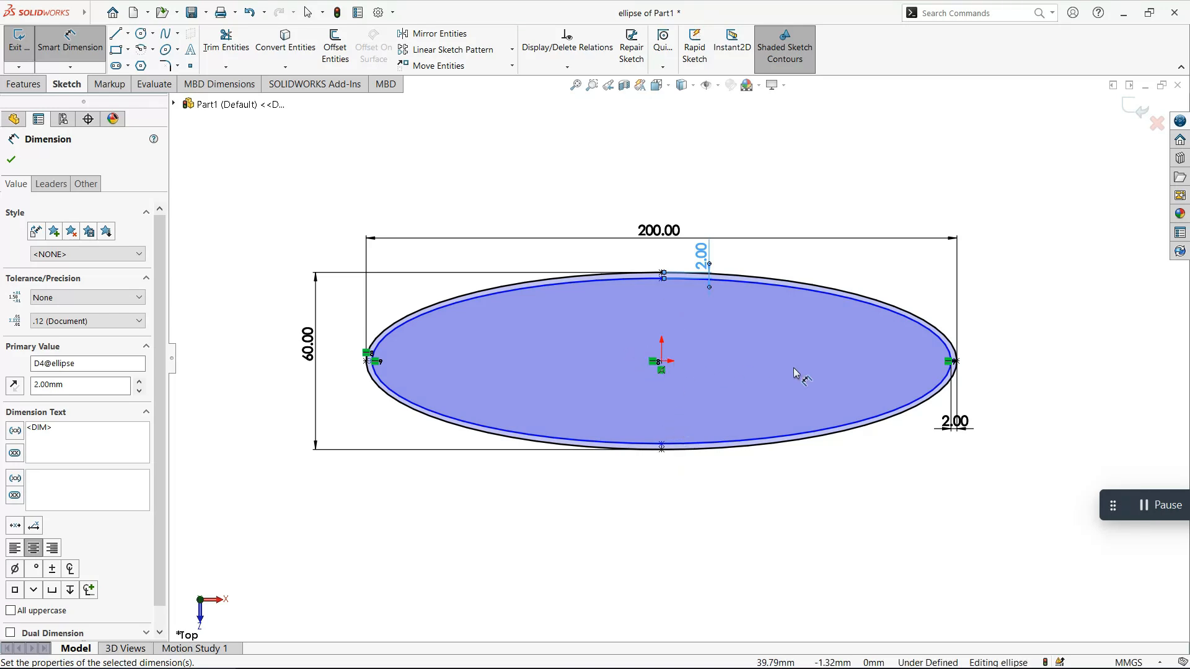
key(Escape)
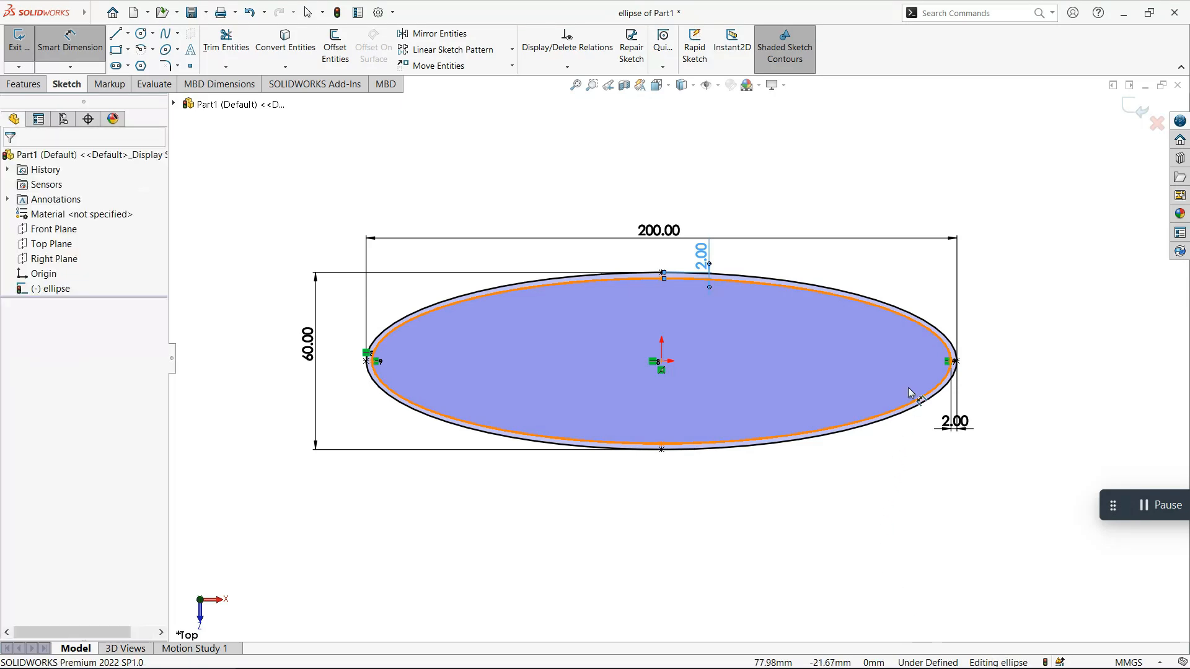
Try moving the inner ellipse's right vertex off the horizontal centreline to test its freedom, and undo the move
scroll(952, 366, down, 3)
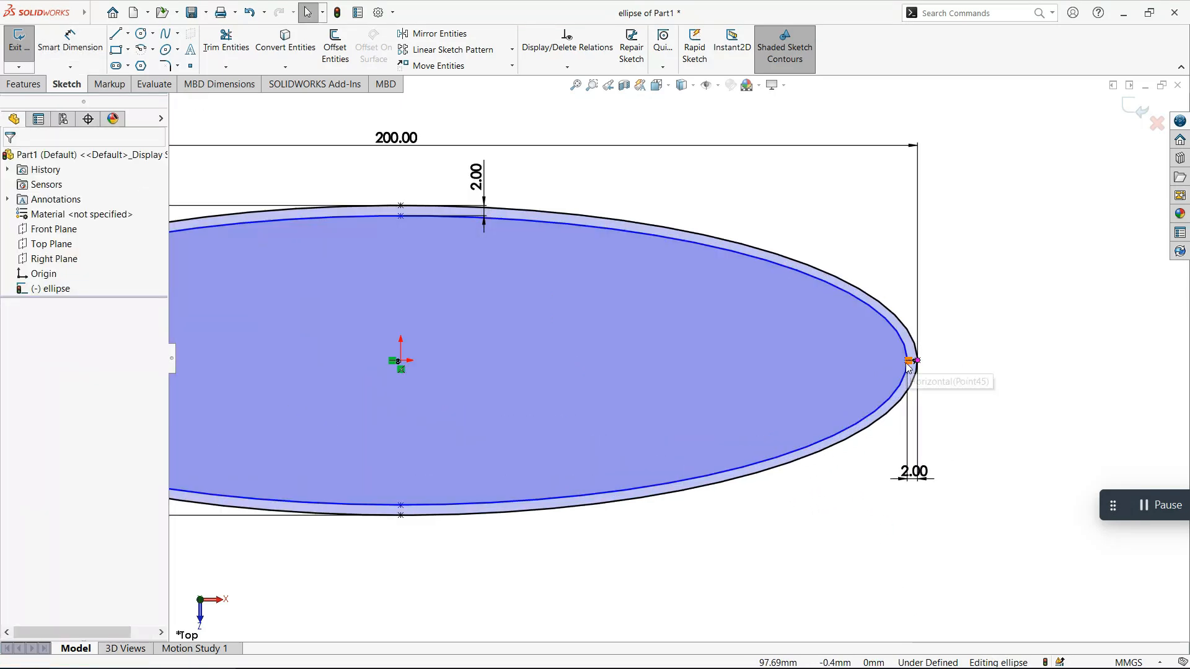
scroll(949, 370, down, 3)
click(809, 340)
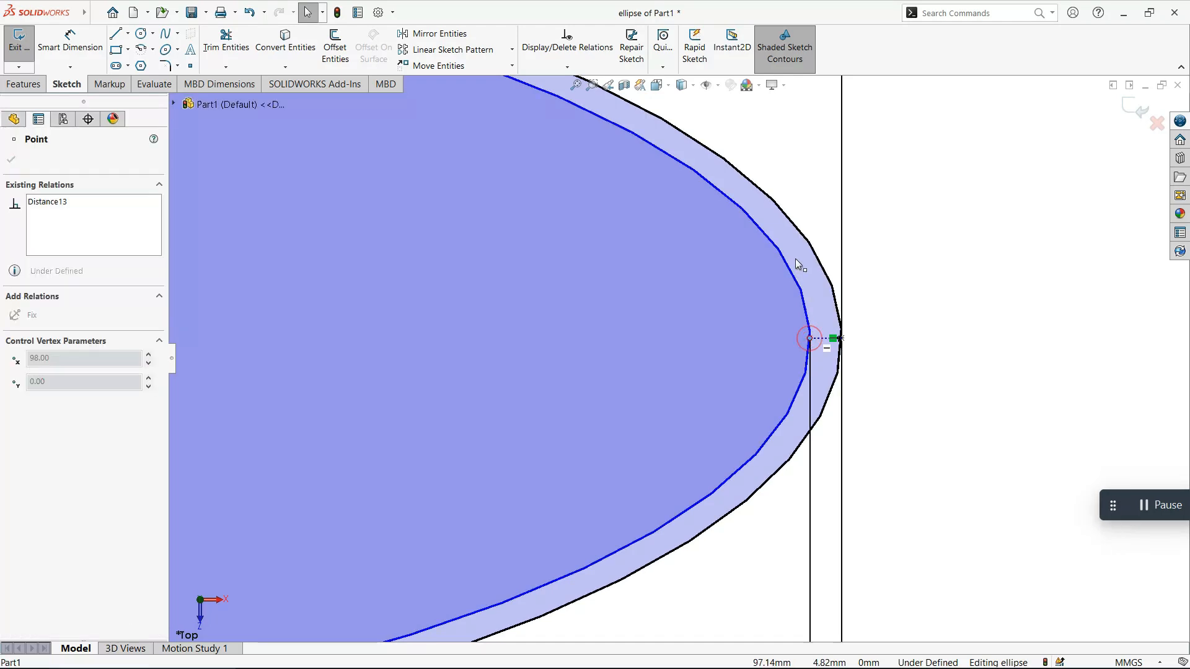
drag(716, 276, 844, 427)
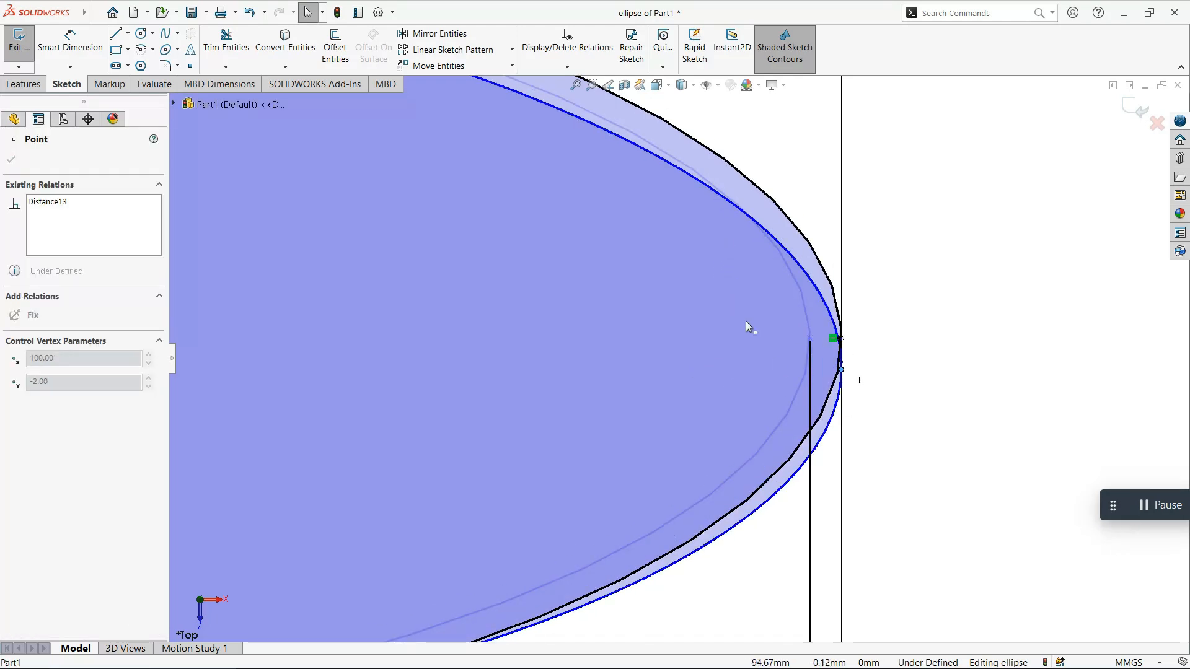
scroll(731, 329, up, 5)
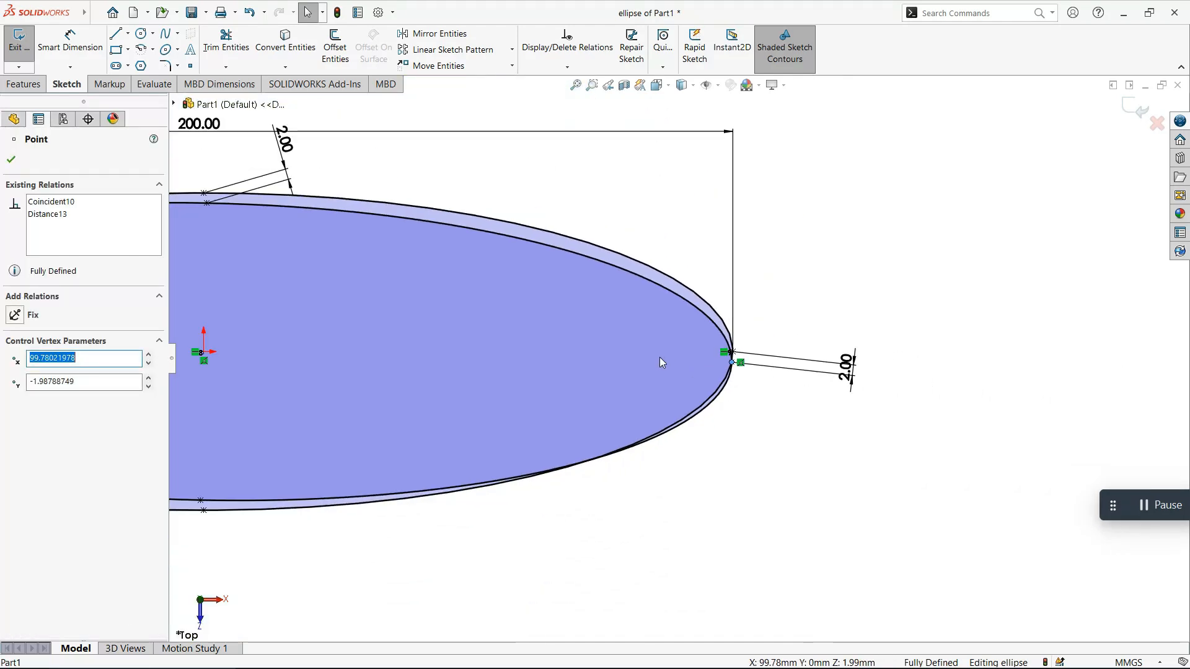
key(ctrl+z)
scroll(541, 366, up, 4)
scroll(476, 357, down, 2)
middle_drag(476, 357, 528, 364)
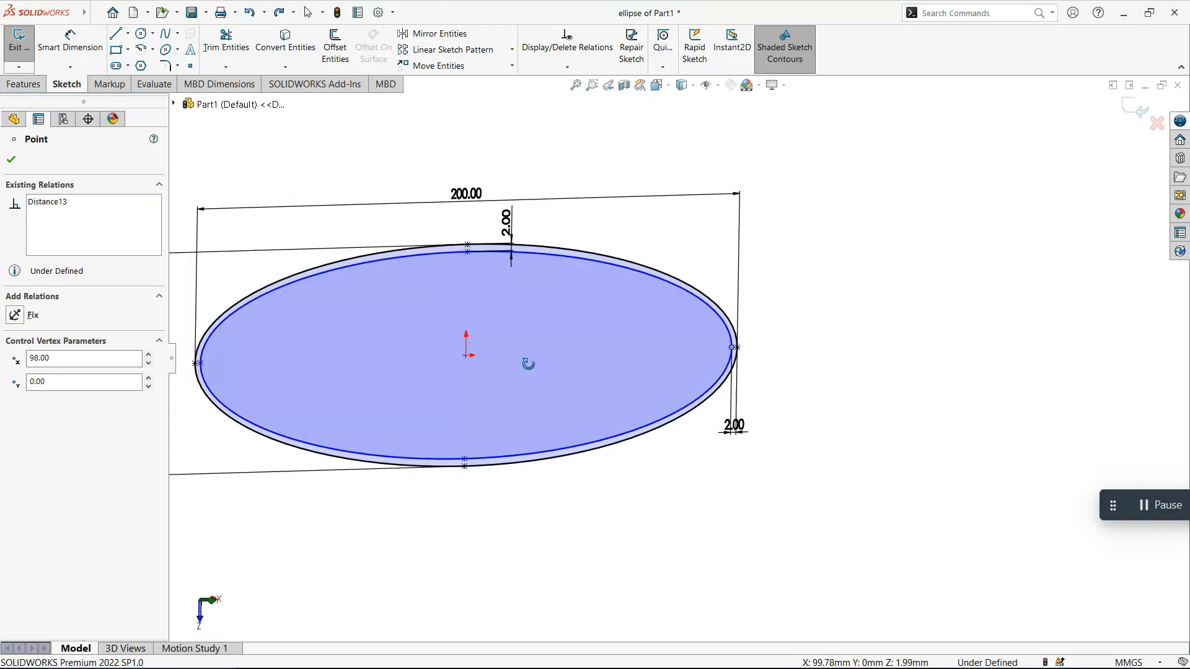
right_drag(559, 131, 556, 103)
click(657, 89)
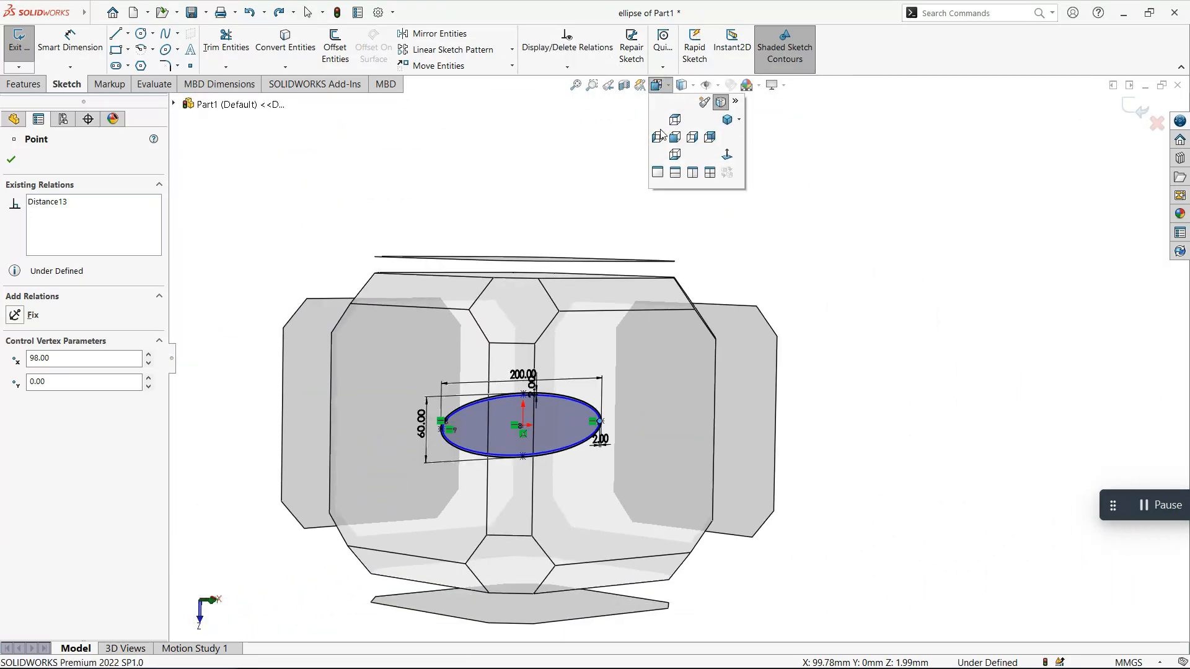
click(675, 137)
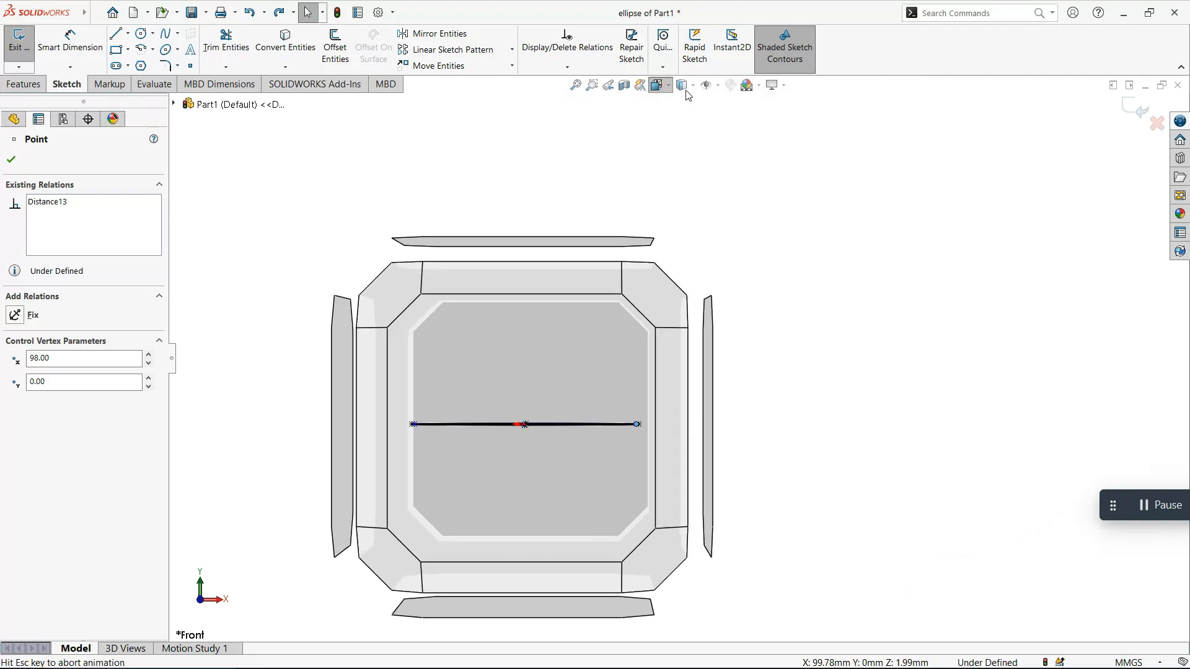
click(681, 85)
click(675, 117)
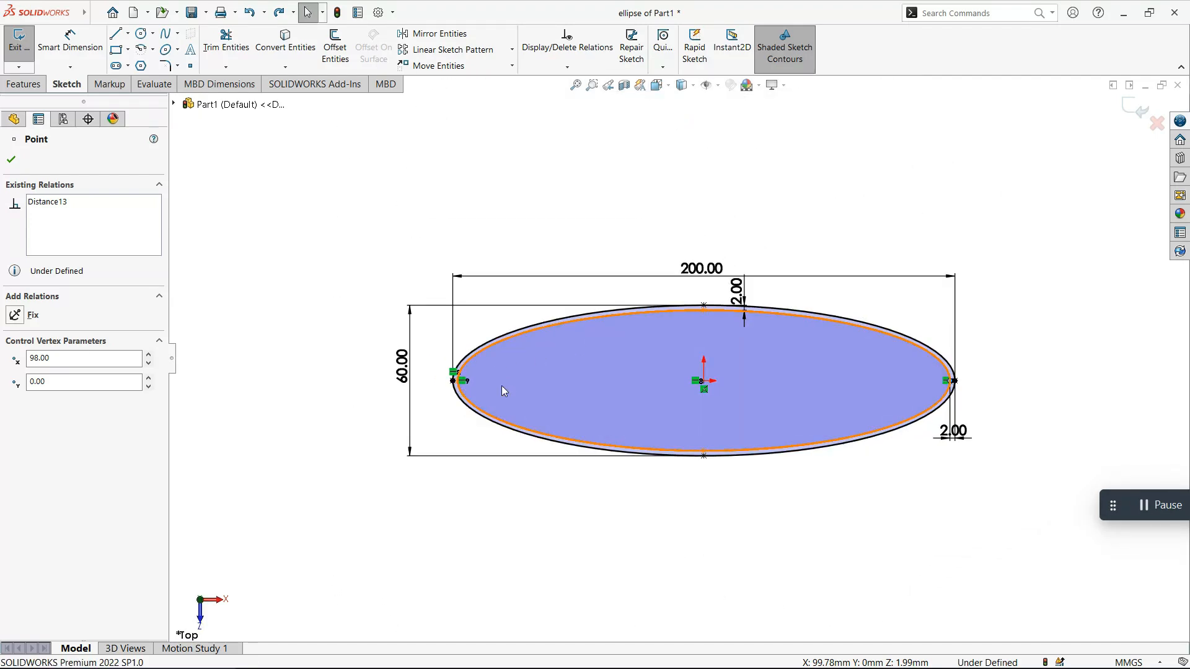
Add a Horizontal relation between the inner ellipse's left and right vertices and its centre, and exit the ellipse sketch
scroll(657, 372, up, 4)
scroll(650, 327, down, 7)
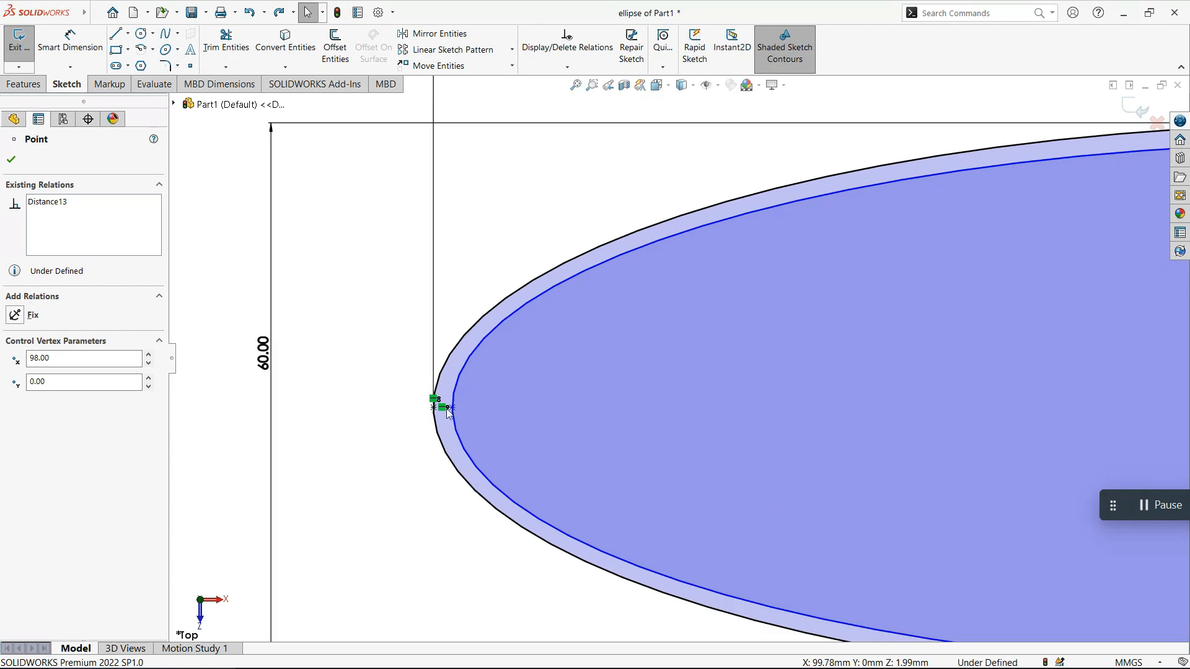
ctrl+click(452, 408)
scroll(853, 403, down, 5)
middle_drag(921, 381, 616, 366)
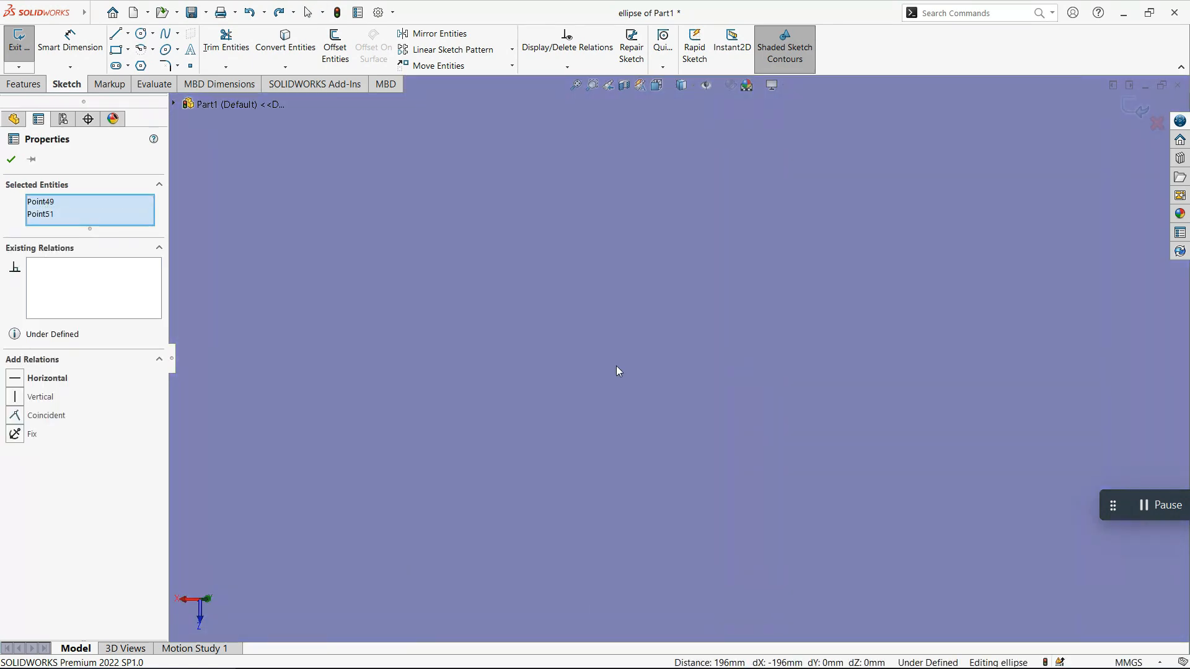
scroll(857, 379, up, 5)
ctrl+click(807, 364)
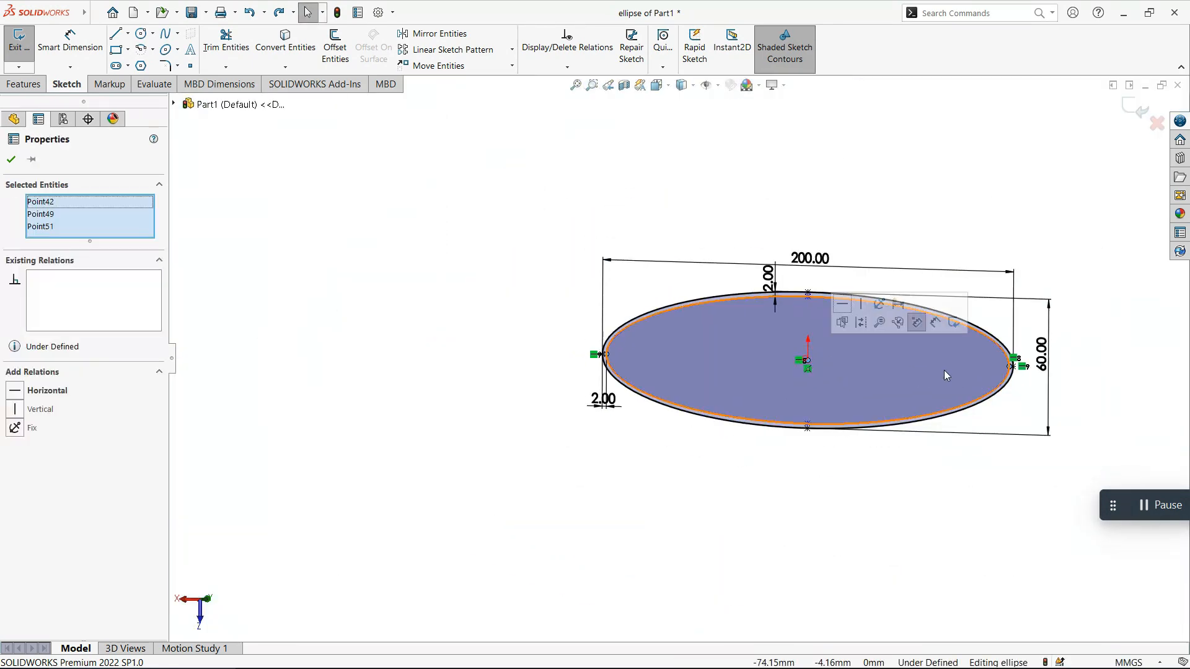
click(37, 391)
click(748, 120)
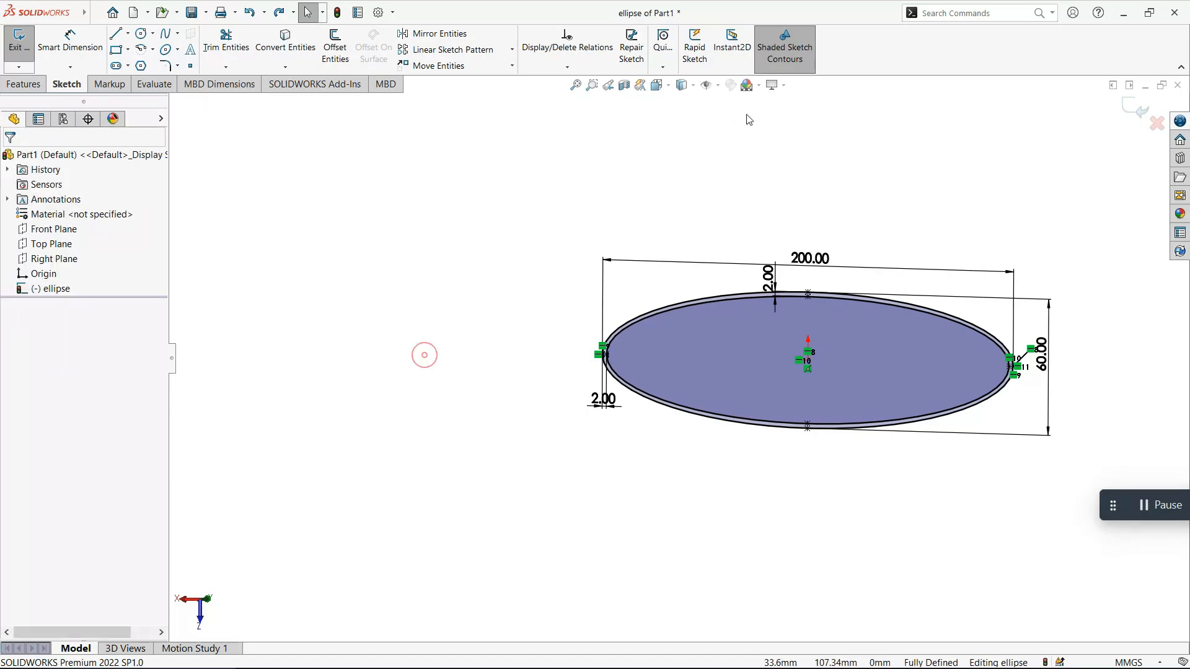
click(658, 84)
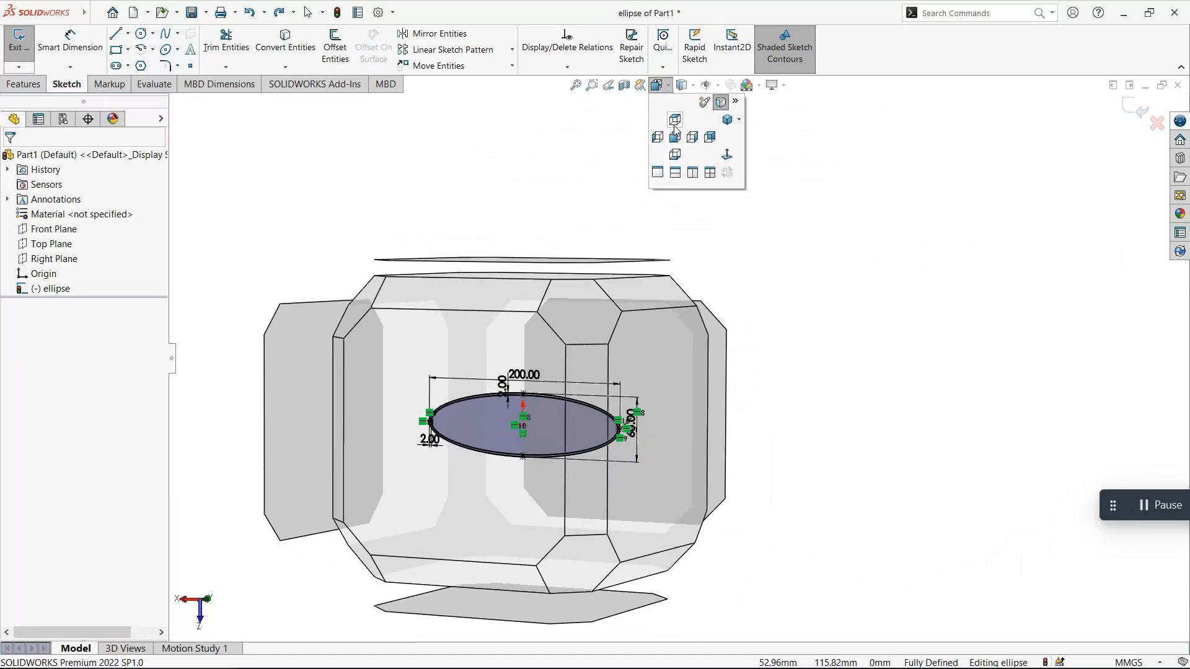
click(675, 121)
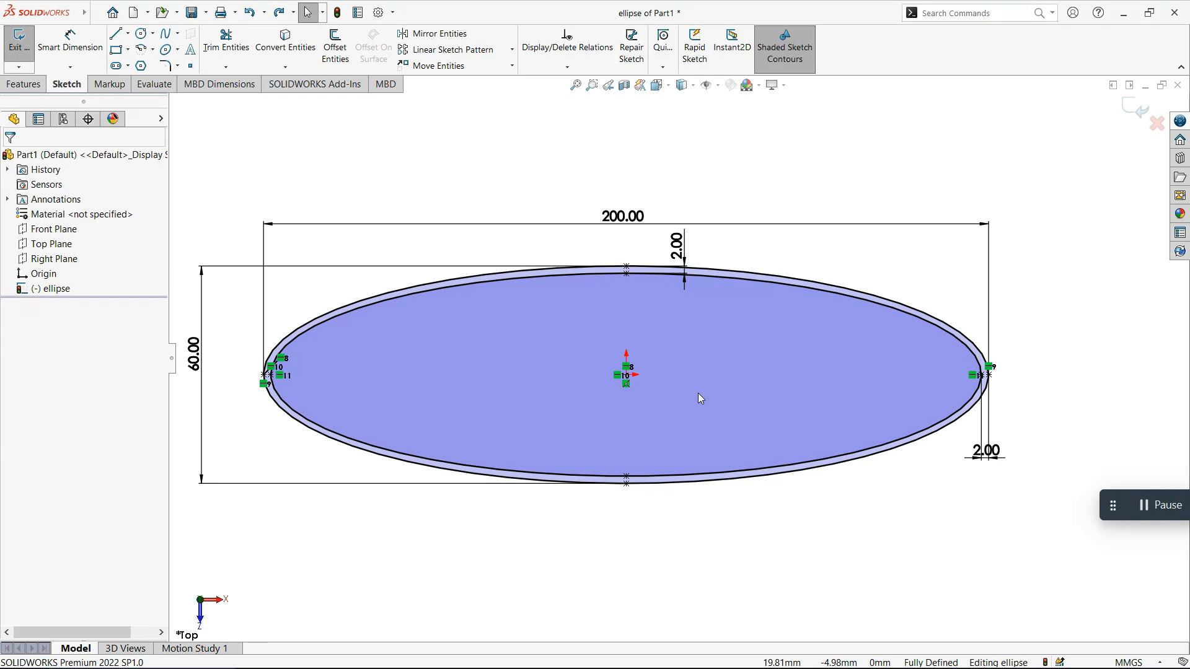
click(1128, 108)
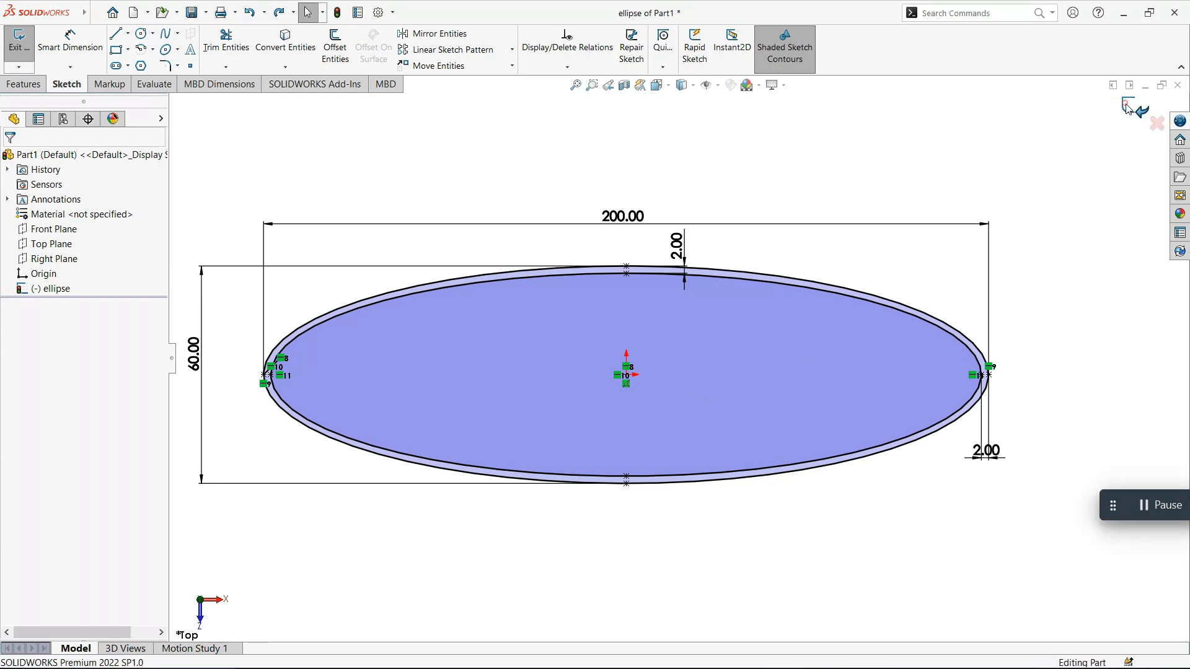
Start a new sketch on the Top Plane and show the ellipse sketch as its reference
click(70, 246)
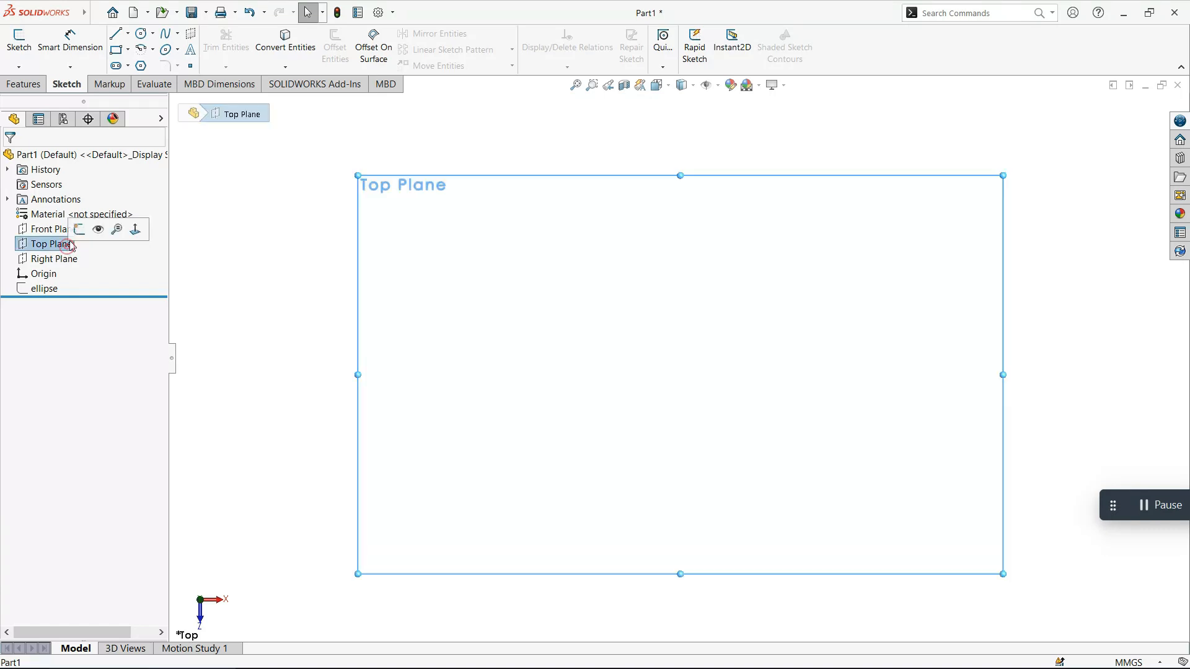
click(76, 230)
click(54, 290)
click(61, 271)
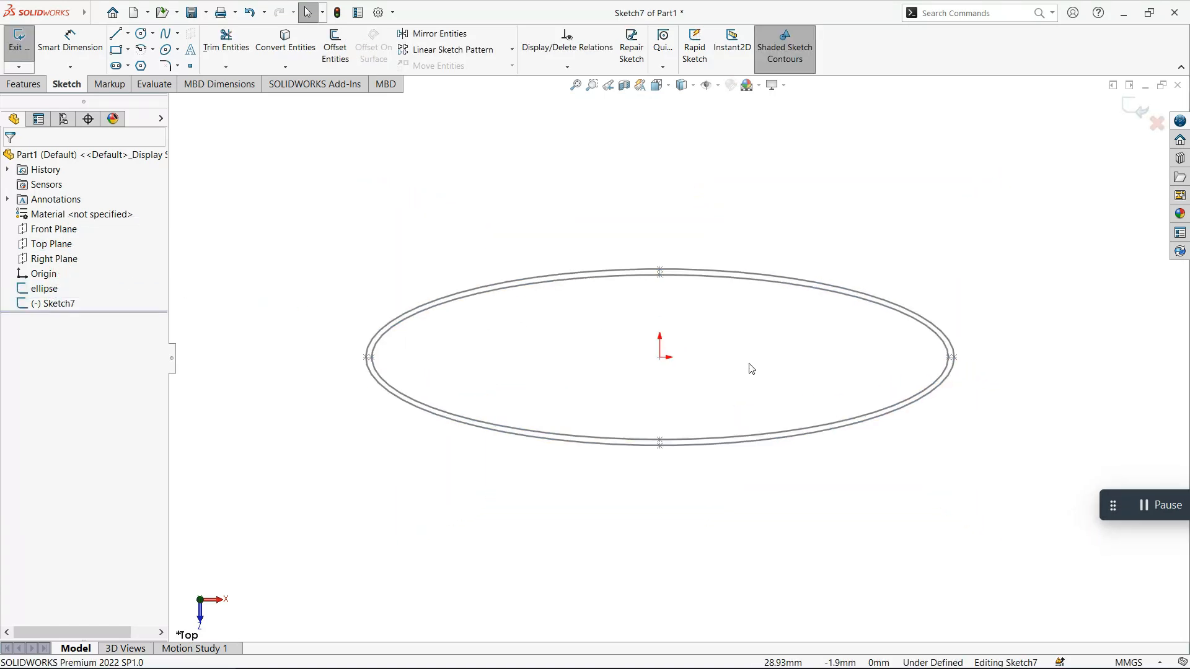
Offset the outer ellipse 2 mm inward in the new sketch with Offset Entities reversed, and select the resulting spline
scroll(749, 369, down, 3)
click(717, 251)
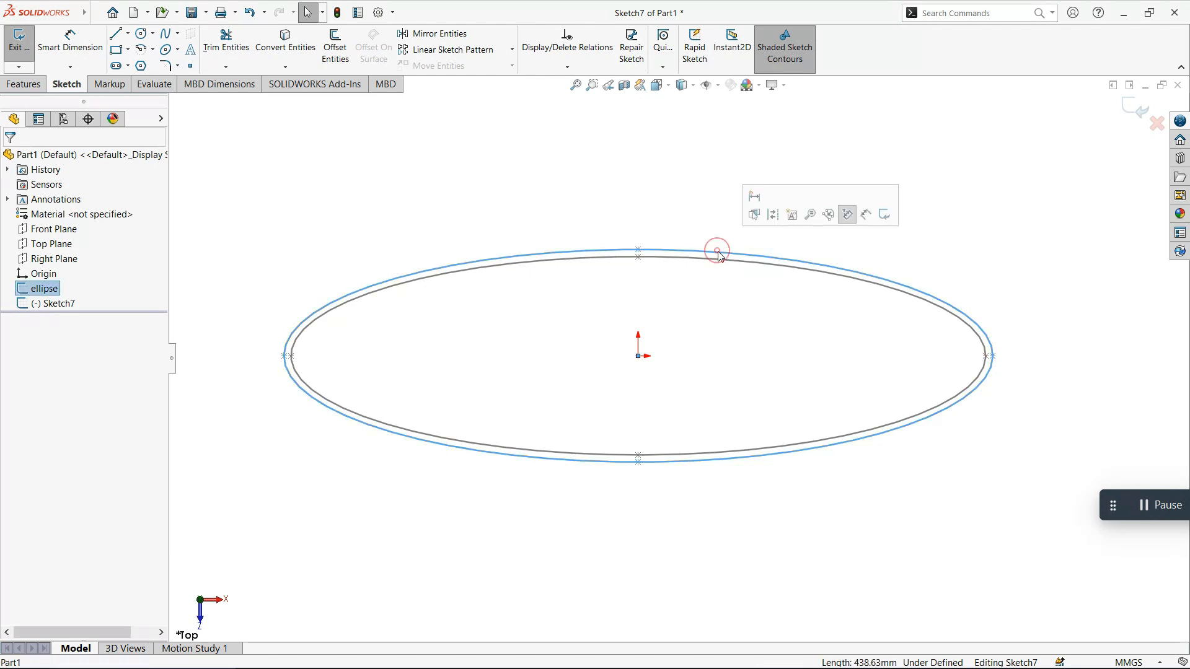
click(340, 57)
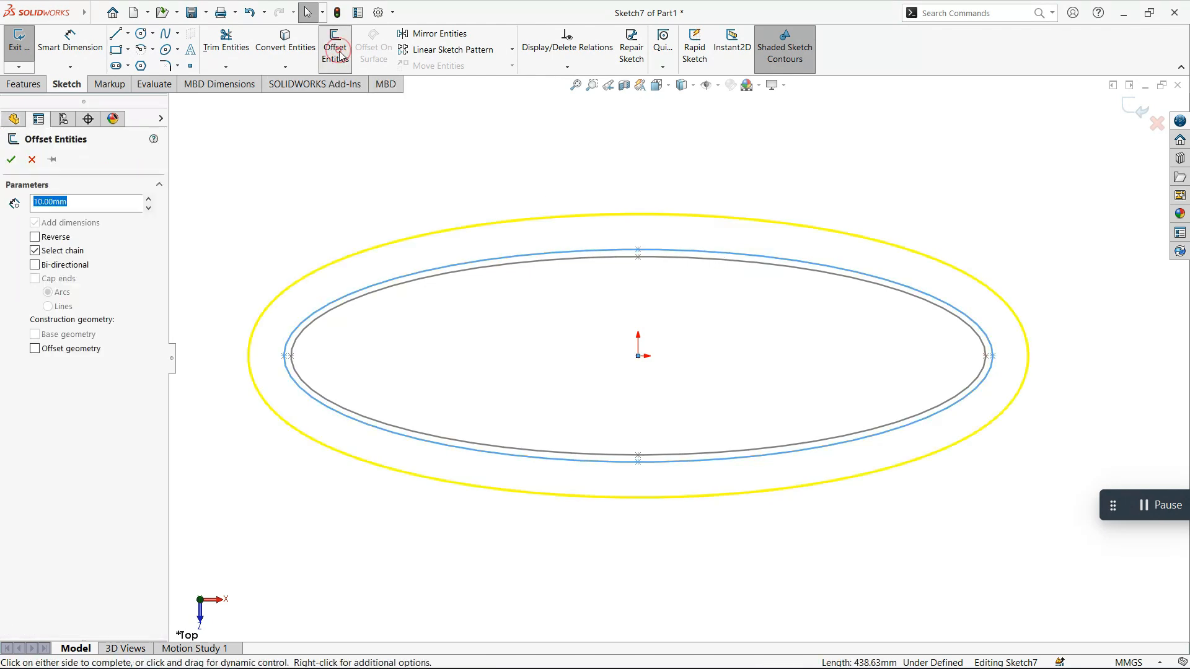
text(2)
key(Return)
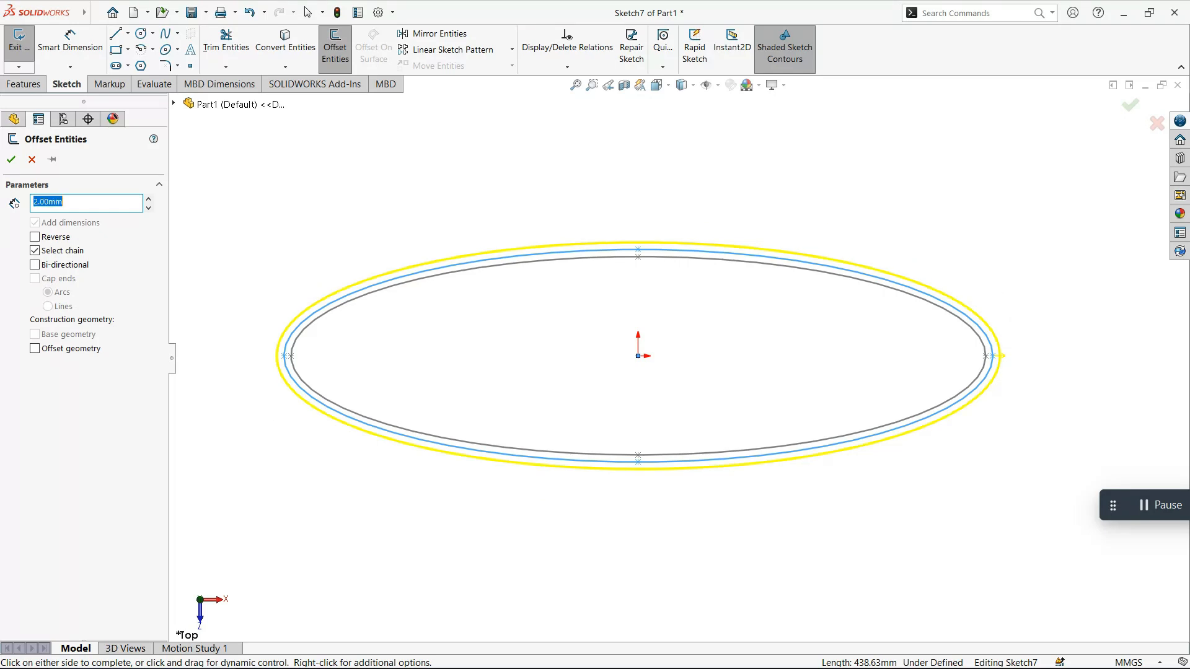
click(56, 237)
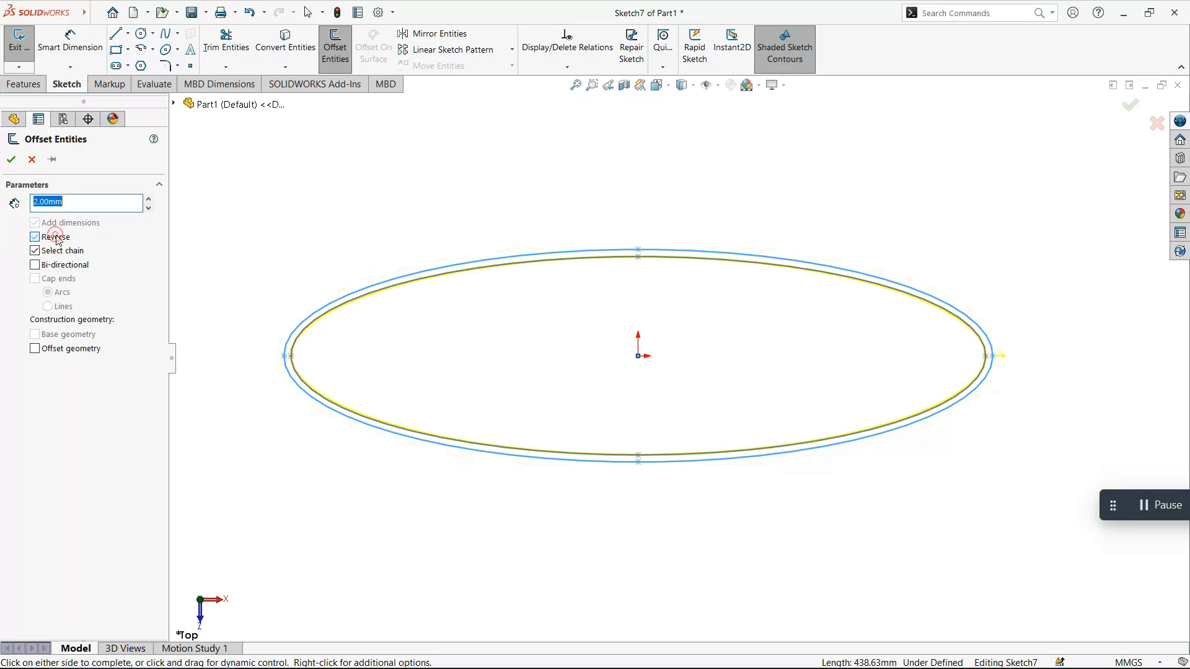
click(10, 160)
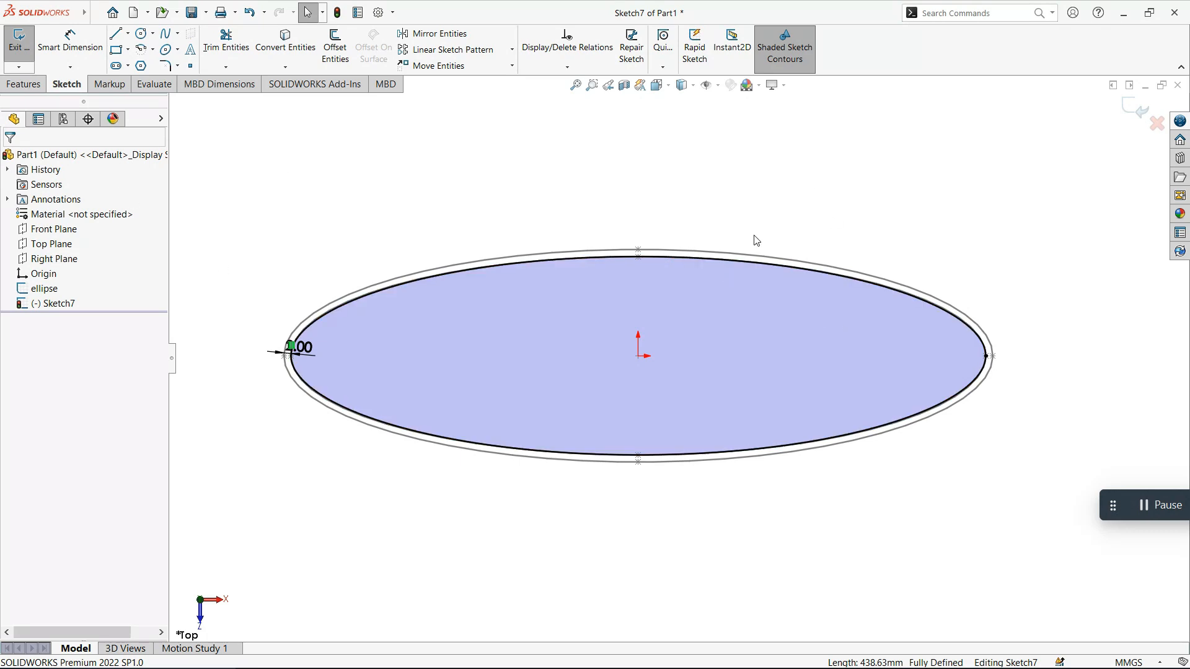
click(740, 263)
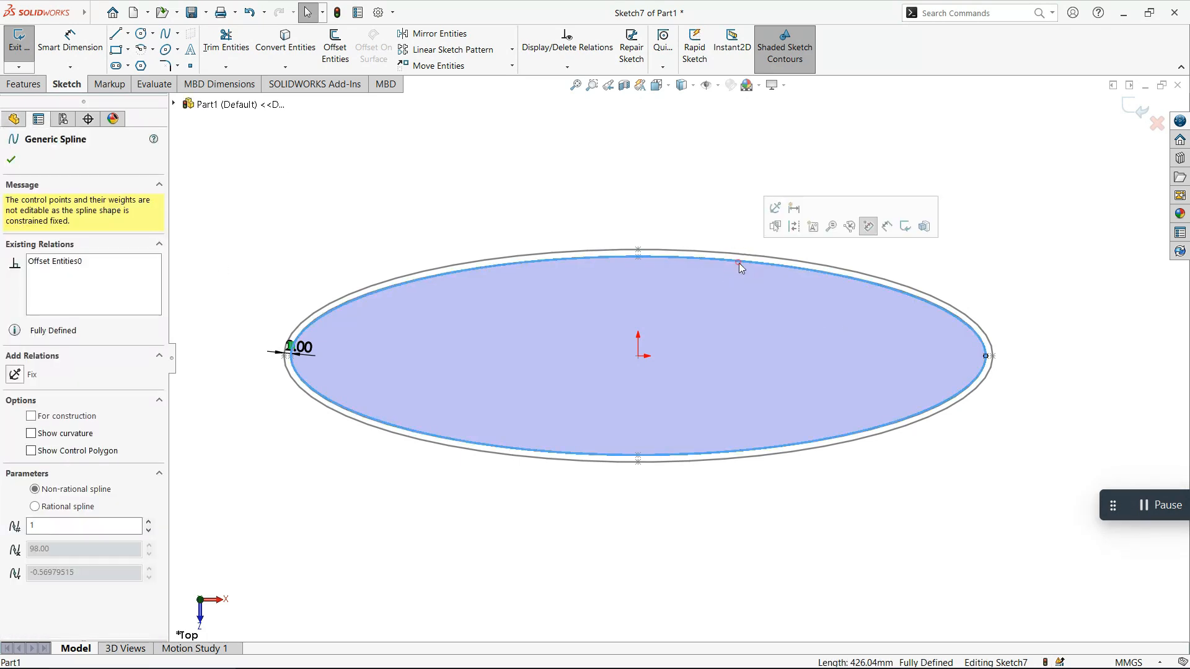
Offset the selected spline 2 mm inward with Offset Entities, and select the resulting innermost spline
click(335, 43)
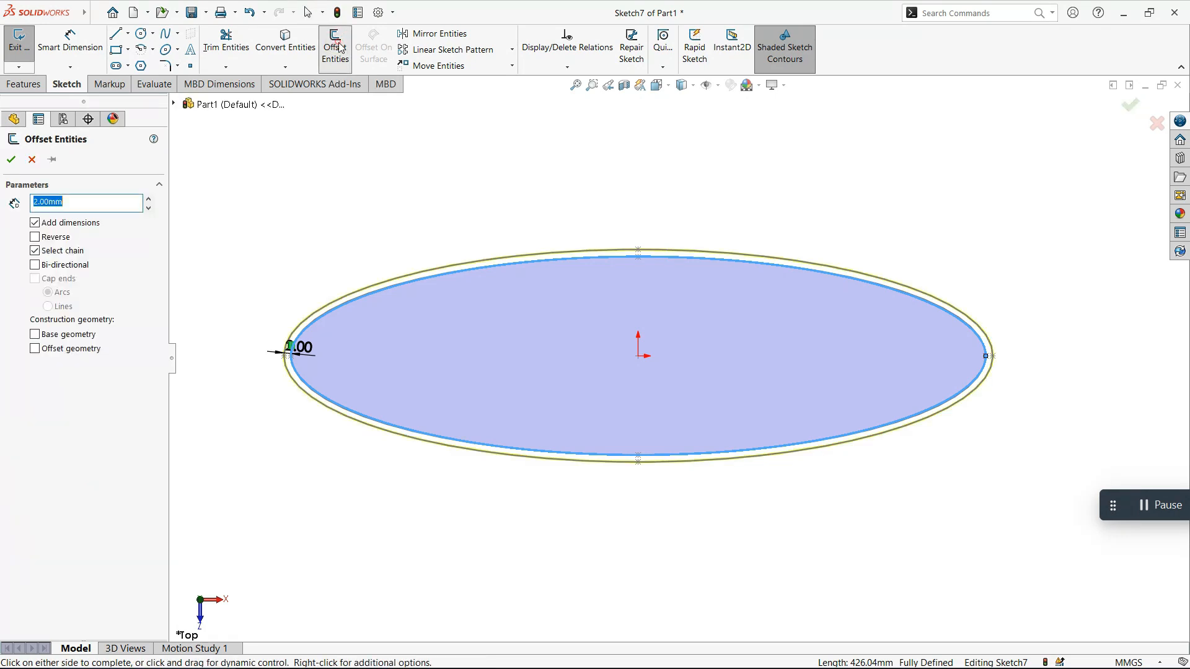
click(10, 161)
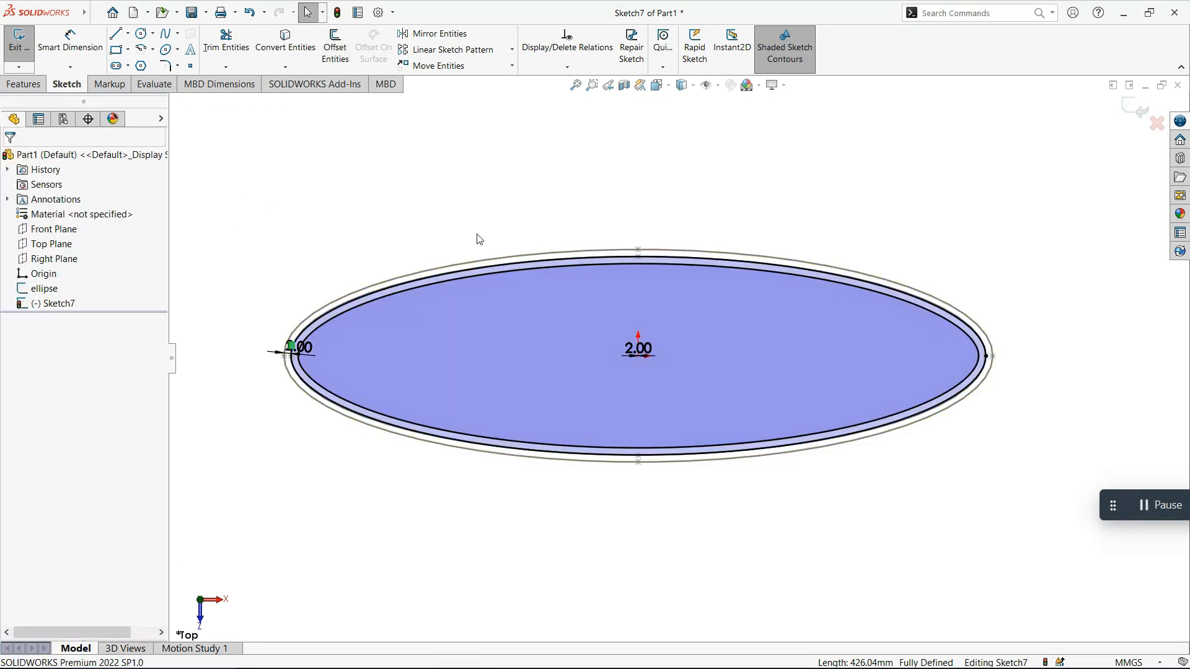
click(519, 280)
Try to offset the innermost spline 2 mm with Reverse cleared and construction geometry enabled for both base and offset
click(348, 67)
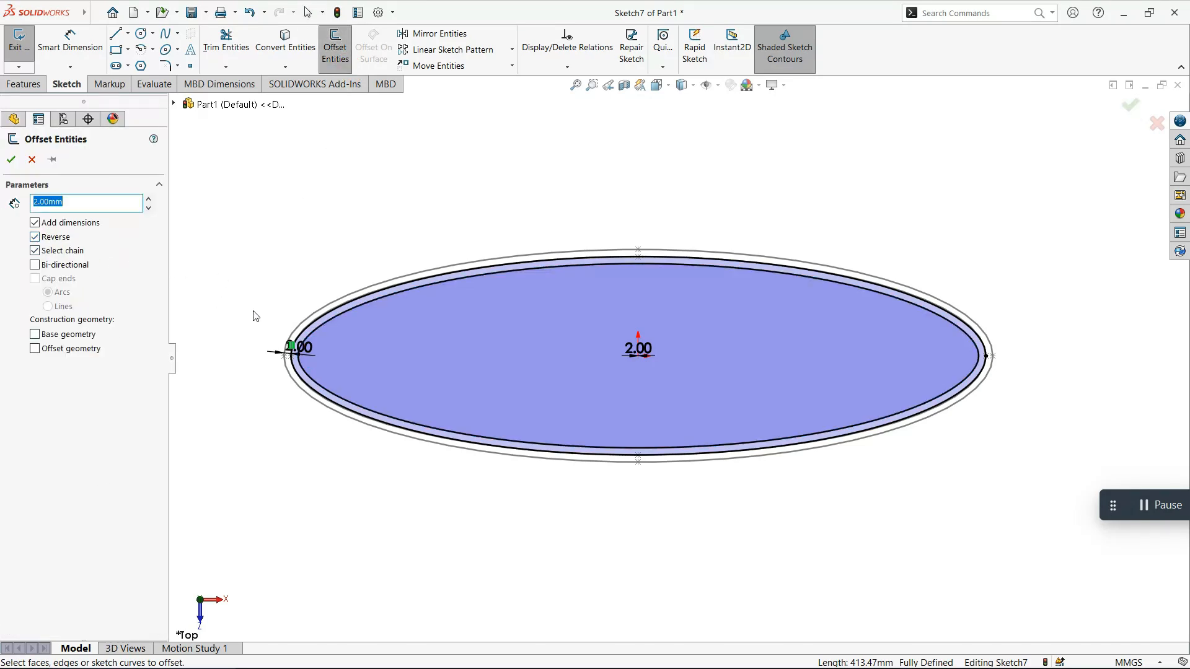
click(310, 334)
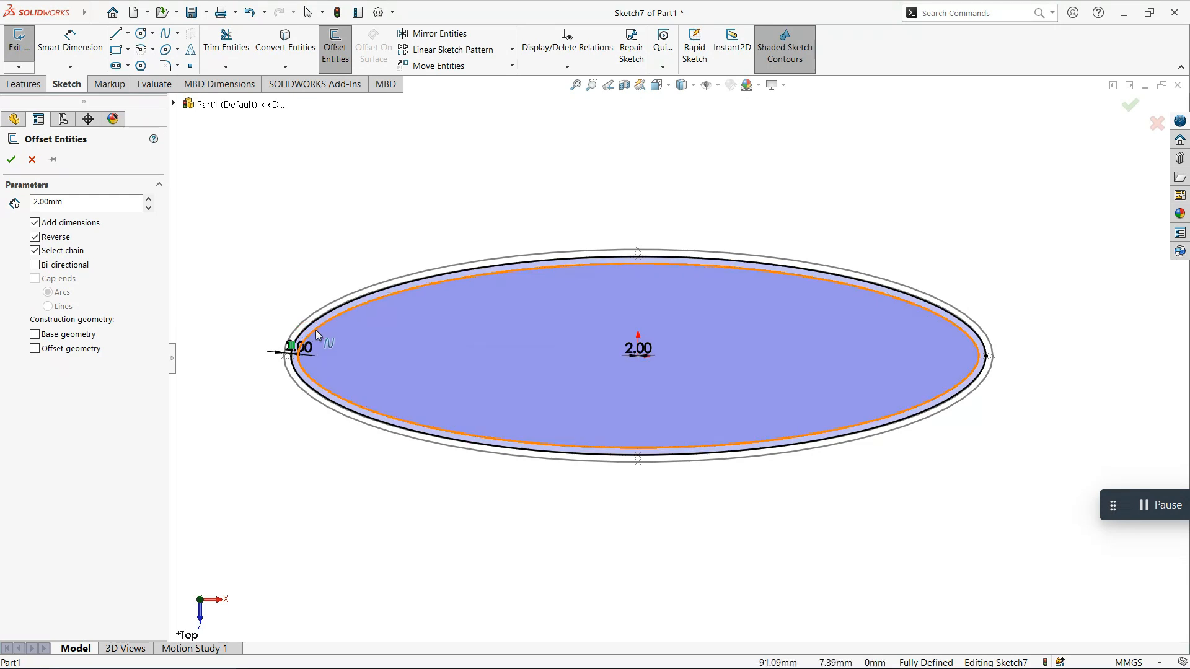
click(315, 329)
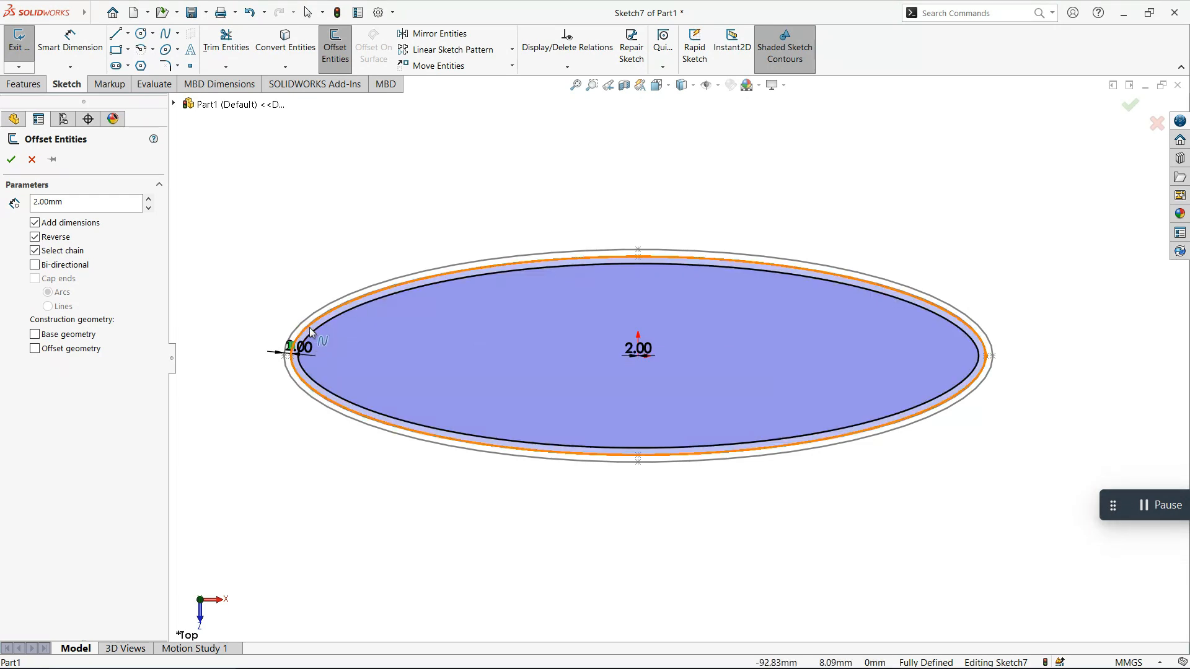
click(56, 240)
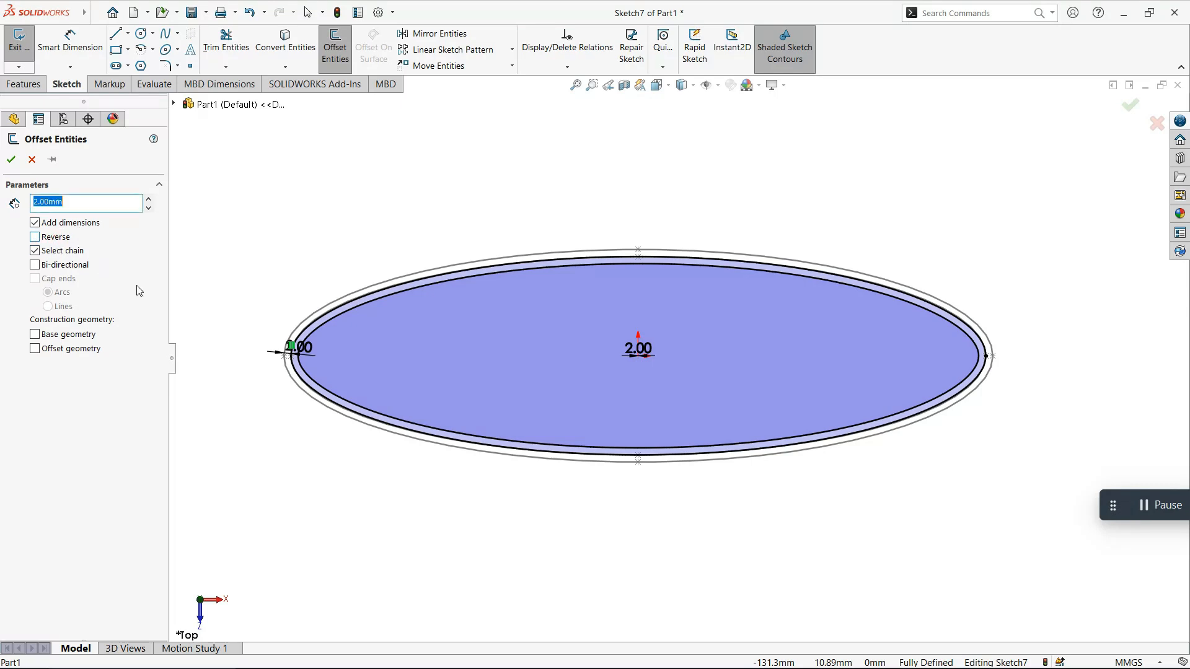
click(336, 320)
click(334, 319)
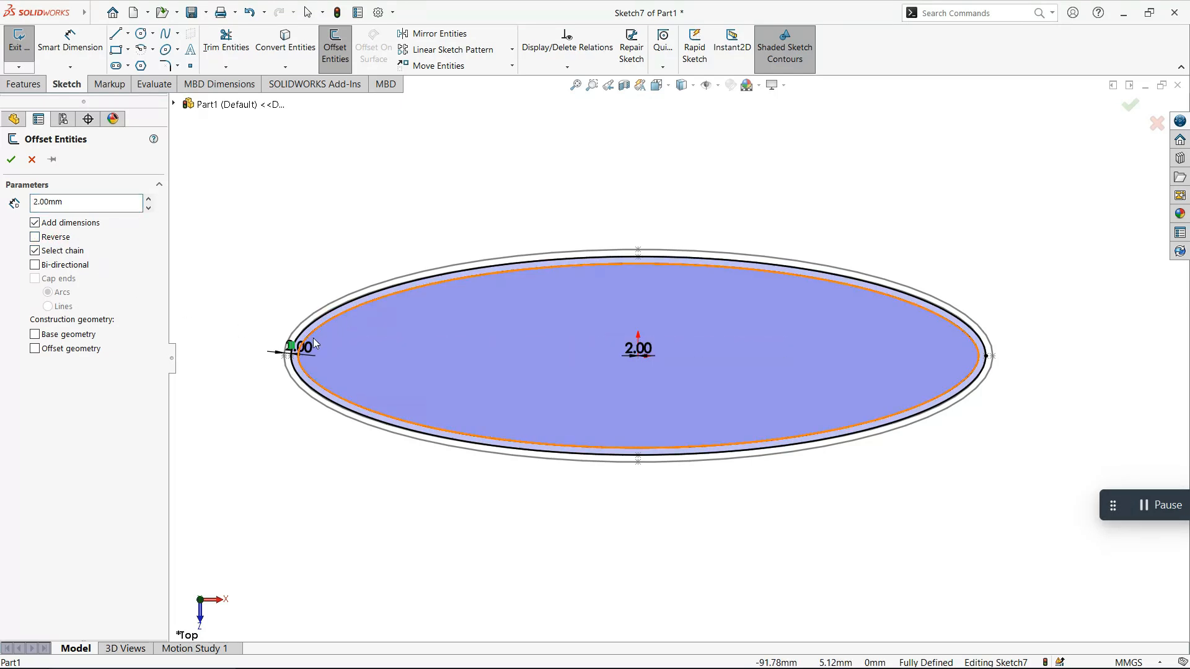
click(312, 337)
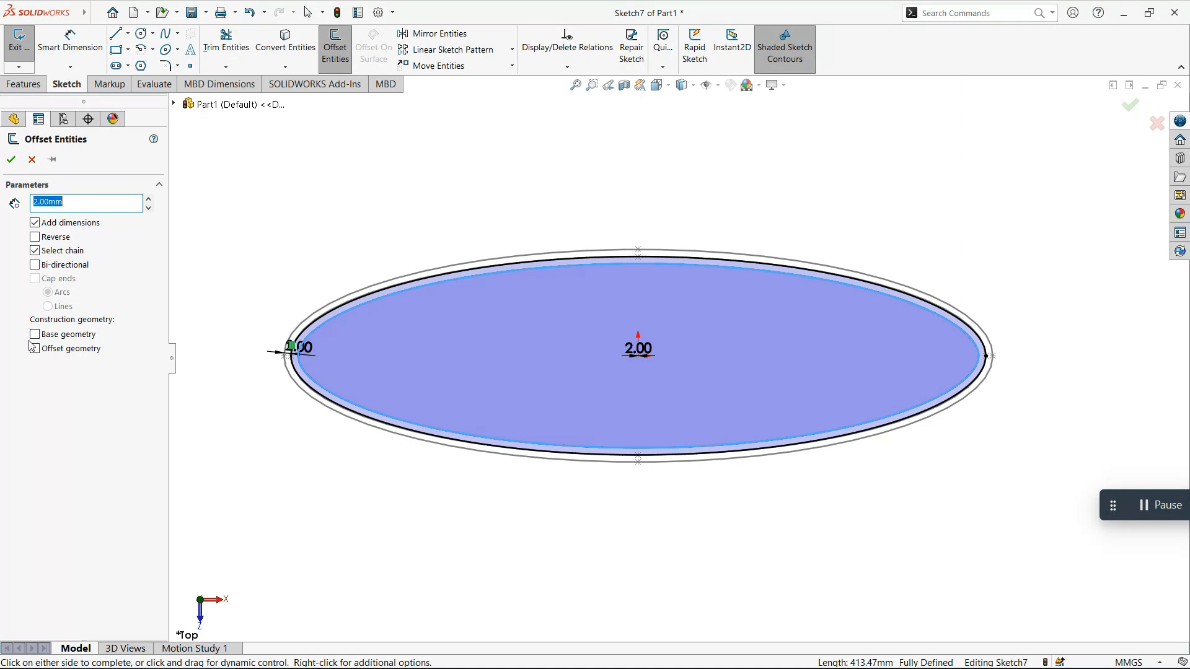
click(78, 334)
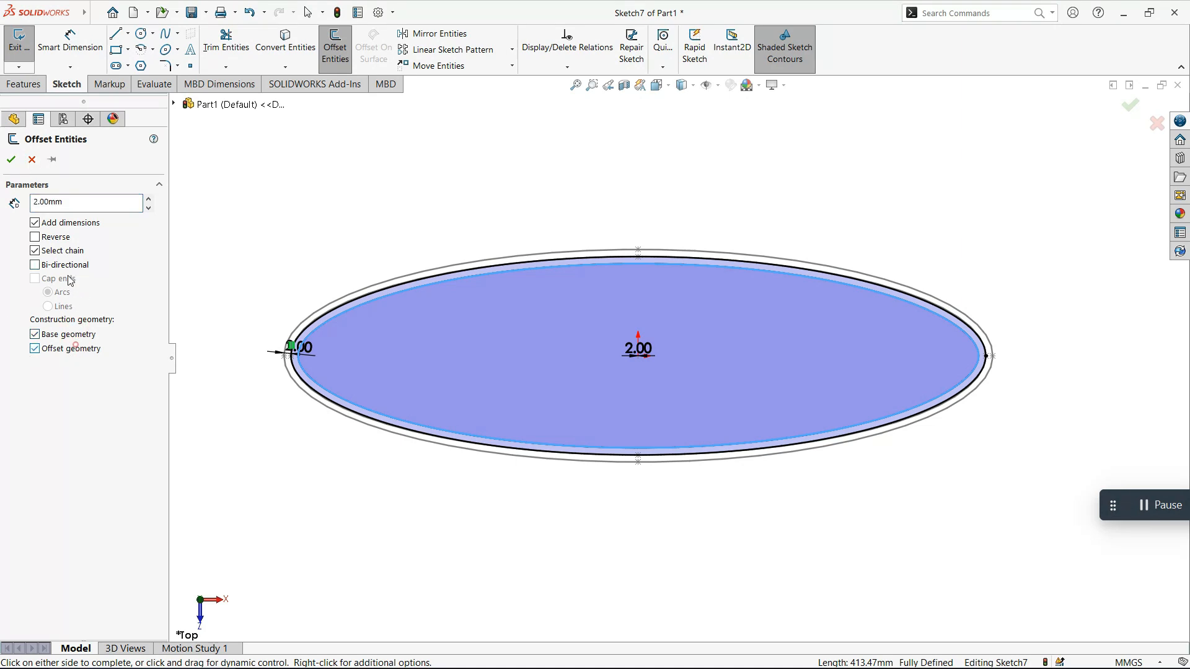
click(399, 336)
click(363, 303)
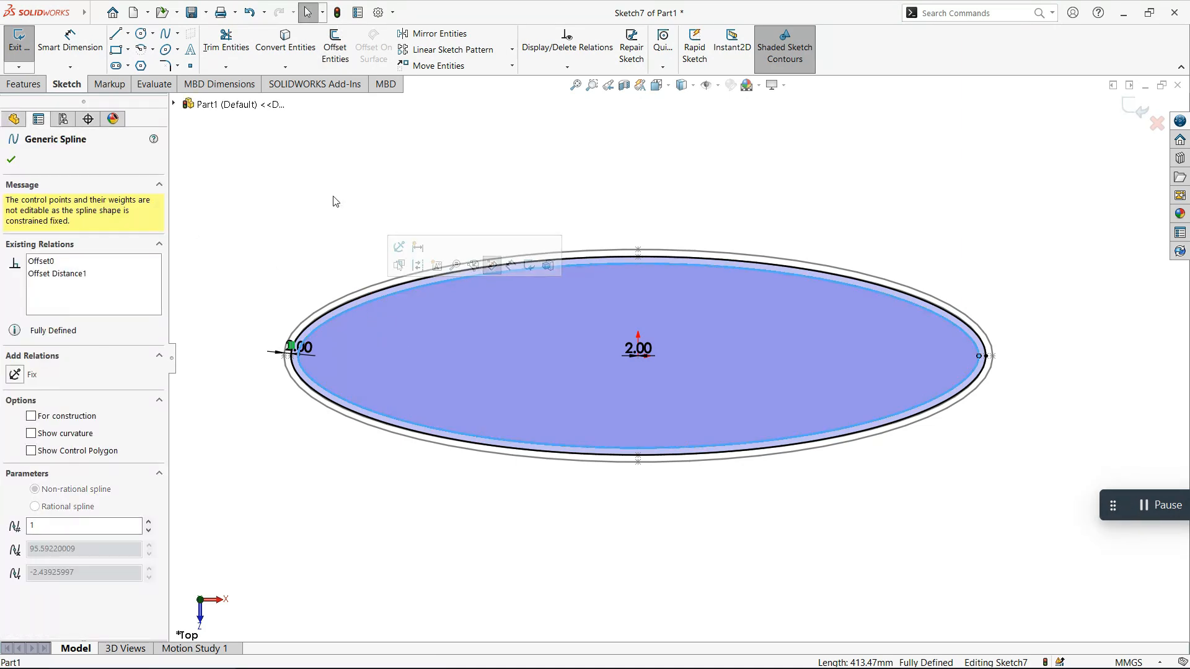
click(335, 46)
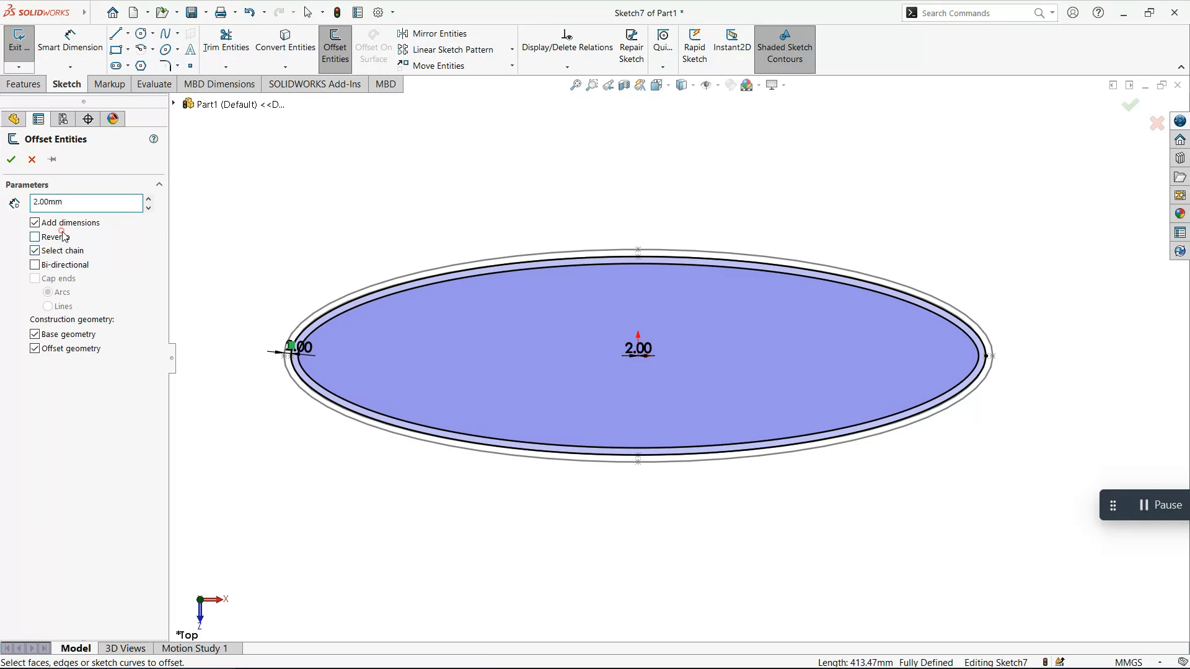
click(31, 159)
Preview a reversed 2 mm offset of the middle spline with Select chain disabled, and cancel it
click(308, 329)
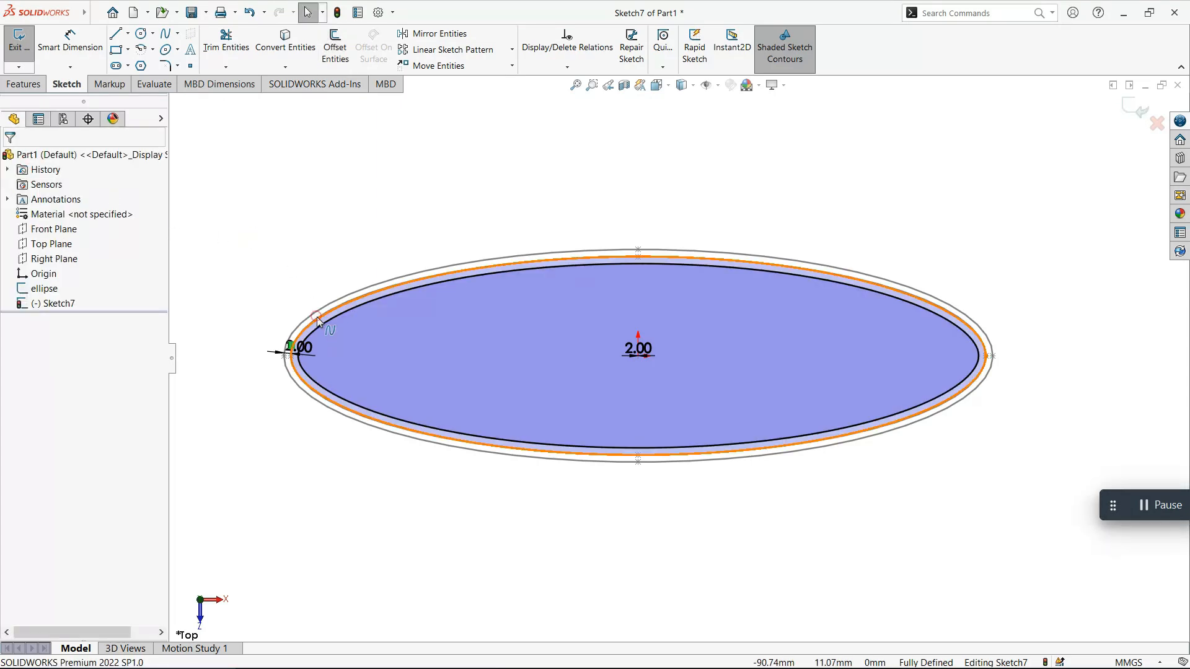
click(335, 46)
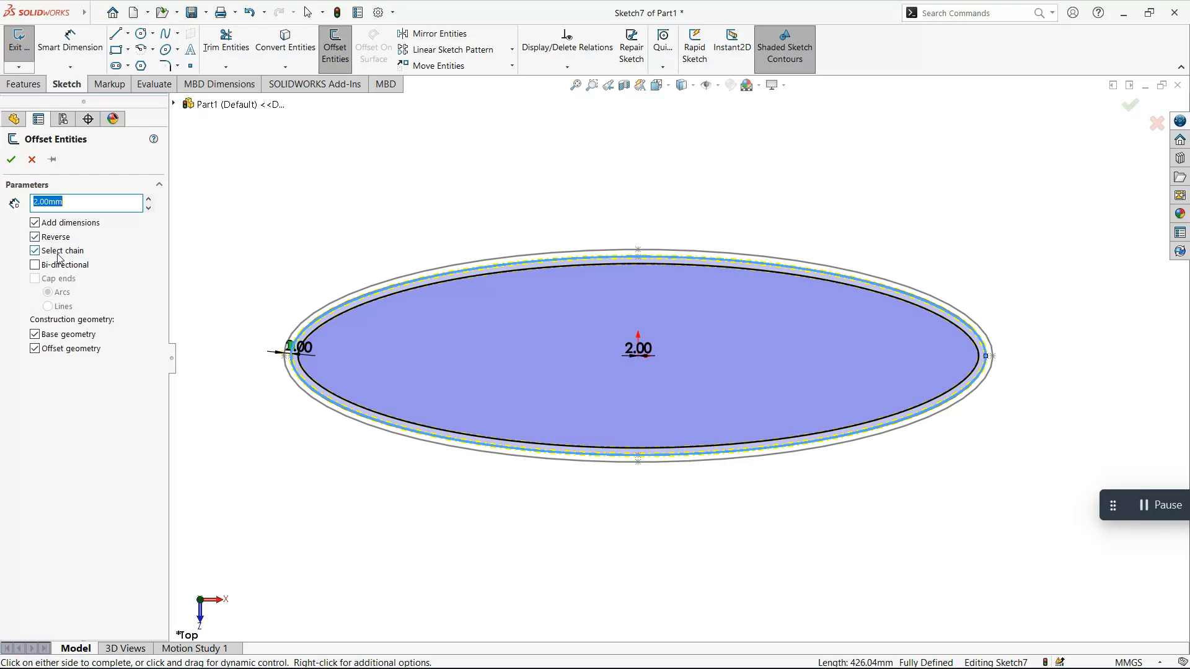
click(55, 249)
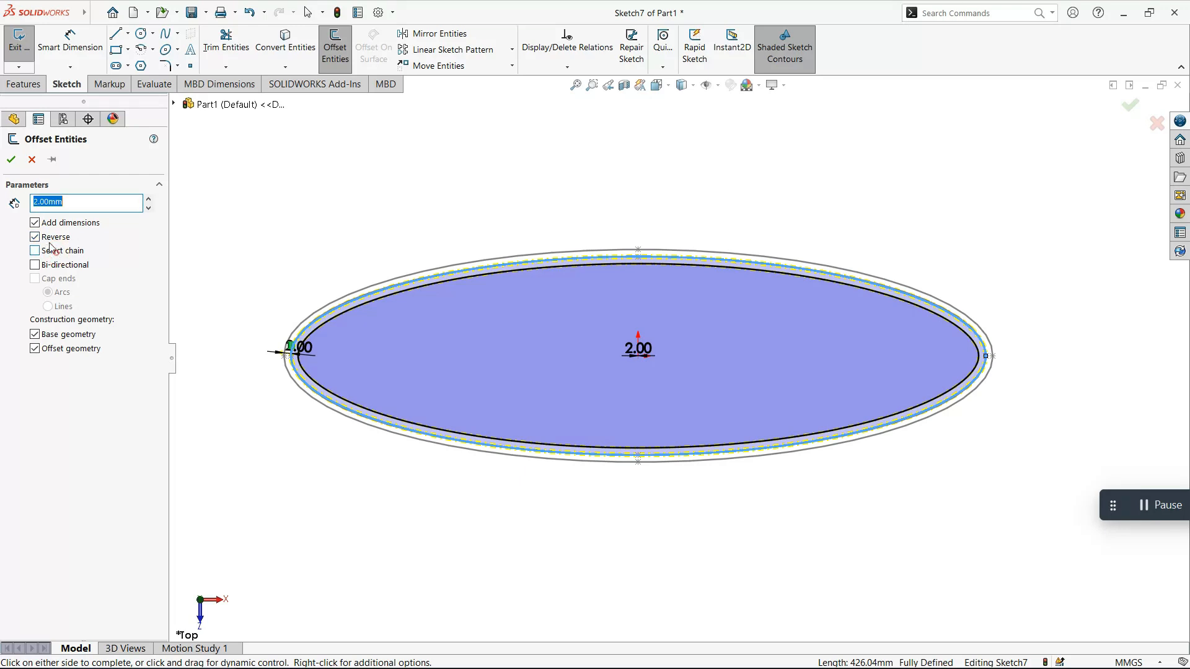
click(31, 160)
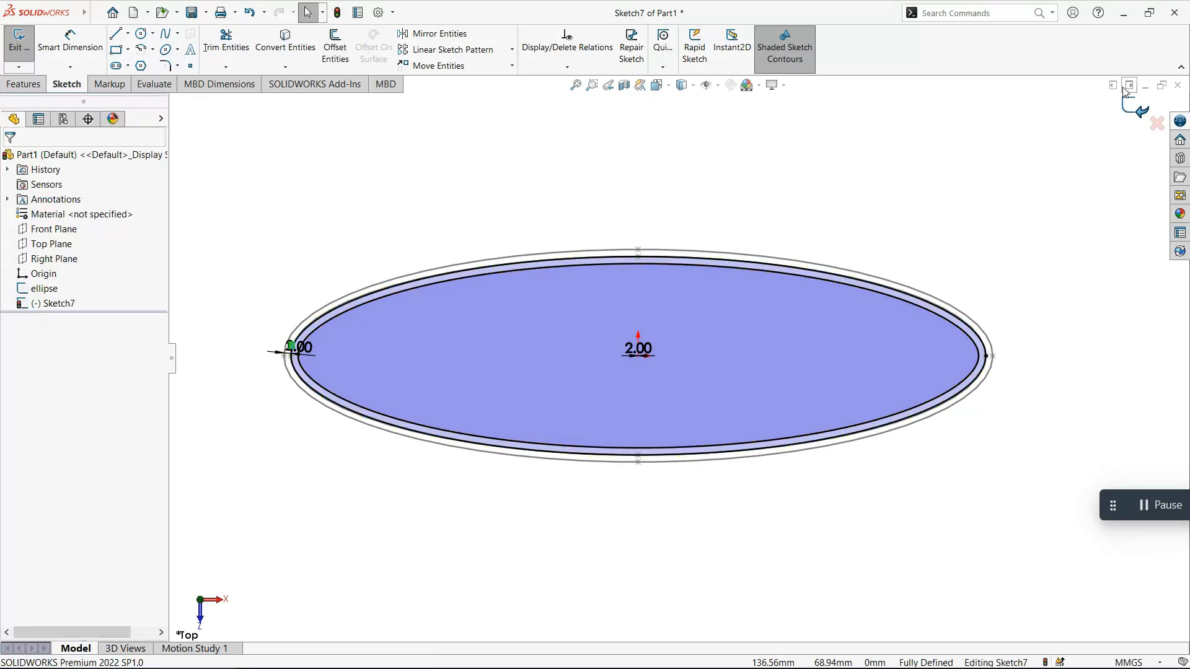
Exit the current sketch and start a new sketch on the Front Plane
click(1129, 109)
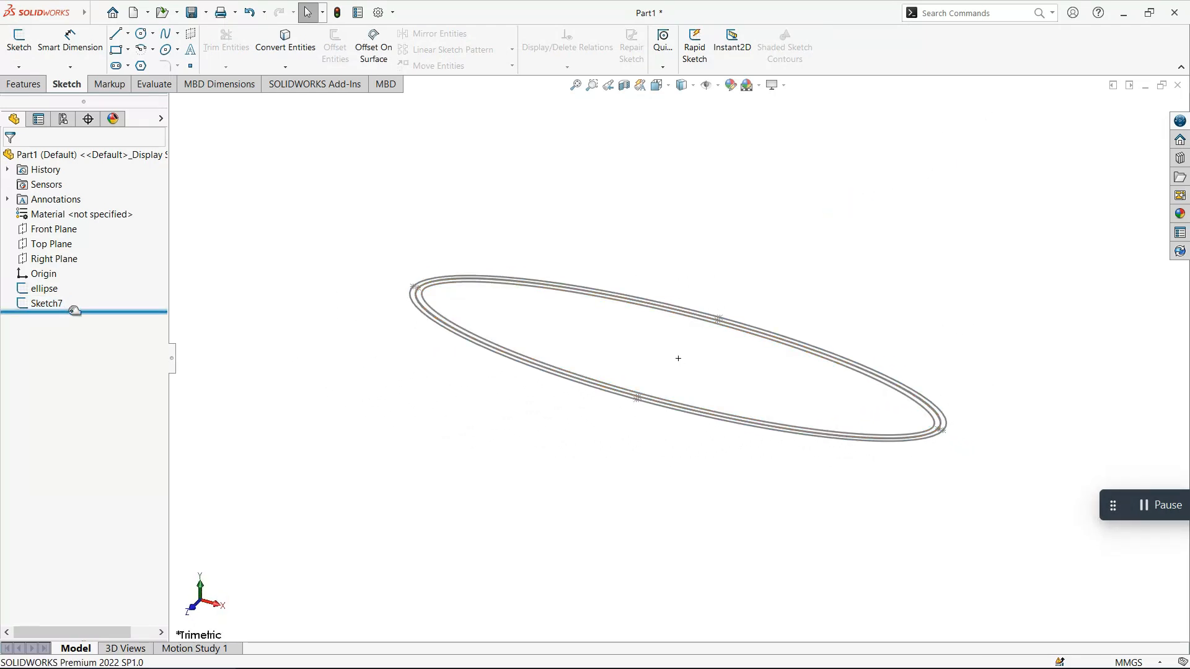
click(54, 229)
click(64, 211)
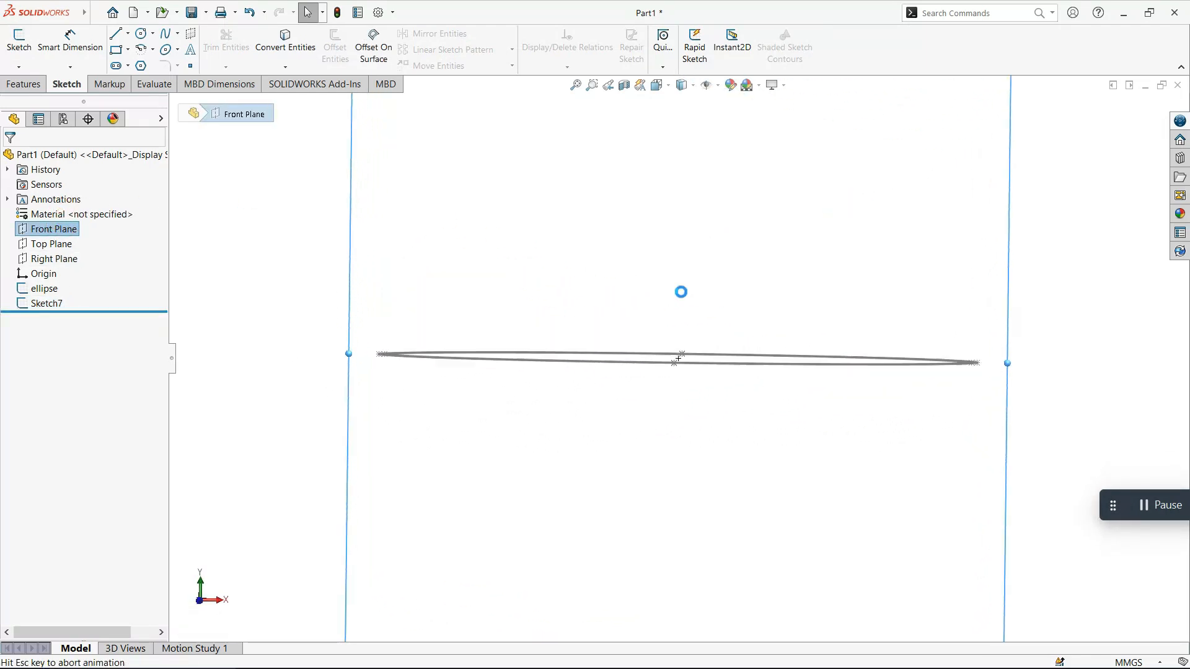
Hide the ellipse sketch and Sketch7 so only the new Front Plane sketch is displayed
mouse_move(72, 302)
mouse_down()
mouse_move(32, 284)
mouse_move(48, 291)
mouse_up()
click(337, 271)
right_click(47, 287)
click(58, 266)
click(269, 273)
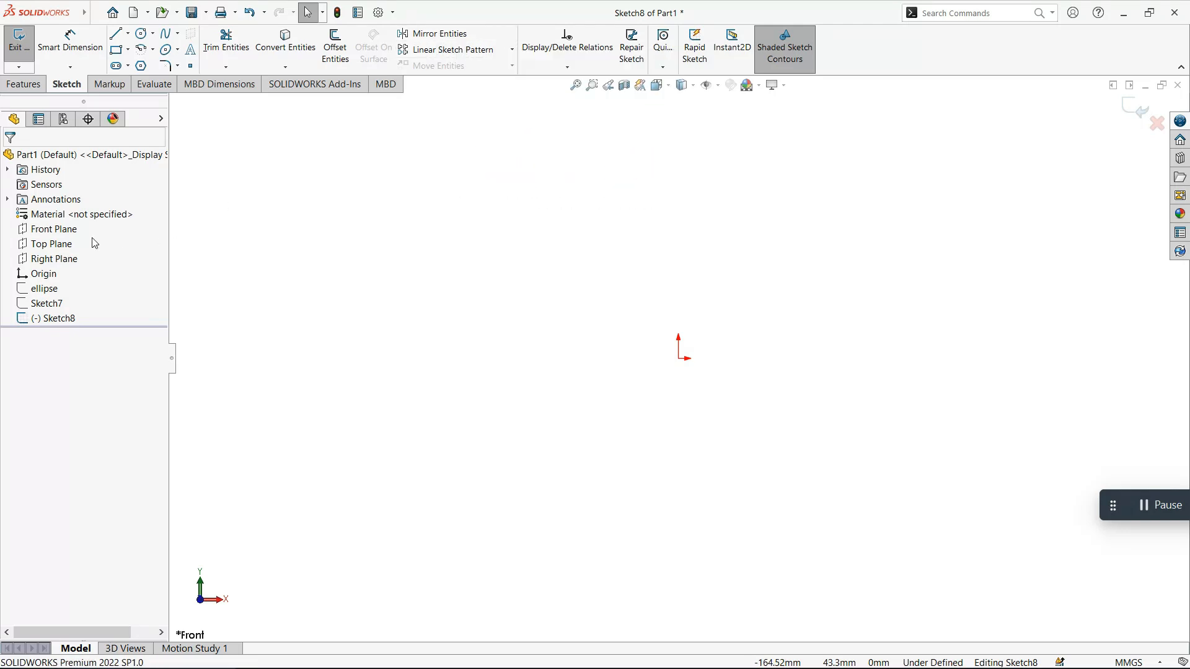
click(53, 228)
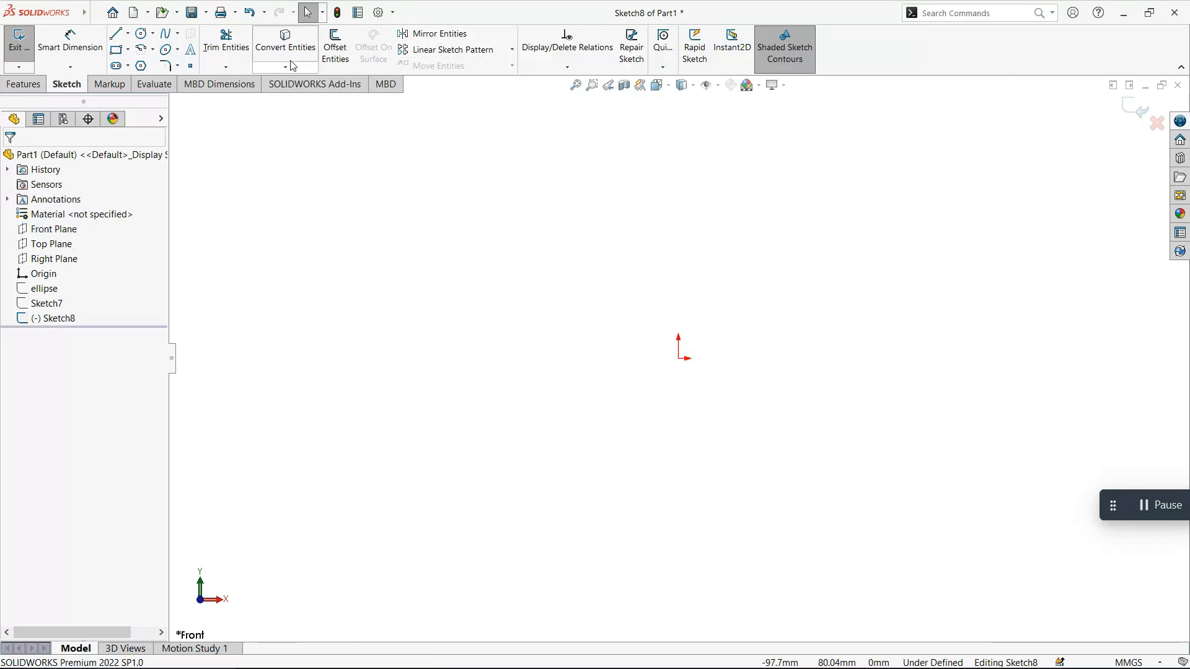
Sketch a vertical line about 30 mm to the right of the origin, extending above and below the origin's level
click(116, 49)
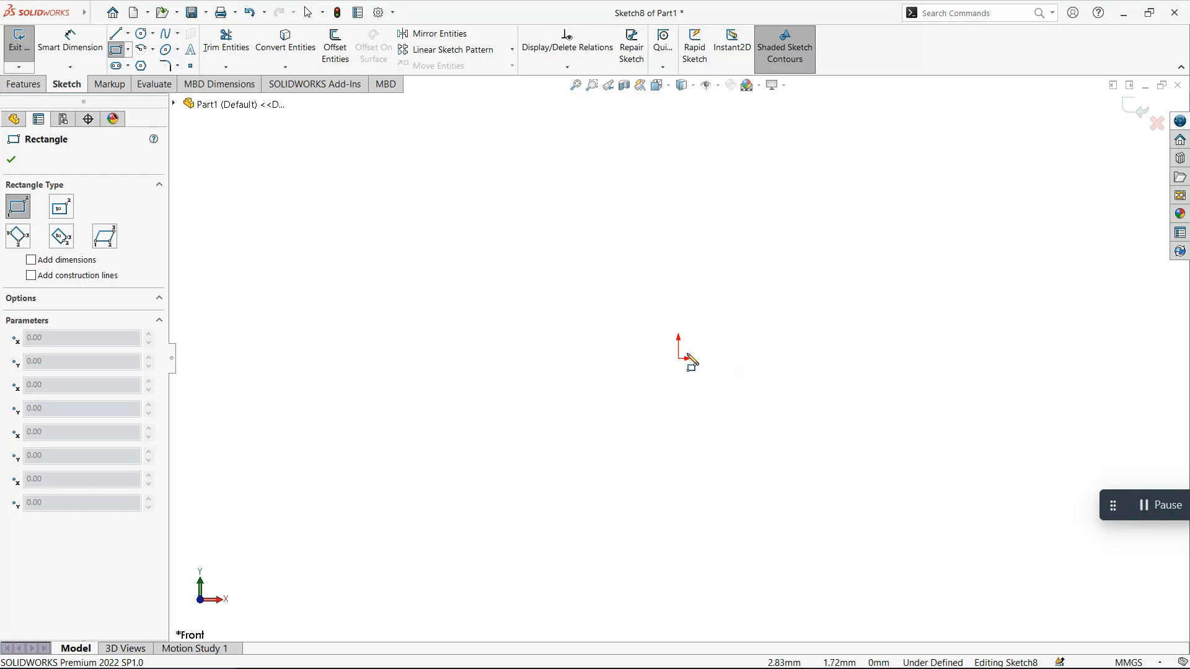
click(116, 34)
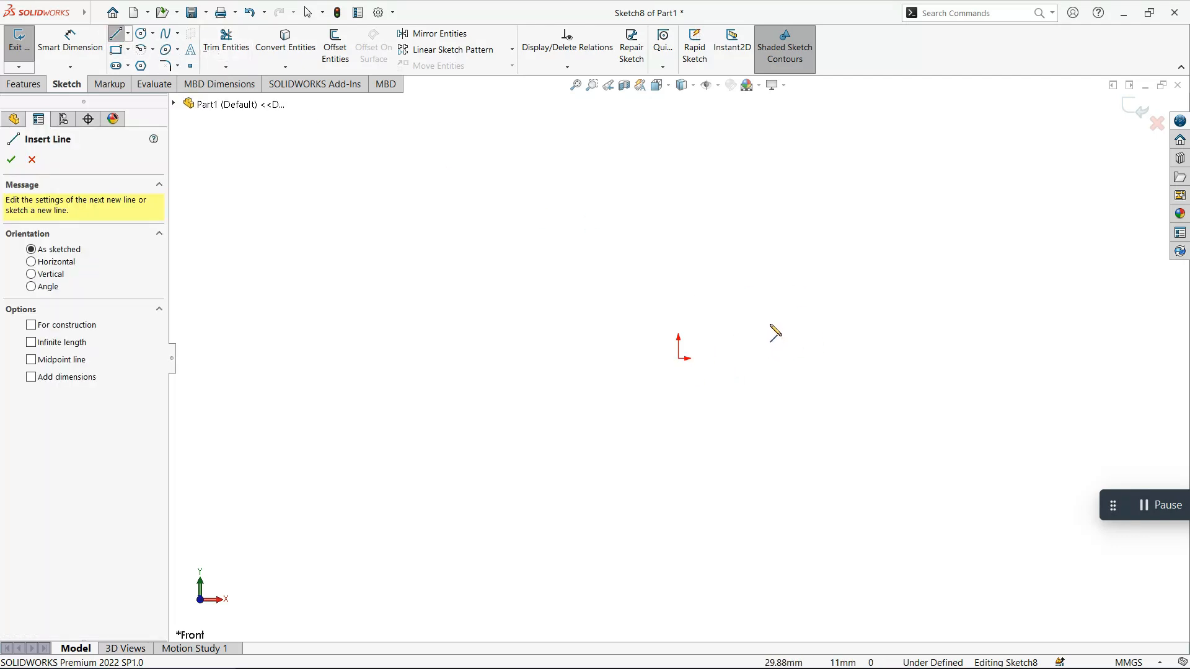
mouse_move(769, 323)
mouse_down()
mouse_move(770, 437)
mouse_move(769, 425)
mouse_up()
key(Escape)
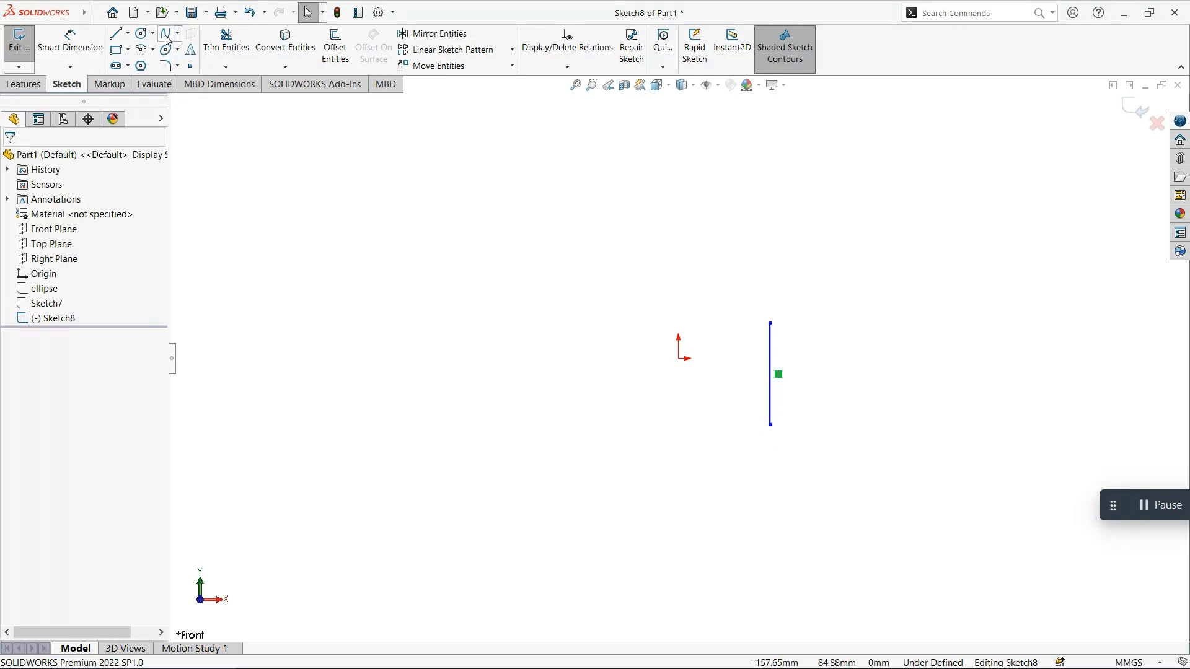
Draw a 3 Point Arc from the vertical line's upper endpoint to its midpoint, bulging right with a radius of about 8.7 mm
click(153, 49)
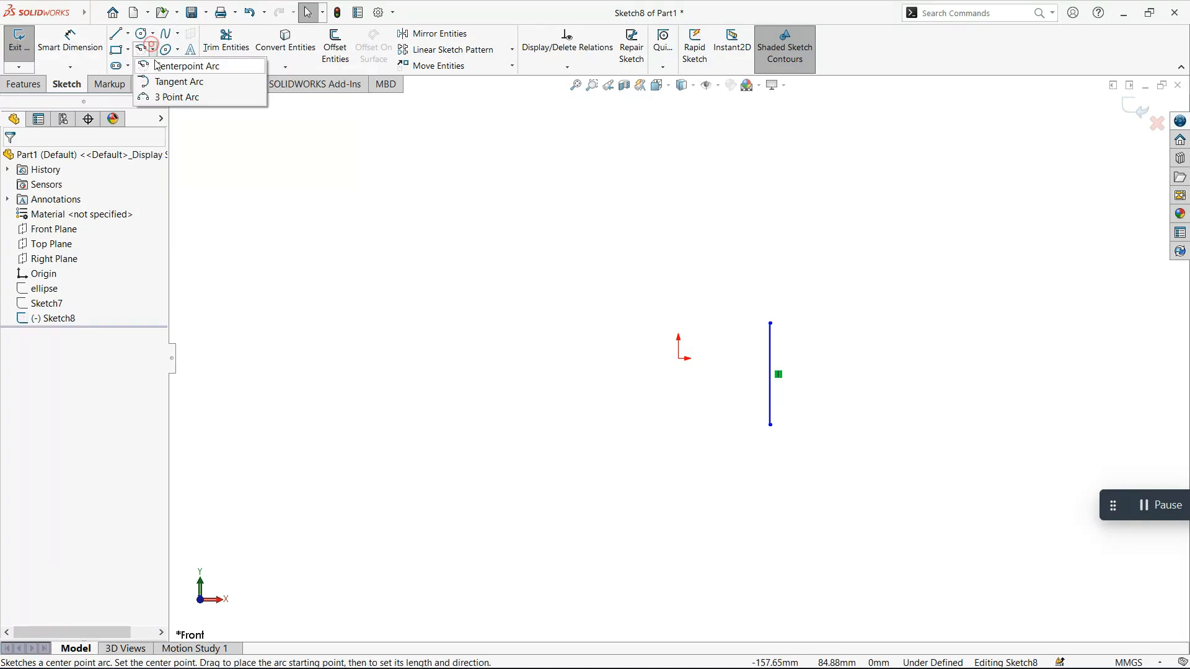
click(168, 96)
click(771, 322)
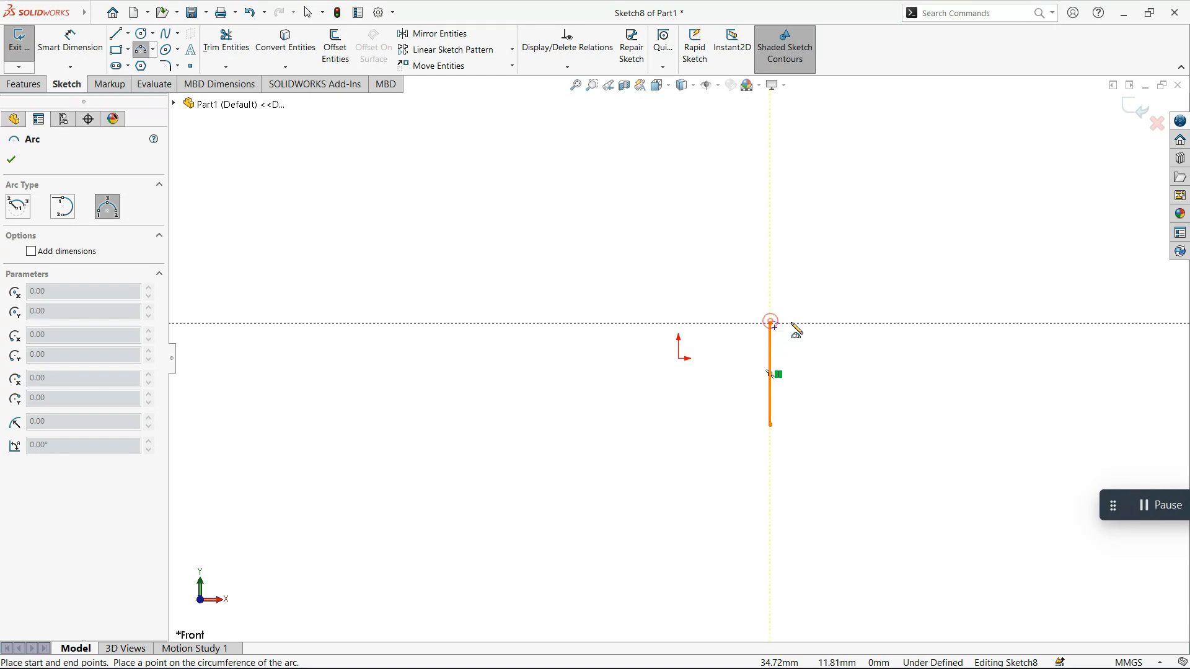
click(769, 373)
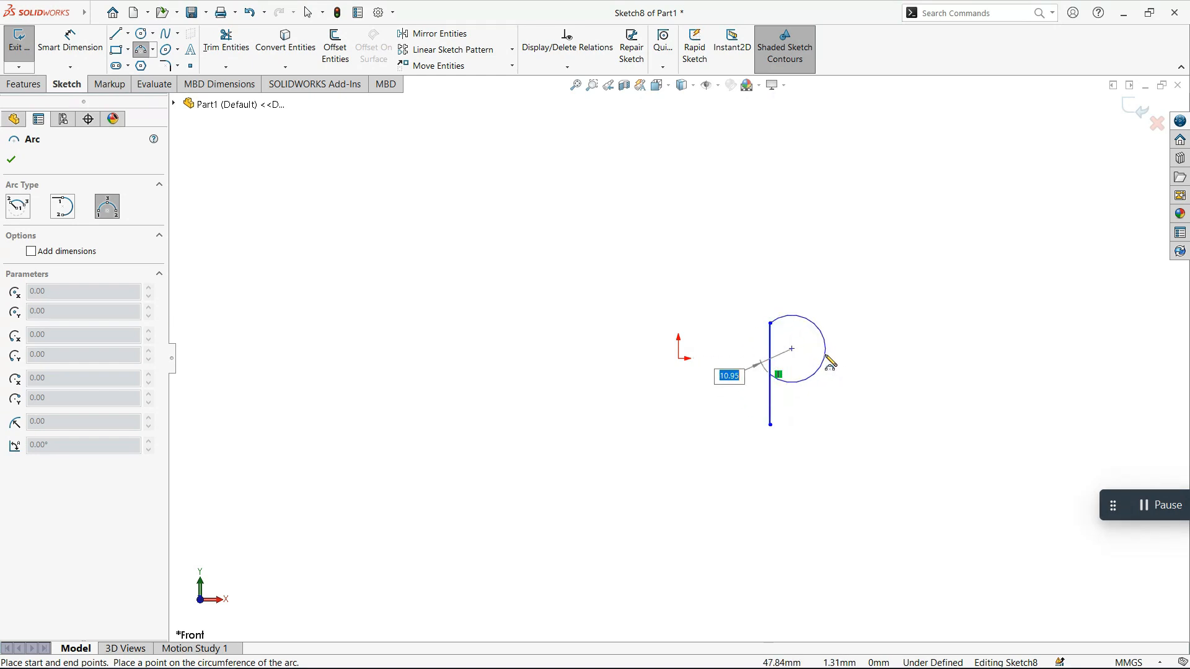
click(805, 349)
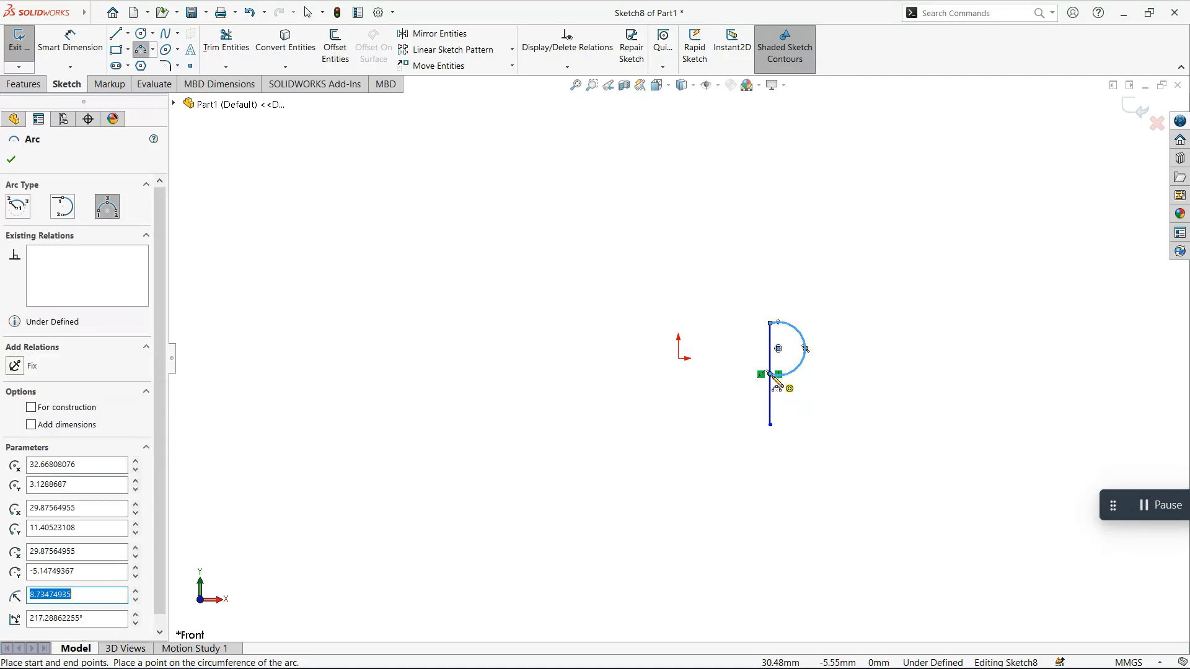
key(Escape)
Sketch a horizontal line about 14.6 mm long to the right from the vertical line's midpoint, and make it construction geometry
scroll(806, 397, down, 3)
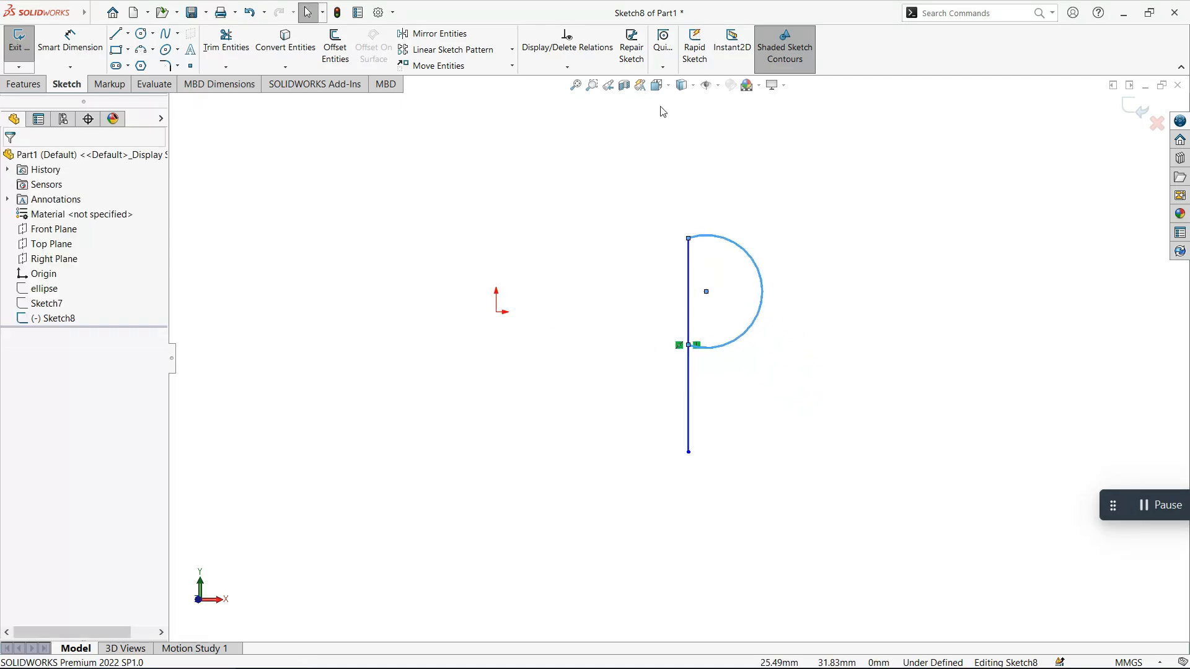
click(657, 85)
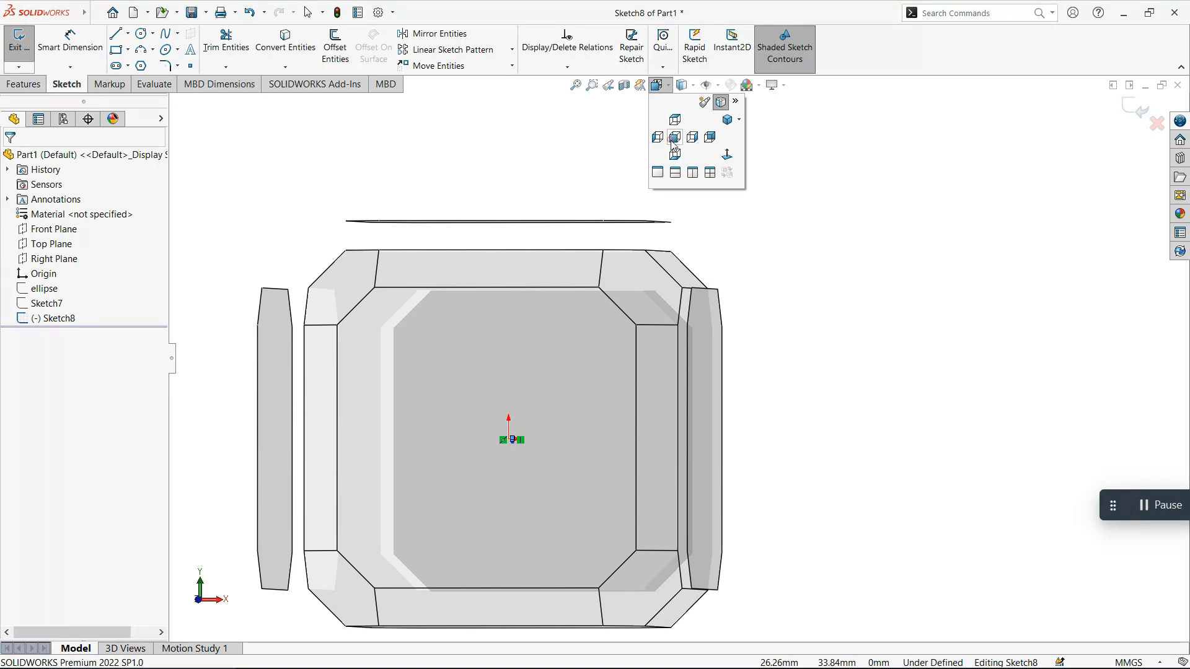
click(675, 138)
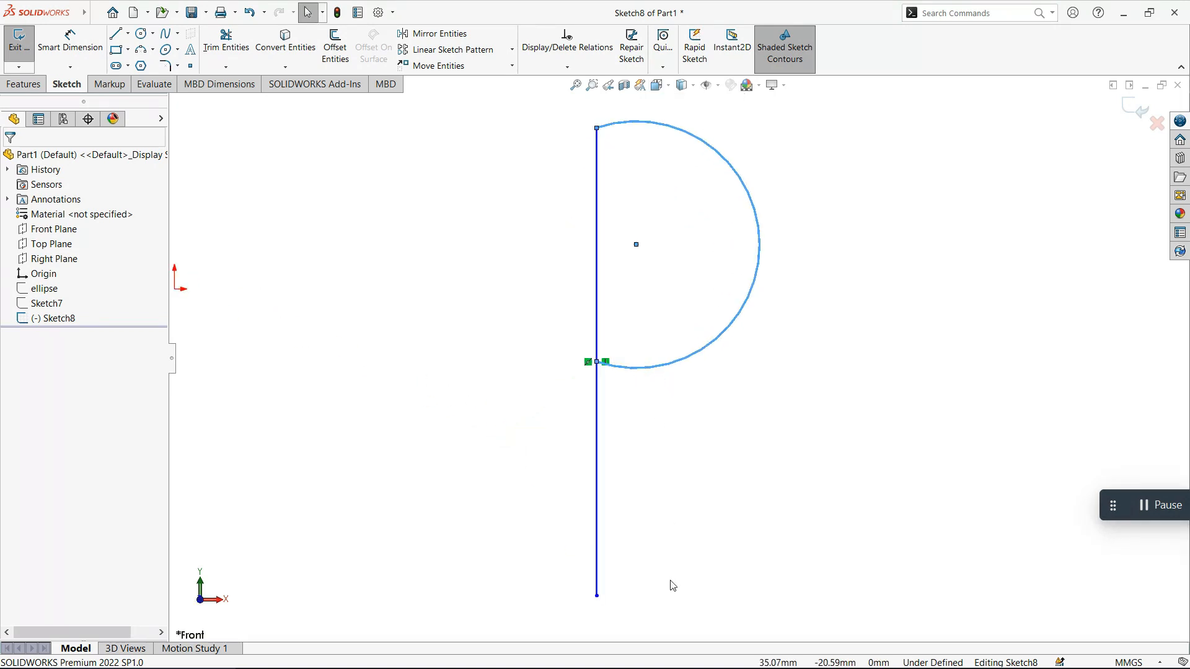
click(127, 34)
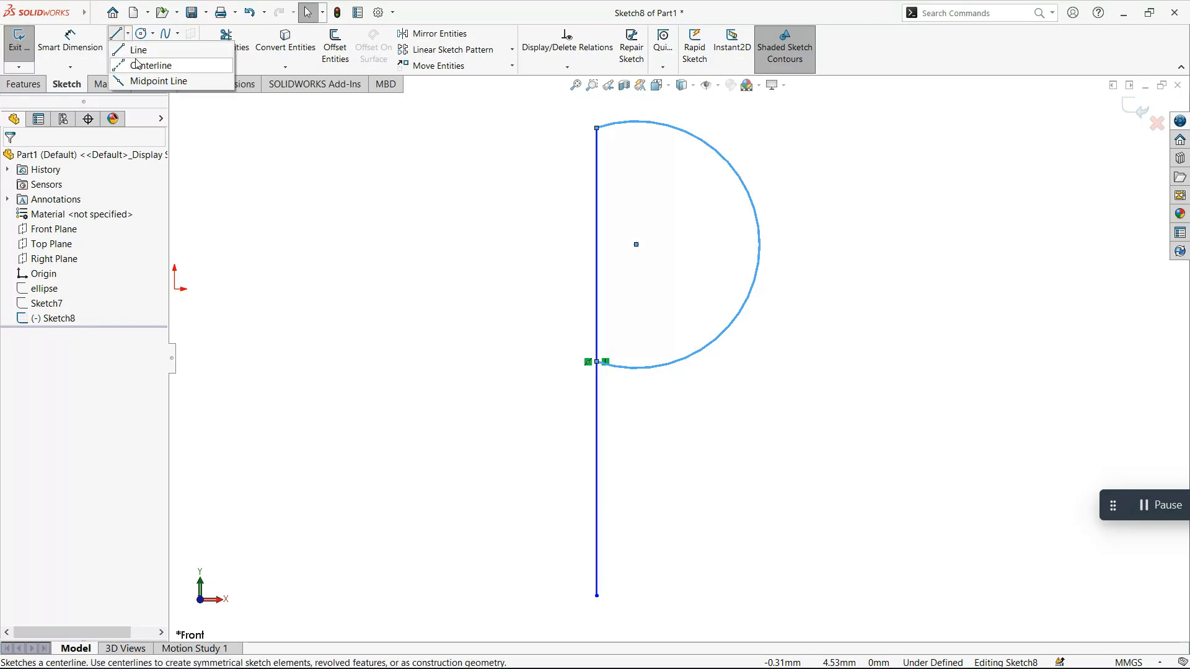
click(698, 393)
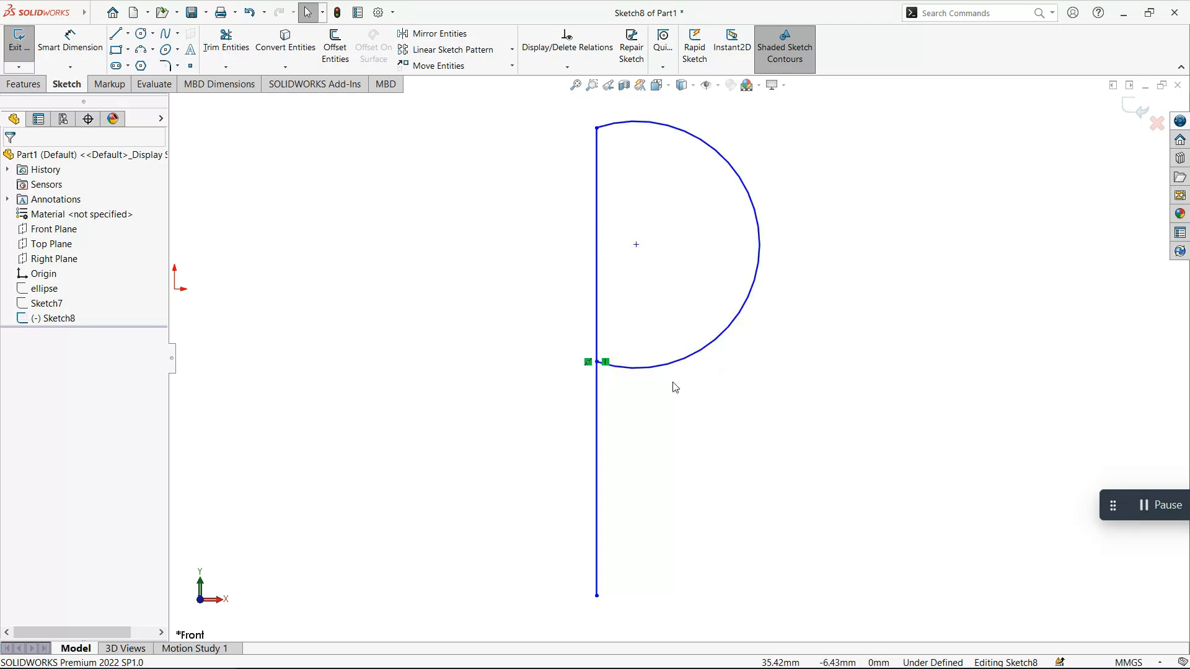
key(l)
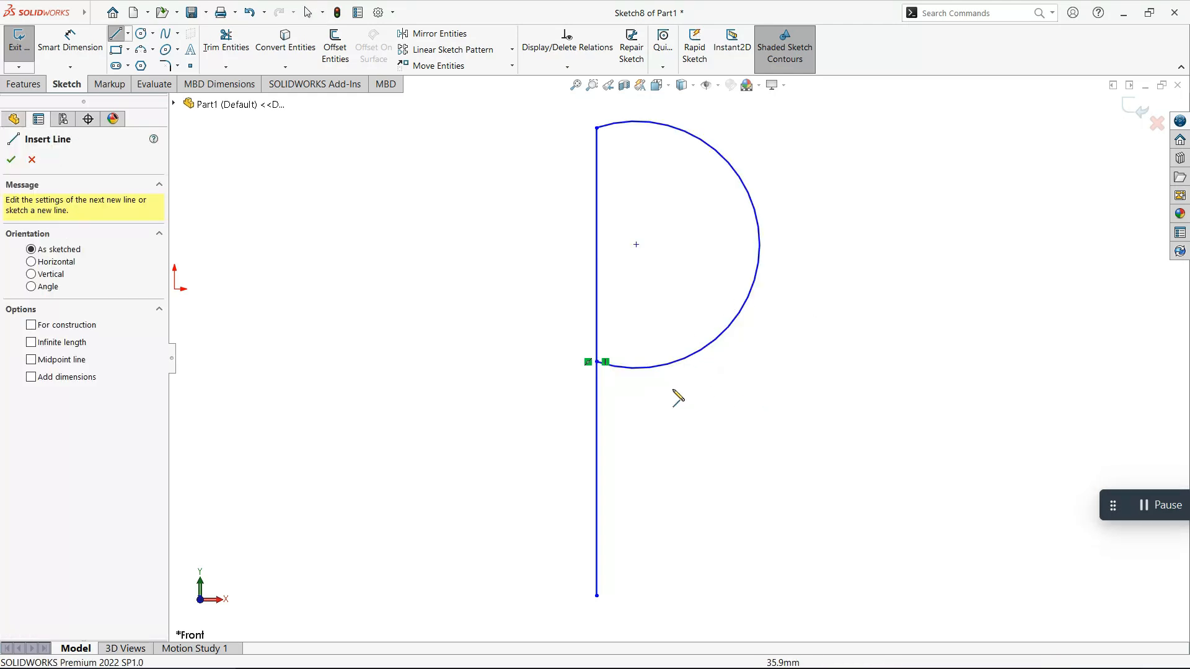
click(599, 364)
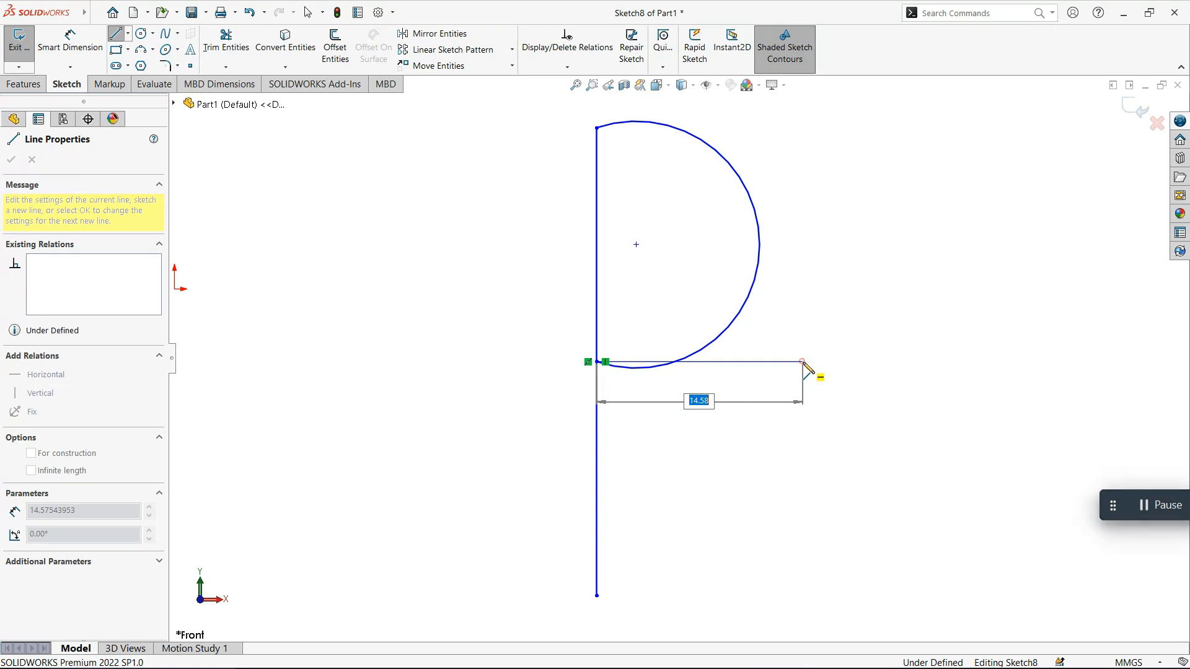
click(803, 364)
key(Escape)
click(775, 363)
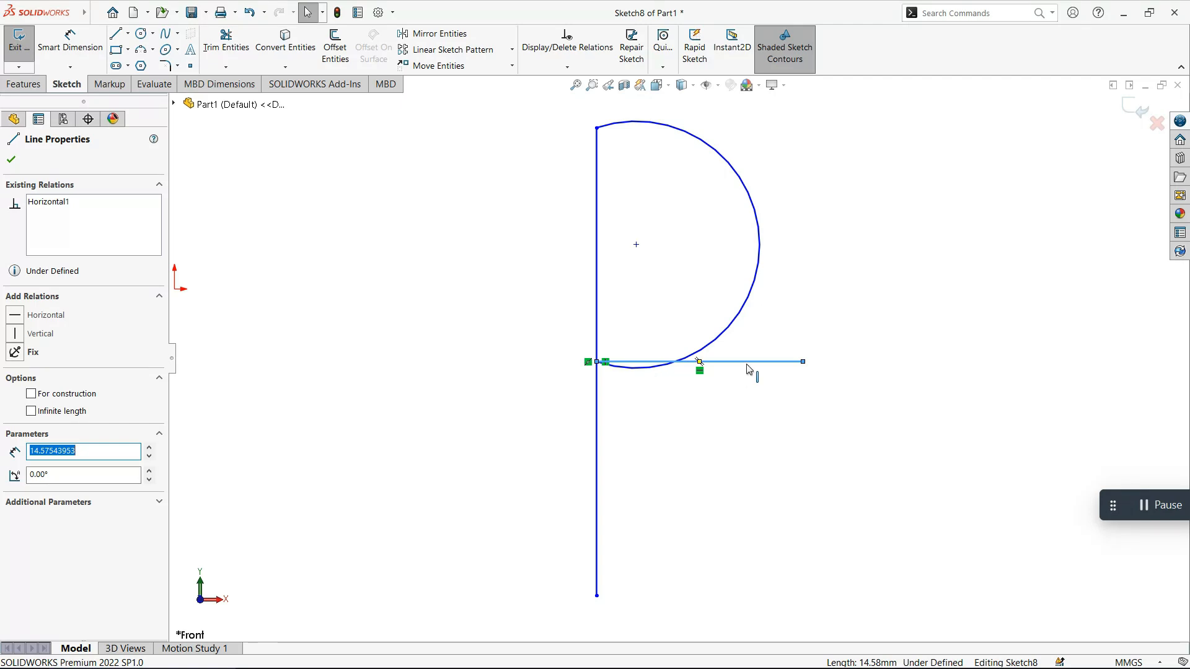
click(87, 394)
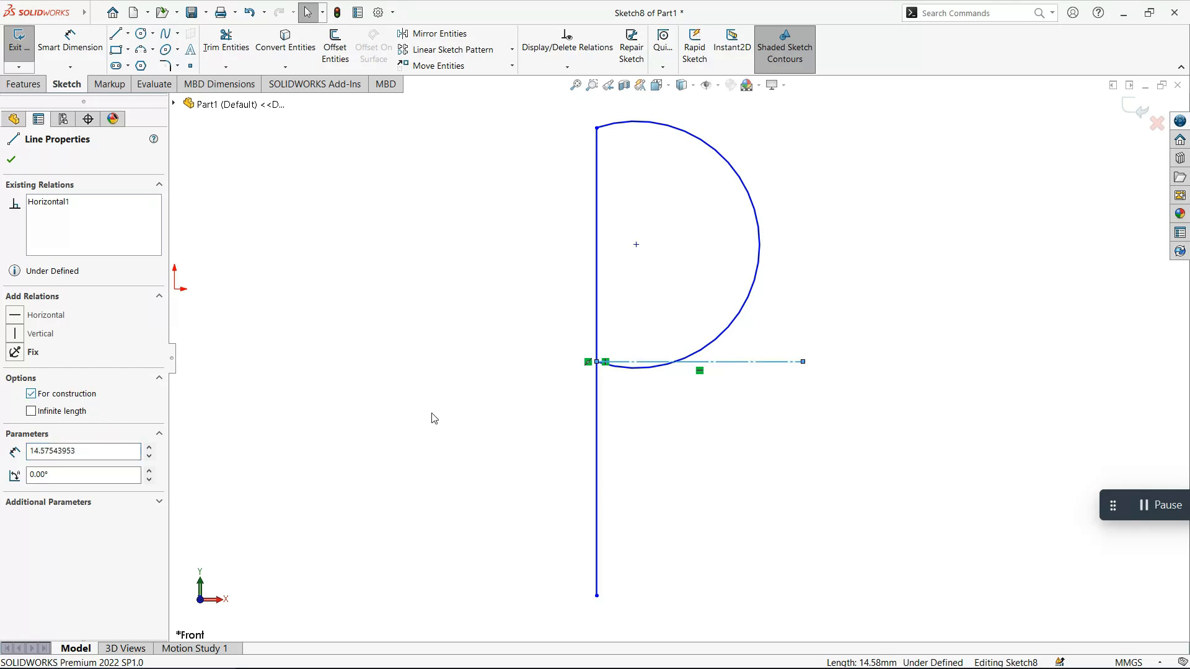
Add a Tangent relation between the arc and the horizontal construction line
click(651, 423)
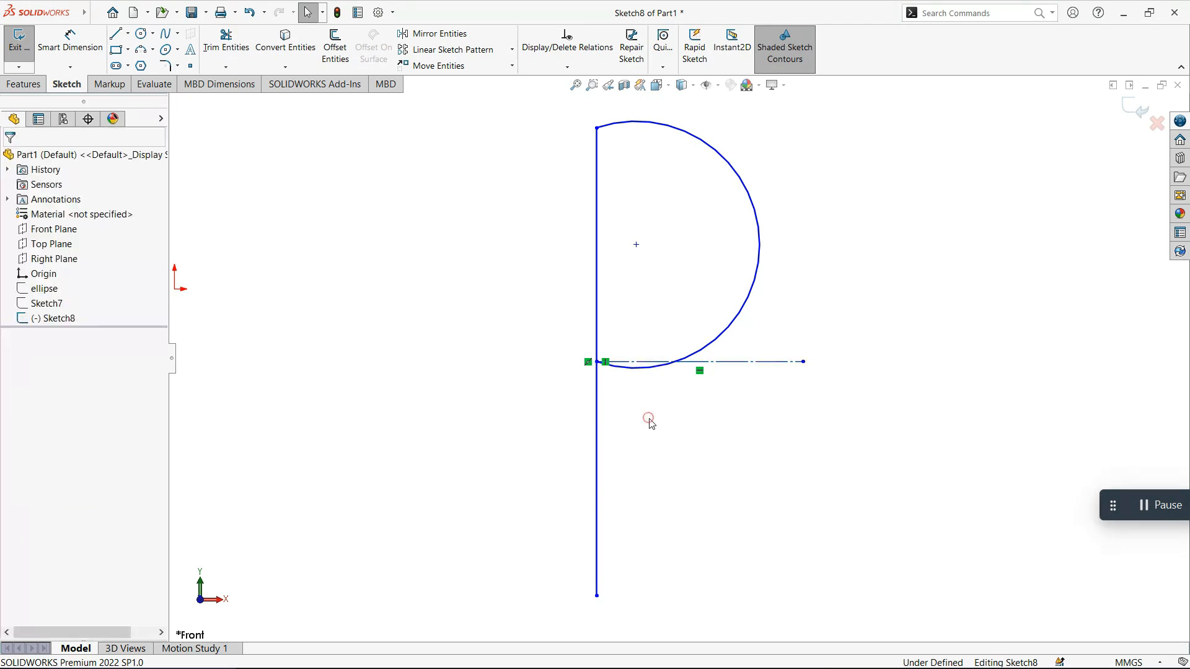
click(630, 372)
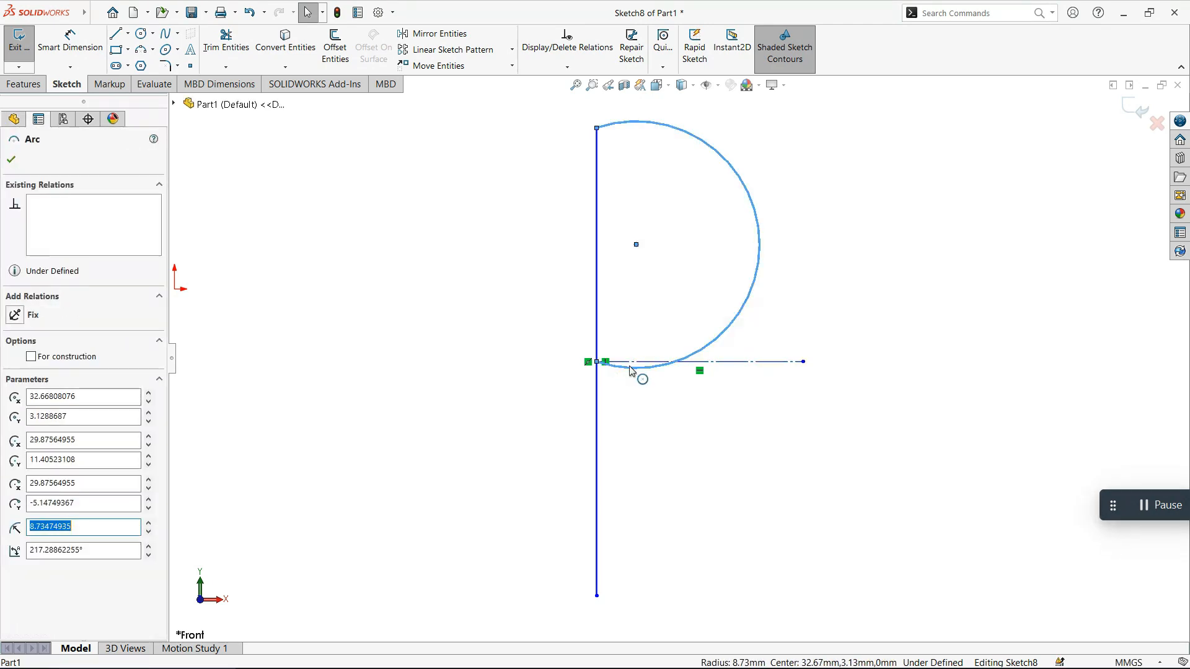
ctrl+click(712, 363)
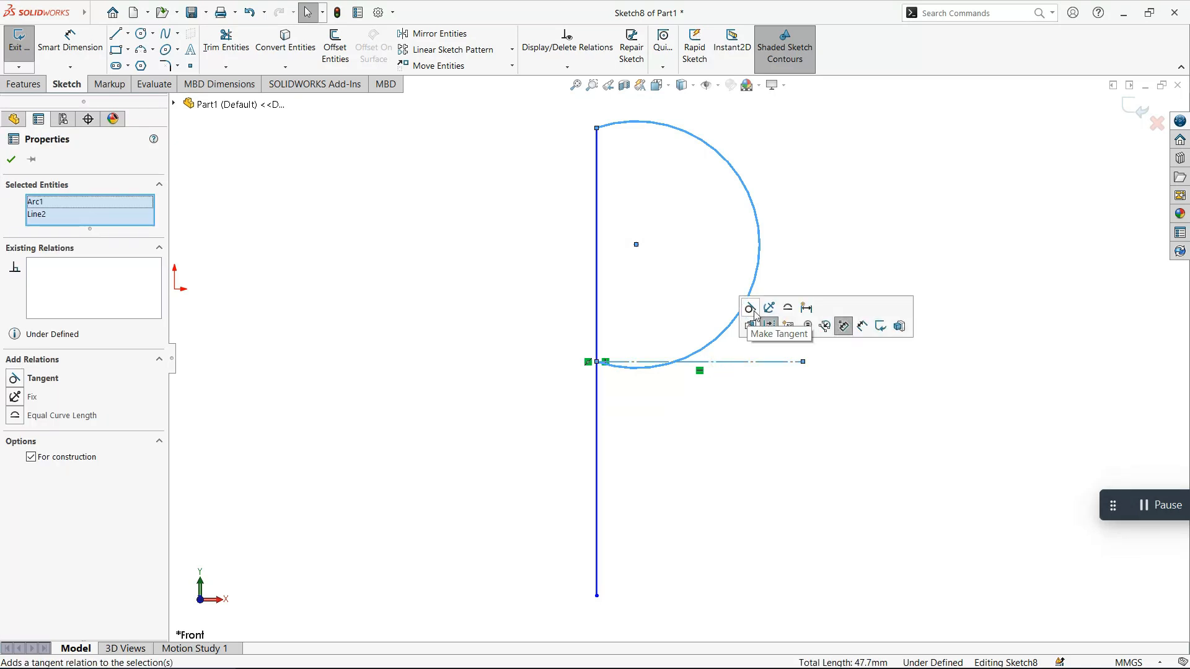
click(752, 308)
click(715, 403)
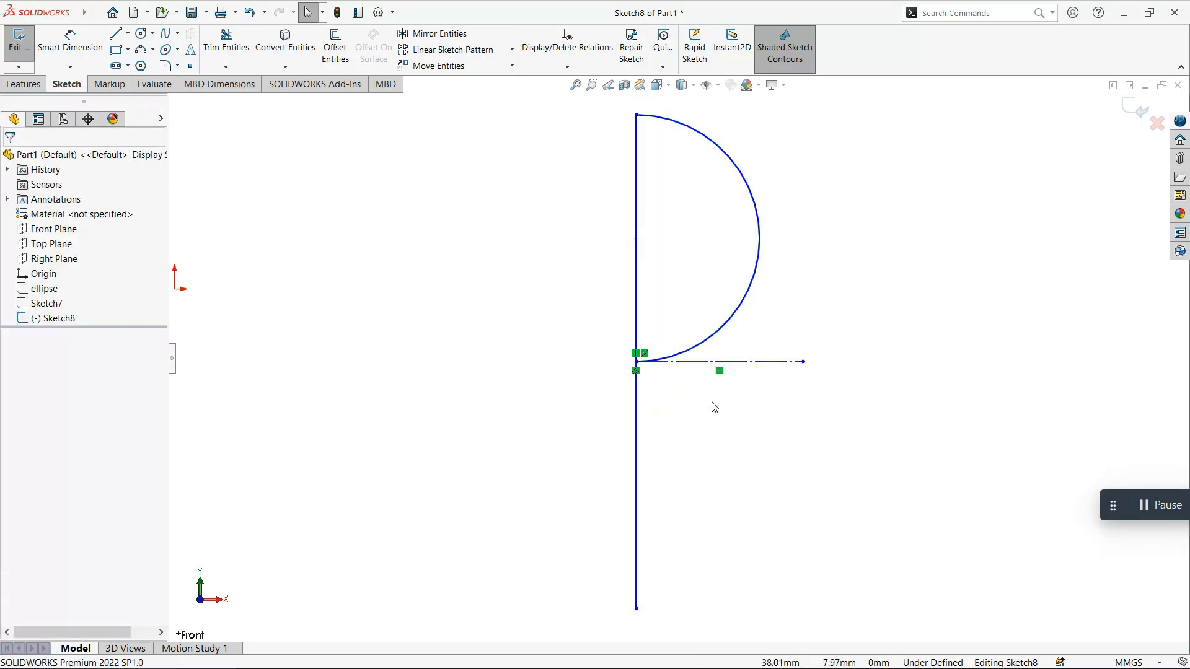
Shift the profile sideways by its shared midpoint and reposition the arc to test the tangent relation
drag(630, 370, 581, 370)
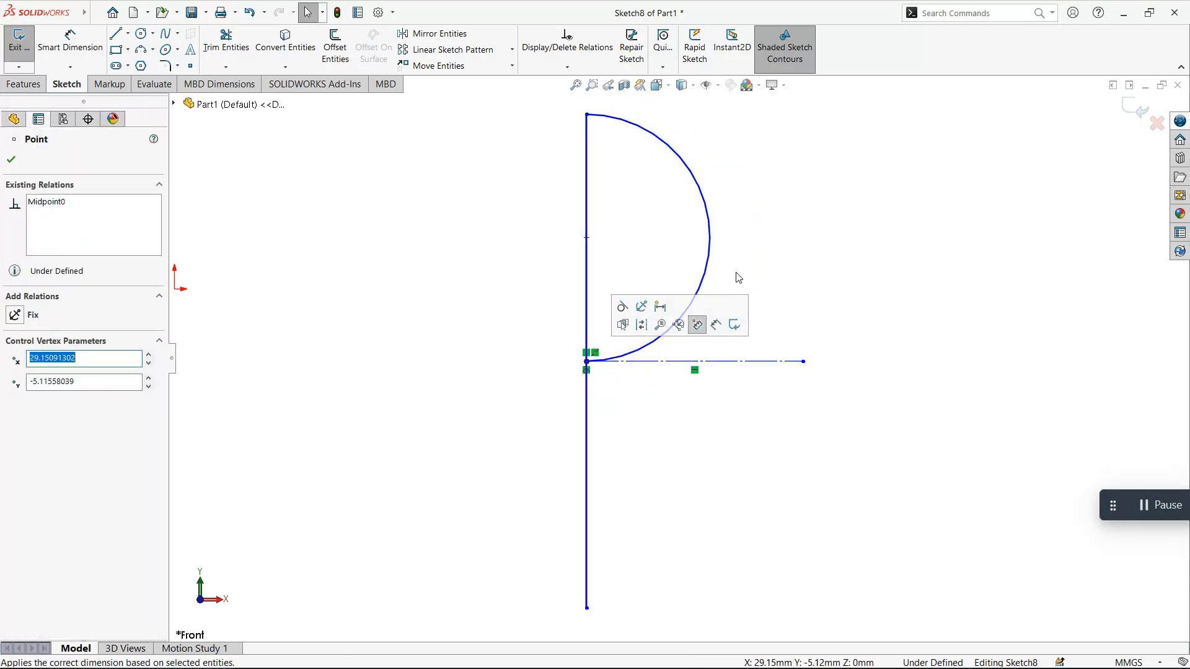
drag(713, 256, 712, 300)
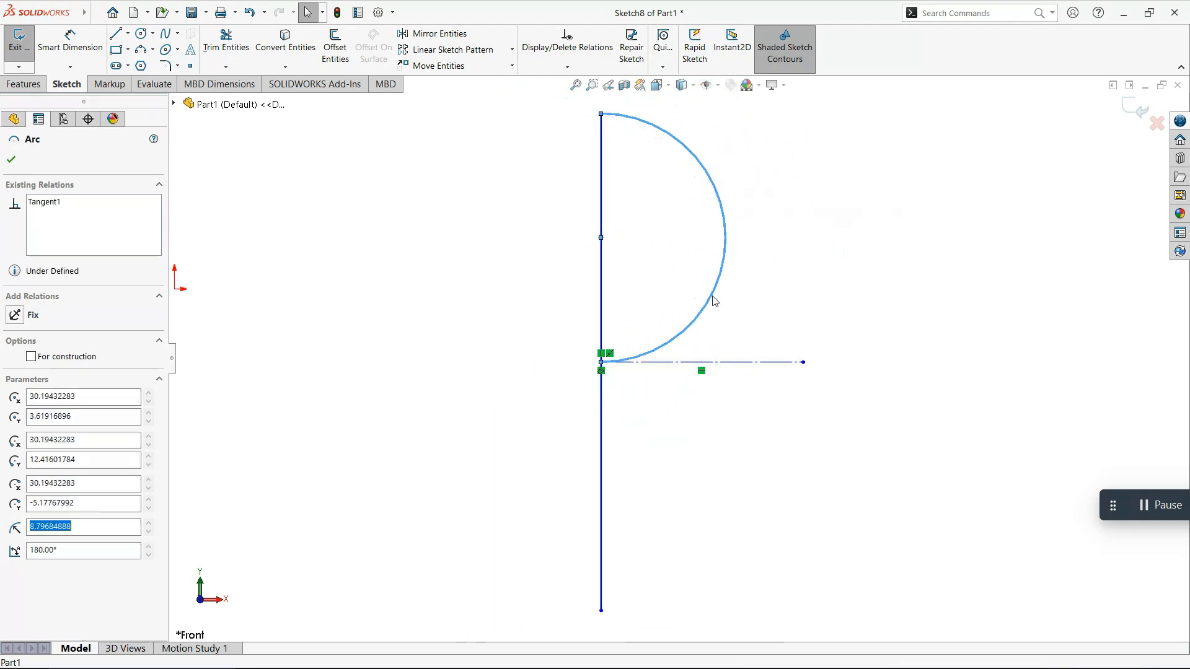
click(645, 399)
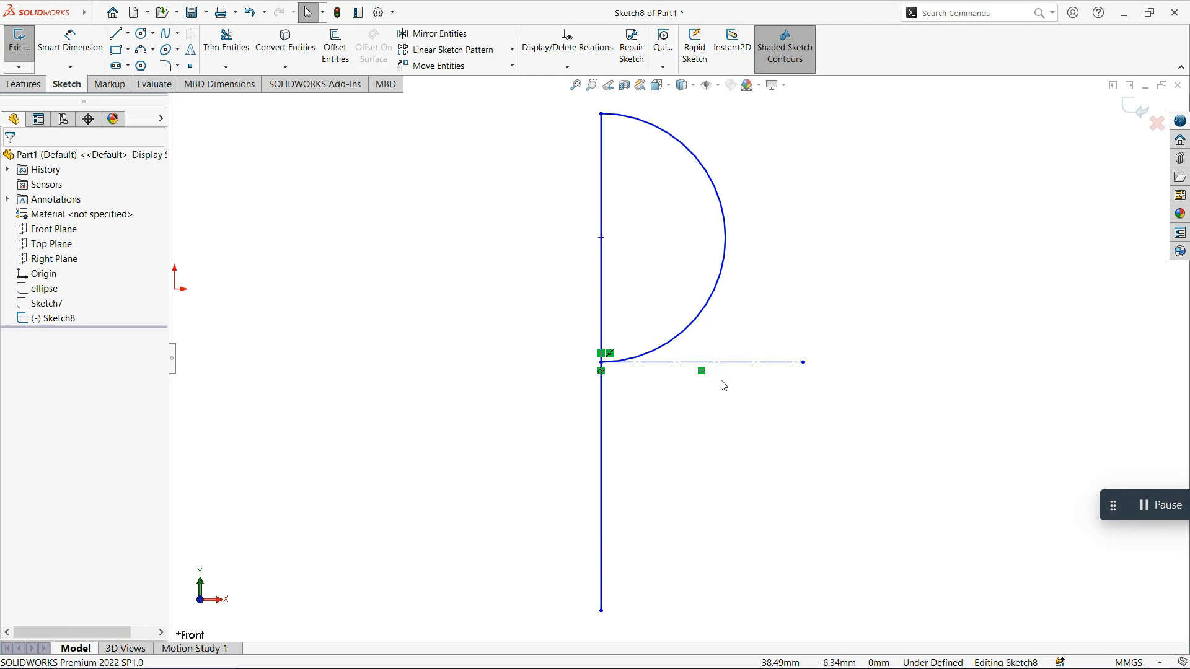
Mirror the arc about the horizontal construction line, keeping the original as a copy
click(699, 321)
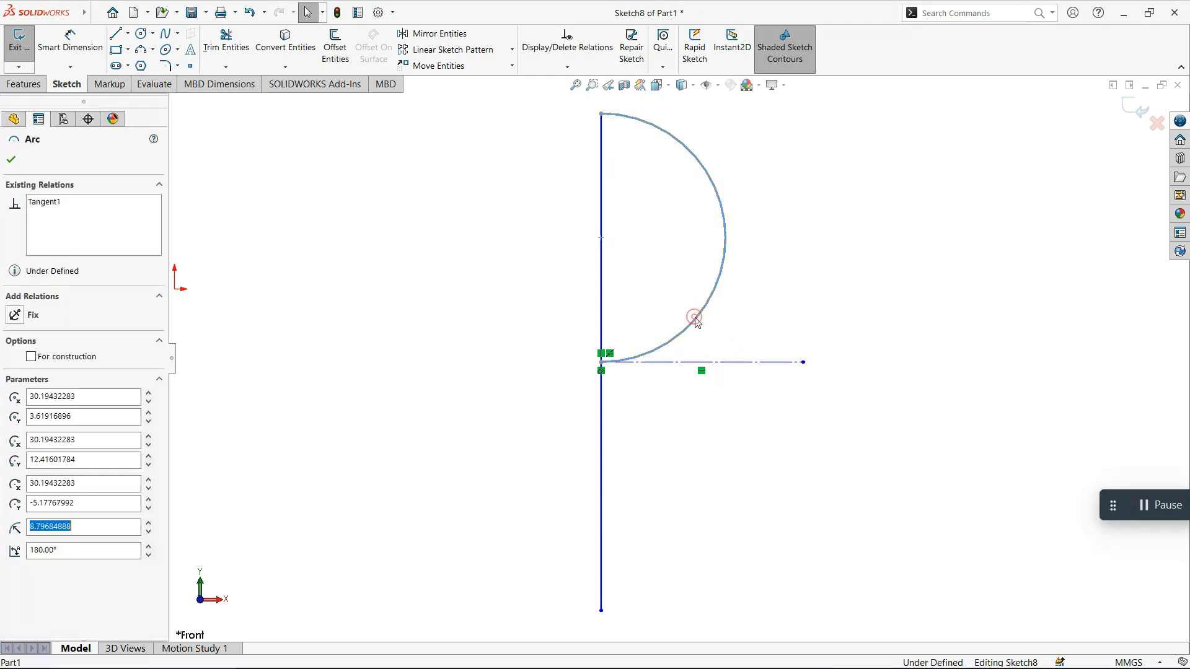
click(436, 33)
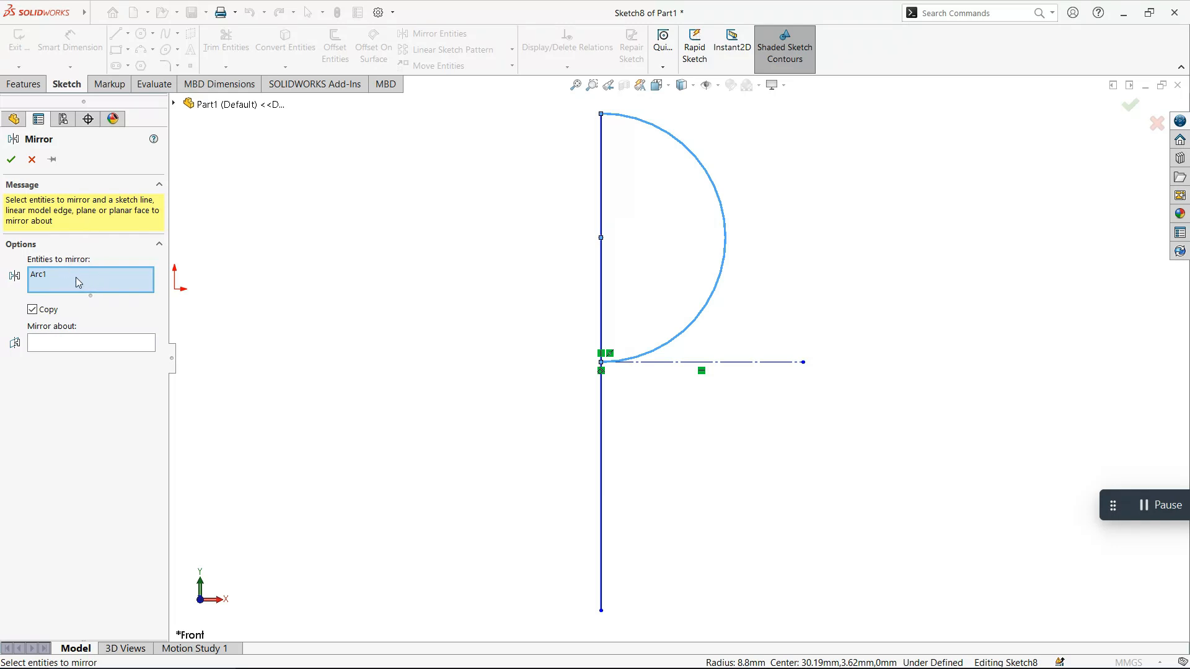
click(83, 345)
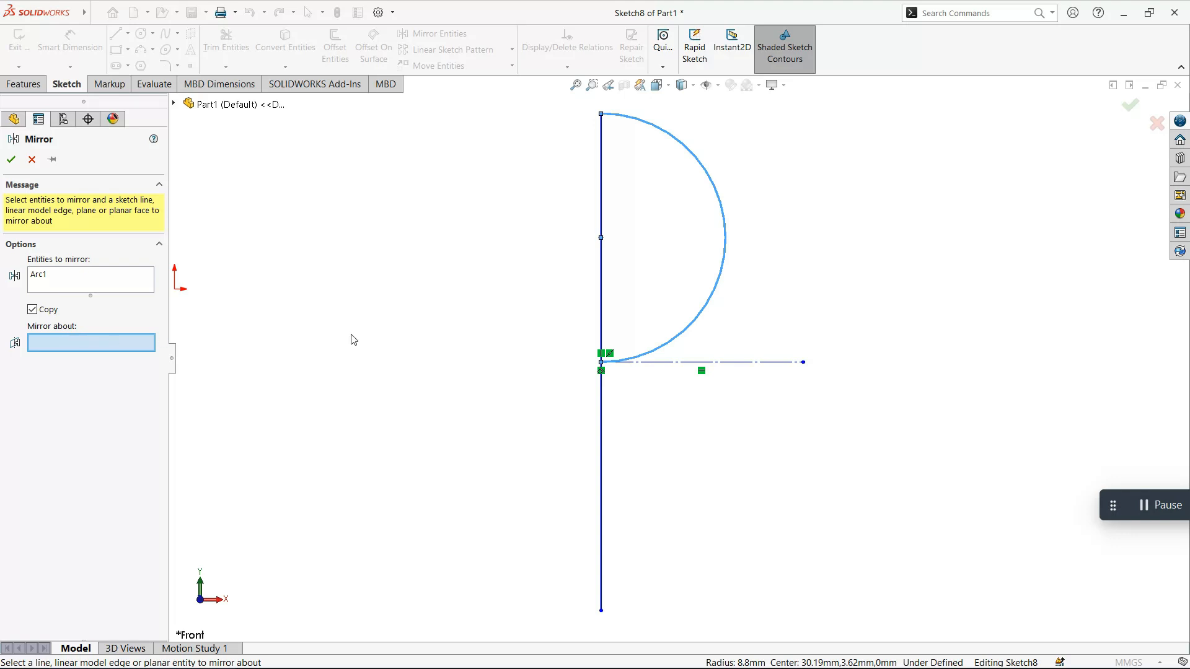
click(761, 362)
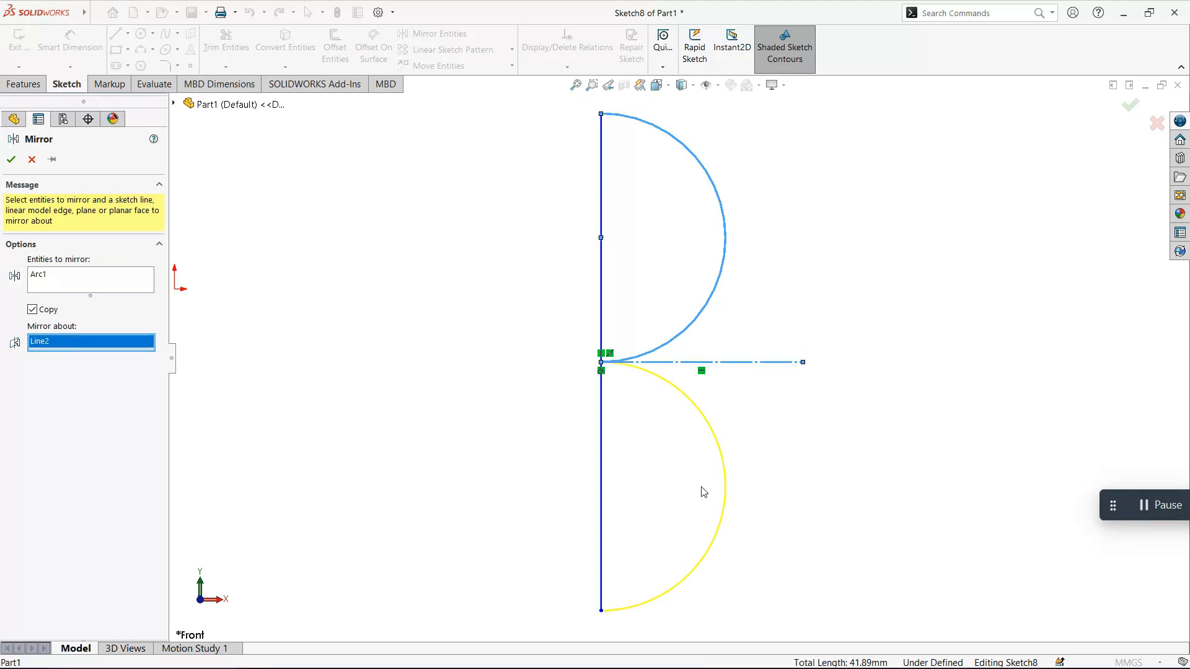
click(11, 160)
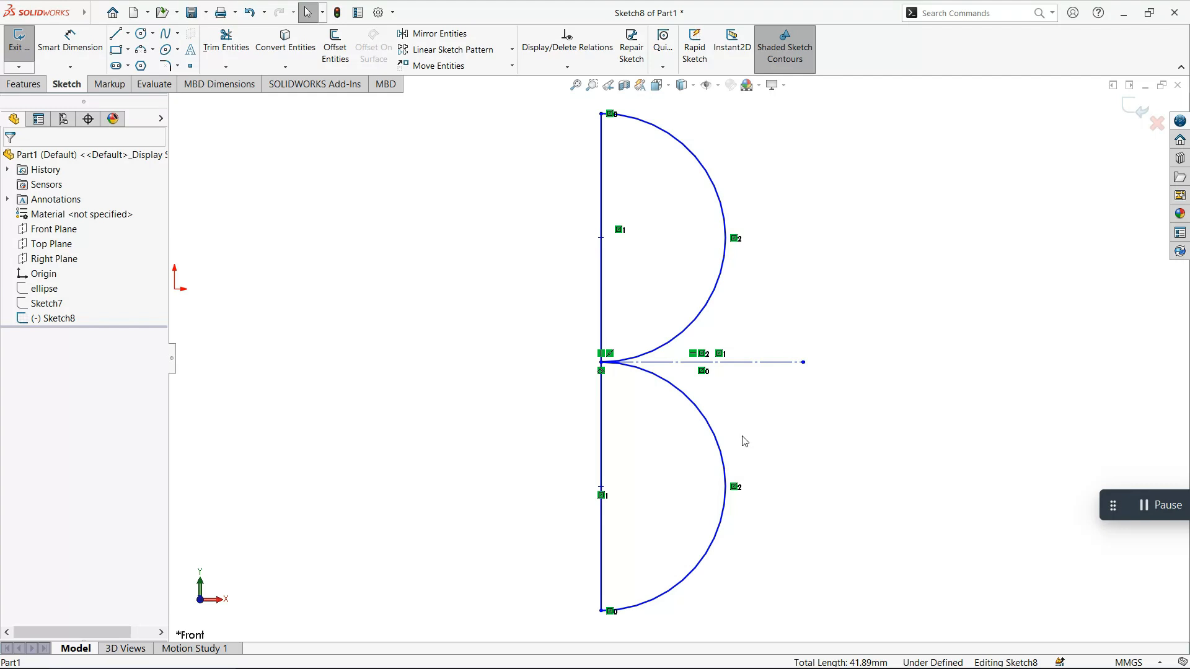
Sketch a vertical line about 10.4 mm long straight down from the origin
scroll(744, 441, up, 3)
right_drag(419, 388, 347, 388)
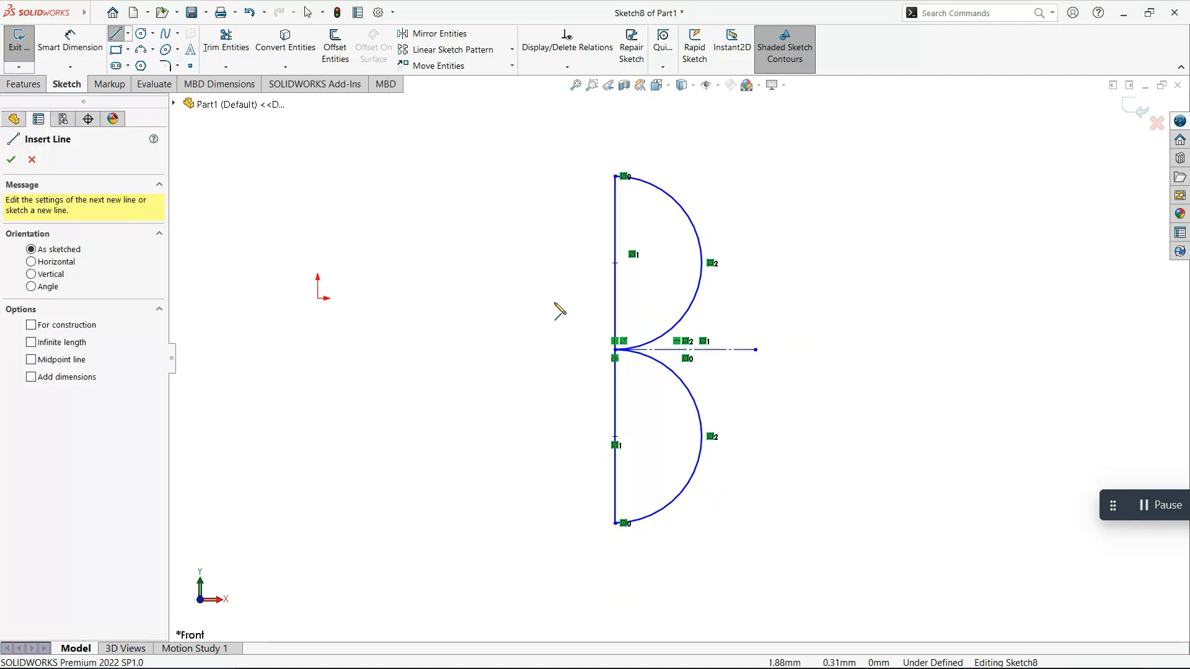
click(318, 298)
click(318, 401)
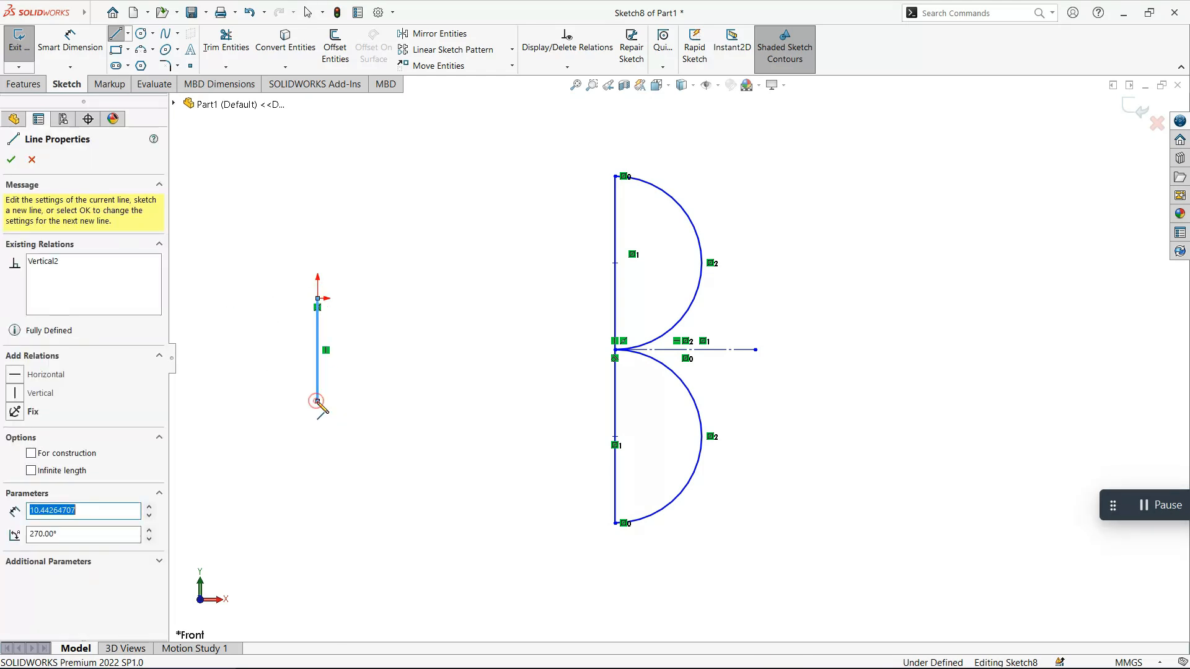
key(Escape)
Mirror the long vertical line and both arcs about the short vertical line at the origin, keeping the originals
mouse_move(762, 562)
mouse_down()
mouse_move(605, 255)
mouse_move(575, 167)
mouse_move(829, 510)
mouse_up()
click(439, 34)
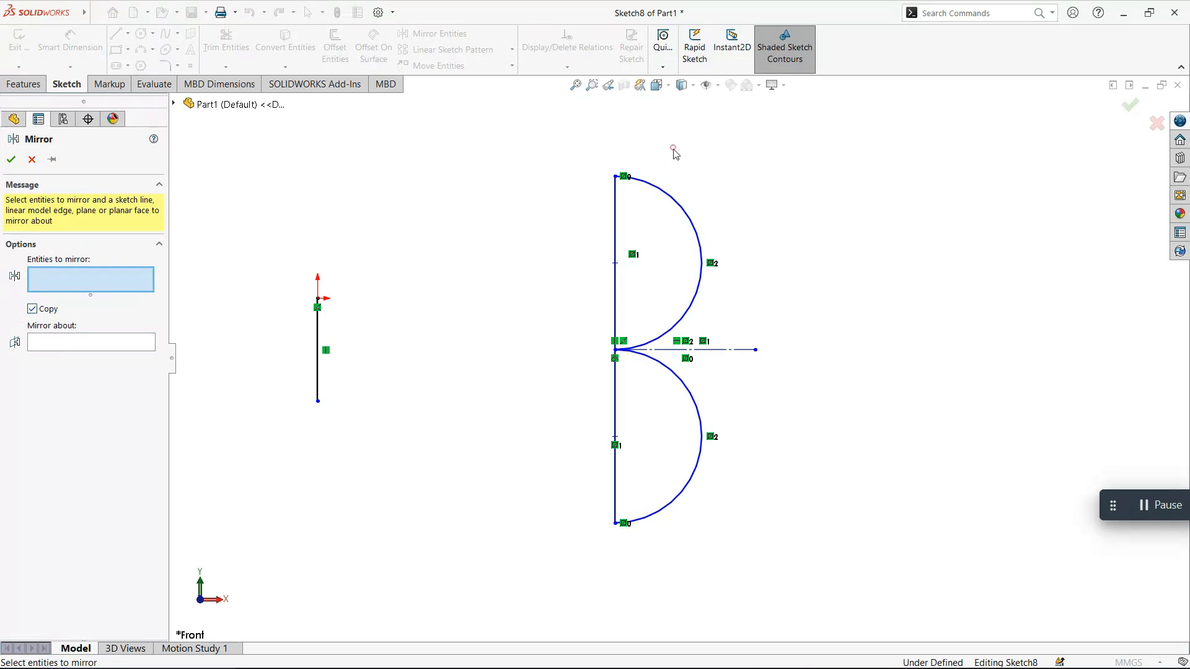
drag(674, 149, 599, 223)
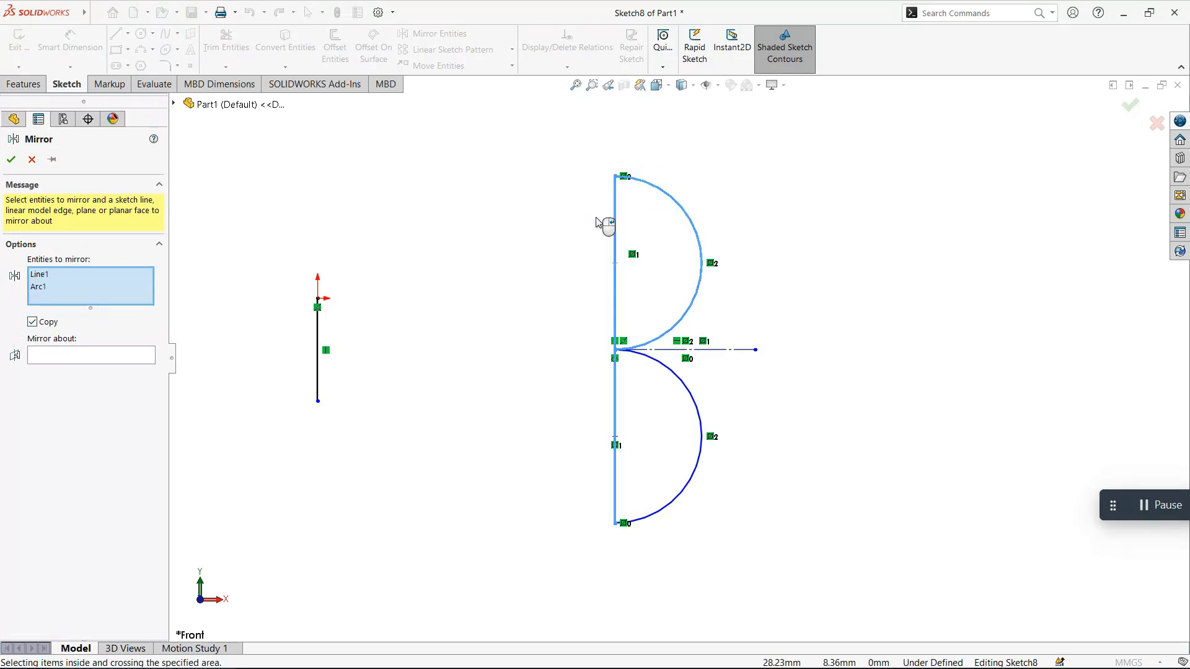
click(672, 375)
click(102, 374)
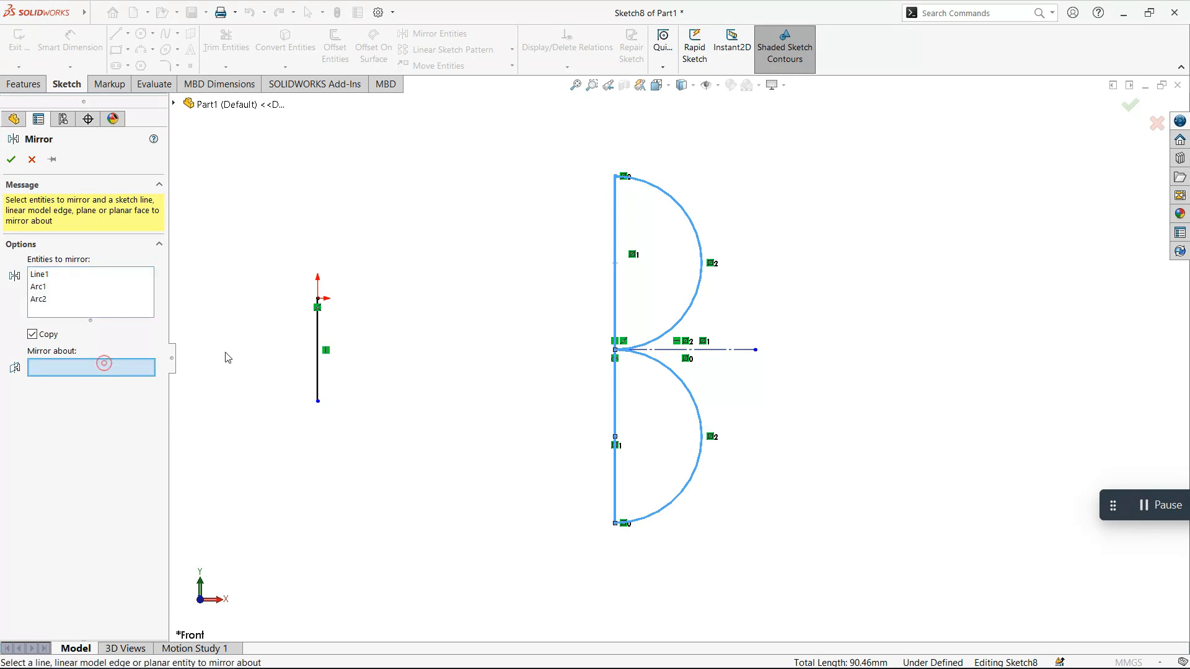
click(318, 378)
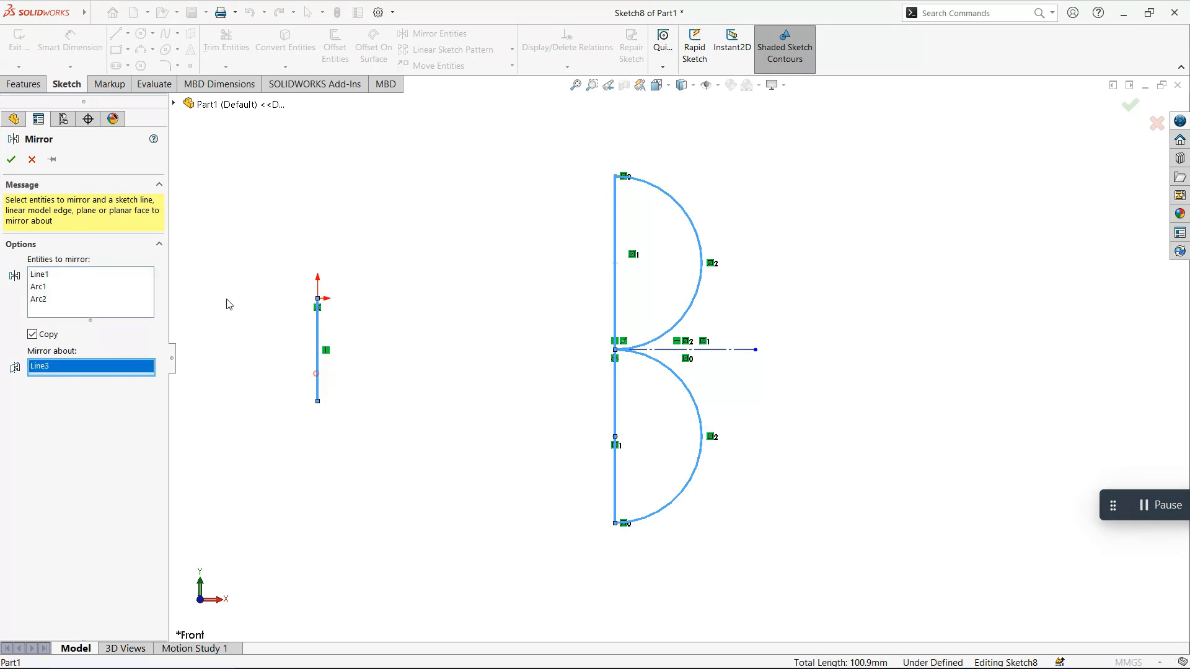
click(12, 160)
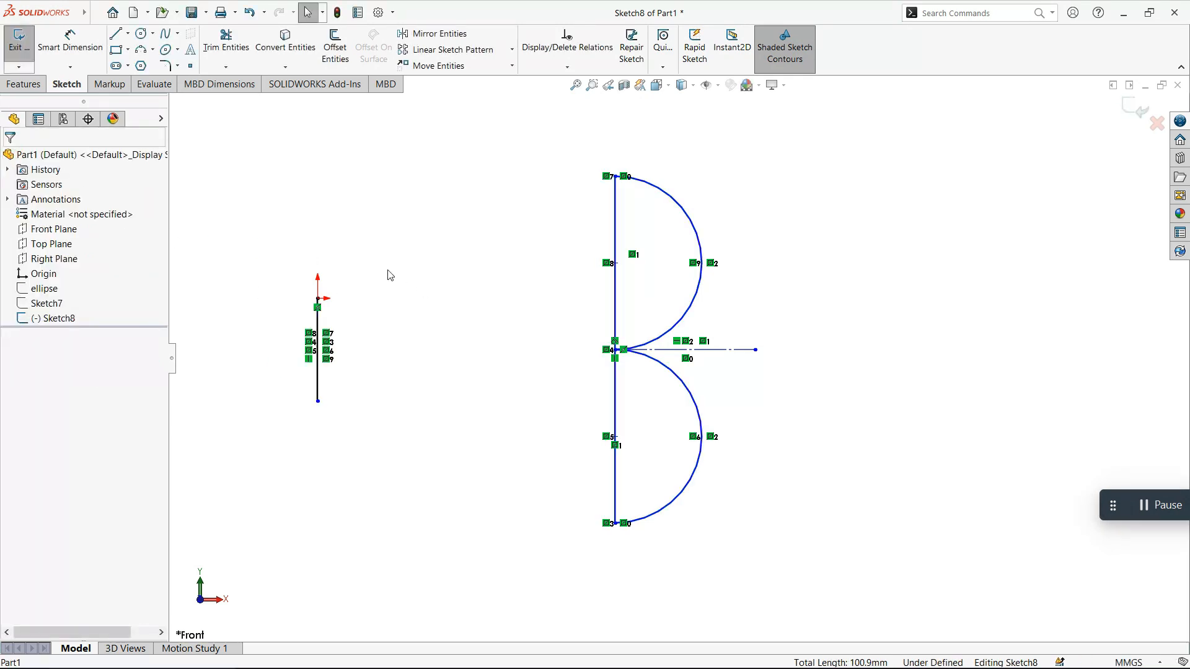
key(f)
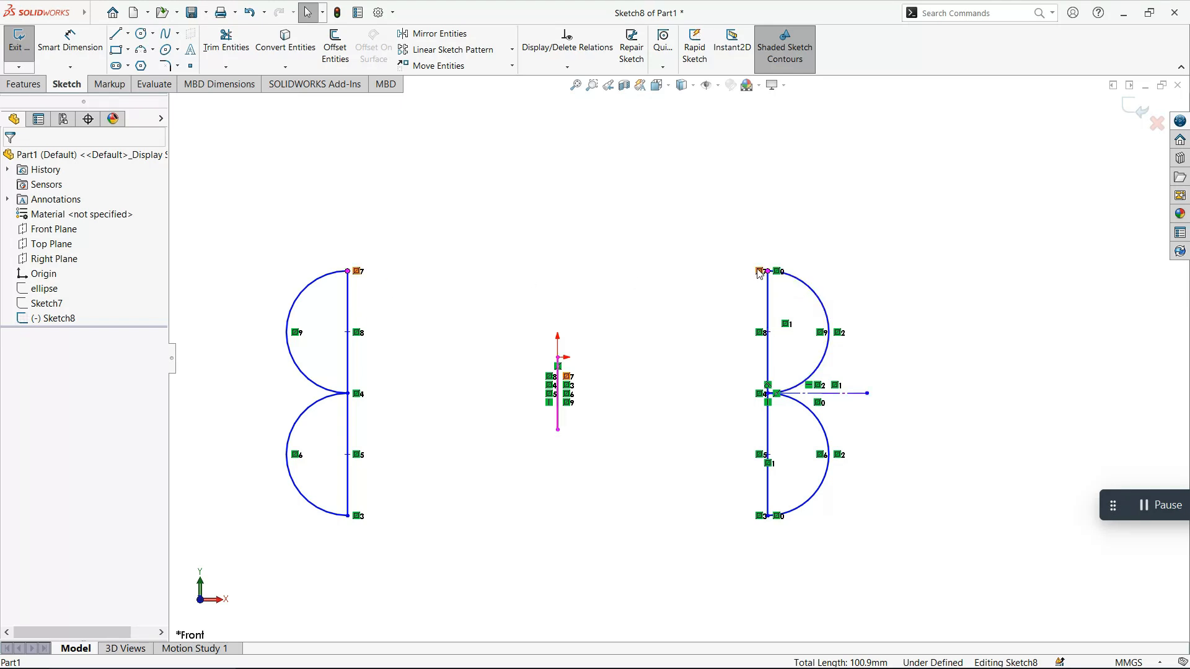
Move the original profile's upper endpoint closer to the mirror line at the origin and exit the sketch
drag(769, 272, 646, 260)
click(579, 198)
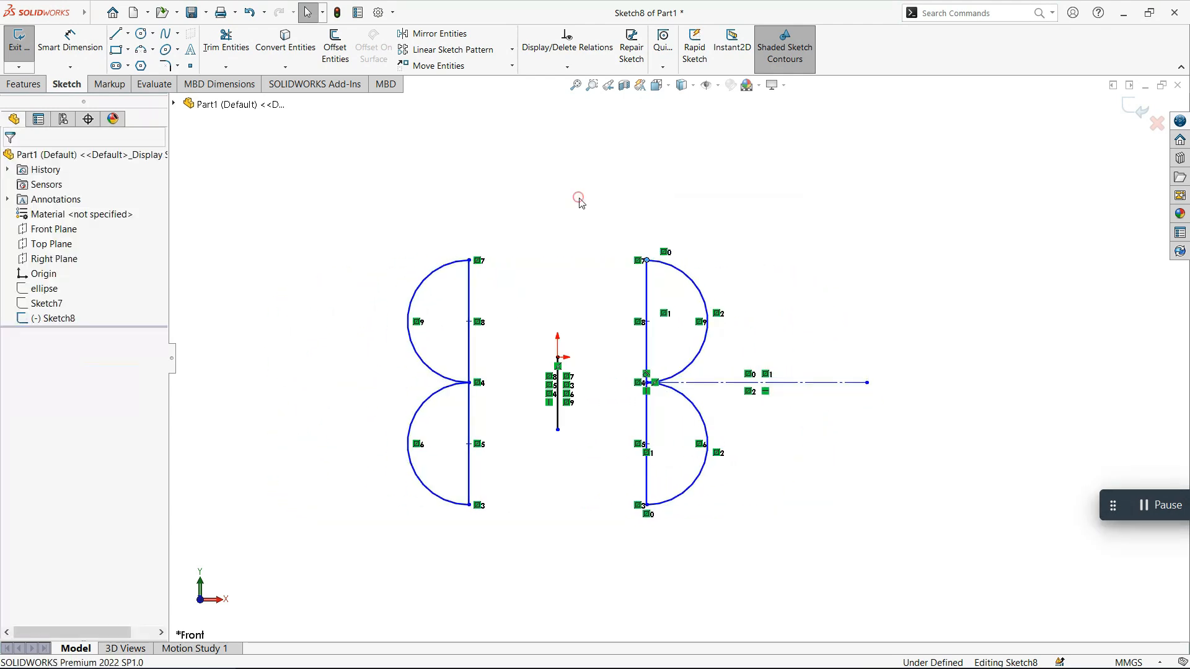
click(1135, 109)
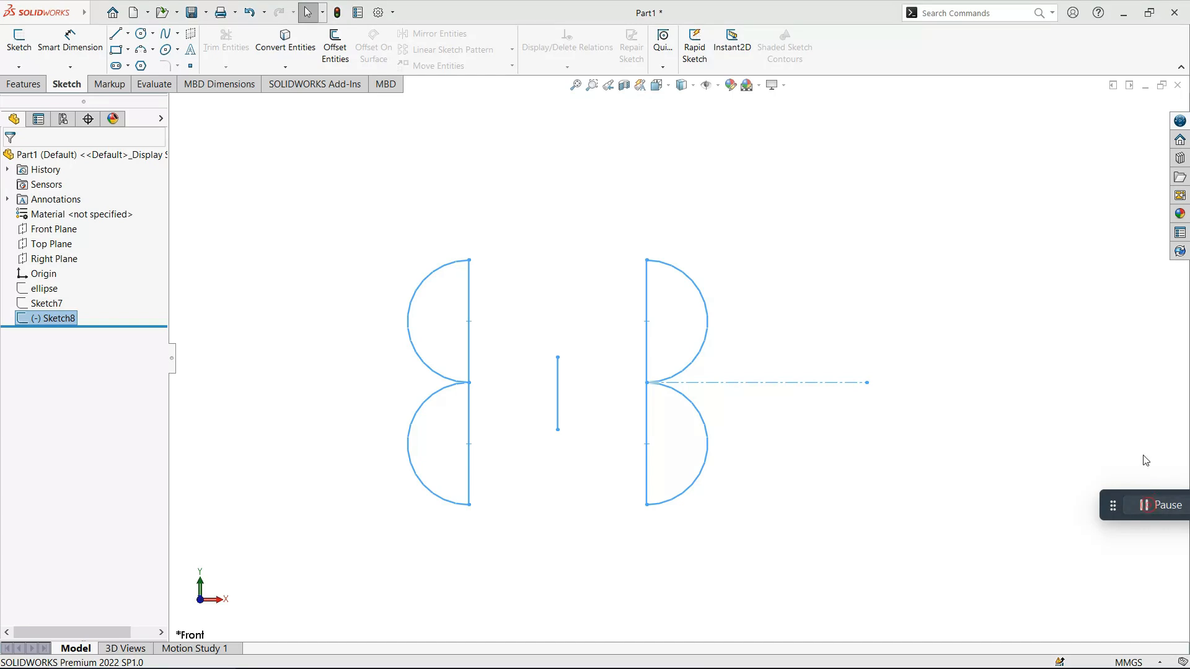